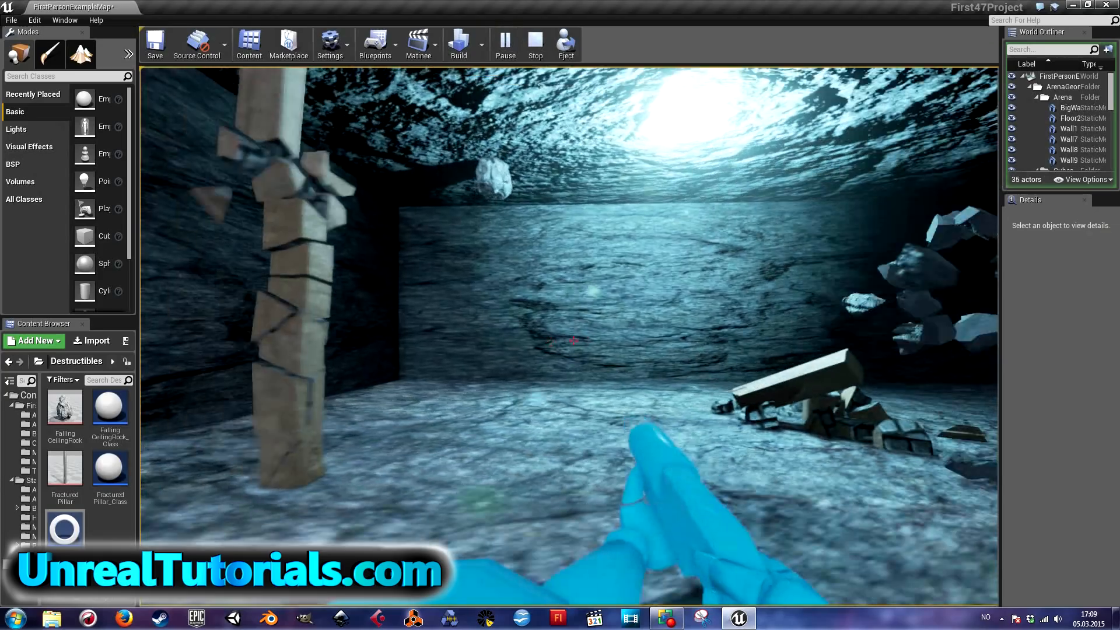
key(w)
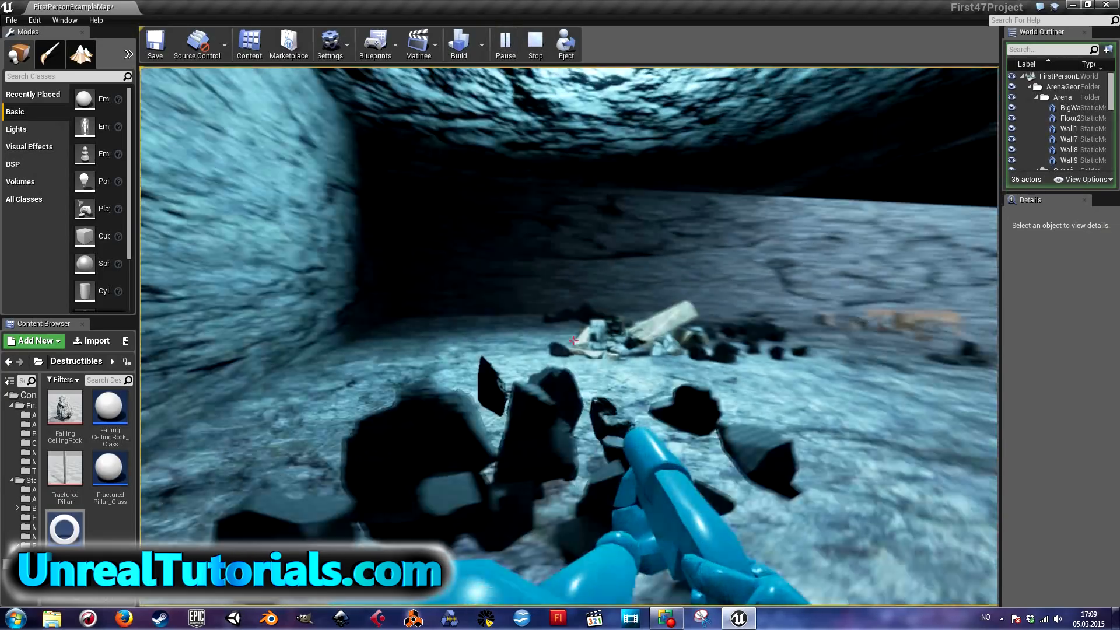
key(s)
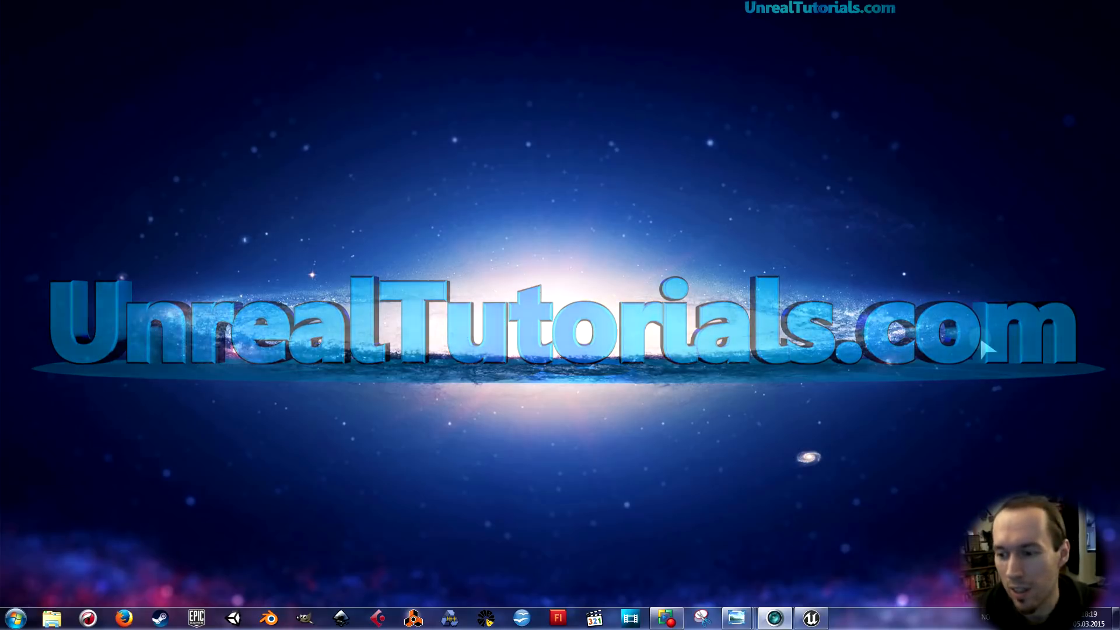
Switch to the Unreal Editor with the DestructionScene project and look around the cave room
click(824, 618)
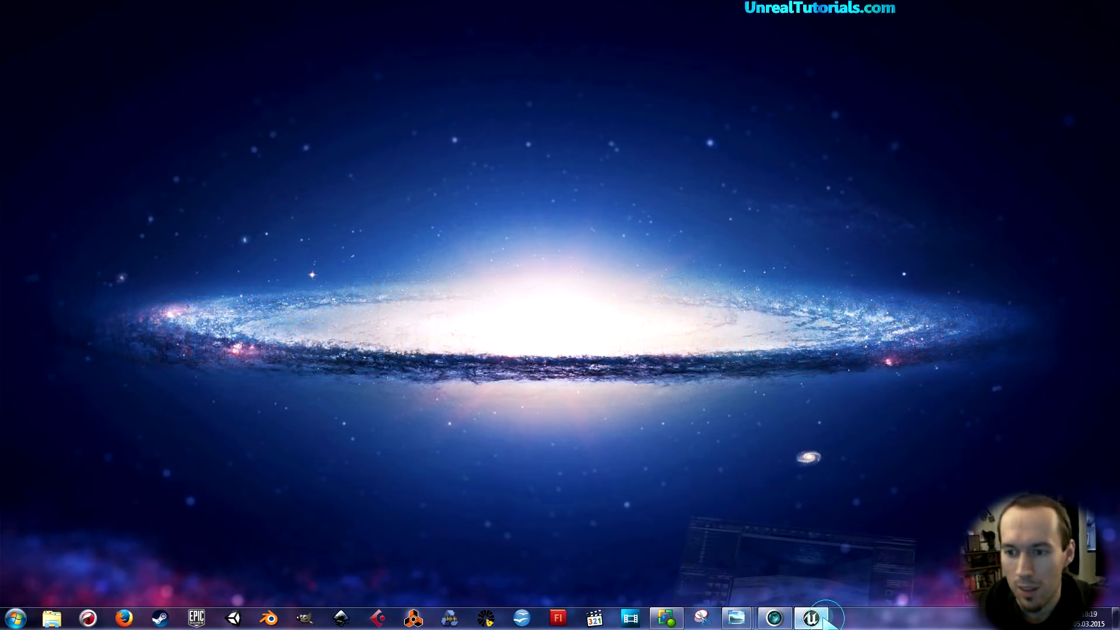
right_drag(695, 432, 651, 403)
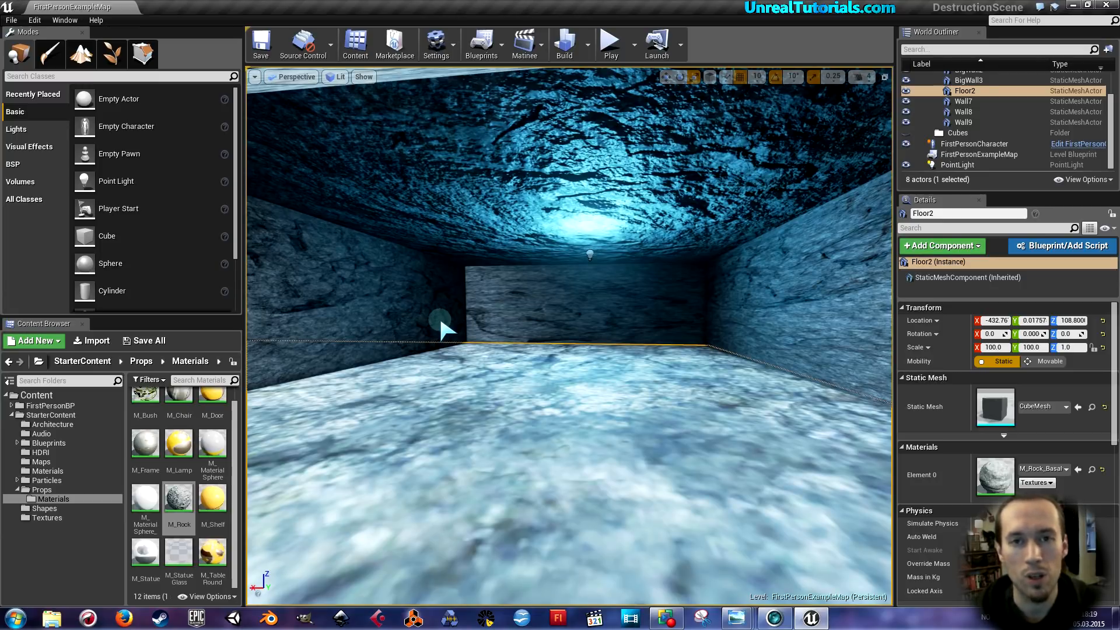
right_drag(480, 349, 455, 349)
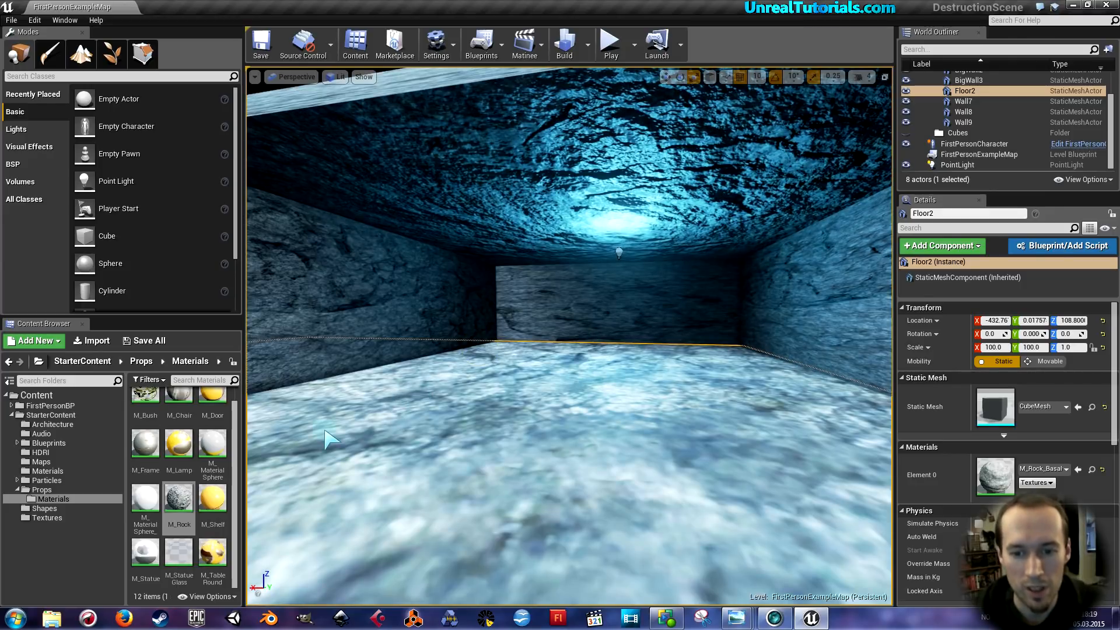
Create a new folder named Destructibles inside the StarterContent Props folder
drag(177, 315, 173, 283)
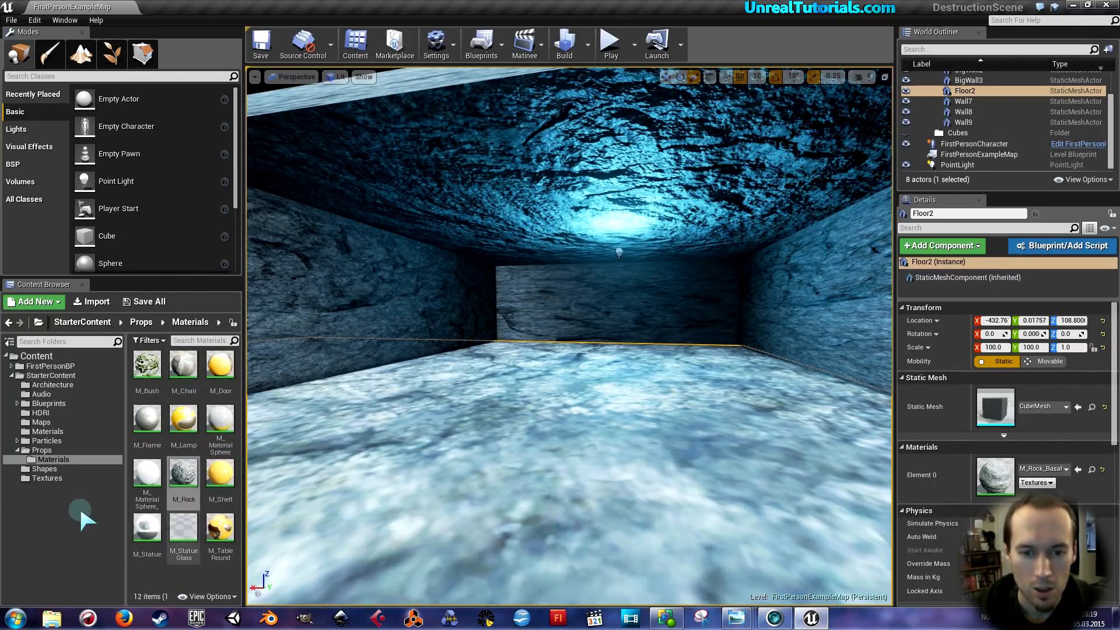
click(42, 451)
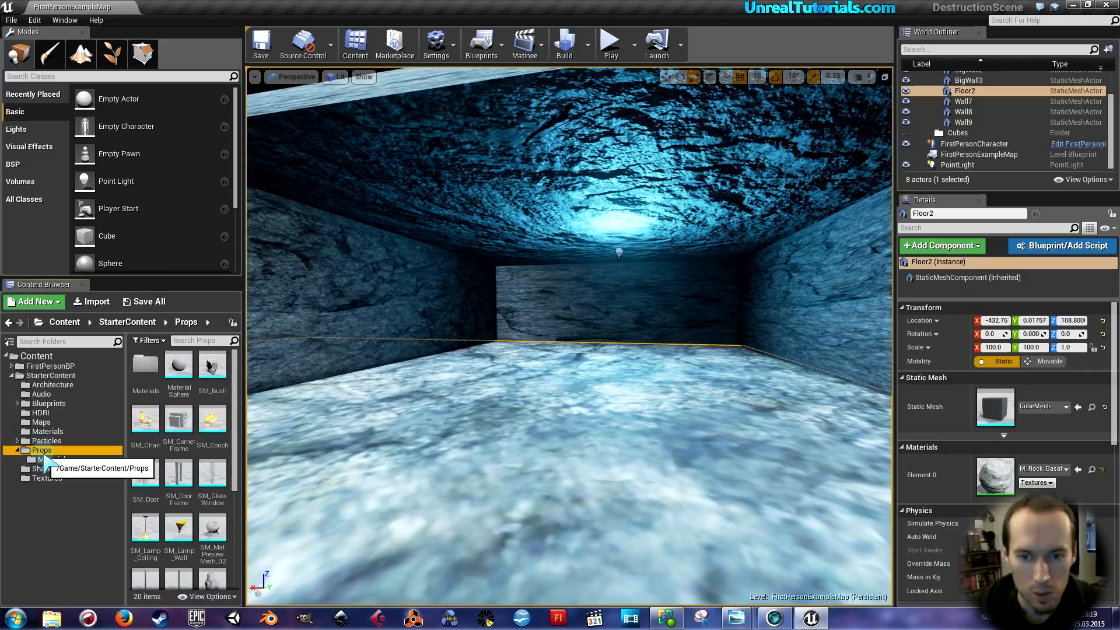
scroll(170, 432, down, 3)
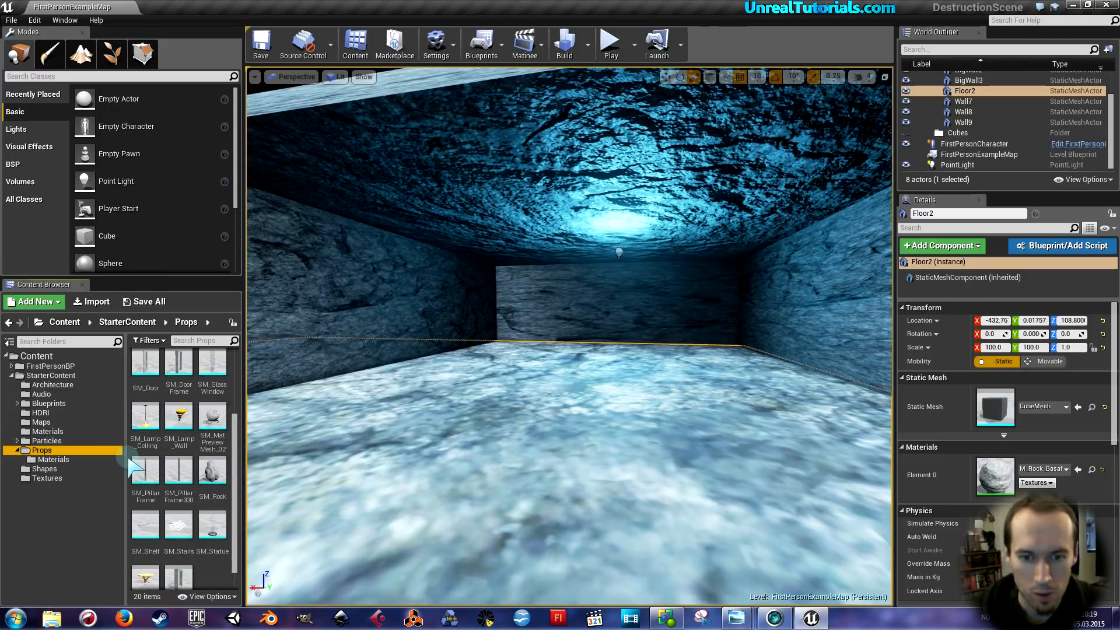
drag(129, 458, 90, 458)
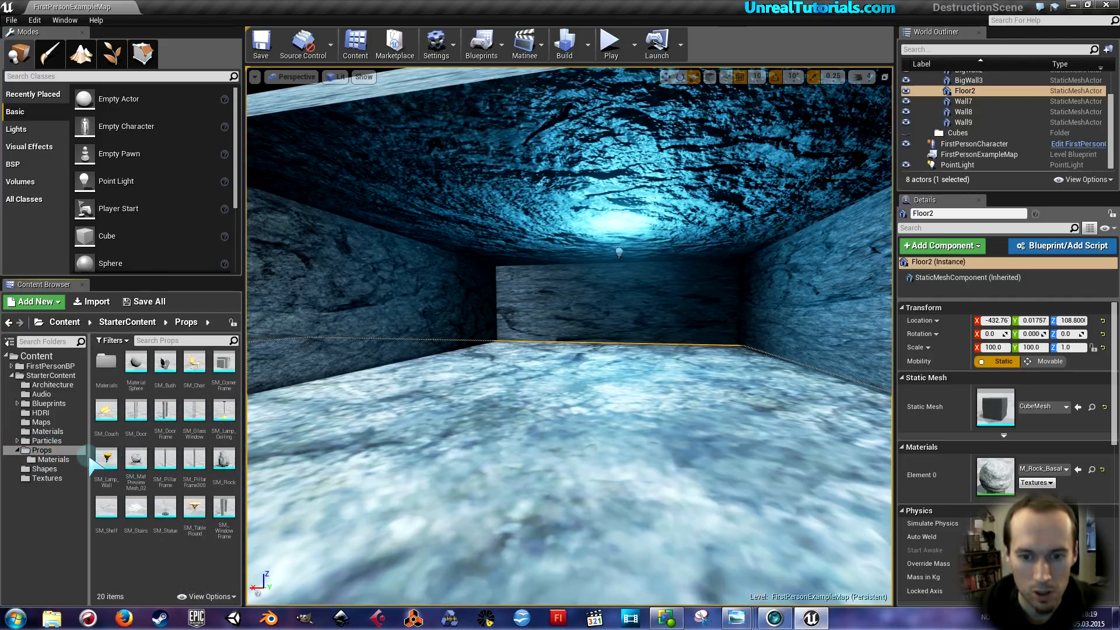
right_click(145, 553)
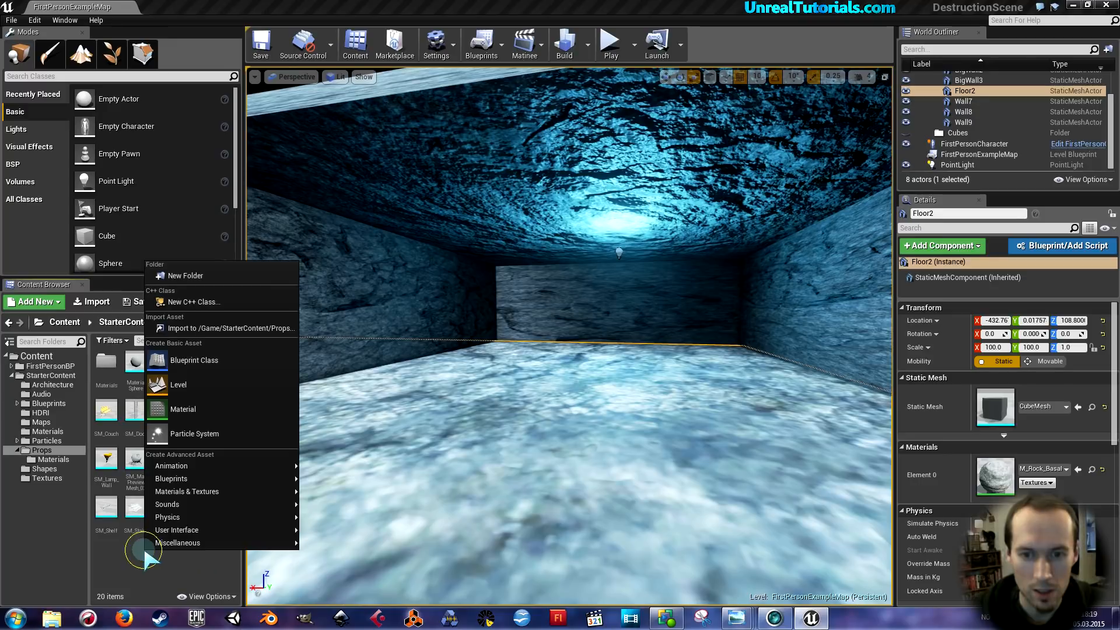
click(178, 276)
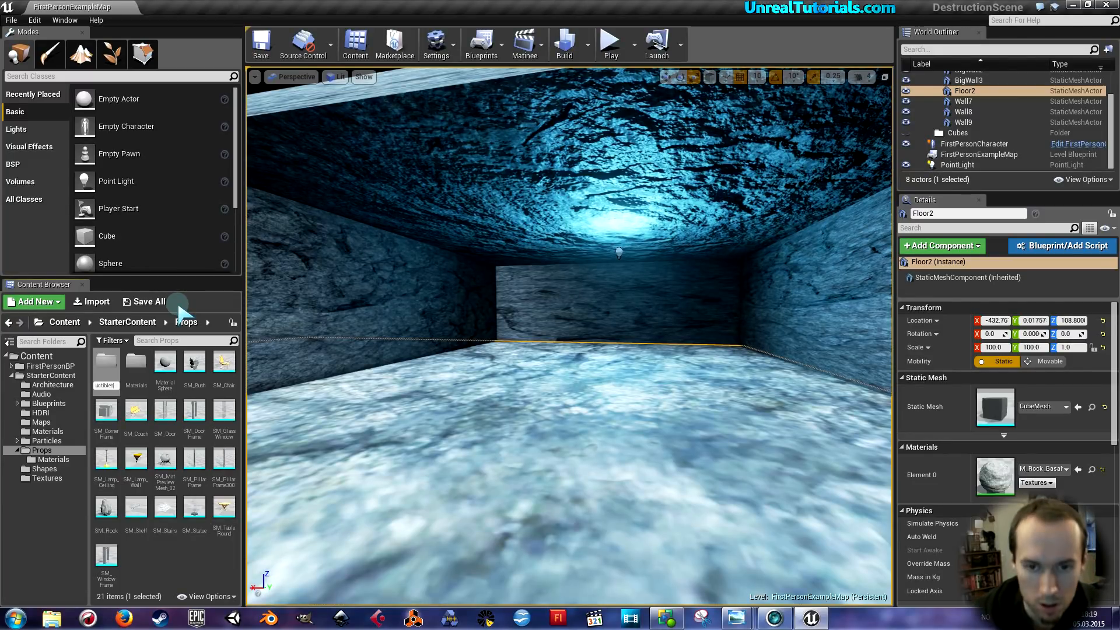
key(Return)
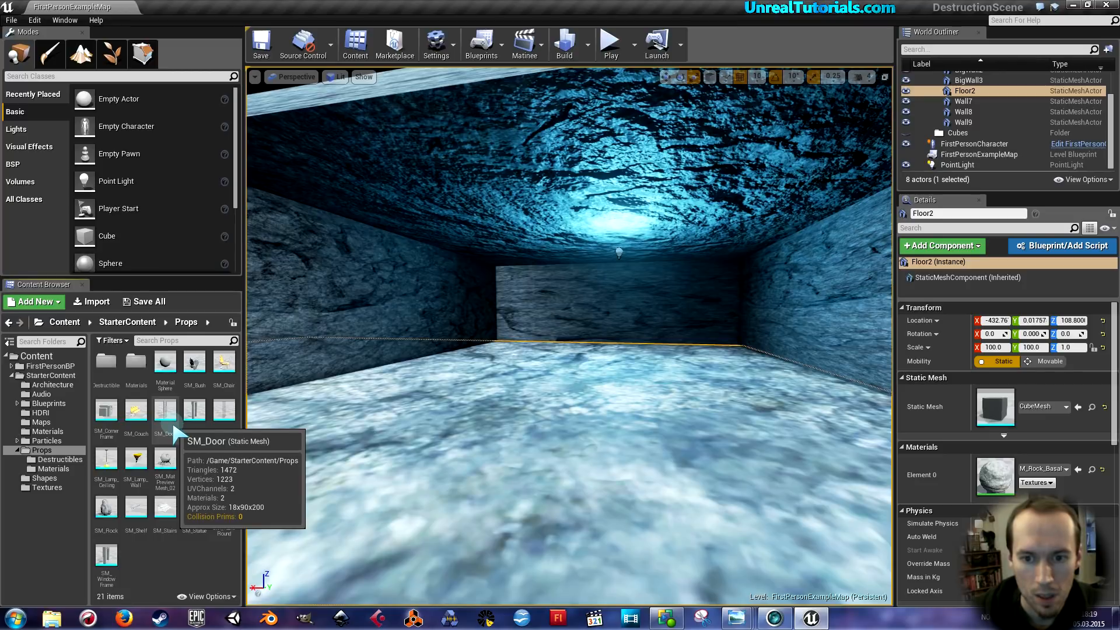
Enlarge the asset thumbnails and their browsing area, and create a destructible mesh from the SM_Rock static mesh
ctrl+scroll(181, 509, up, 1)
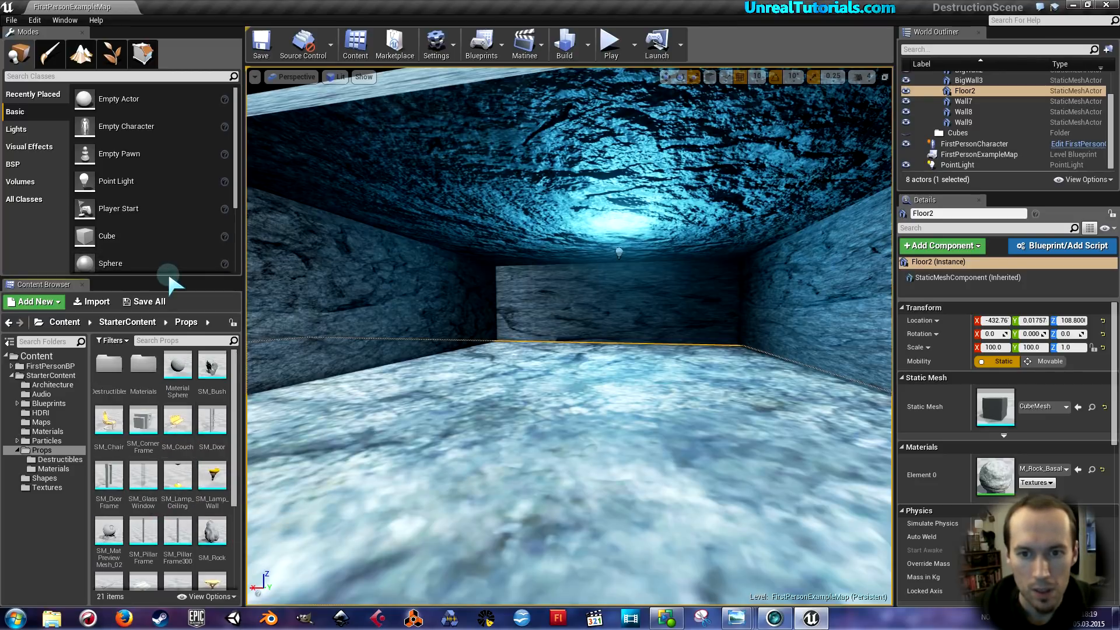
drag(167, 271, 180, 224)
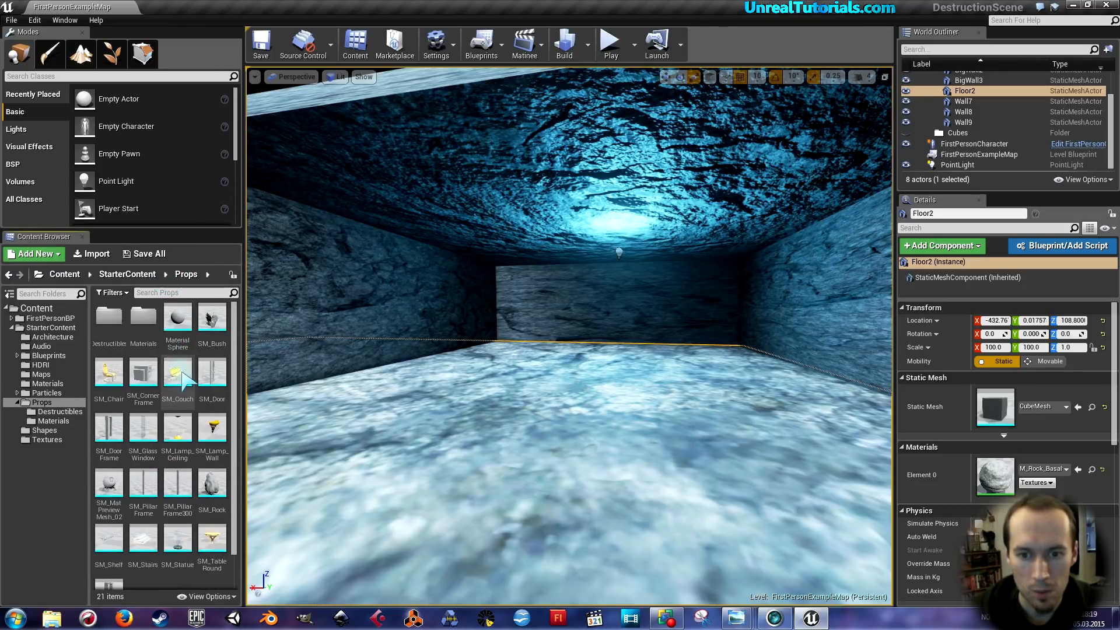
scroll(153, 552, down, 1)
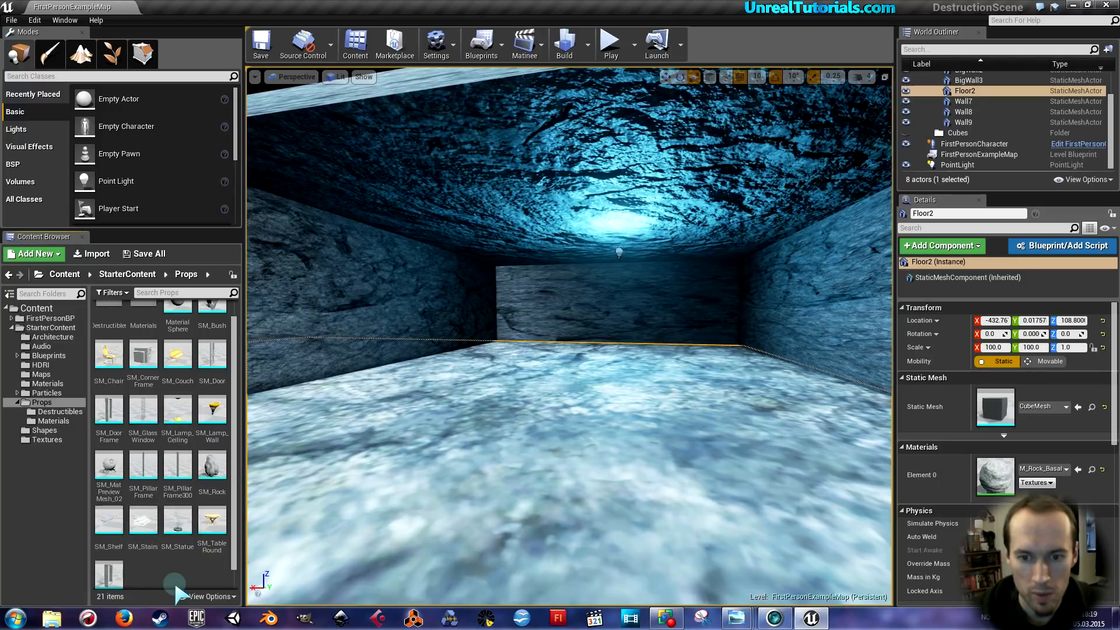
click(213, 479)
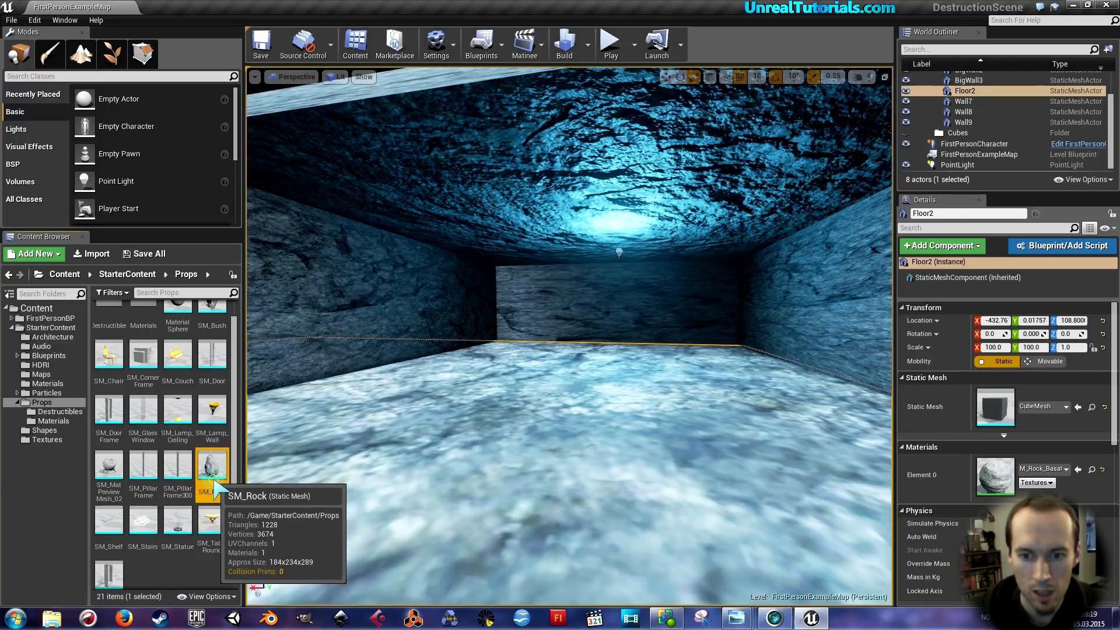
right_click(213, 481)
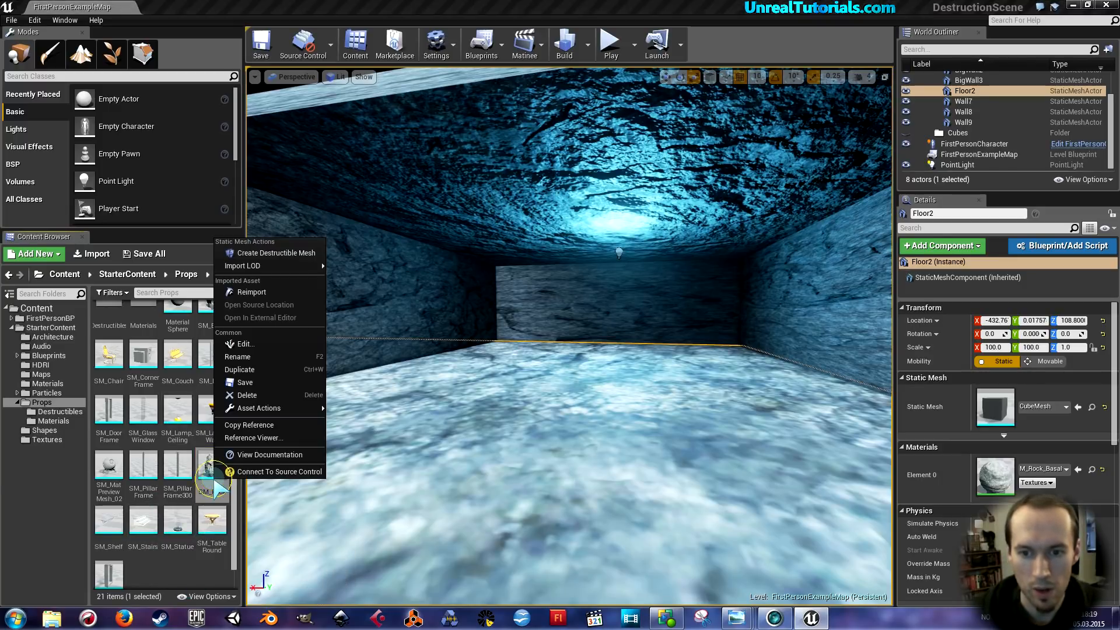
click(254, 256)
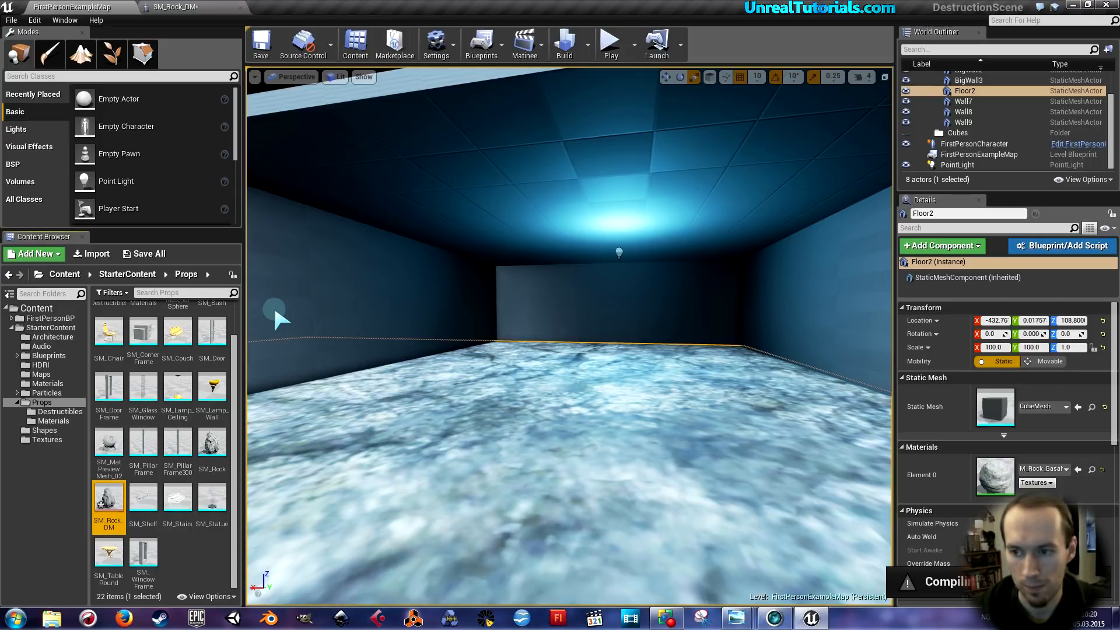
Rename the SM_Rock_DM mesh to FallingCeilingRock and move it into the Destructibles folder
click(120, 522)
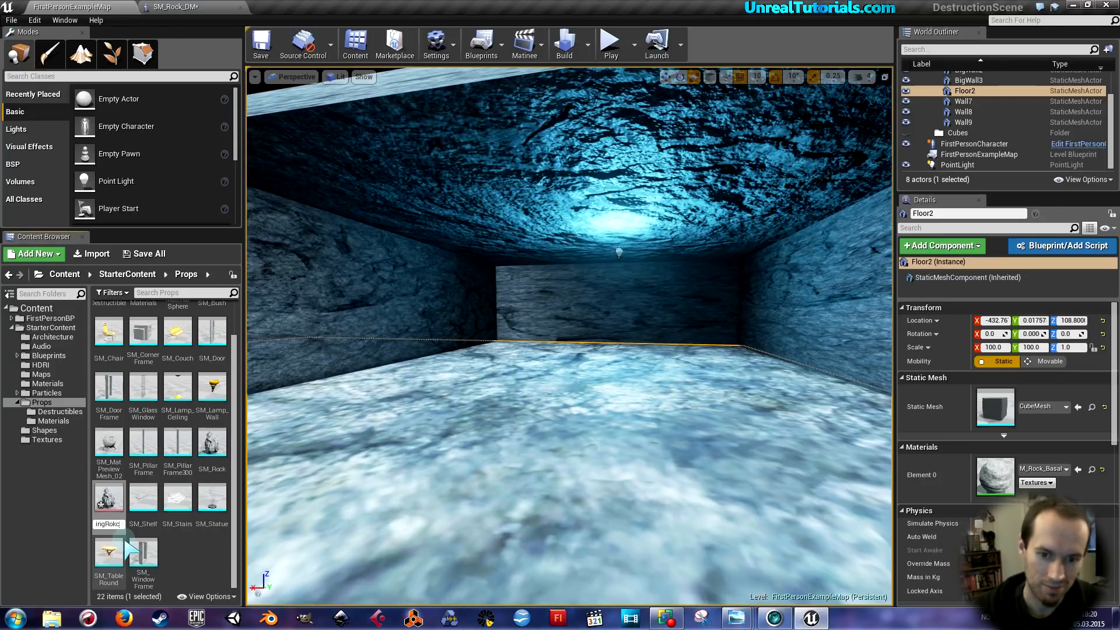
key(Return)
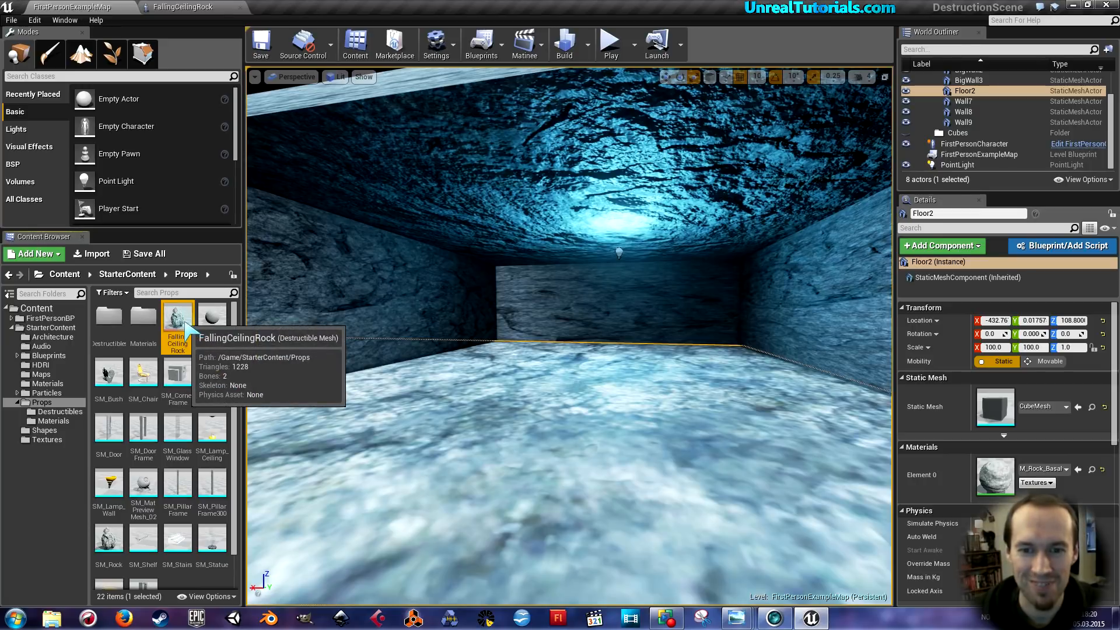
drag(186, 332, 112, 331)
click(137, 351)
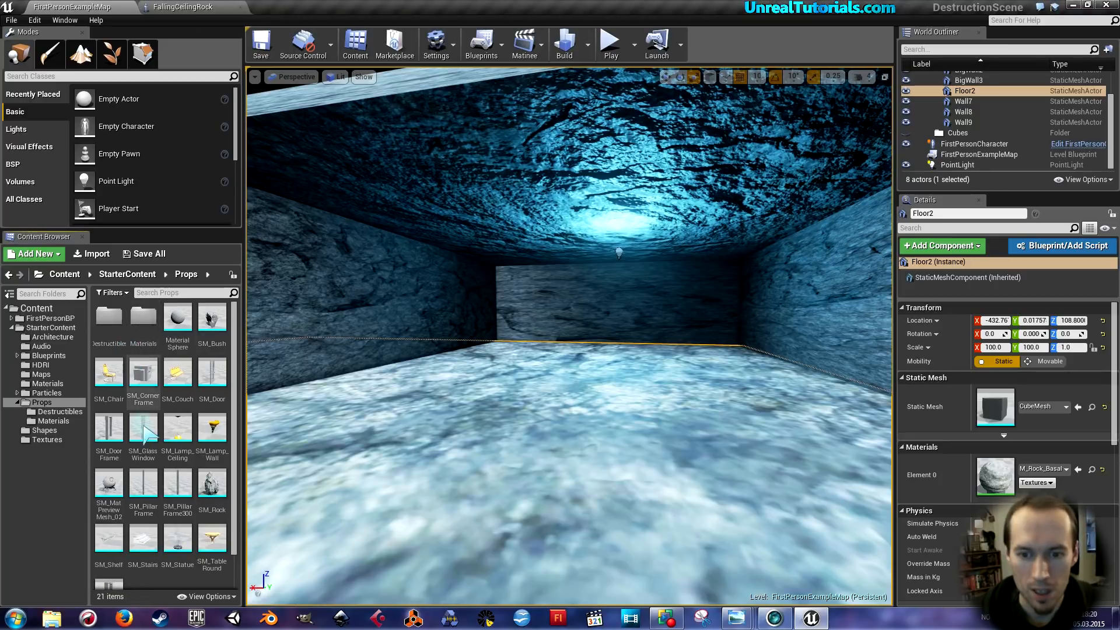
Create a destructible mesh from the SM_PillarFrame300 static mesh in the Props folder
scroll(150, 449, down, 2)
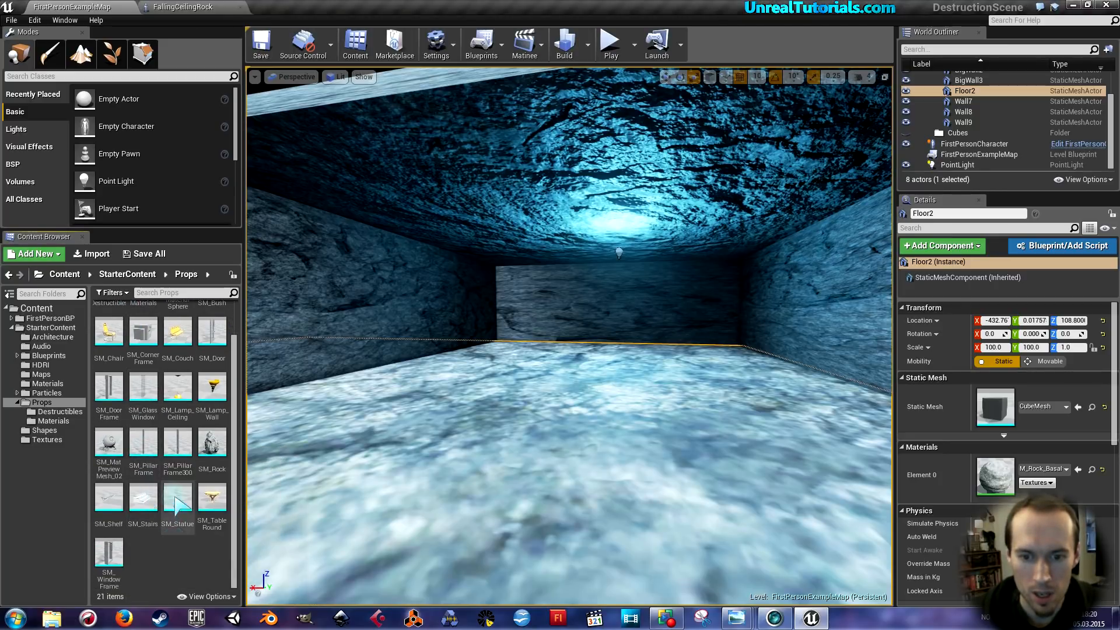
right_click(178, 449)
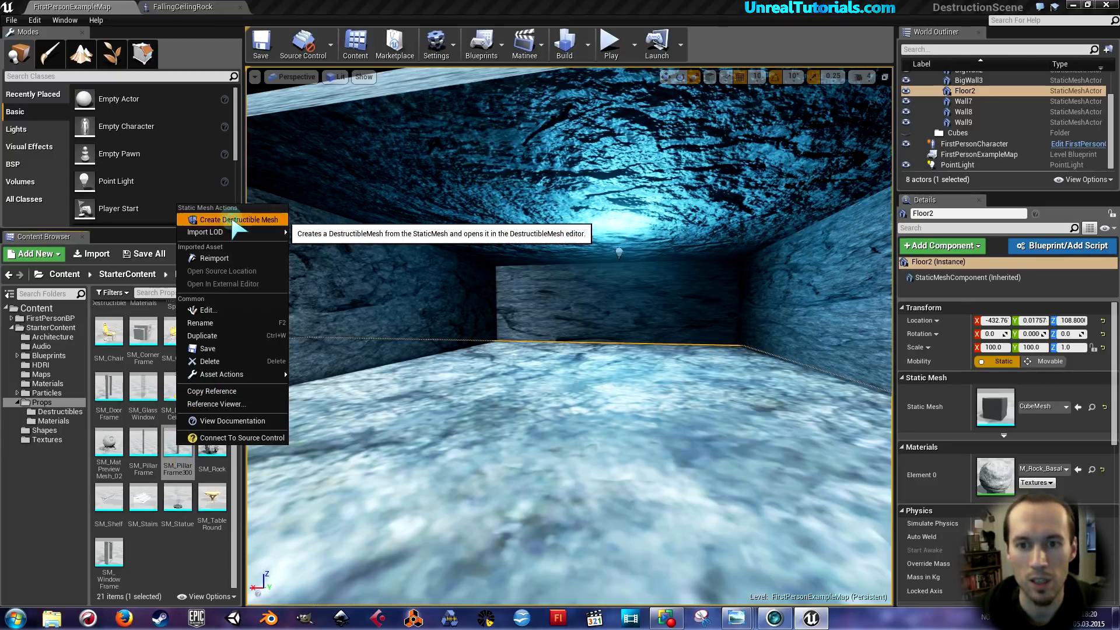
click(234, 220)
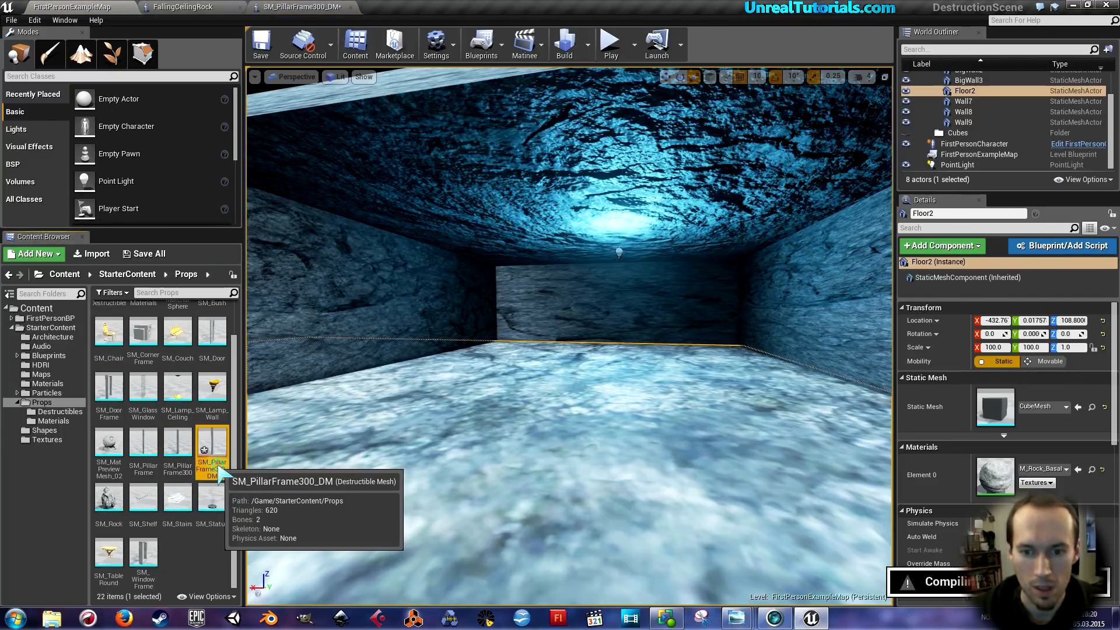
Rename the SM_PillarFrame300_DM mesh to FracturedPillar and move it into the Destructibles folder
click(219, 466)
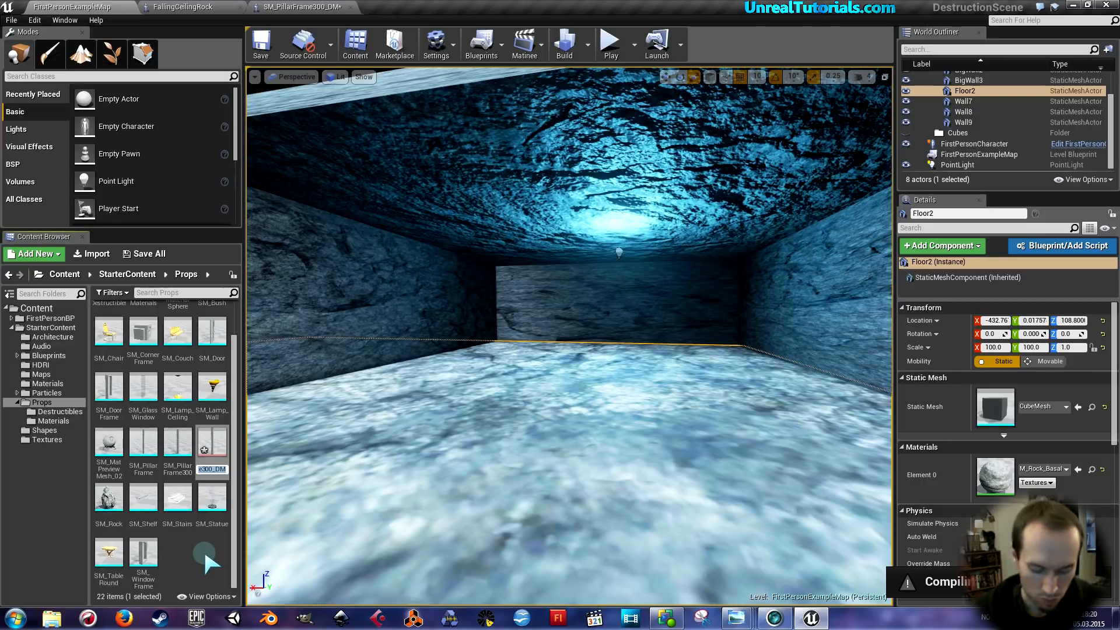
text(Fra)
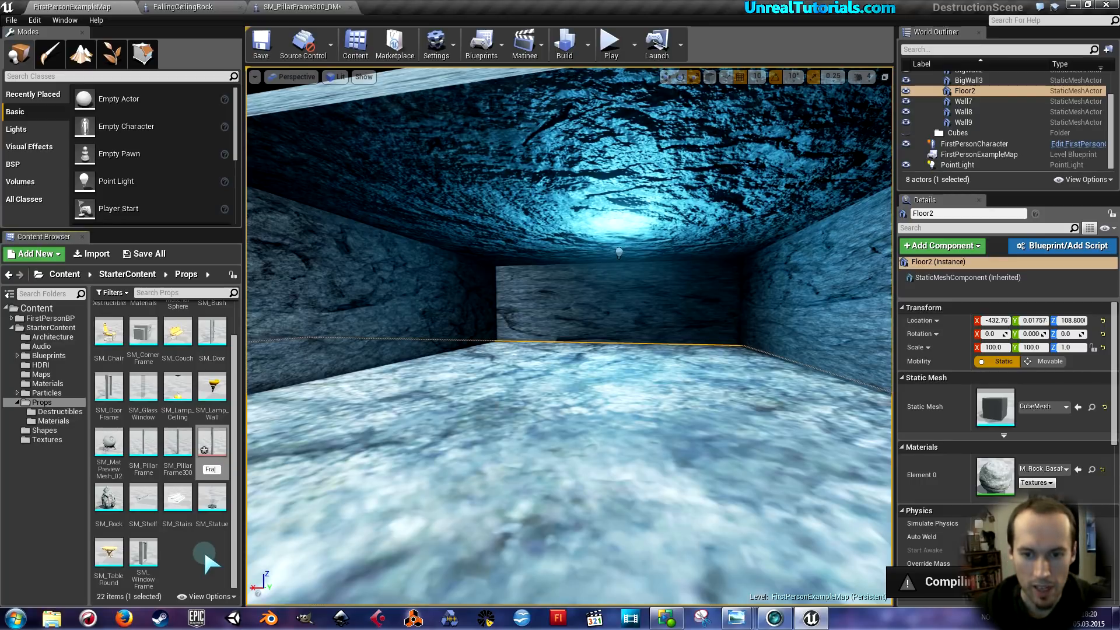
text(ctured)
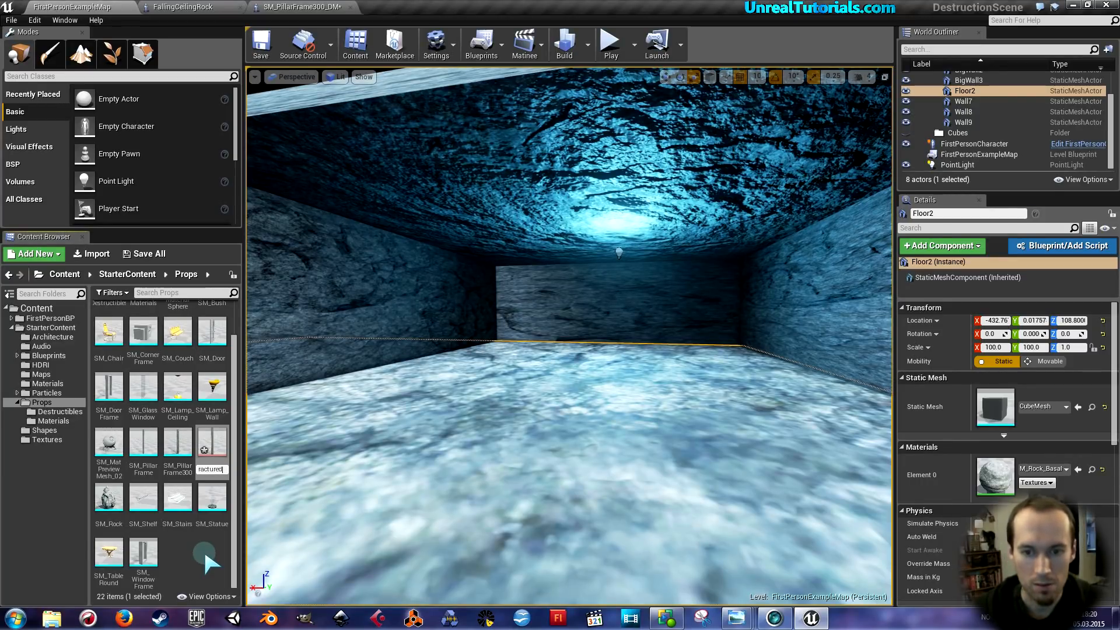
text(Pillar)
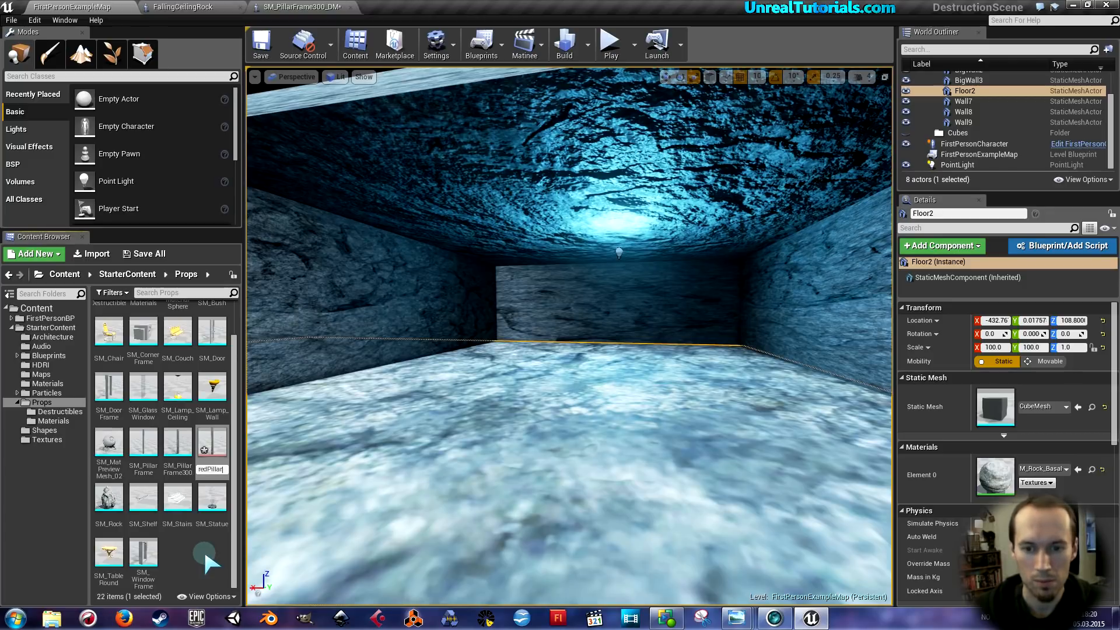
key(Return)
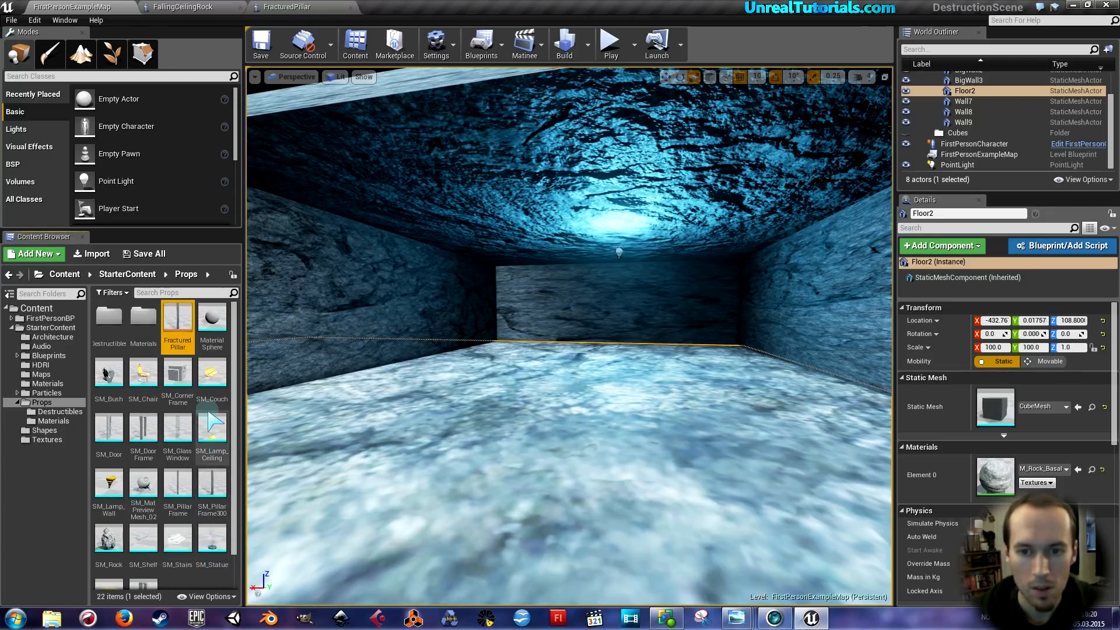
drag(190, 328, 114, 333)
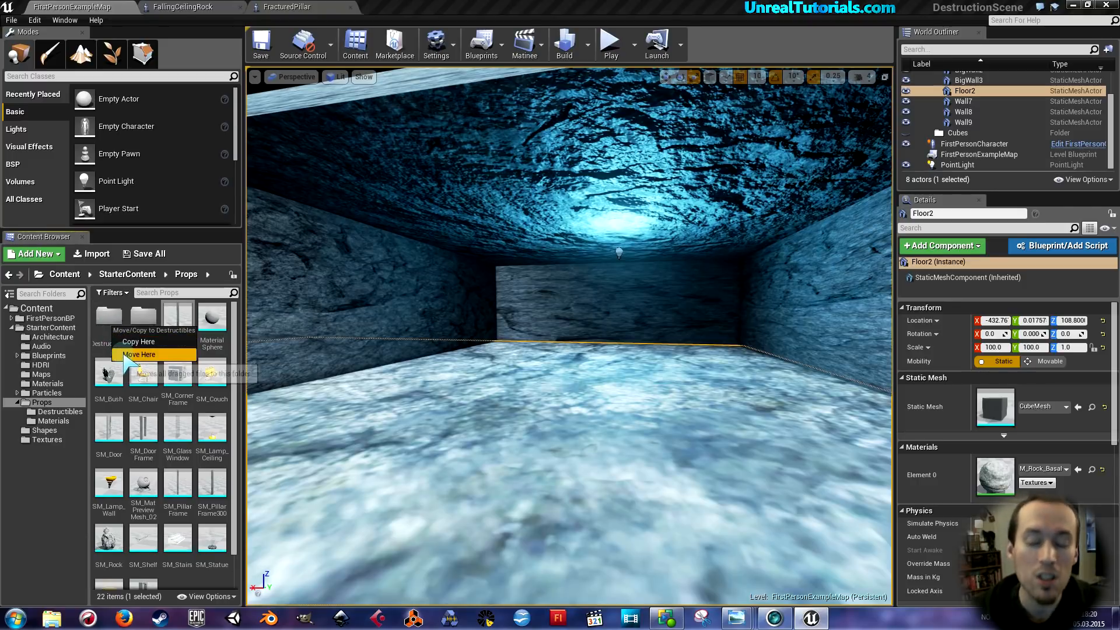
click(124, 354)
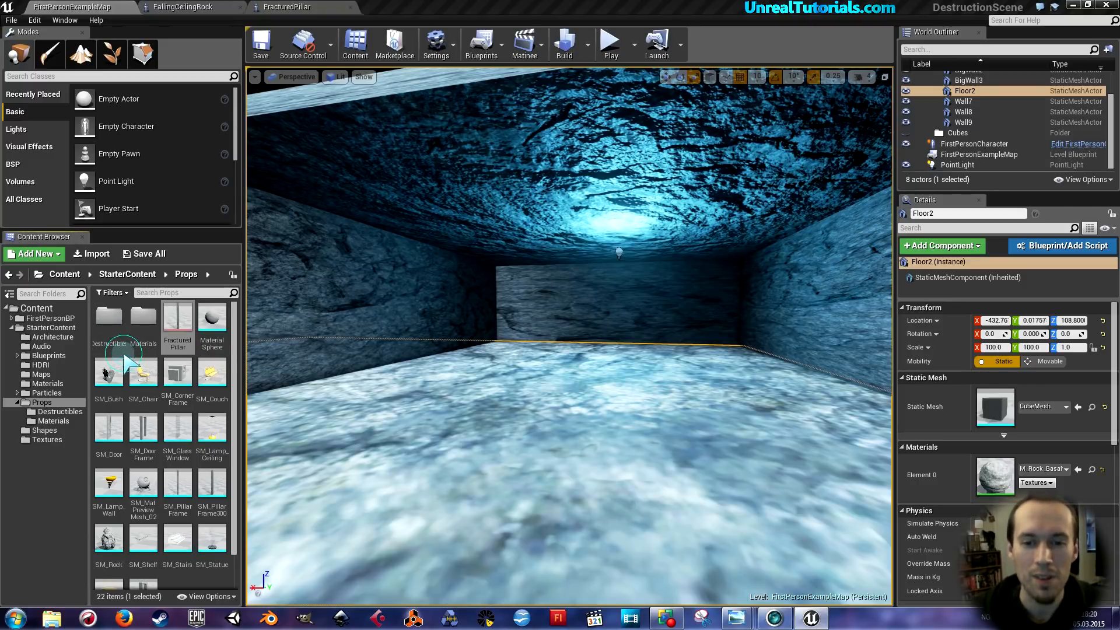
Open the Destructibles folder and save the FirstPersonExampleMap level
double_click(111, 324)
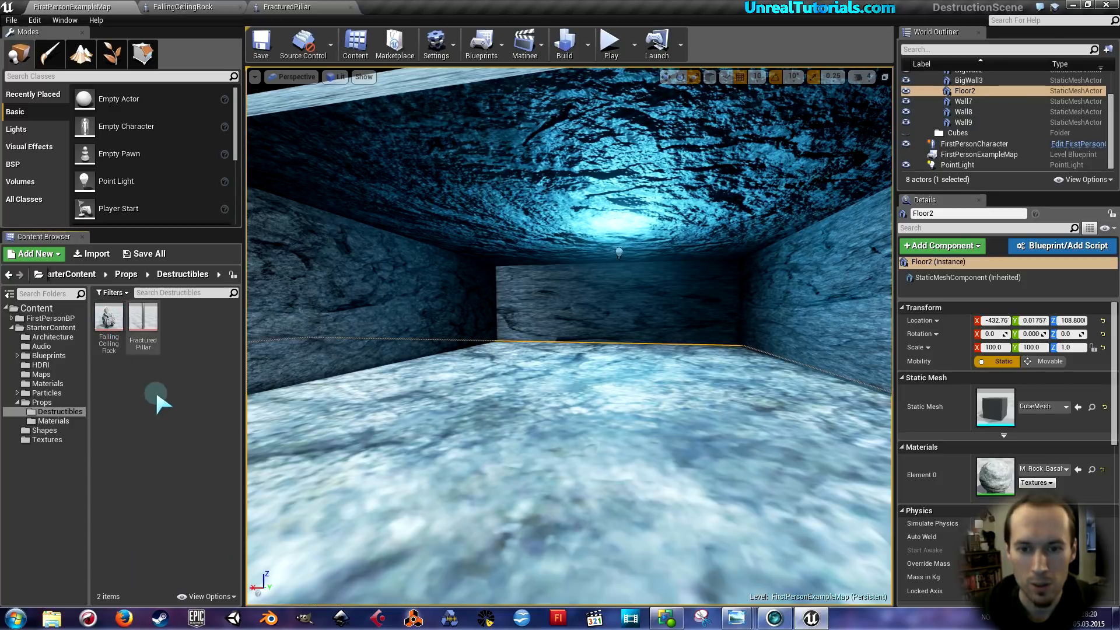
click(266, 52)
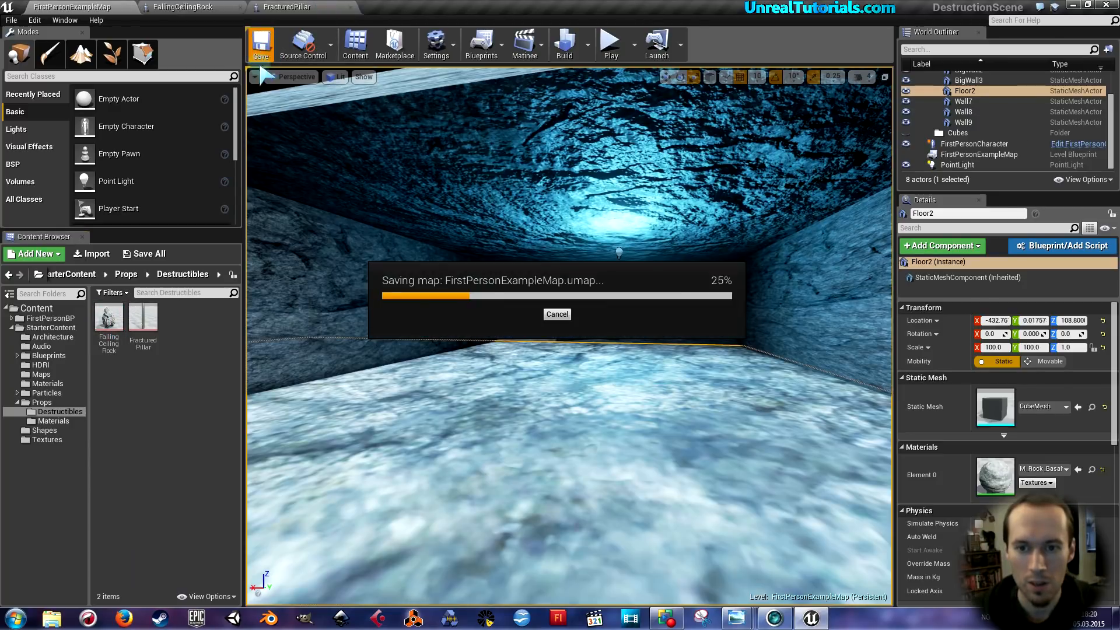
Create an Actor Blueprint class named FallingCeilingRock_Class in the Destructibles folder
right_click(198, 314)
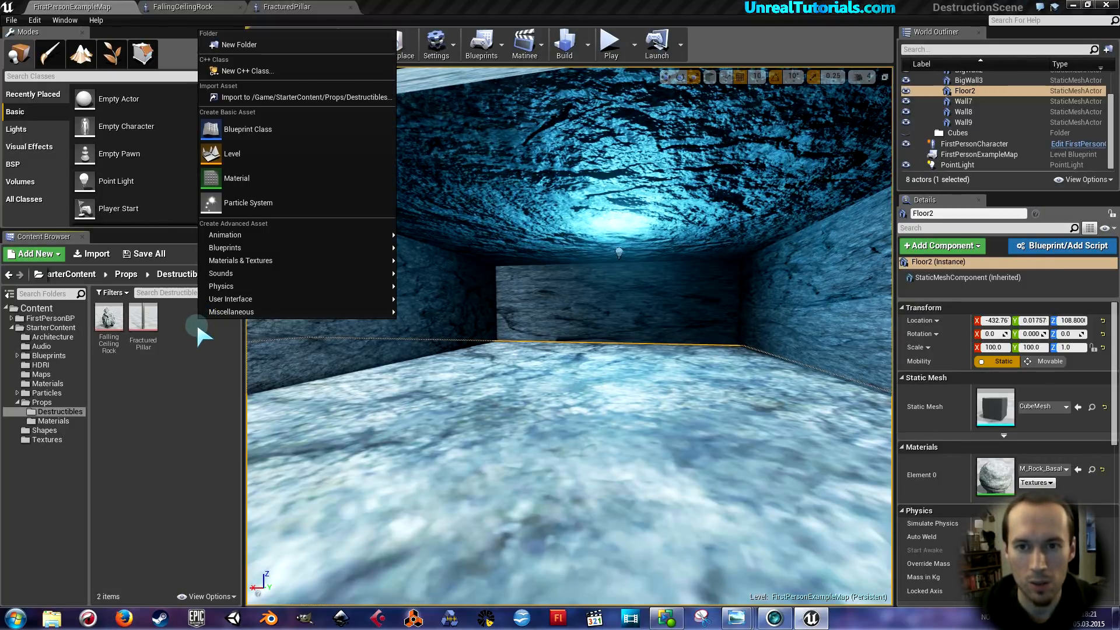
click(236, 136)
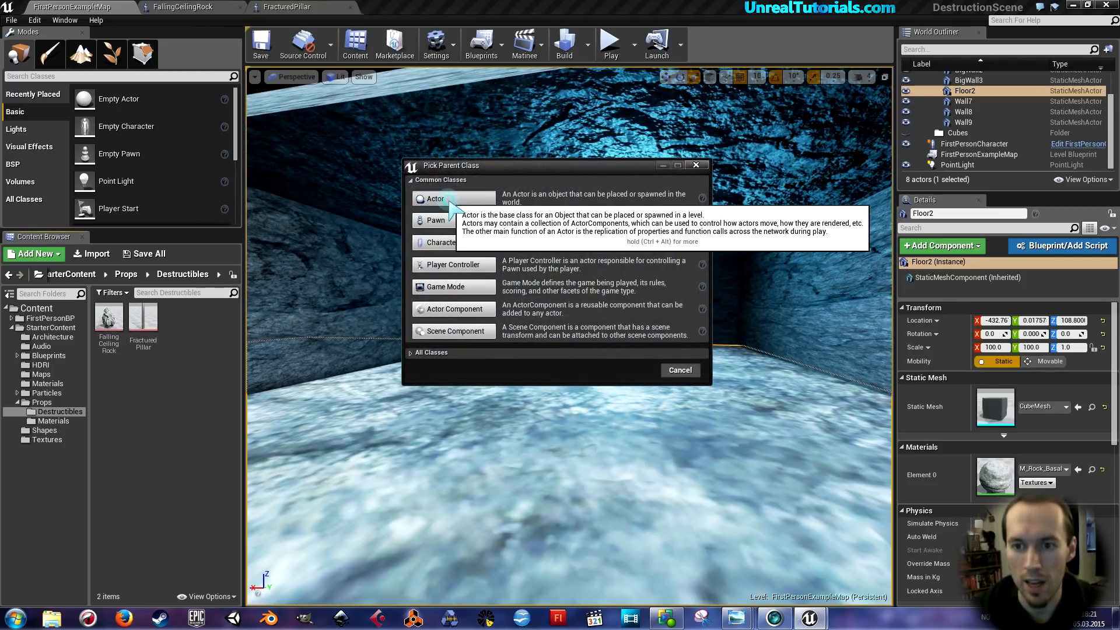
click(447, 194)
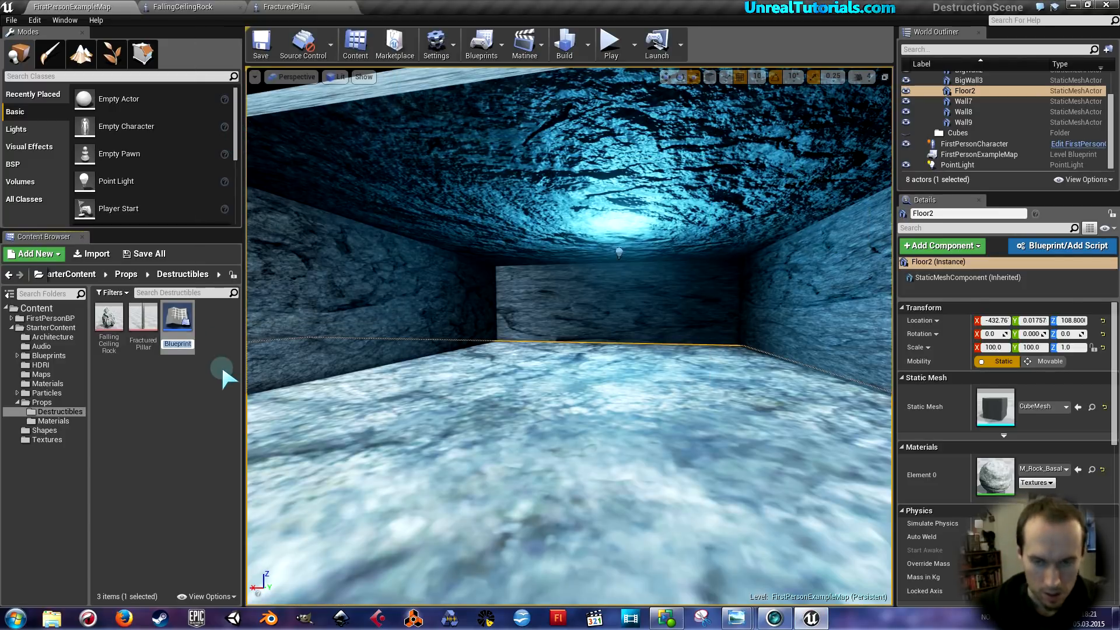
text(Falling)
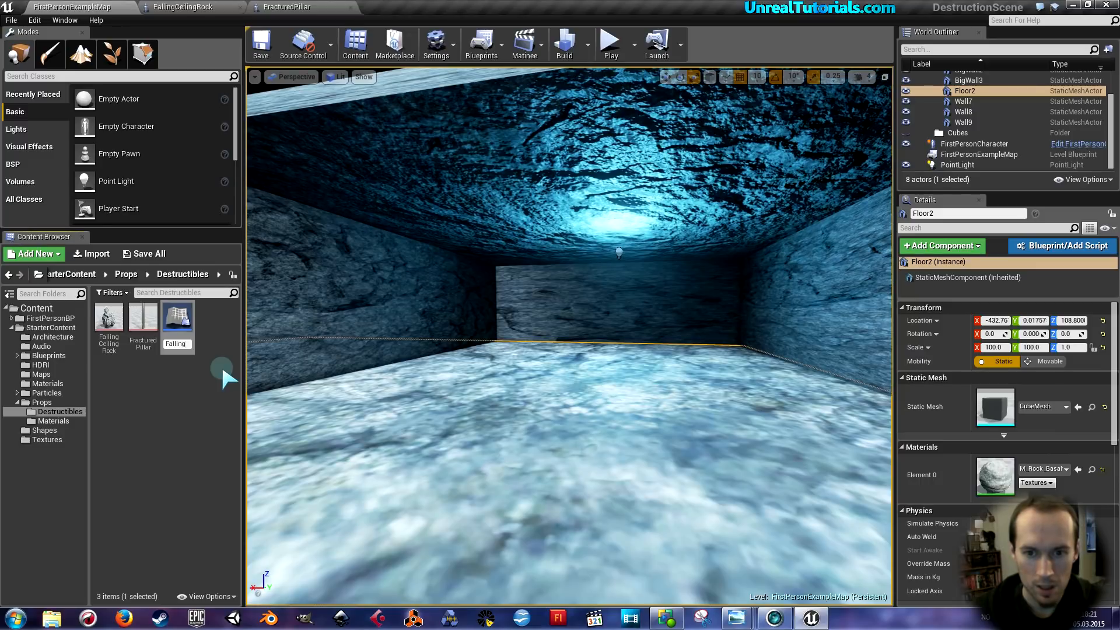
text(CeilingRock)
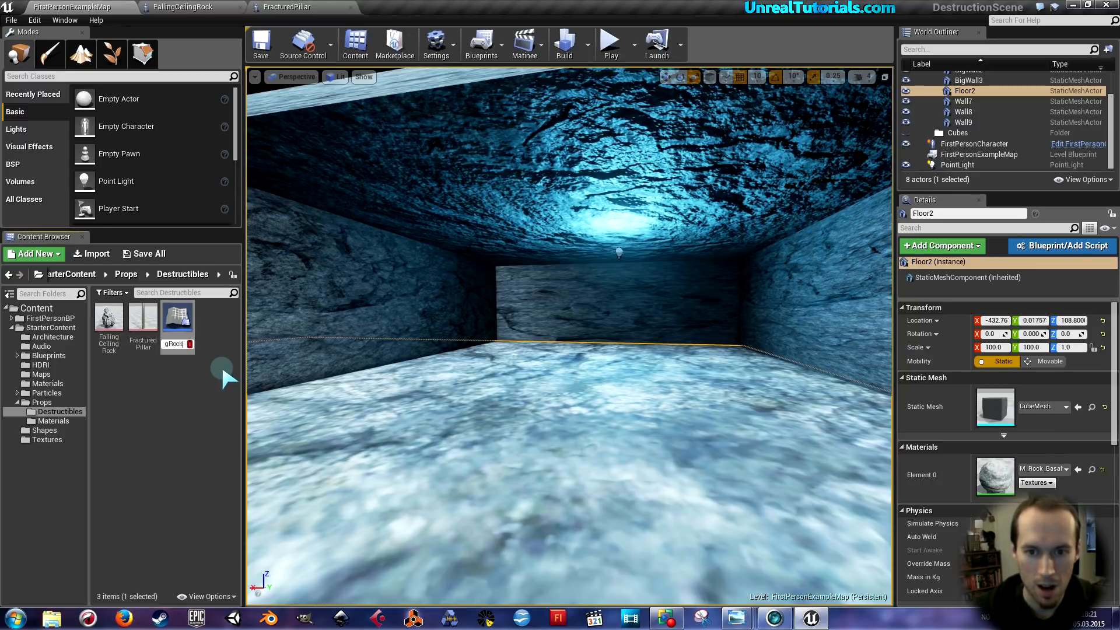
text(_Class)
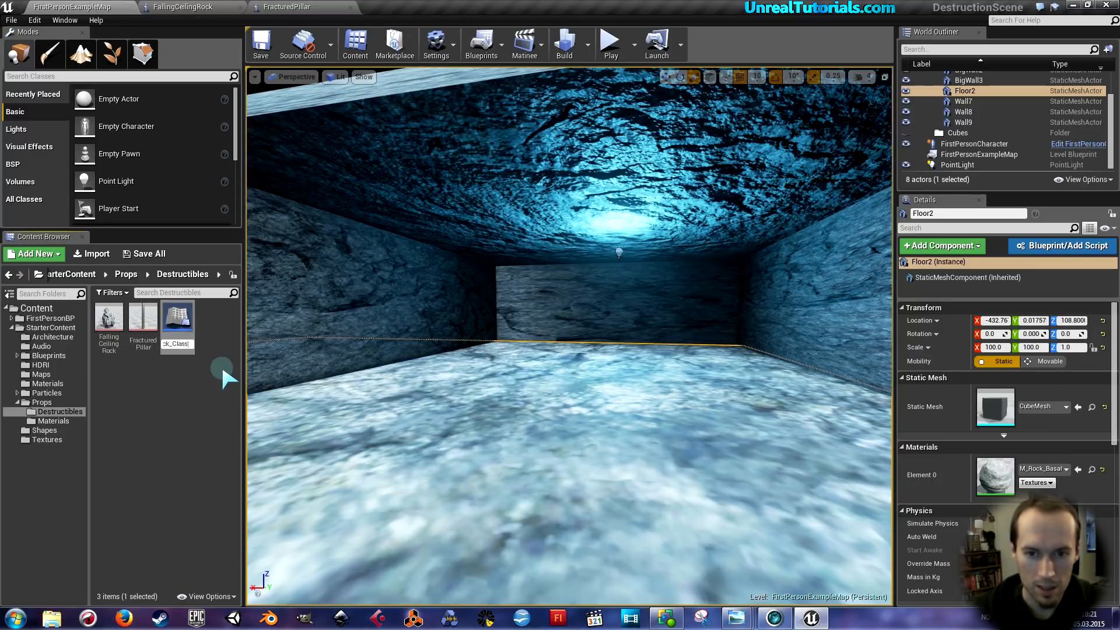
key(Return)
Create a second Actor Blueprint class named FracturedPillar_Class in the Destructibles folder and save all assets
right_click(204, 366)
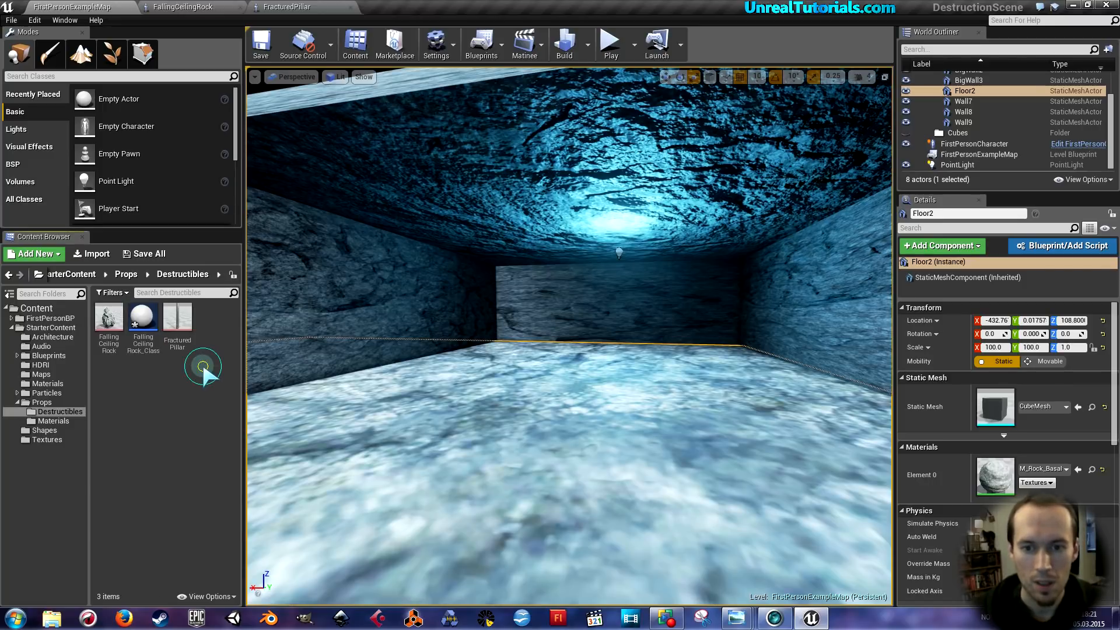
click(225, 181)
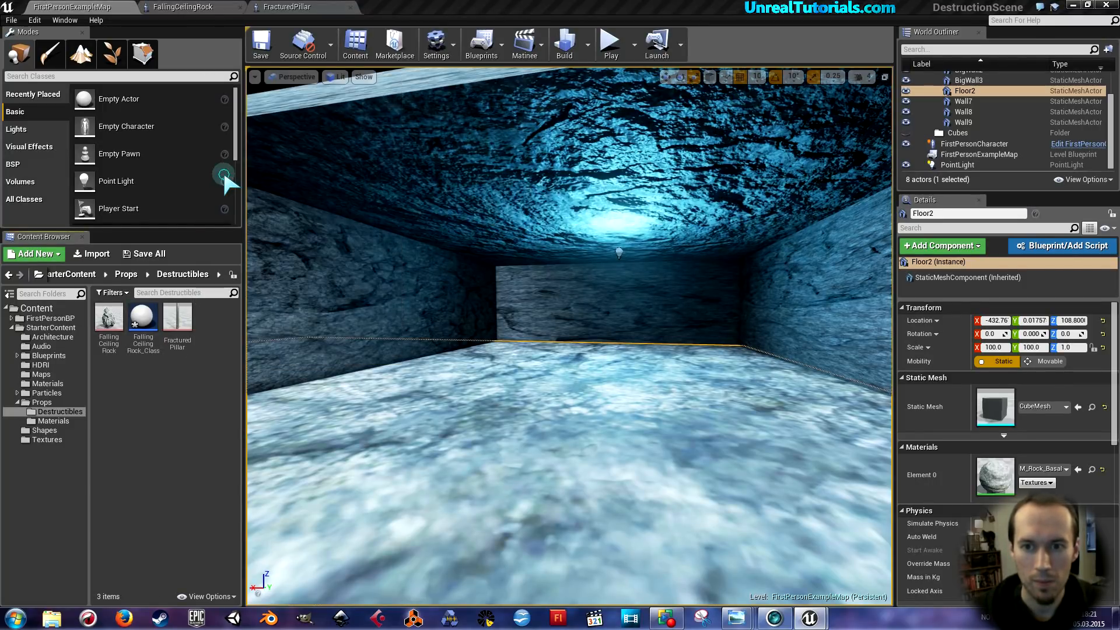
click(457, 201)
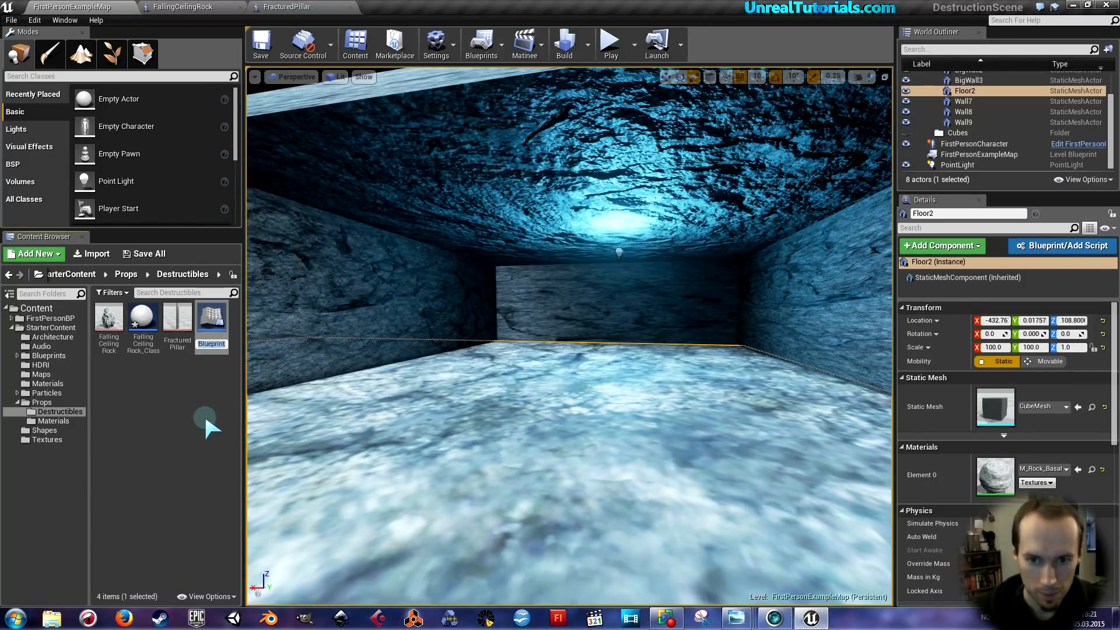
text(Fractur)
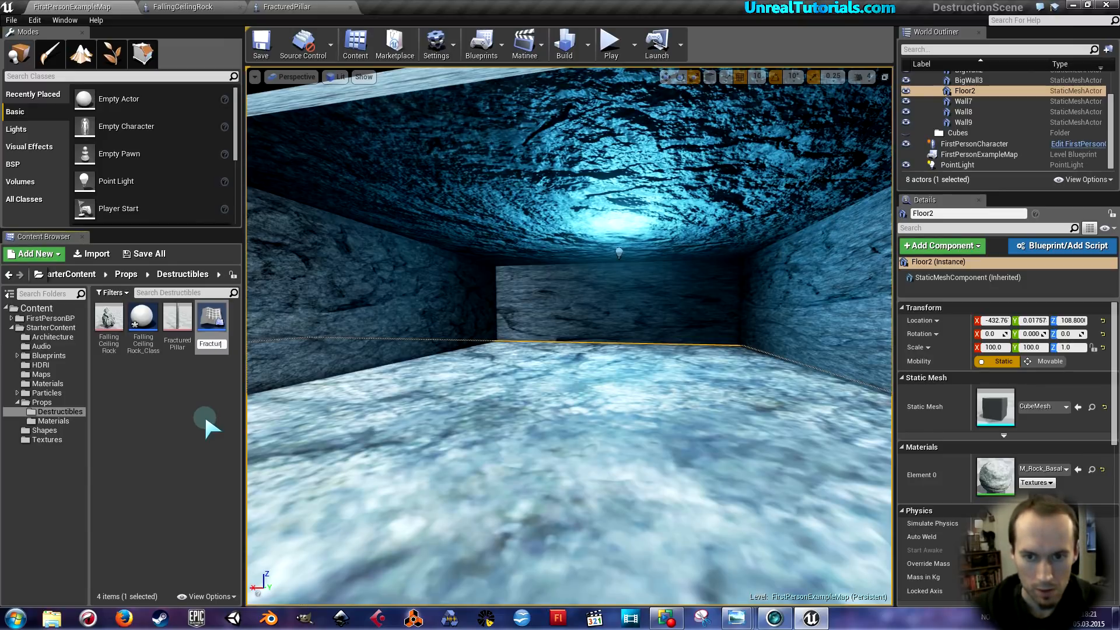
text(edPillar)
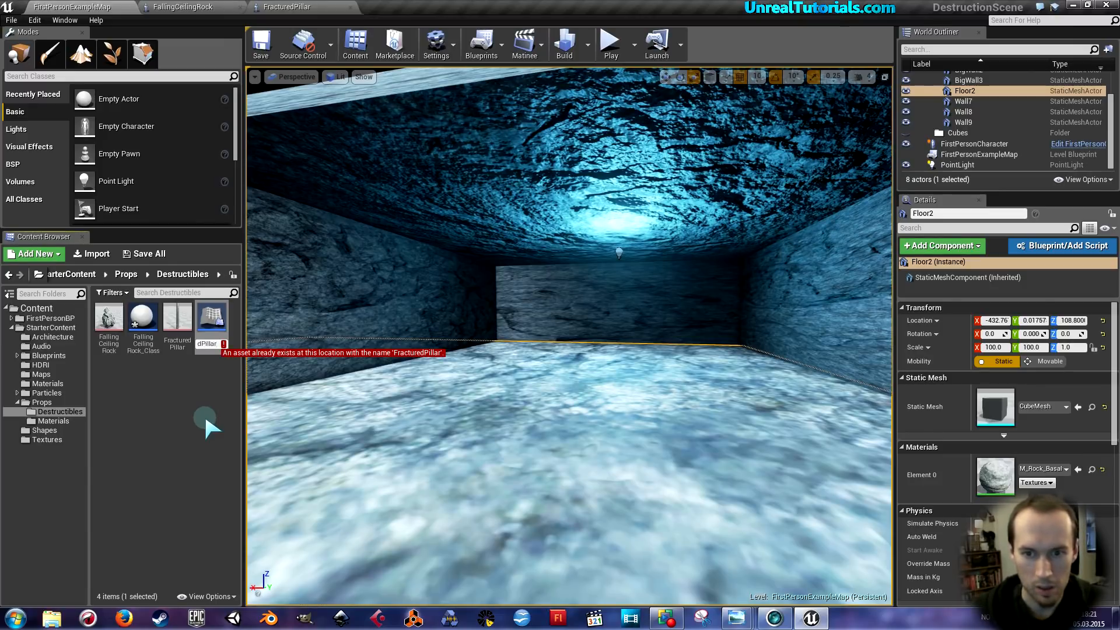
text(_Class)
key(Return)
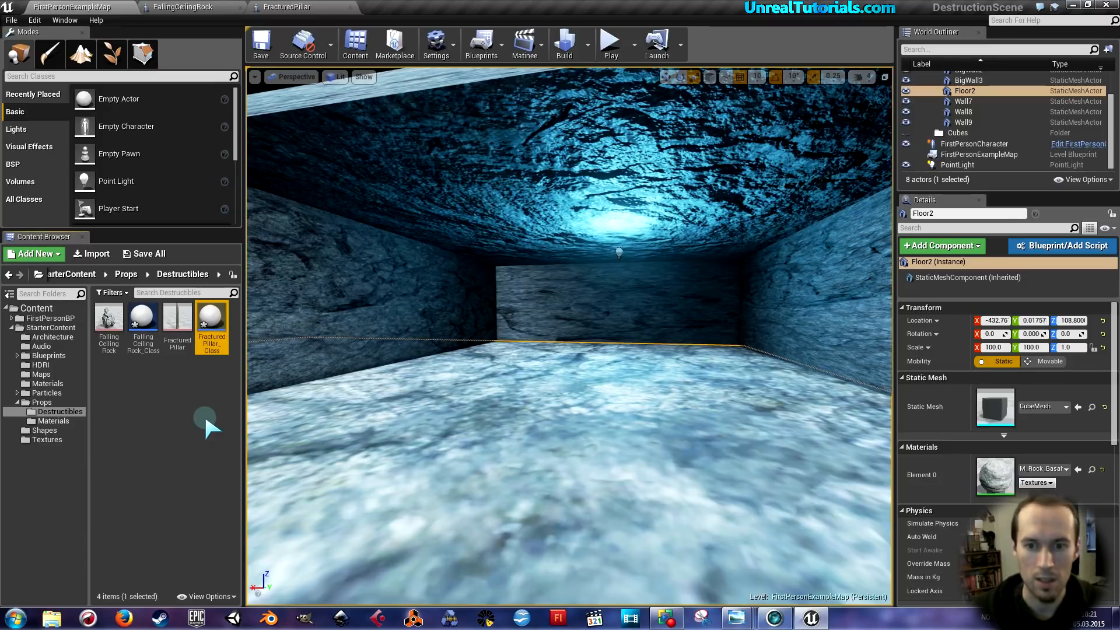
key(ctrl+shift+s)
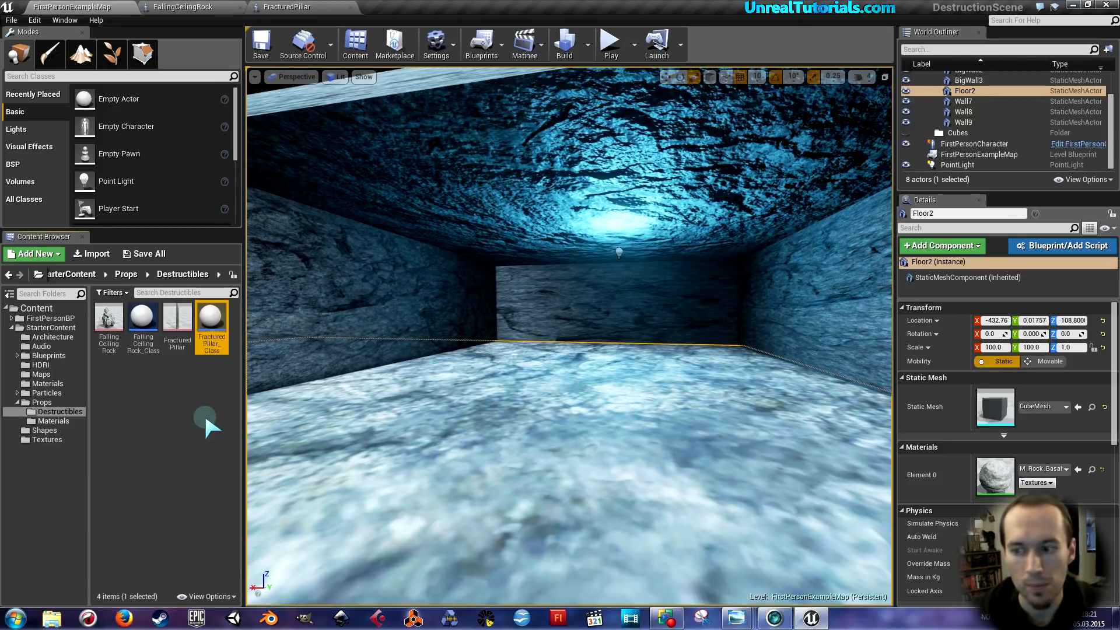
Open the FallingCeilingRock_Class Blueprint in a floating window, enlarged and placed so the Destructibles assets stay reachable beside it
drag(242, 419, 189, 418)
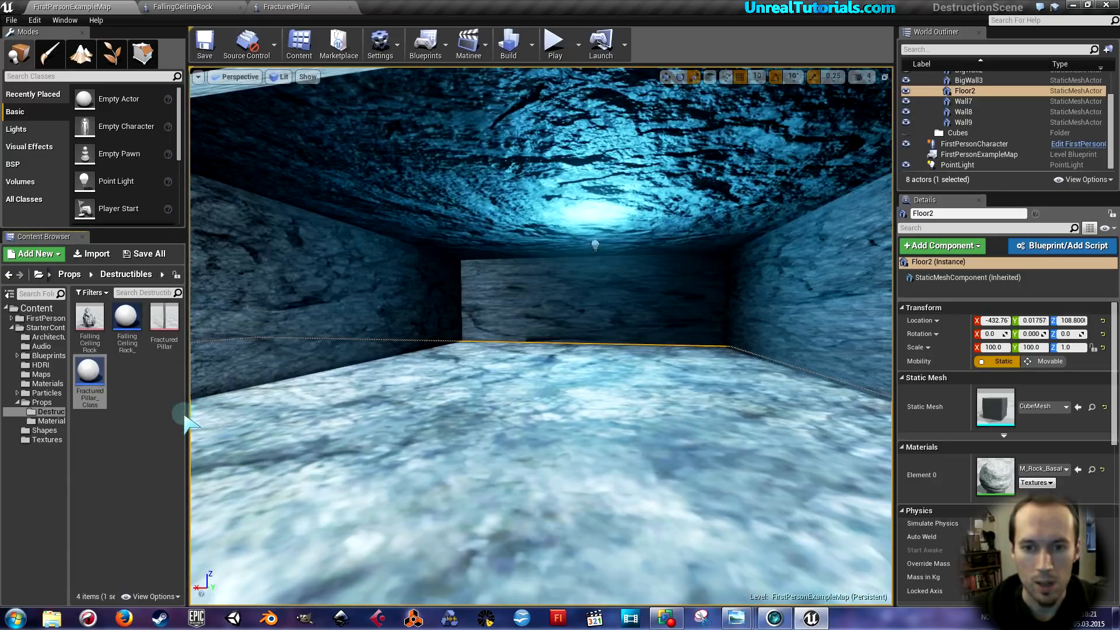
double_click(138, 327)
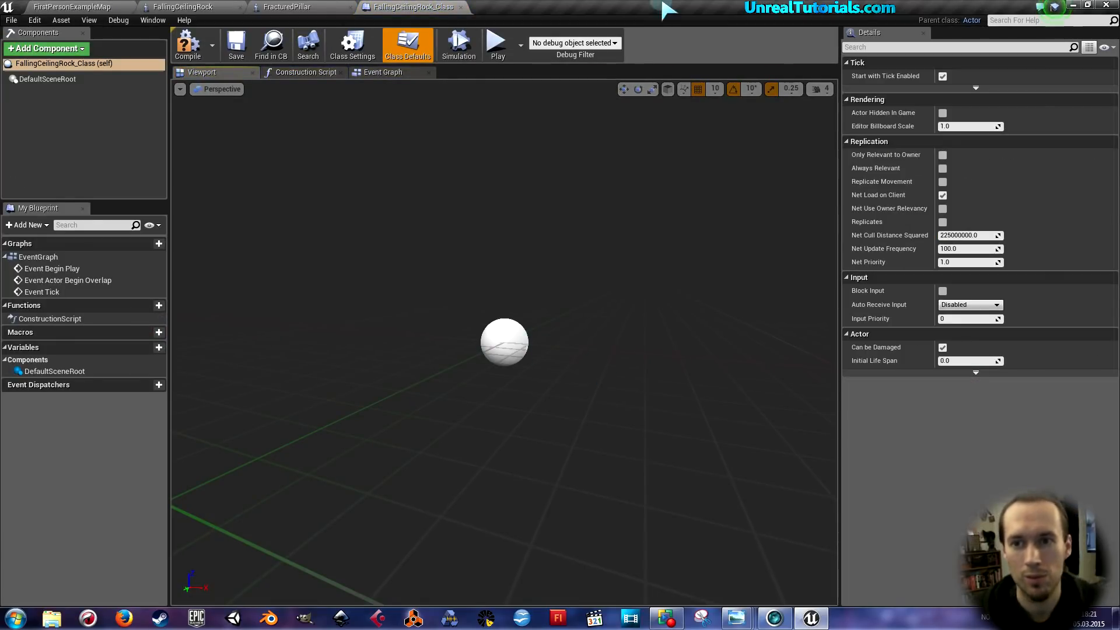
drag(415, 6, 505, 188)
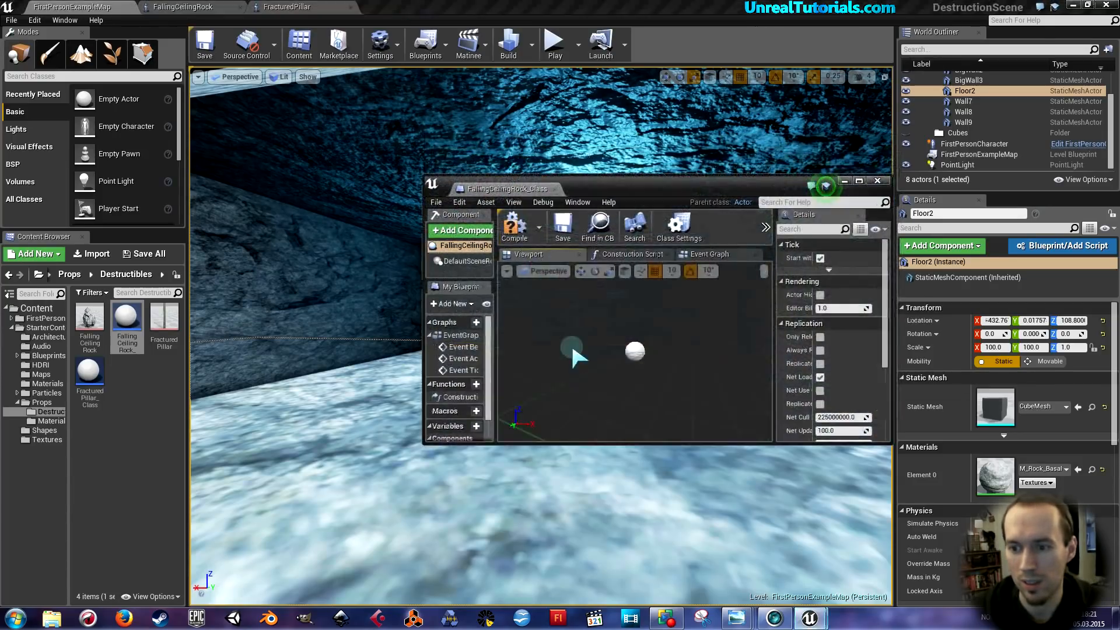
drag(589, 444, 586, 543)
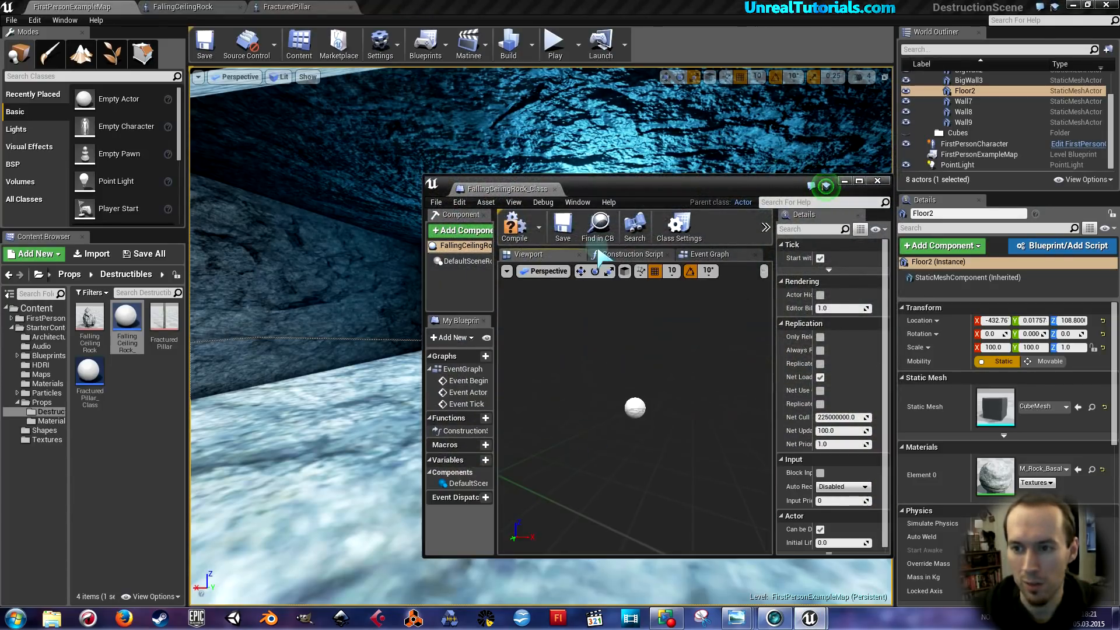
drag(602, 192, 522, 136)
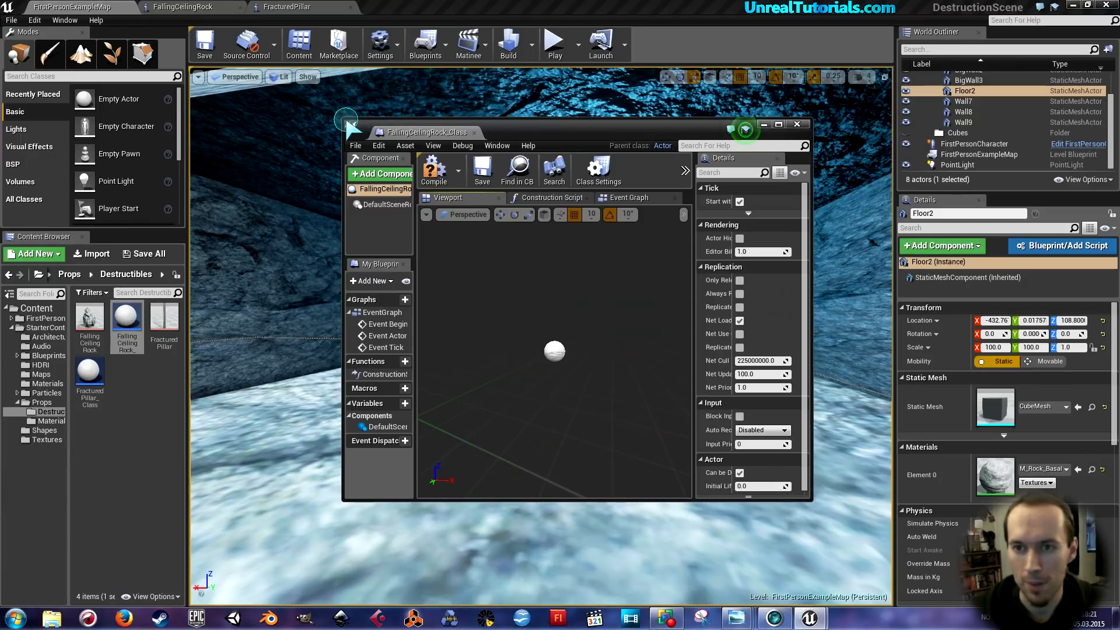
drag(350, 124, 269, 84)
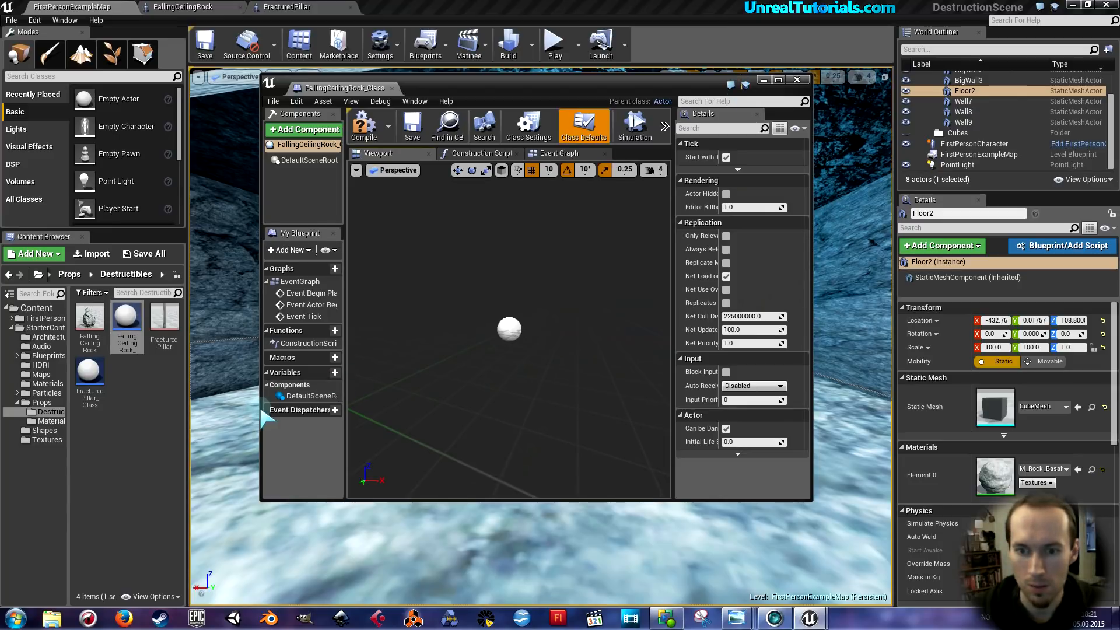
drag(260, 404, 222, 411)
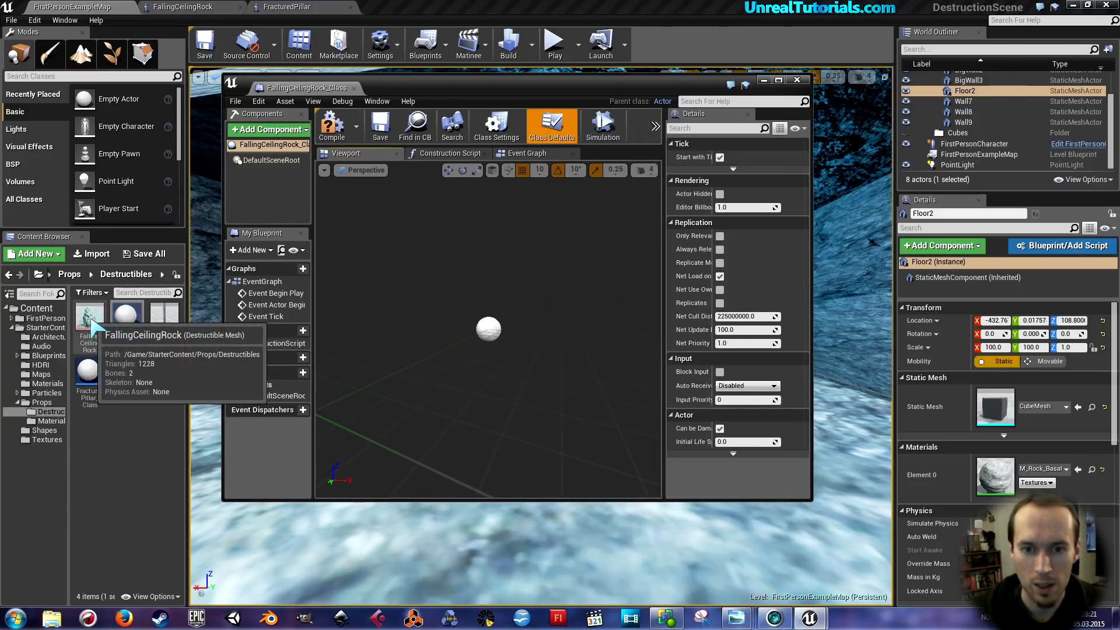
Add the FallingCeilingRock destructible mesh as a component of the FallingCeilingRock_Class Blueprint and maximize the Blueprint window
drag(92, 323, 484, 327)
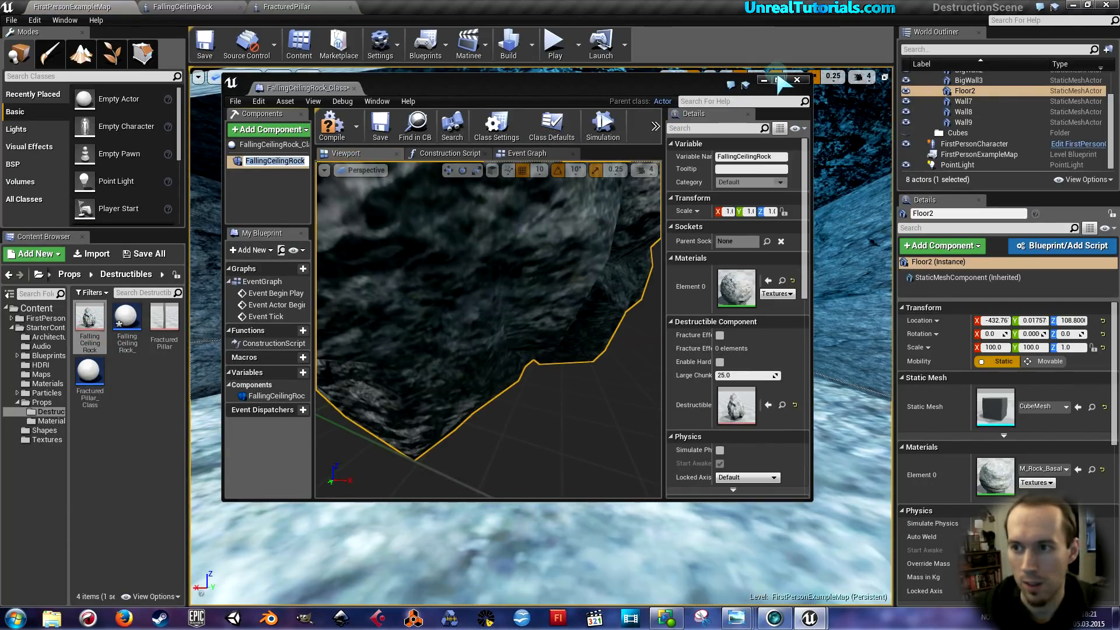
click(780, 80)
scroll(583, 231, down, 5)
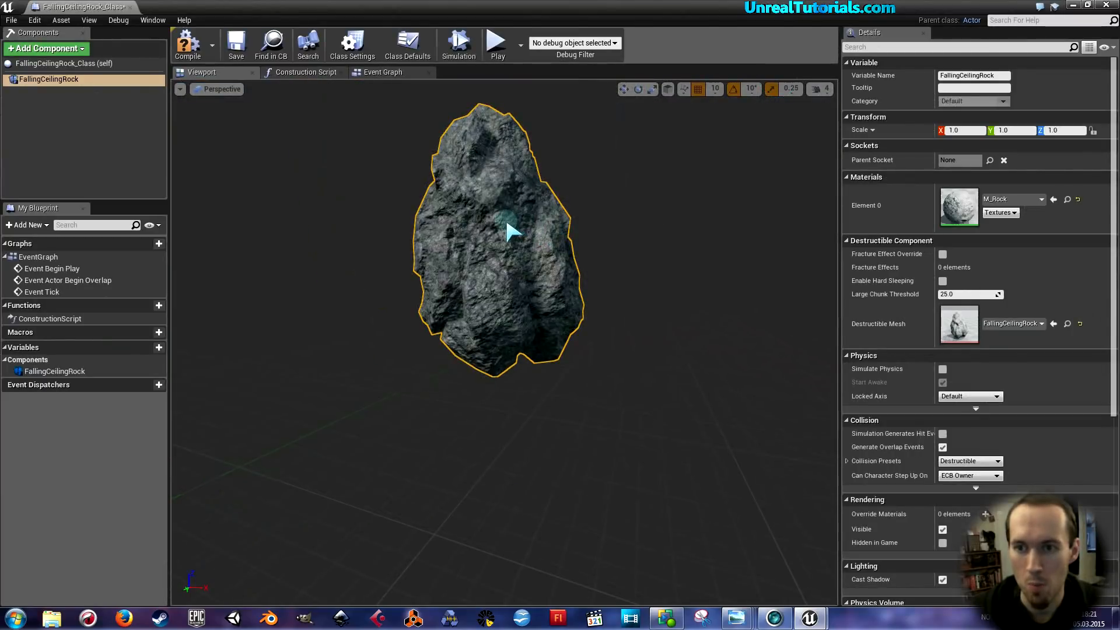
Scale the FallingCeilingRock component to 0.5 on X, Y and Z and compile the Blueprint
click(957, 131)
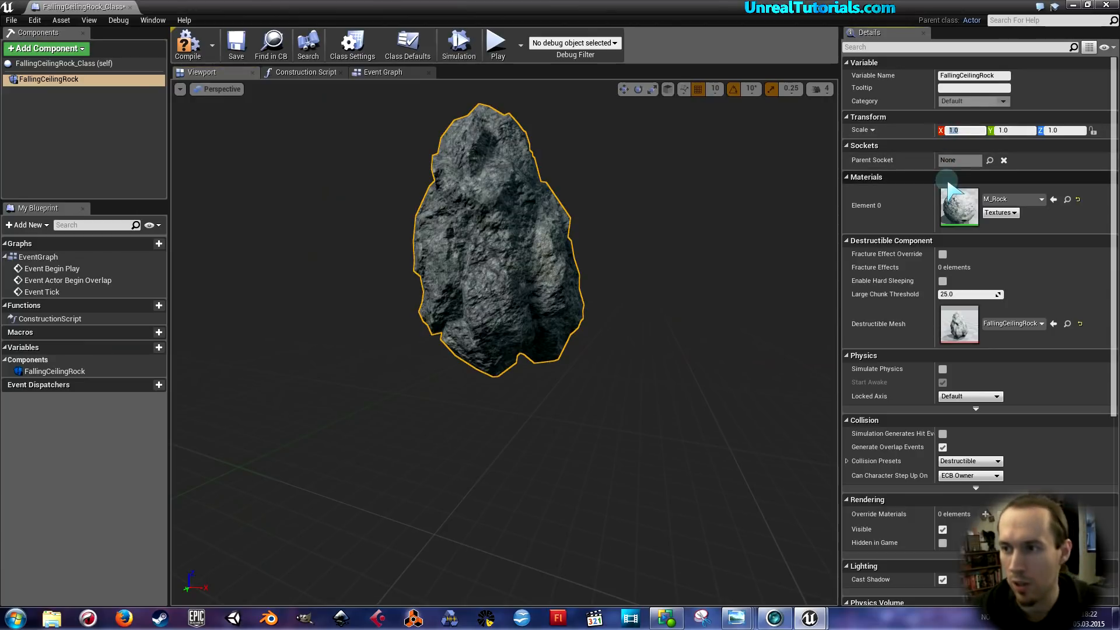
text(.5)
key(Return)
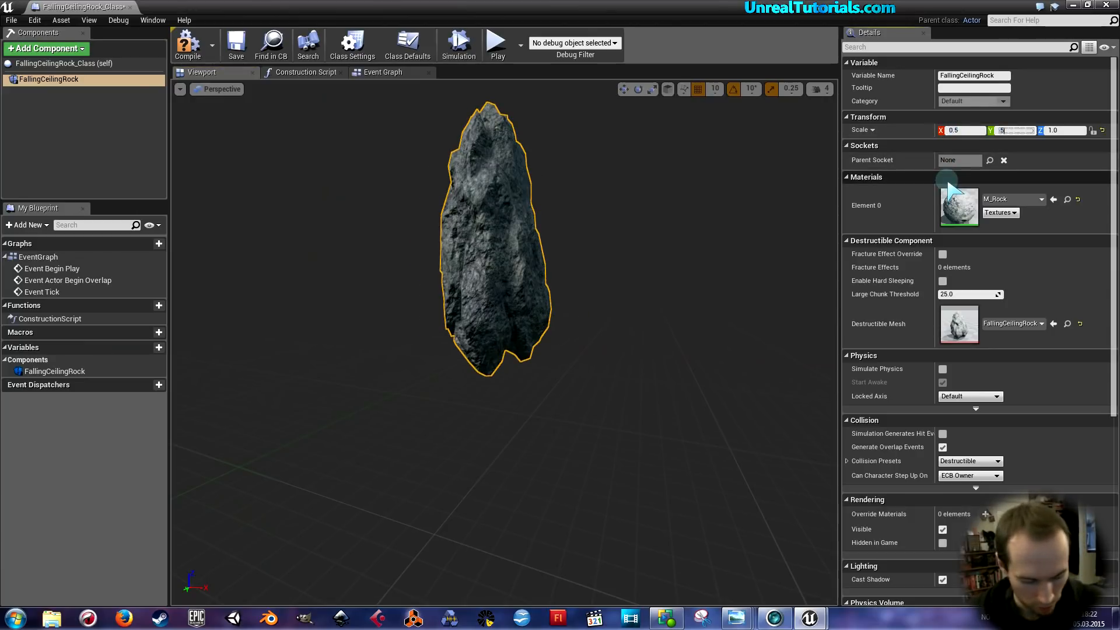
key(Tab)
key(Return)
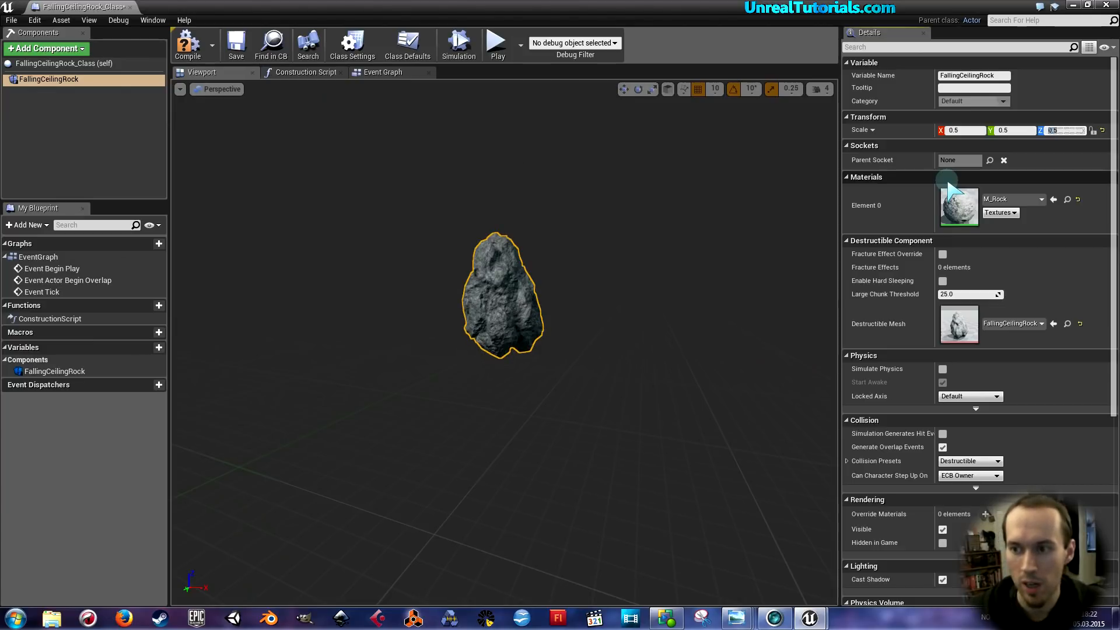
mouse_move(500, 349)
alt+mouse_down()
mouse_move(478, 329)
mouse_move(497, 349)
alt+mouse_up()
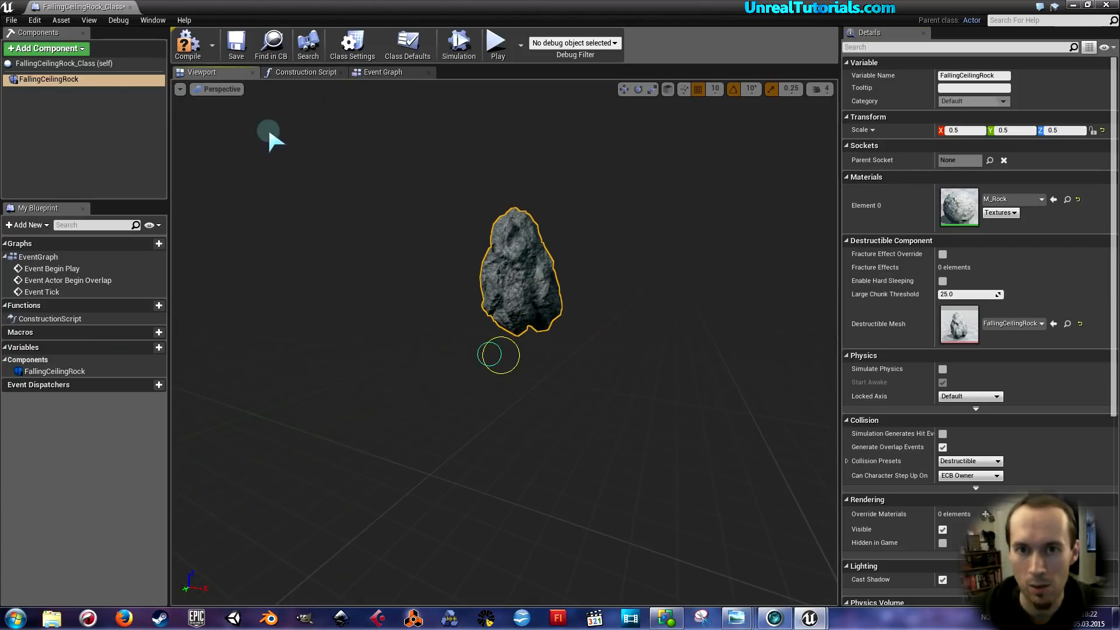
click(188, 54)
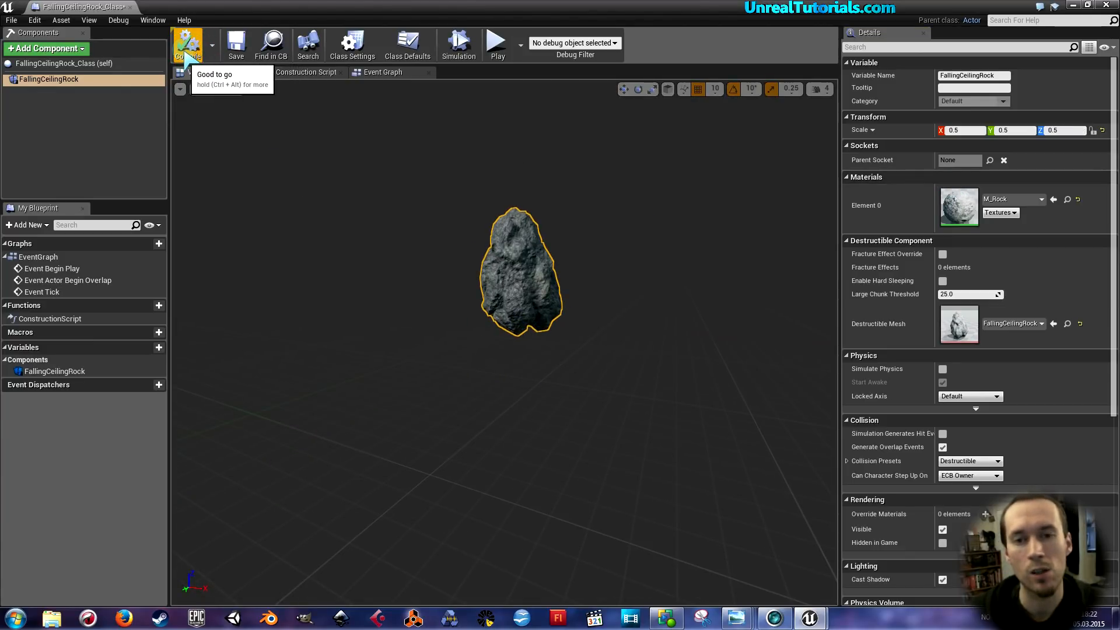
middle_drag(486, 277, 521, 330)
right_drag(476, 278, 452, 278)
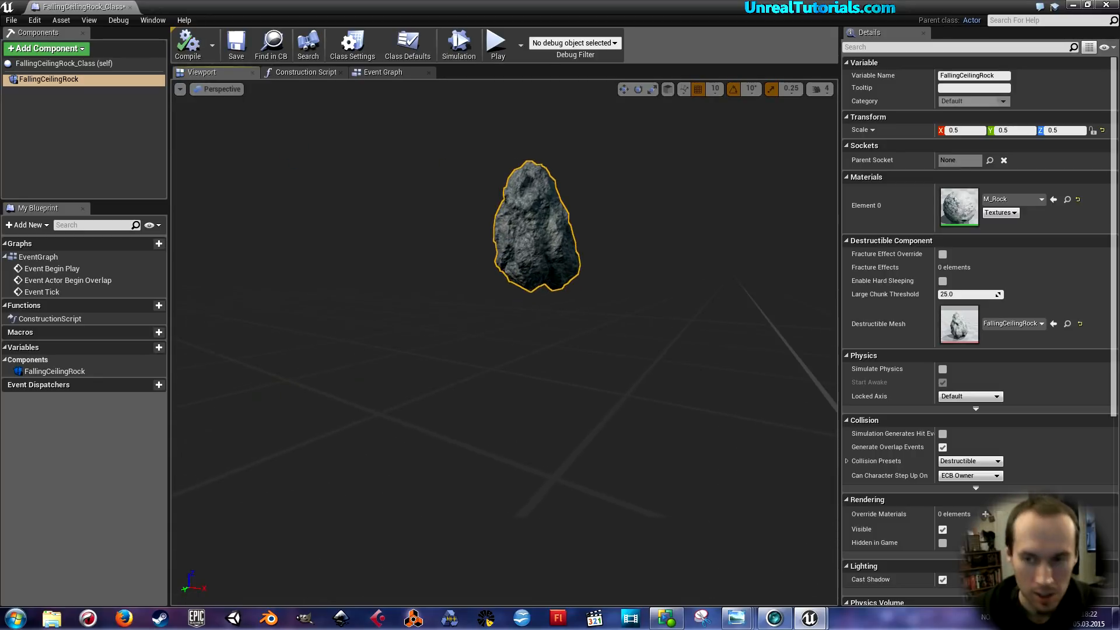
middle_drag(452, 278, 490, 220)
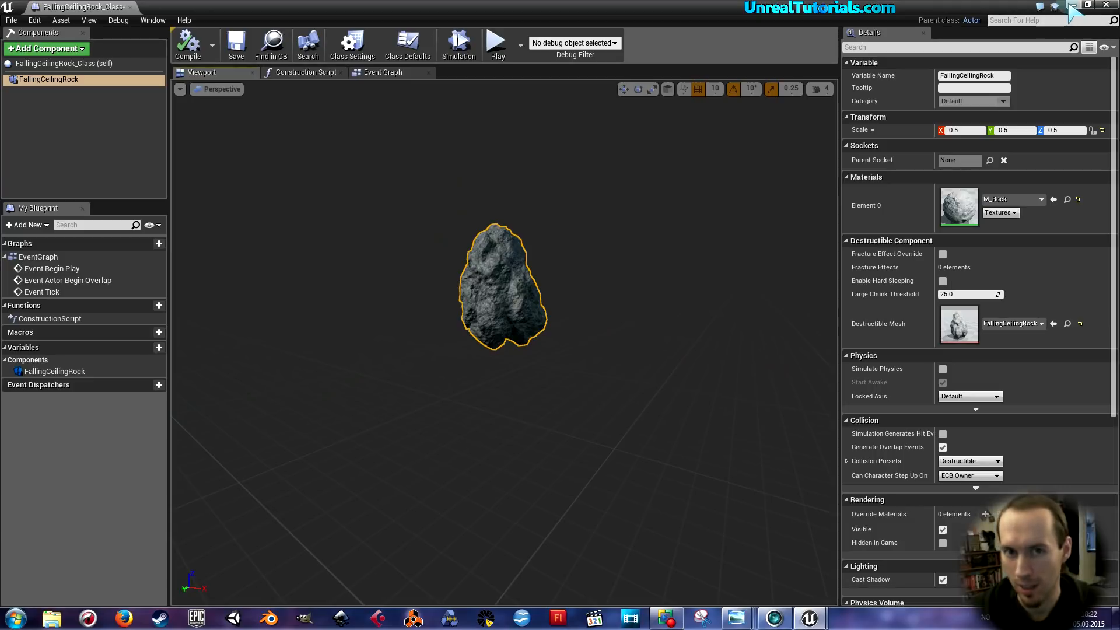
Dock the FallingCeilingRock_Class Blueprint back into the main editor window and dismiss the Blueprints welcome tutorial
drag(60, 6, 211, 13)
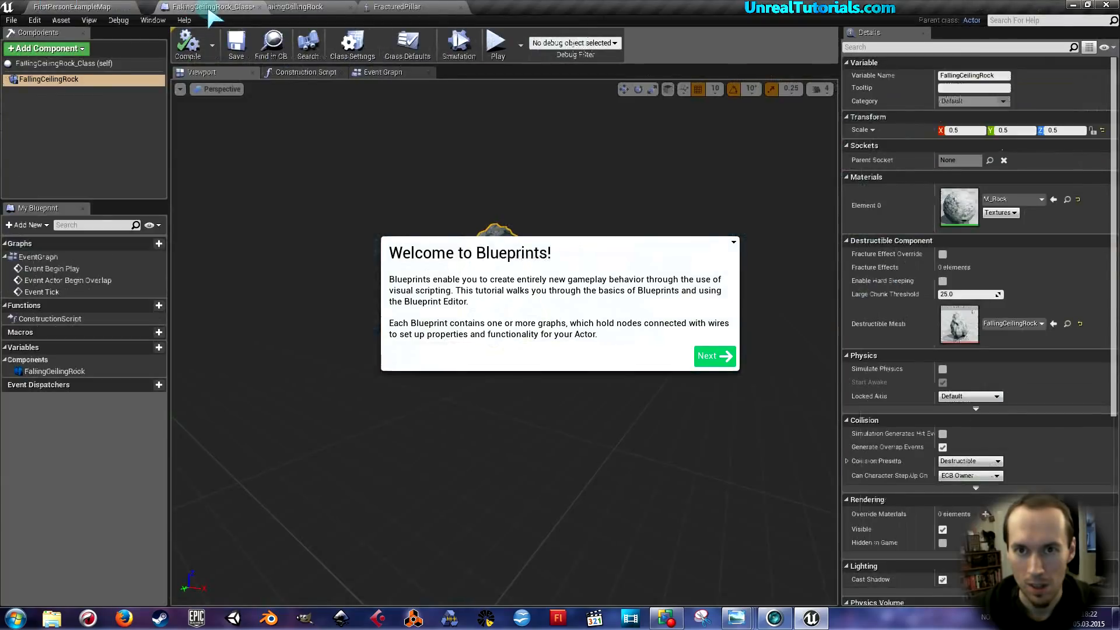
click(733, 243)
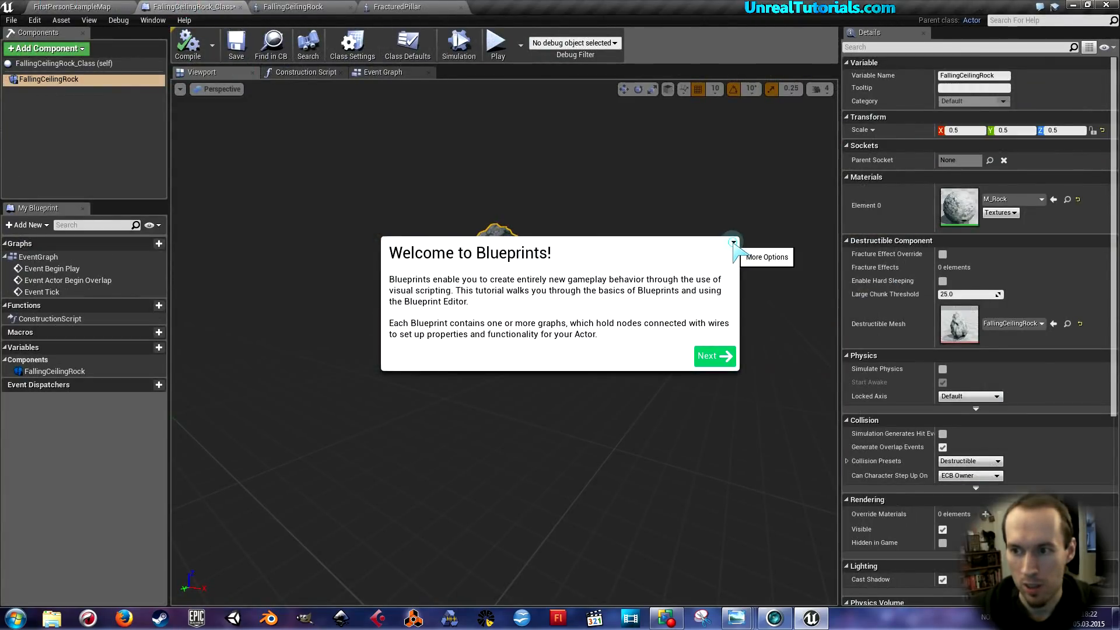
click(741, 255)
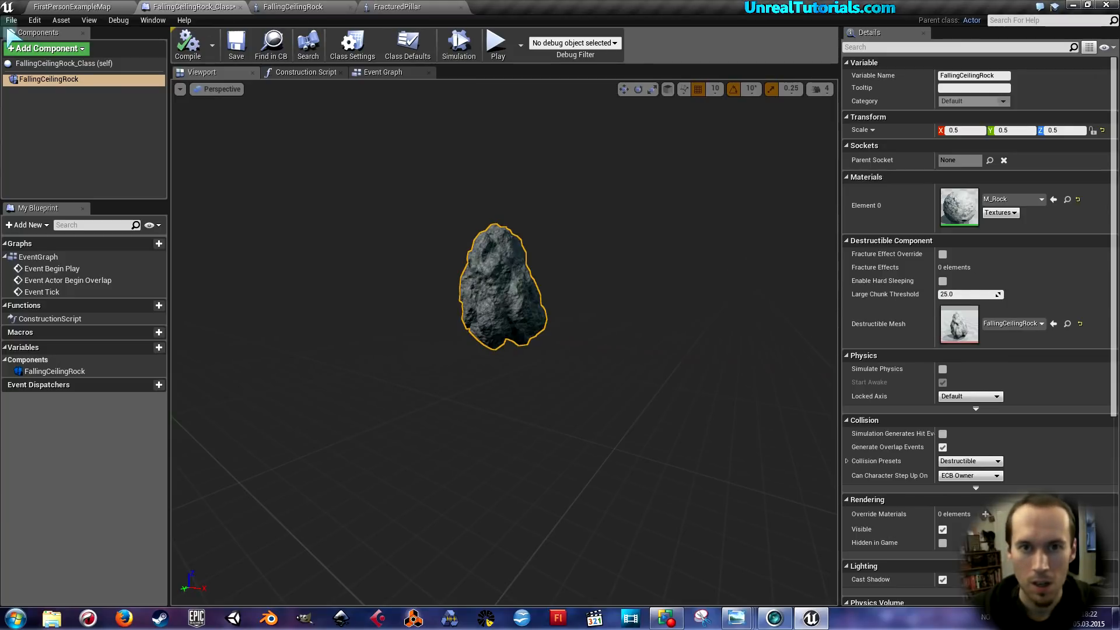
Open the FallingCeilingRock destructible mesh from the Destructibles folder, select its rock chunk and bring up the Destructible Settings
click(40, 7)
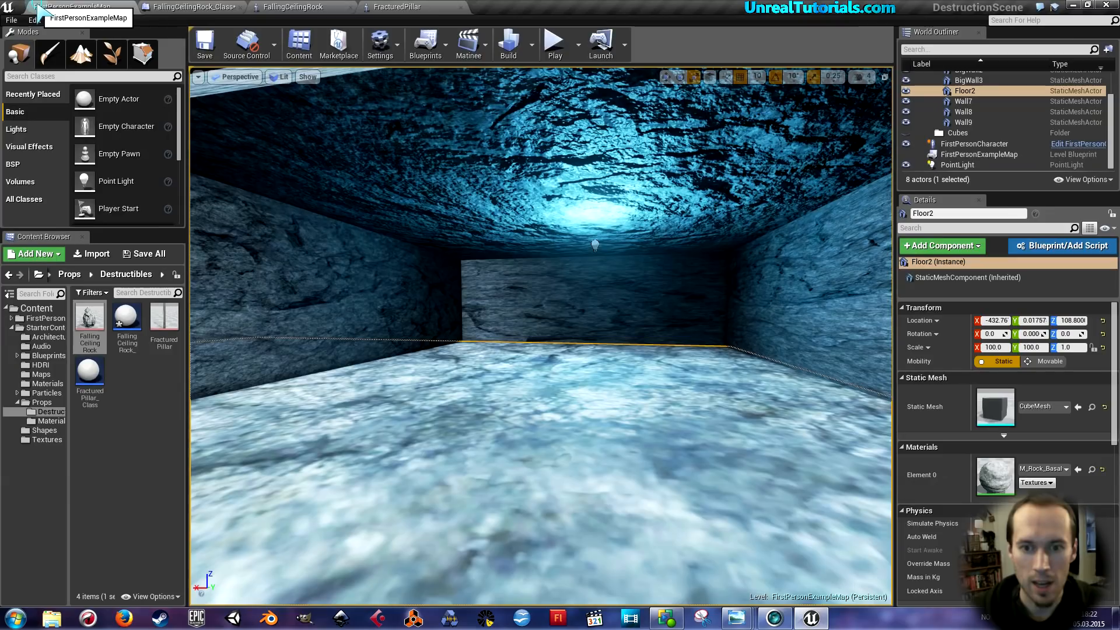
double_click(88, 315)
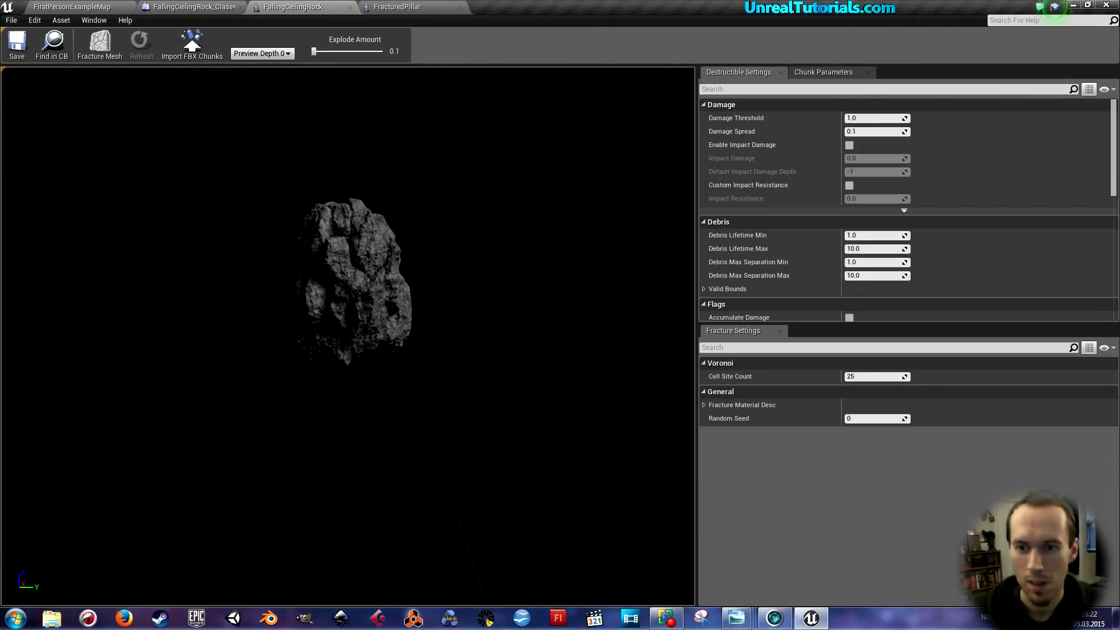
click(322, 295)
click(730, 72)
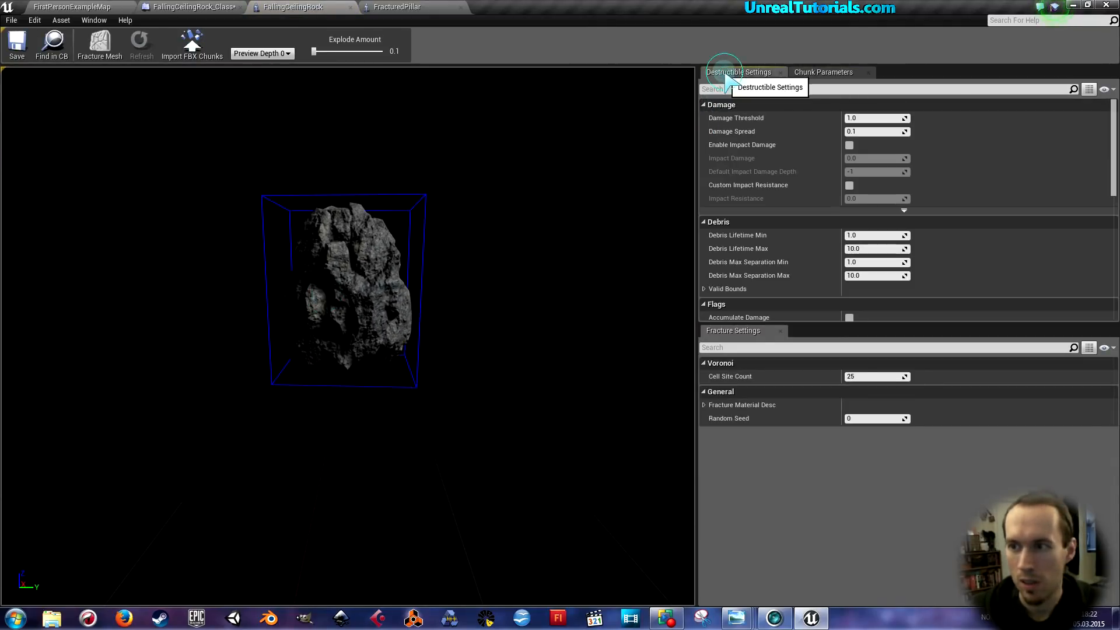
click(853, 133)
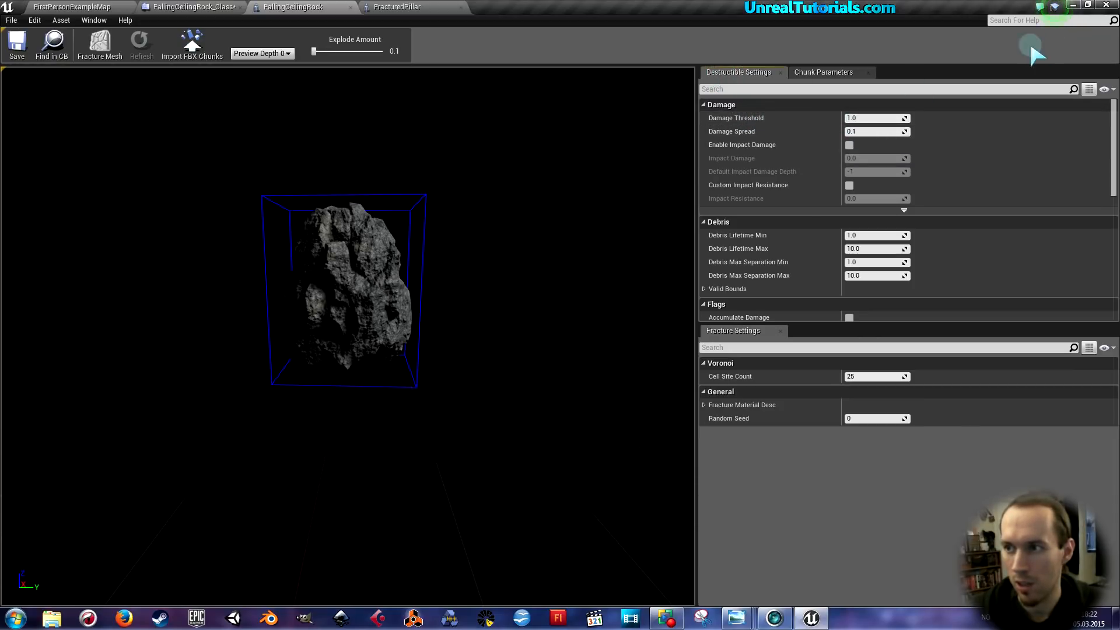
click(1052, 7)
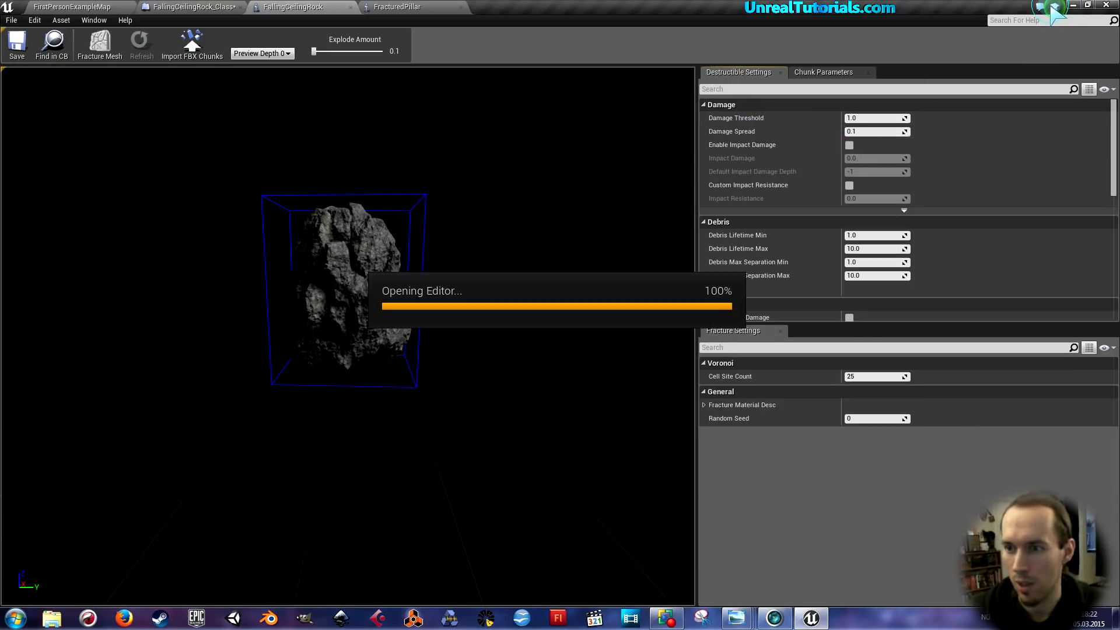
click(735, 259)
click(761, 258)
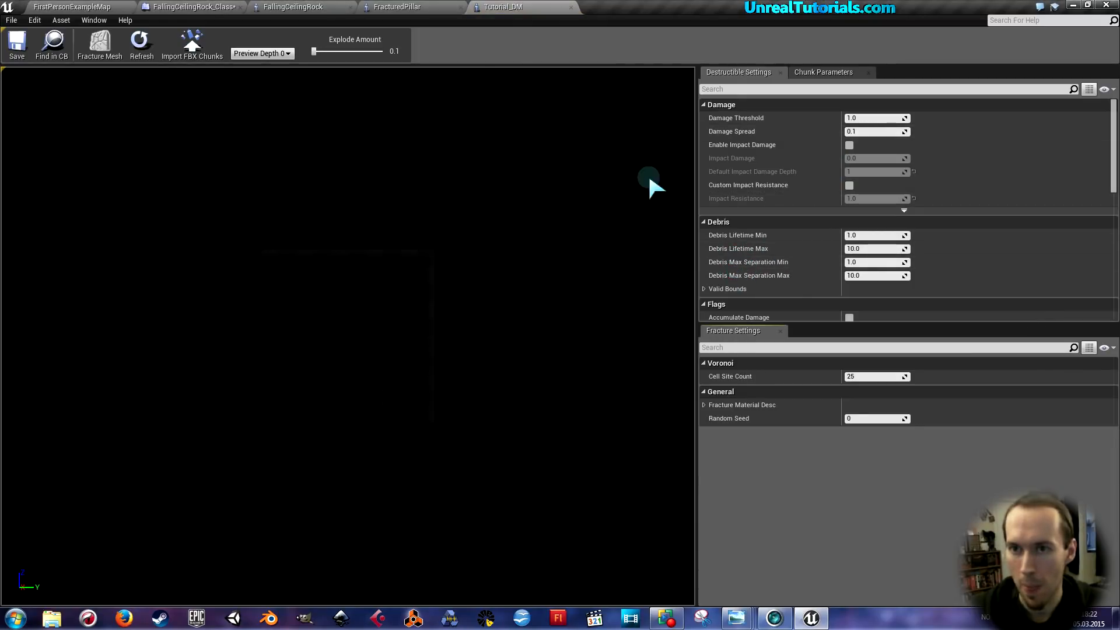
click(571, 6)
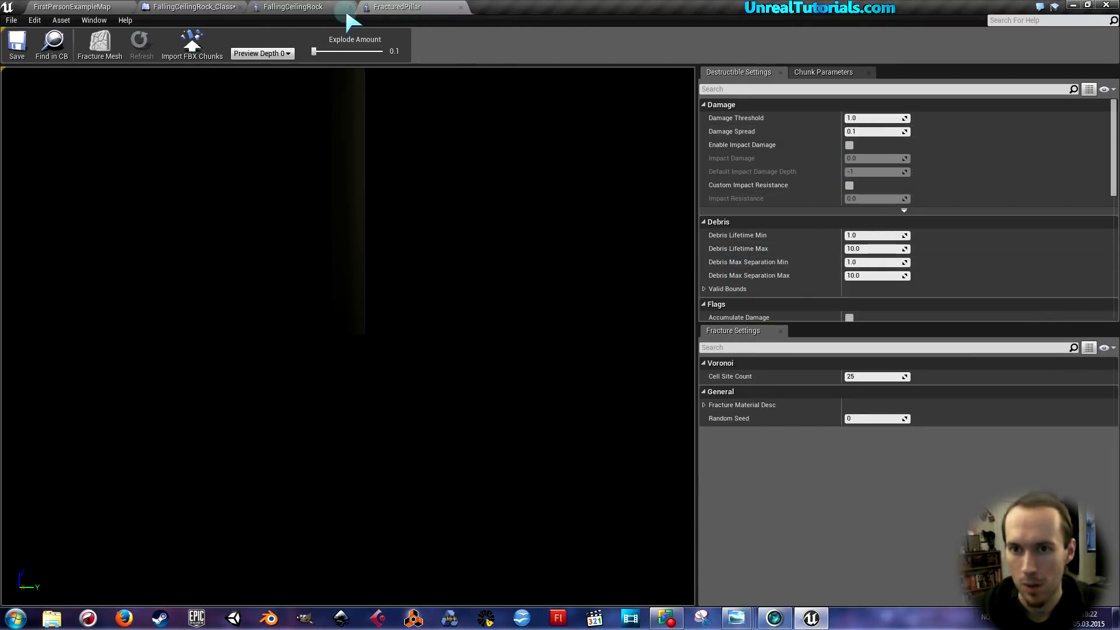
Set the Damage Spread of the FallingCeilingRock destructible mesh to 5
click(848, 119)
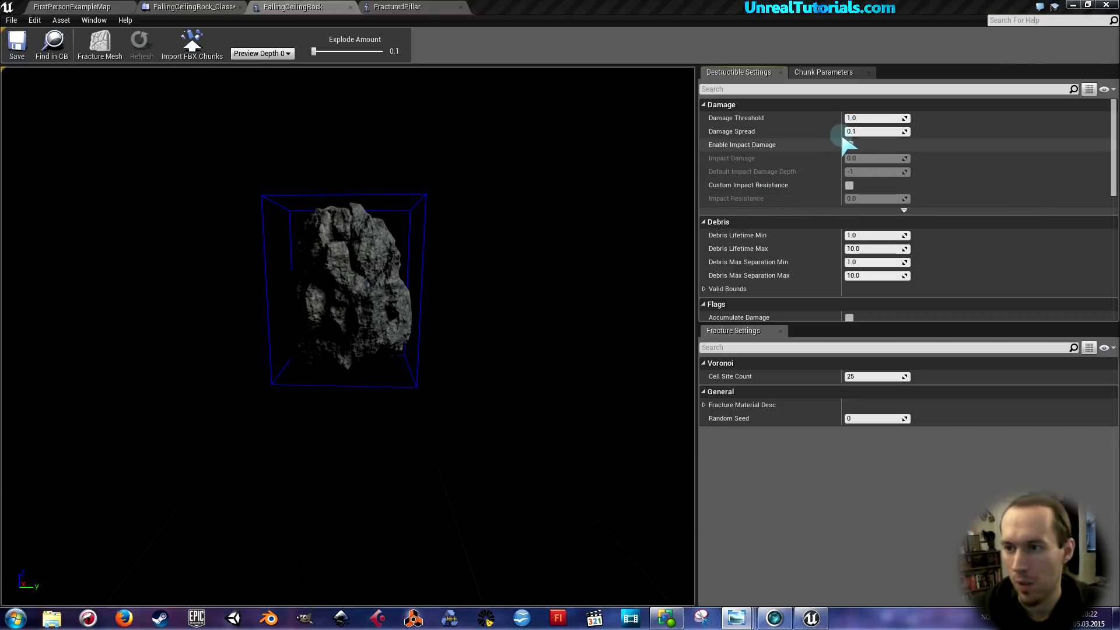
click(861, 132)
text(5)
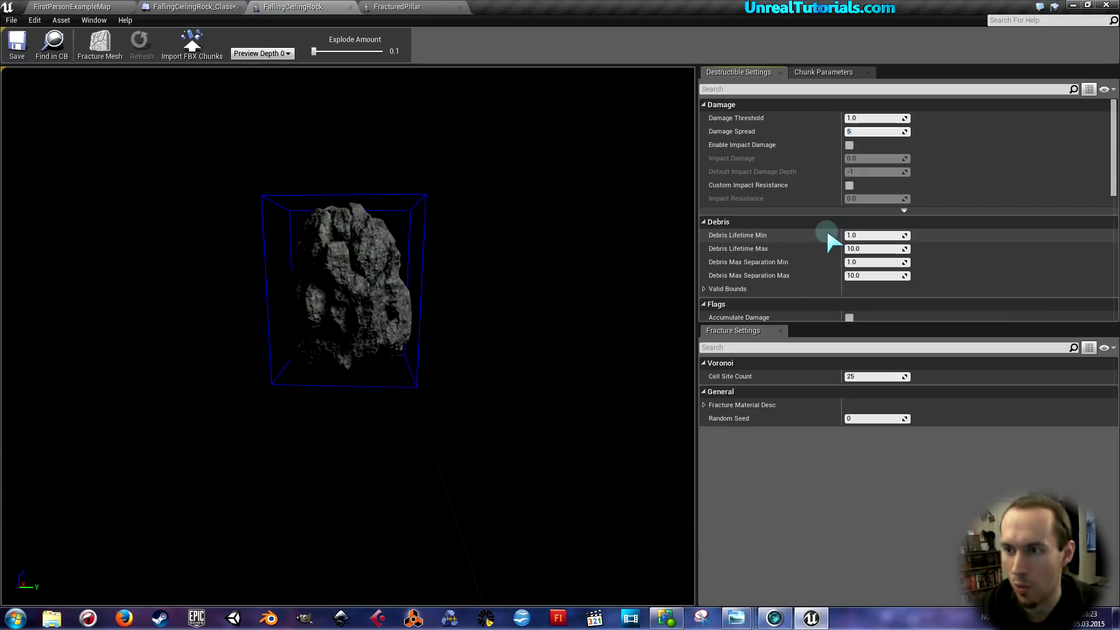
key(Return)
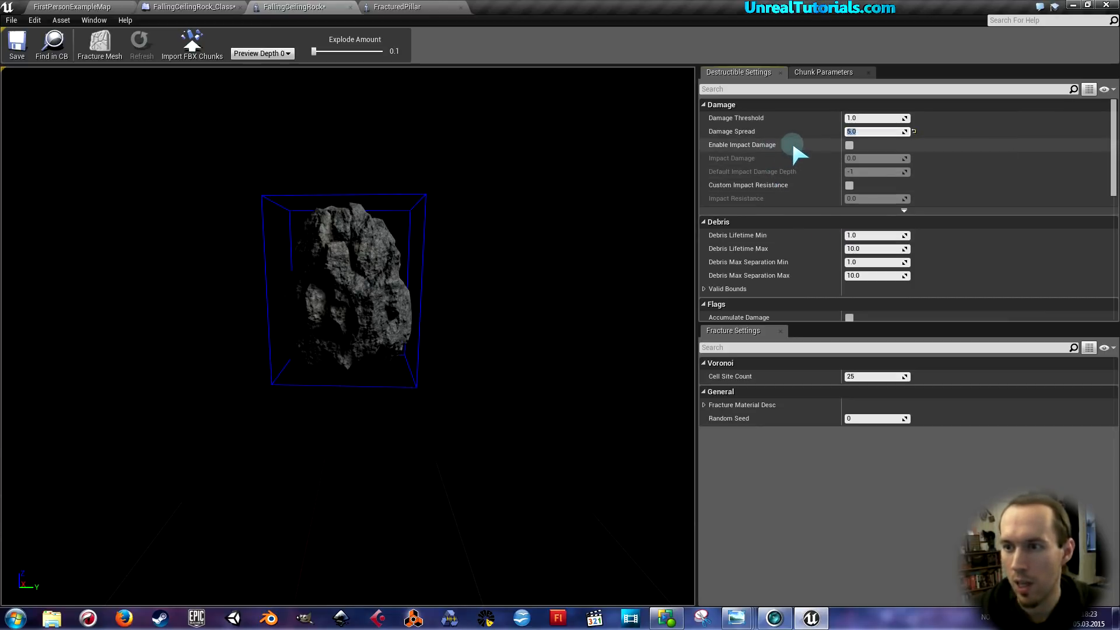
Enable impact damage on the ceiling rock with Impact Damage 1 and Default Impact Damage Depth 1
click(850, 145)
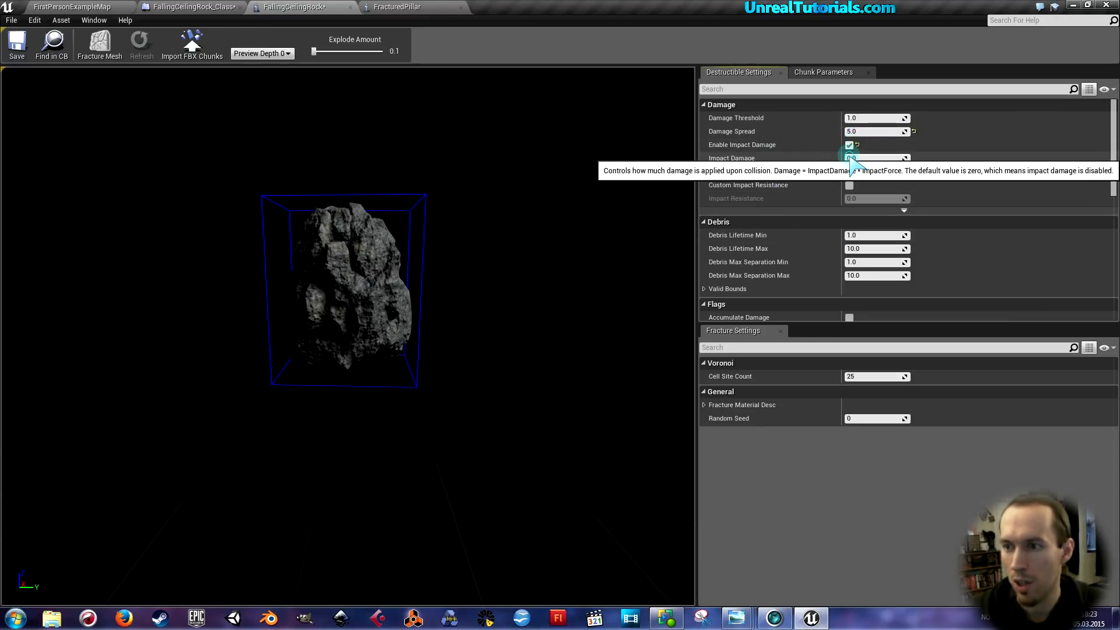
text(10)
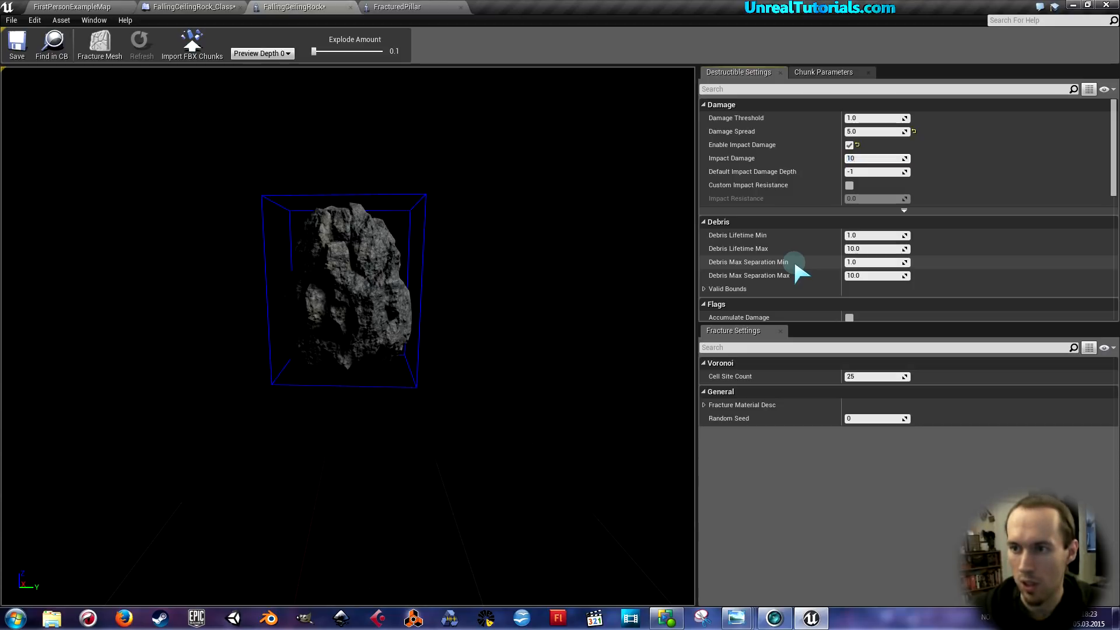
key(Return)
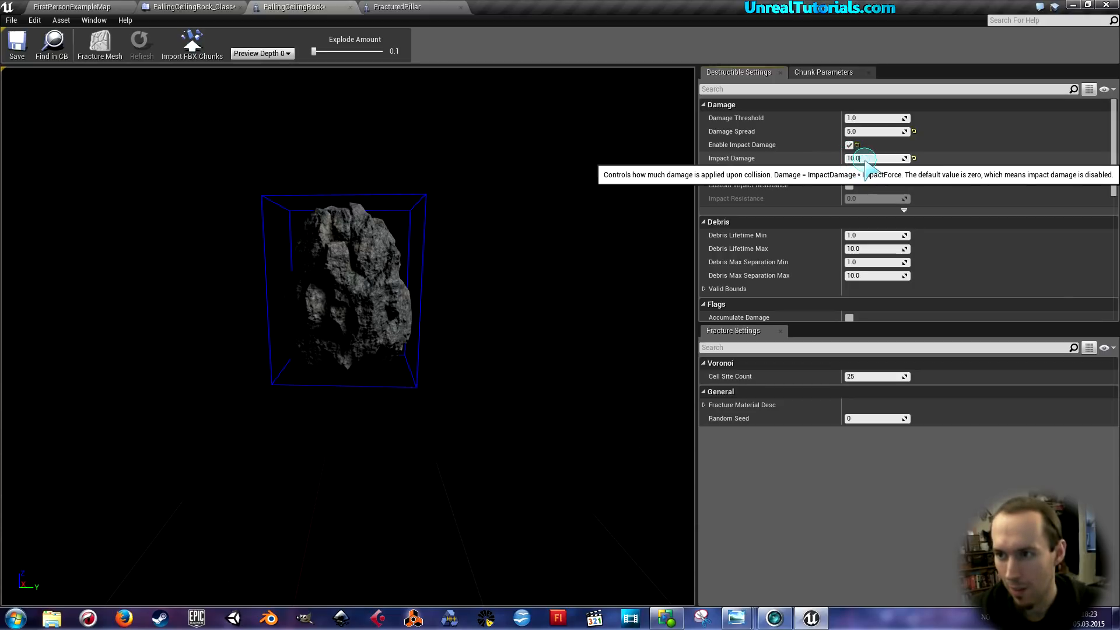
click(857, 172)
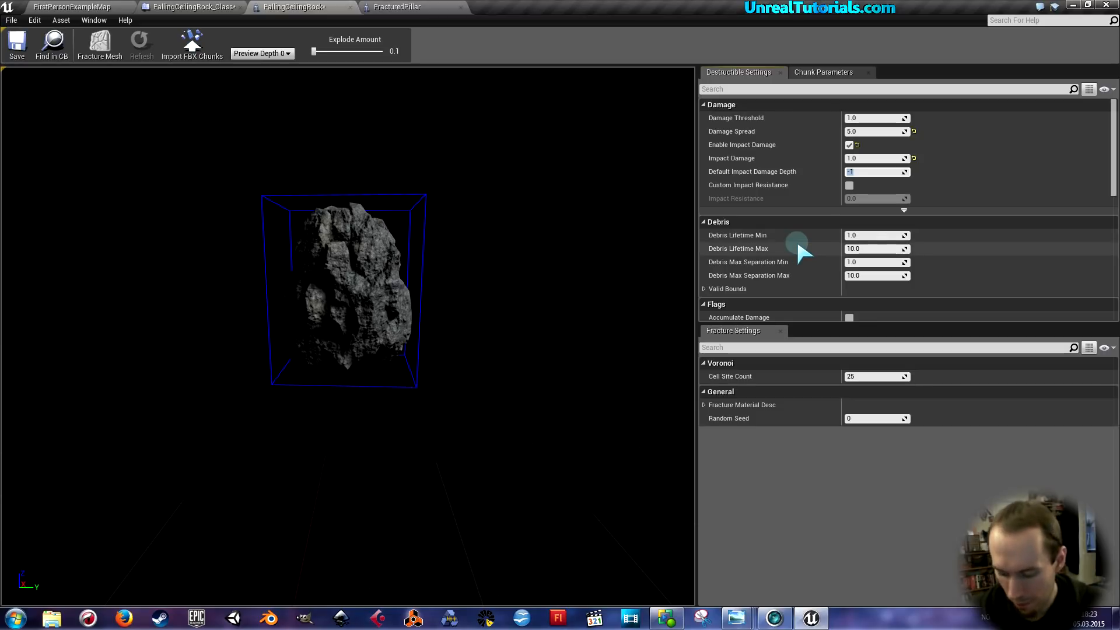
text(1)
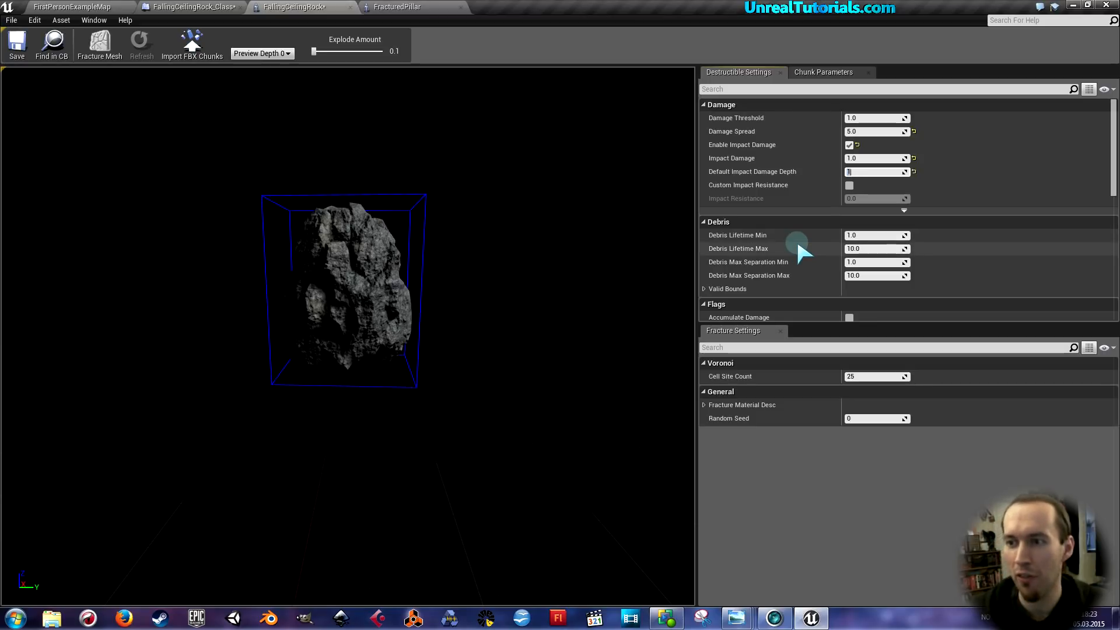
click(851, 172)
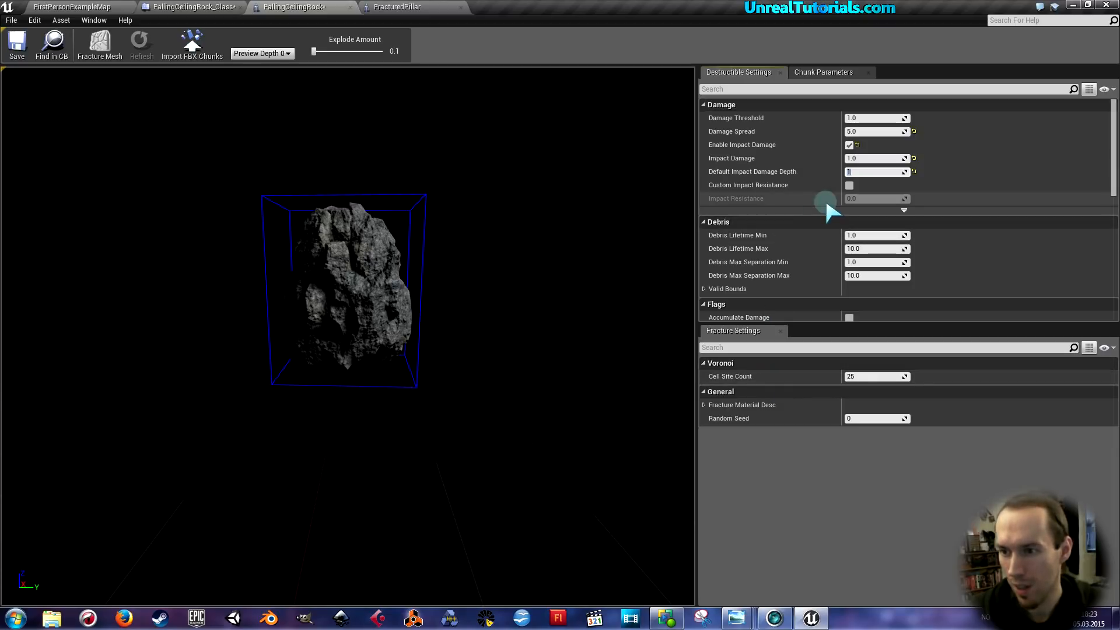
Set the ceiling rock's Debris Lifetime Min to 30 and Debris Lifetime Max to 100
click(858, 235)
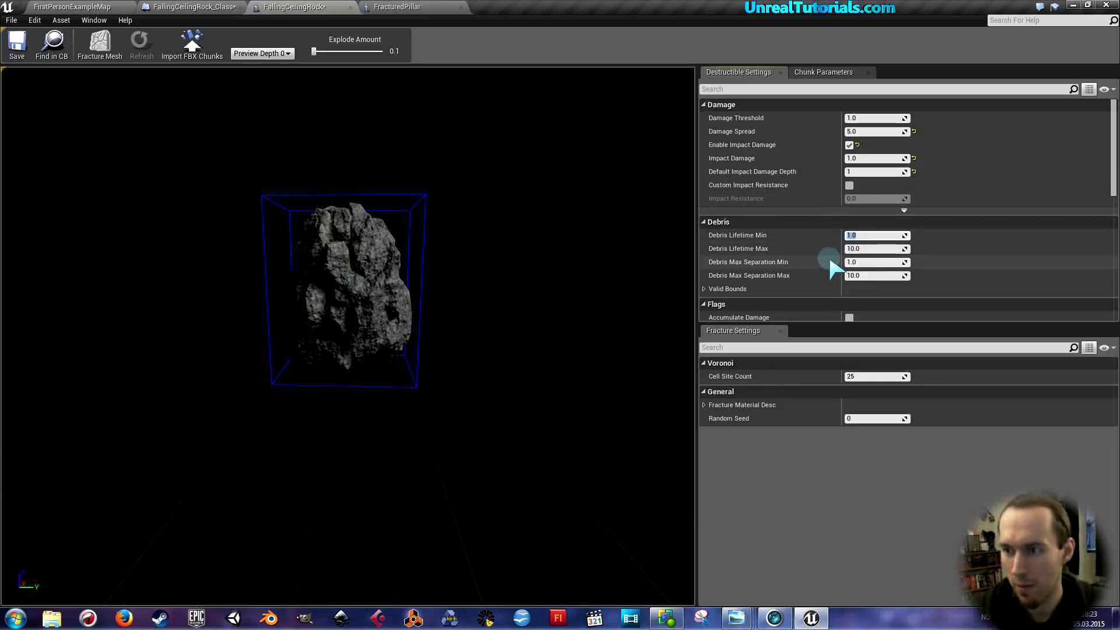
text(30)
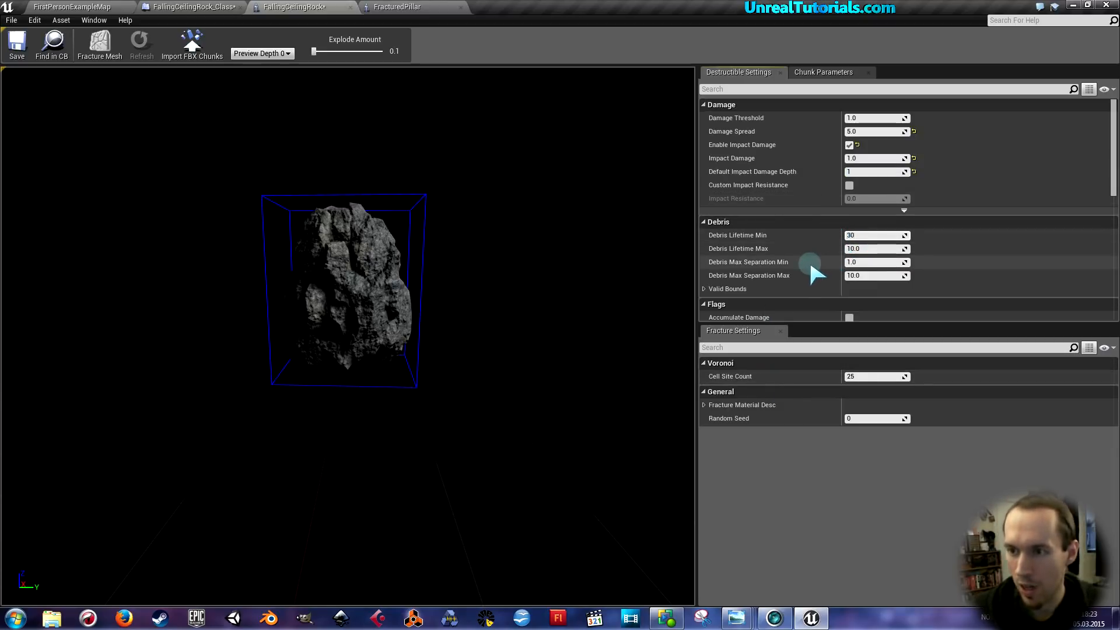
key(Tab)
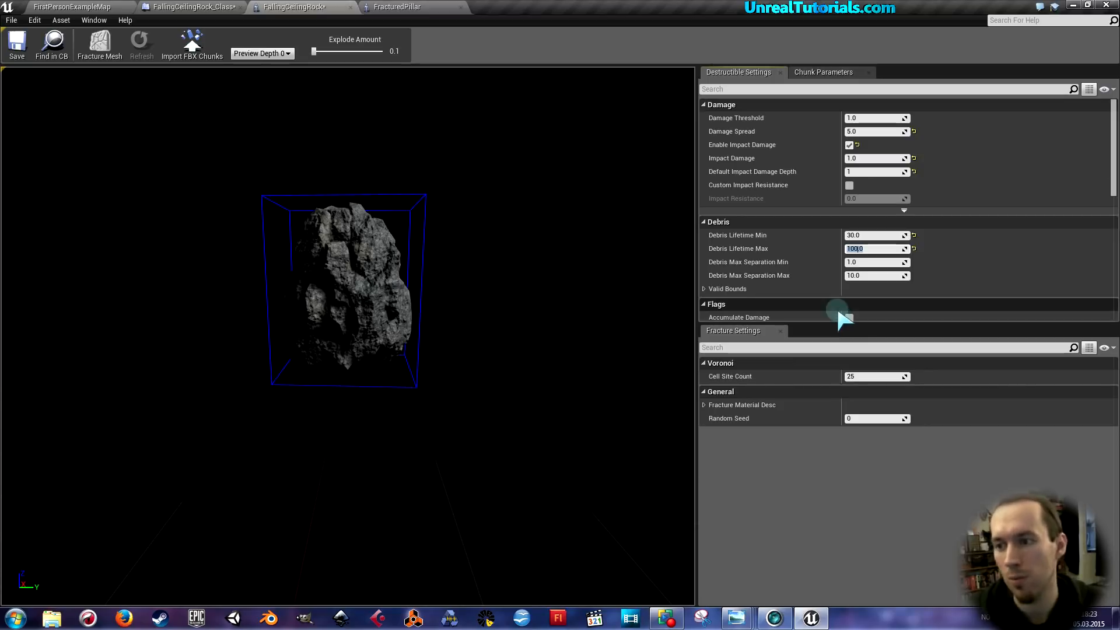
click(855, 235)
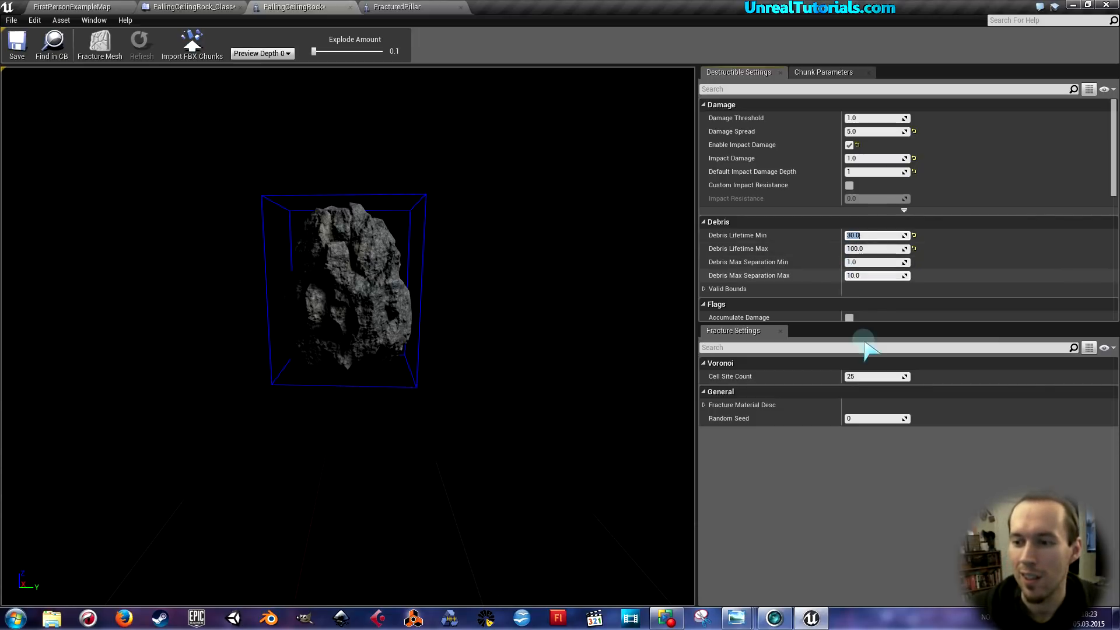
Fracture the ceiling rock mesh with a Cell Site Count of 25 and save it with the Explode Amount at 0
click(857, 377)
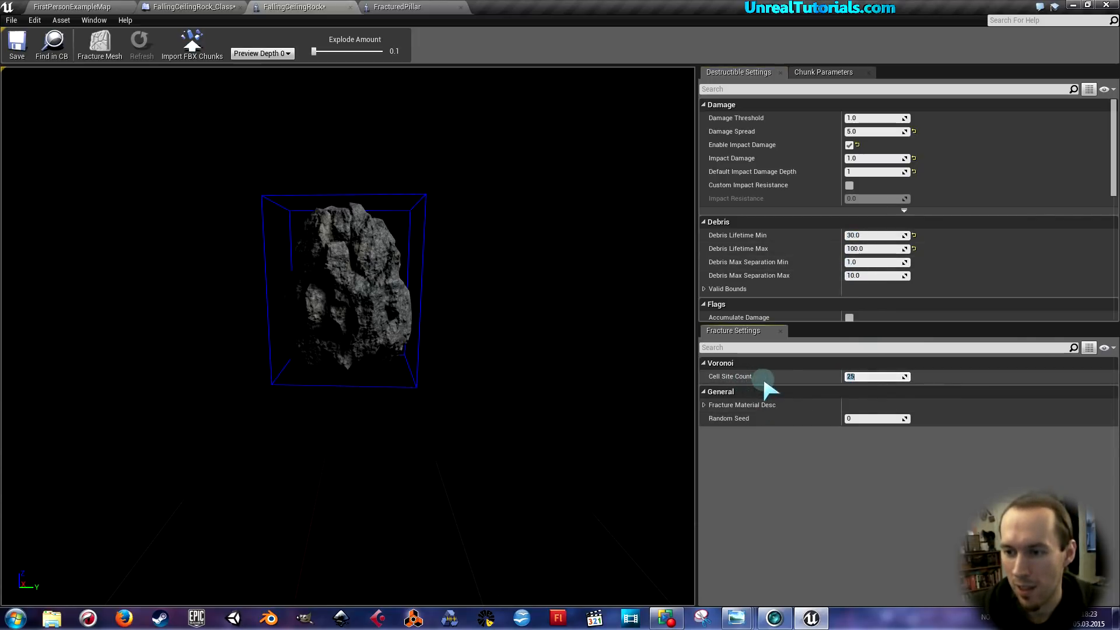
click(860, 378)
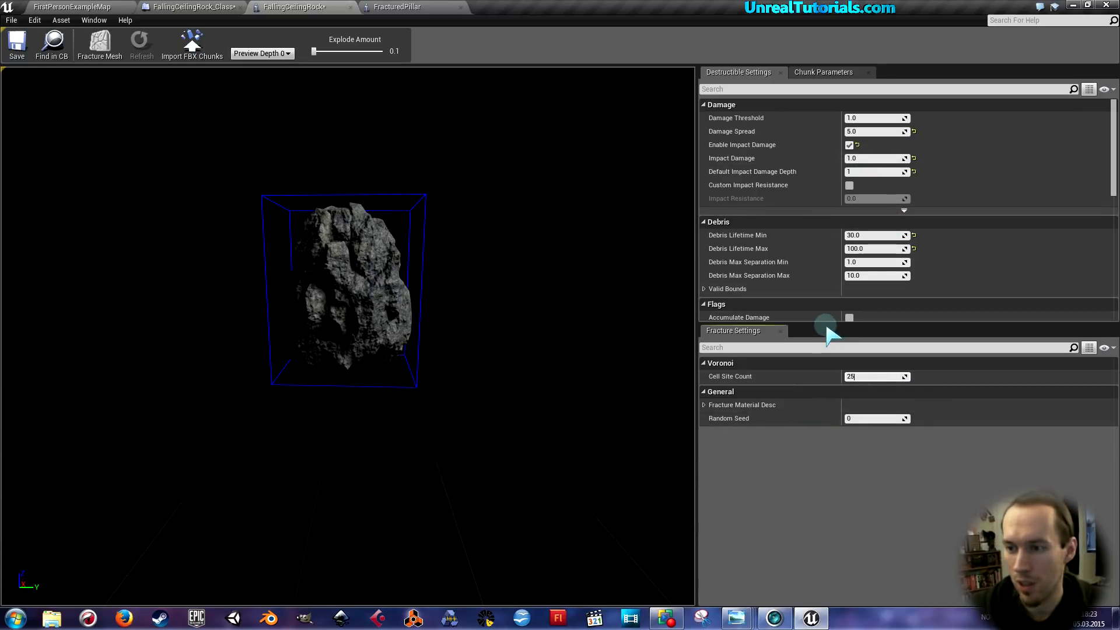
mouse_move(827, 327)
mouse_down()
mouse_move(844, 364)
mouse_move(850, 517)
mouse_move(854, 429)
mouse_move(835, 310)
mouse_move(842, 326)
mouse_up()
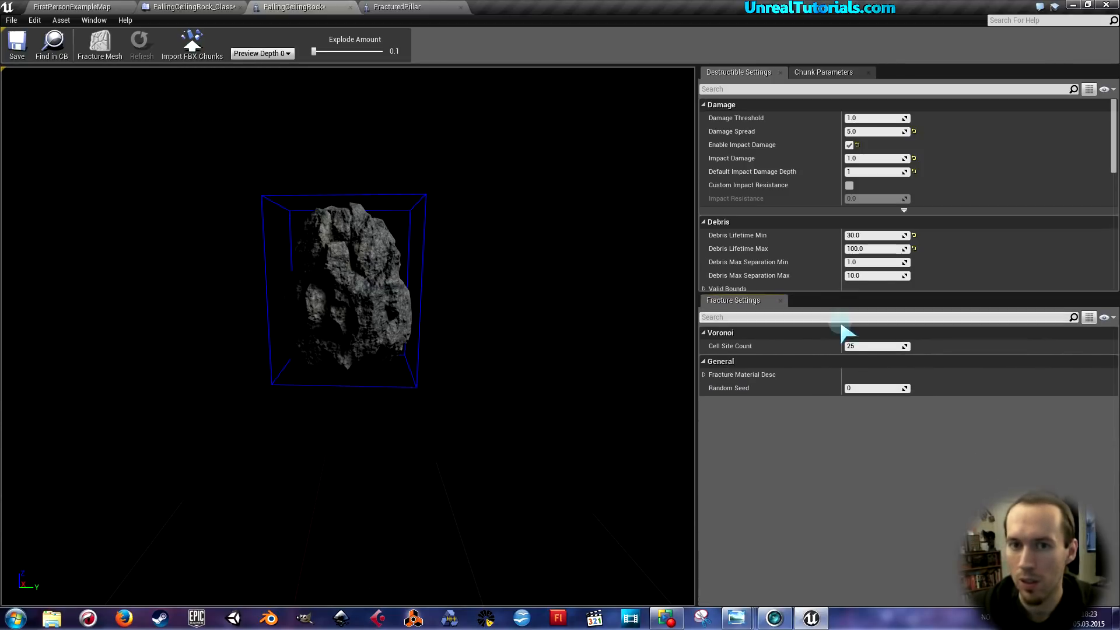
click(104, 54)
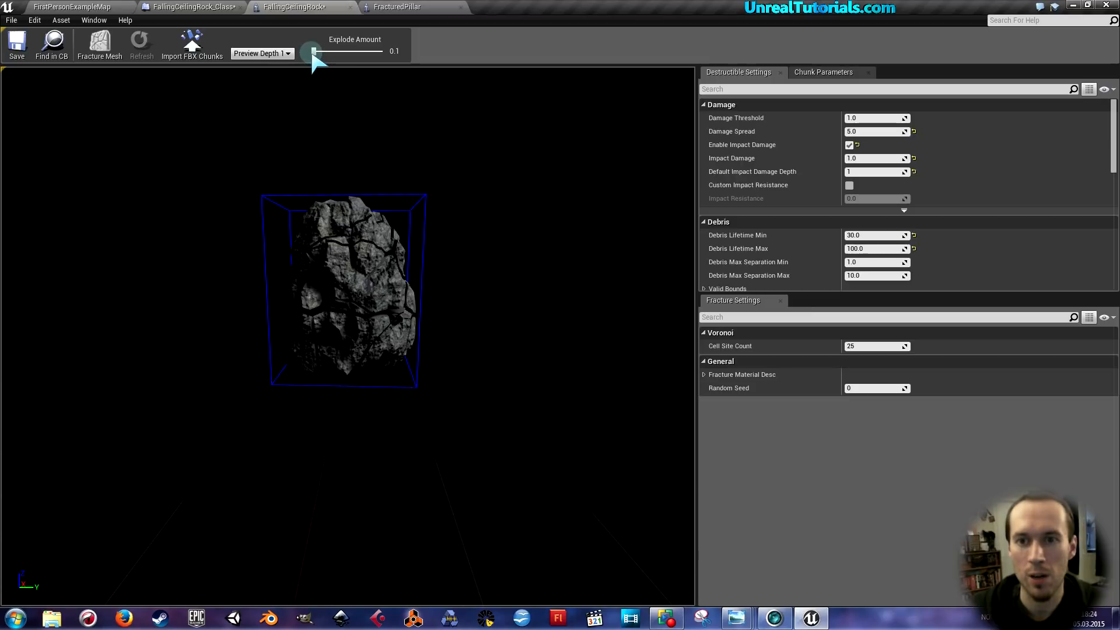
drag(313, 51, 305, 73)
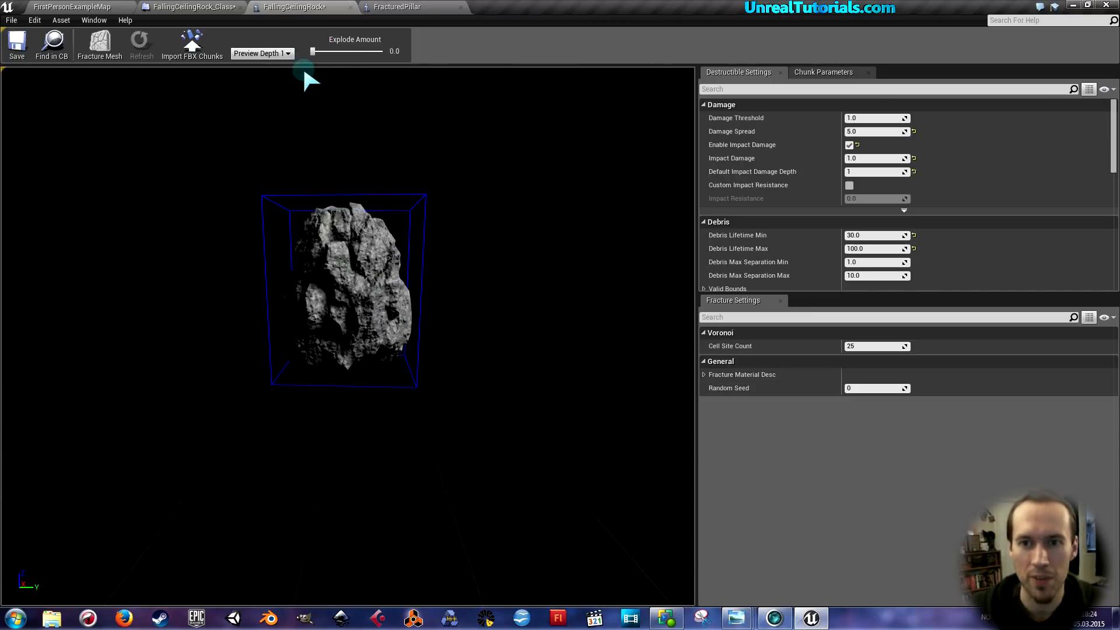
click(18, 49)
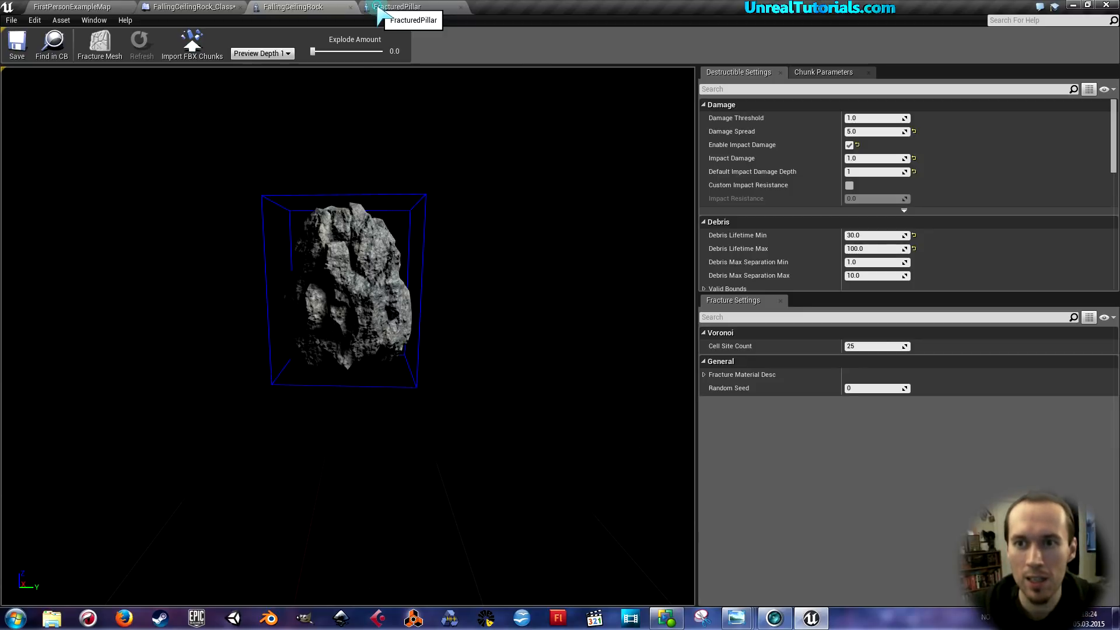
Switch to the FracturedPillar destructible mesh and set its Damage Spread to 10
click(379, 8)
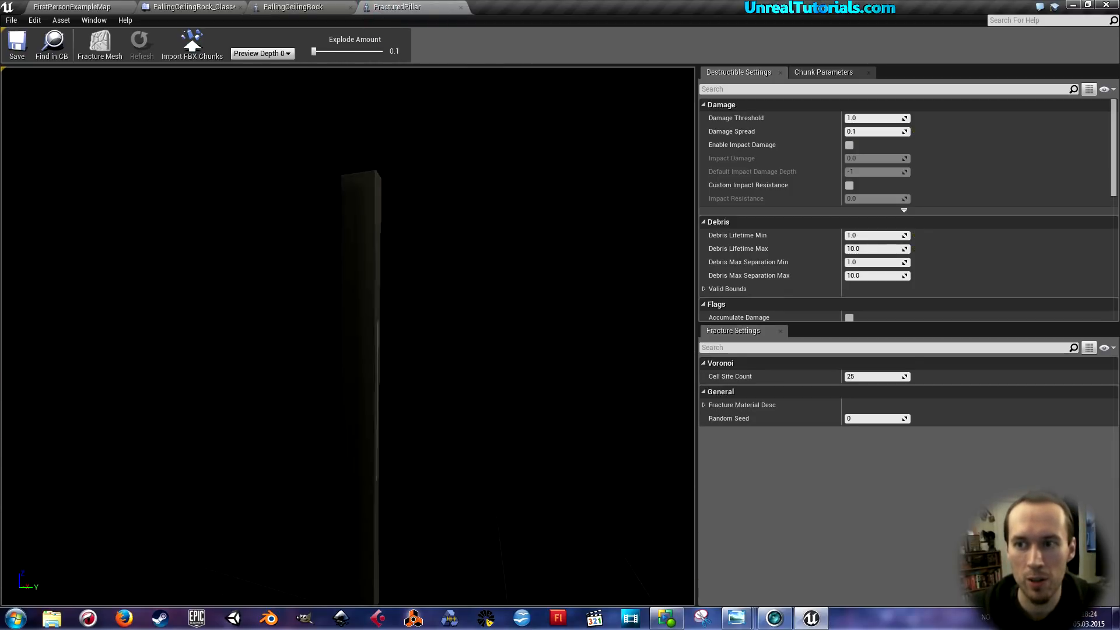
mouse_move(317, 195)
right_down()
mouse_move(257, 239)
mouse_move(327, 222)
mouse_move(316, 195)
right_up()
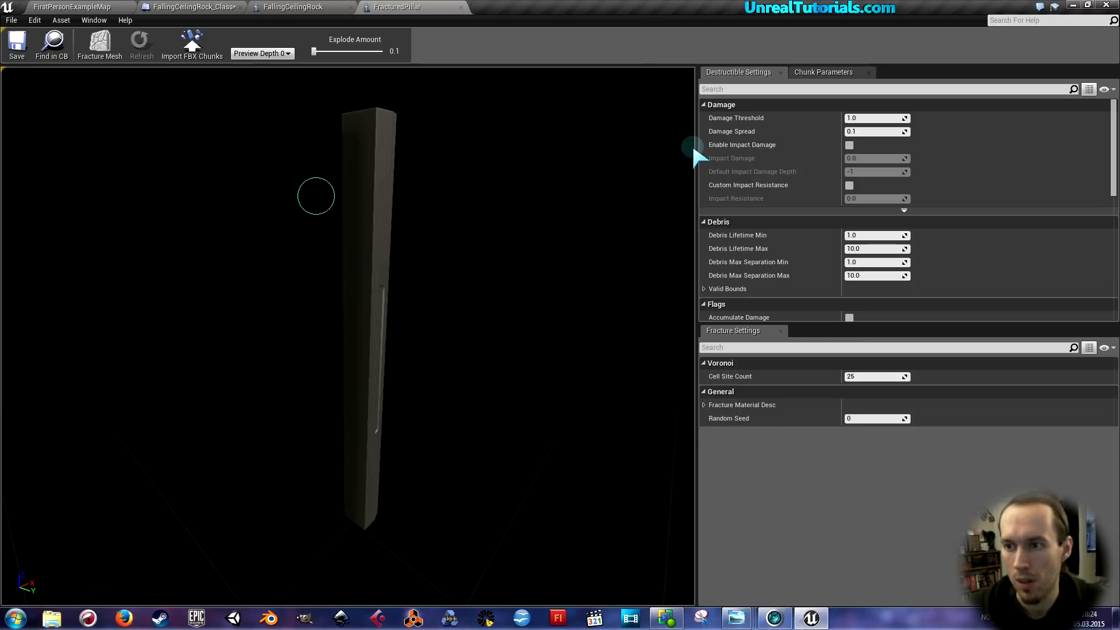
click(866, 132)
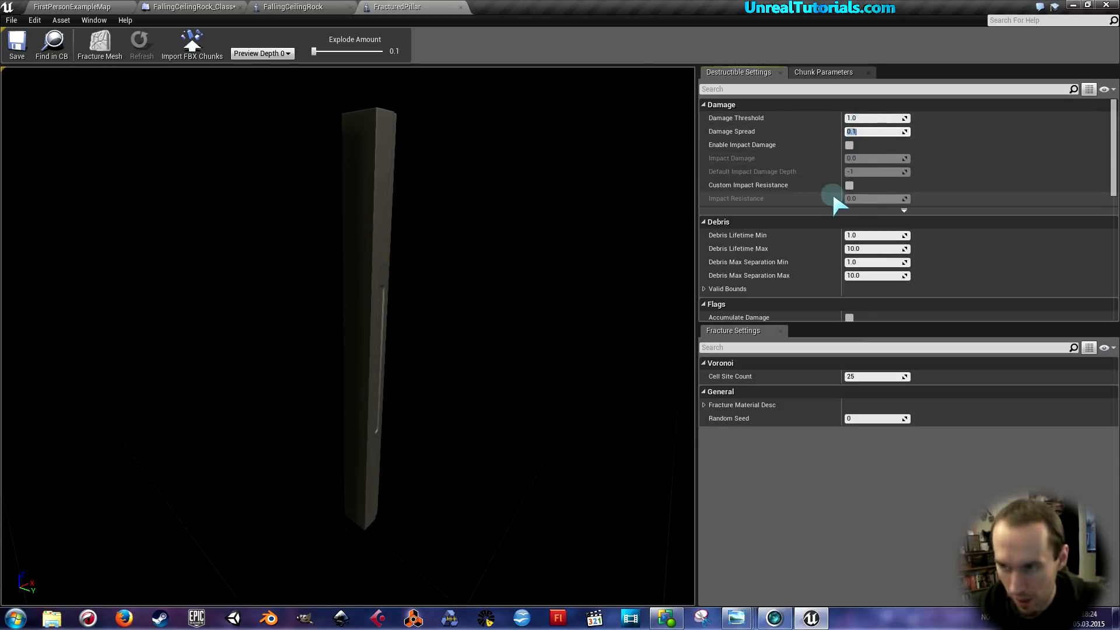
text(10)
key(Return)
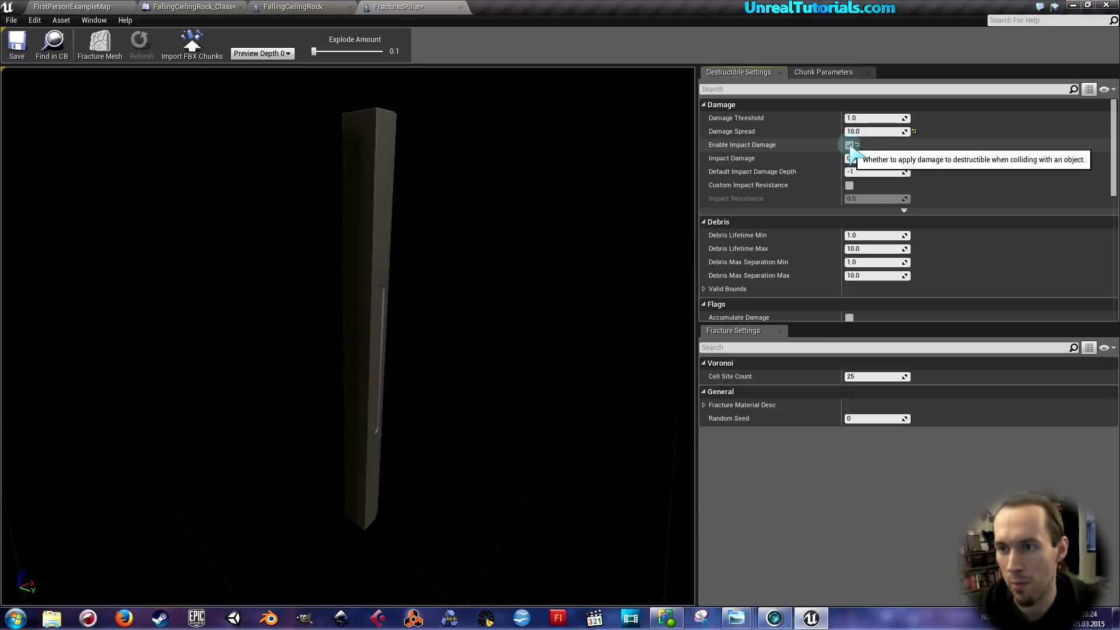
Enable impact damage on the pillar with Default Impact Damage Depth 1 and Impact Damage 1
click(849, 145)
click(853, 171)
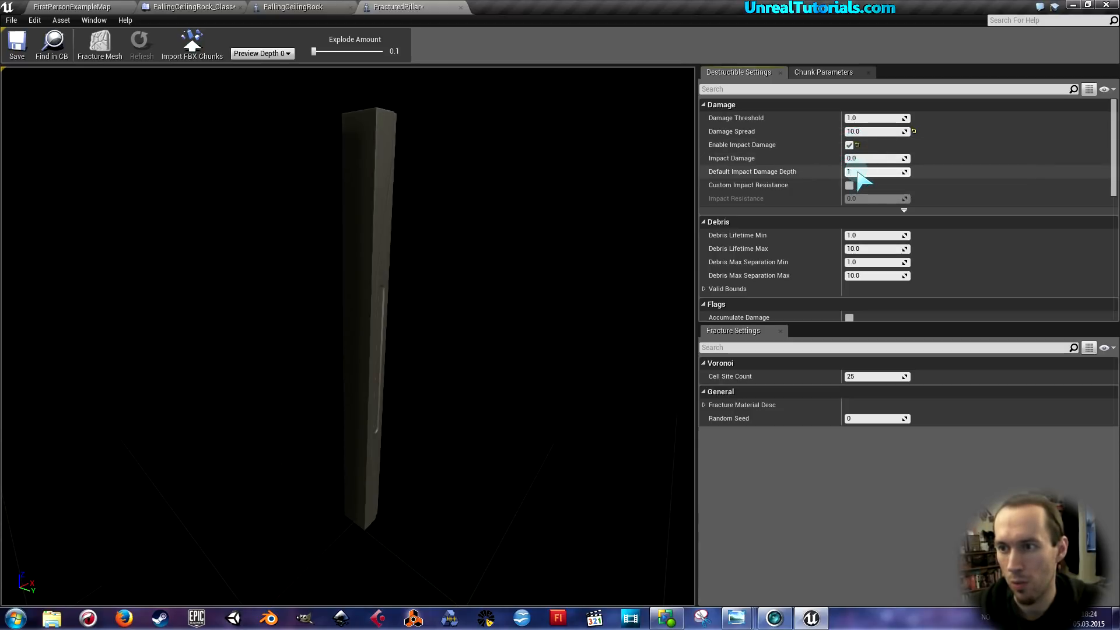
click(855, 158)
text(1)
key(Return)
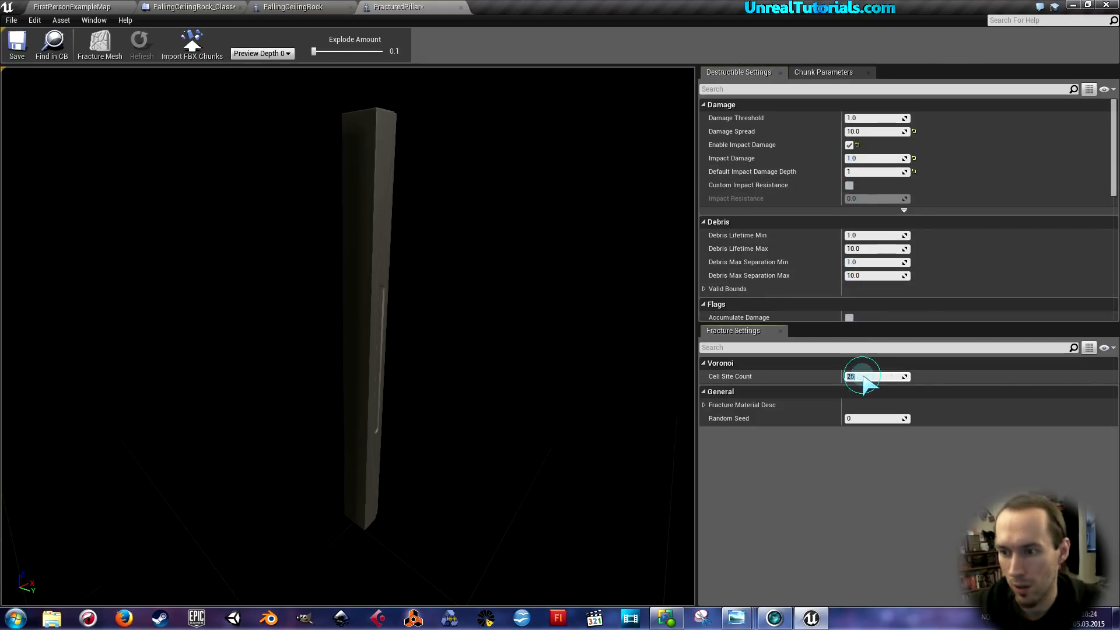
Fracture the pillar mesh with a Cell Site Count of 20 and save it with the Explode Amount at 0
text(20)
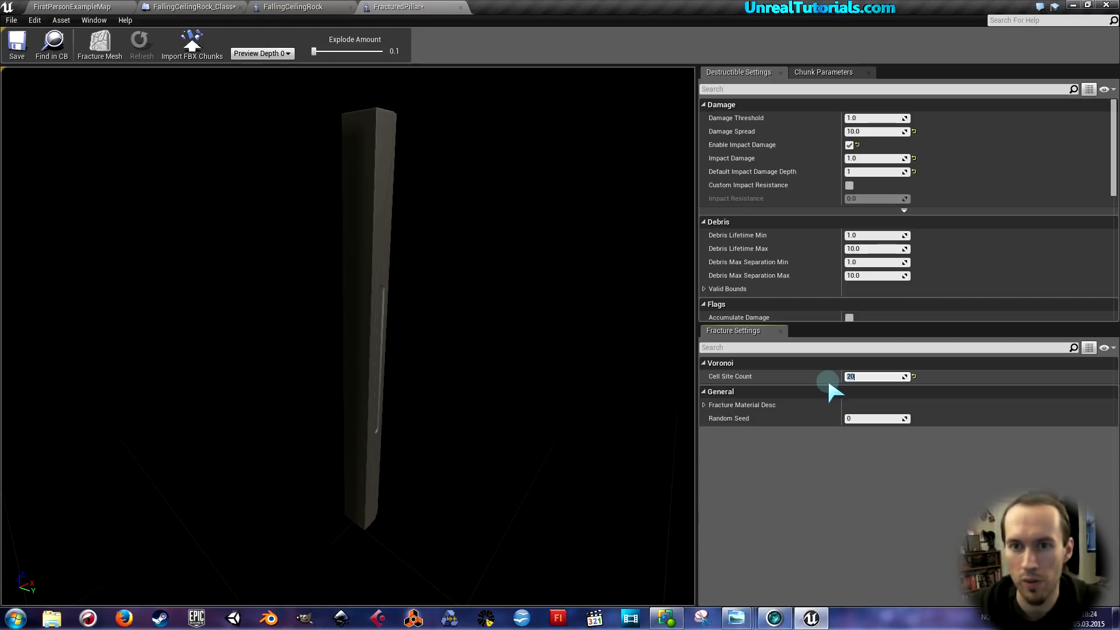
click(102, 58)
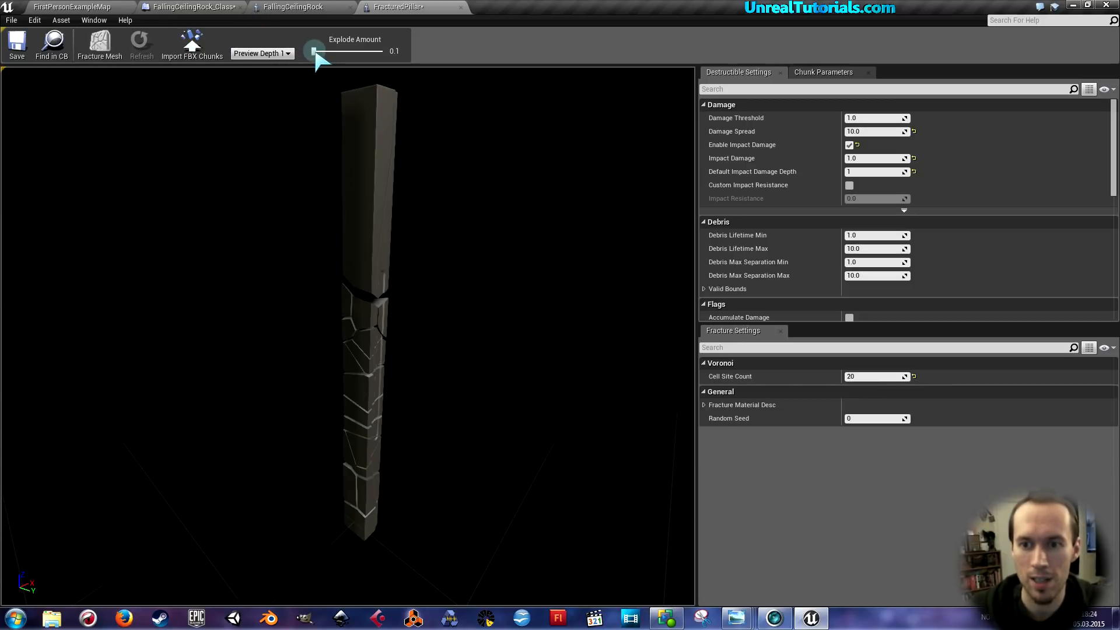
mouse_move(315, 51)
mouse_down()
mouse_move(332, 53)
mouse_move(310, 52)
mouse_up()
drag(321, 142, 341, 198)
mouse_move(313, 51)
mouse_down()
mouse_move(350, 51)
mouse_move(305, 51)
mouse_up()
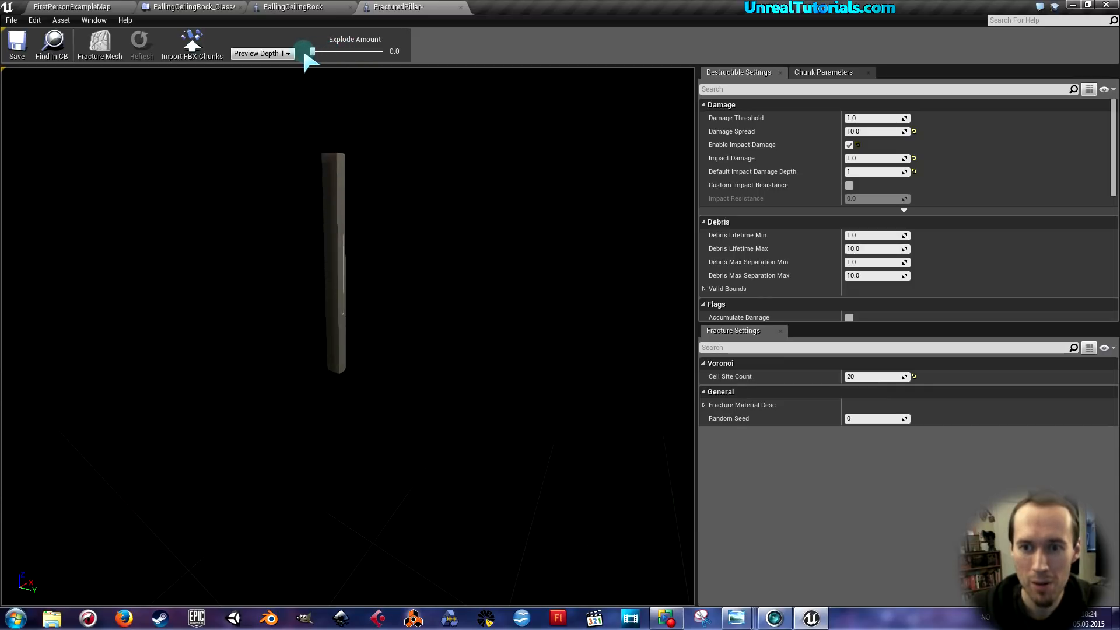
click(17, 44)
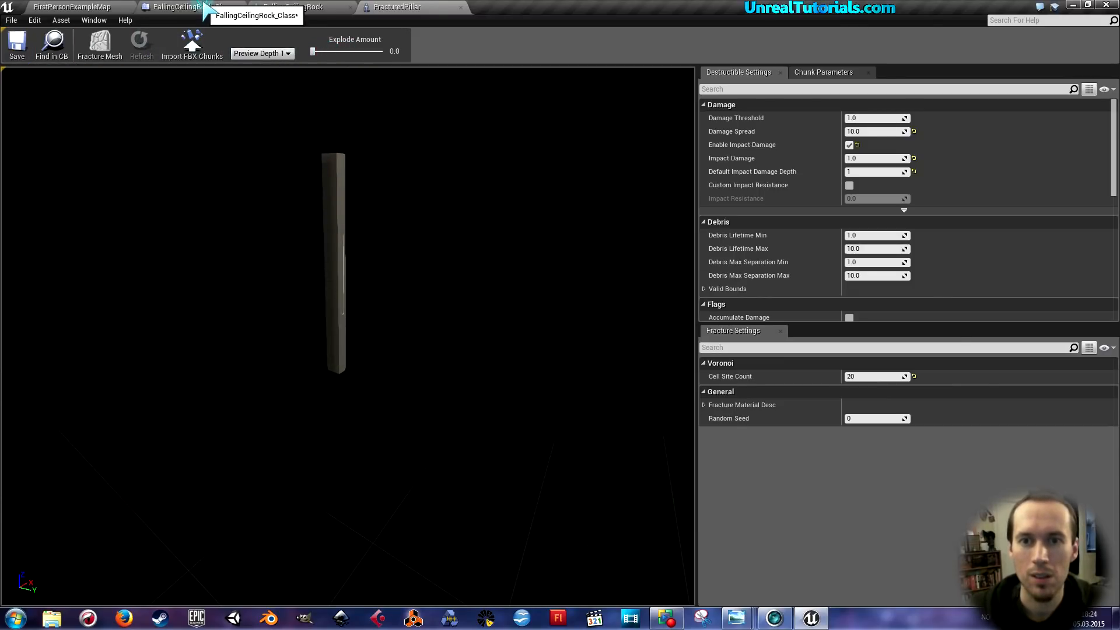
Close the FracturedPillar and FallingCeilingRock mesh editors and return to the FallingCeilingRock_Class Blueprint
click(203, 5)
click(459, 7)
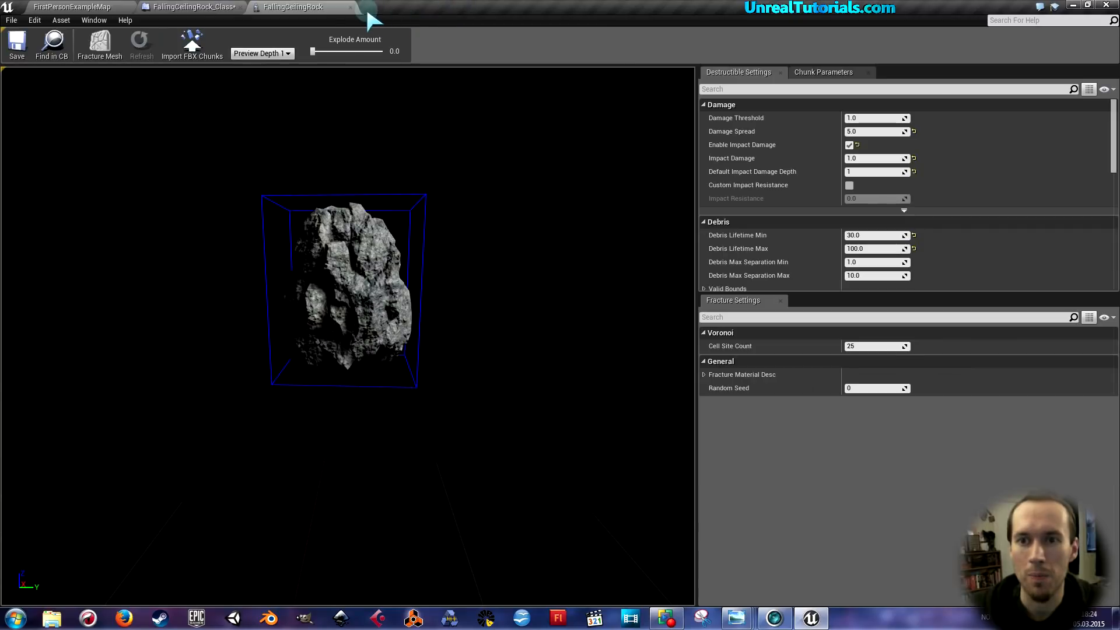
click(350, 7)
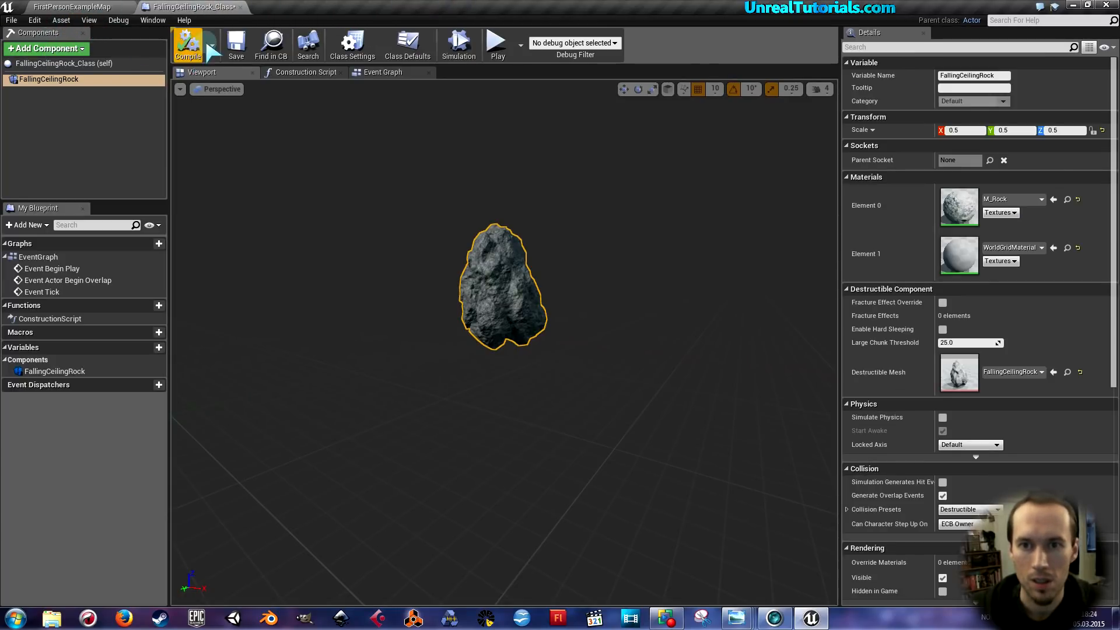
Save the FallingCeilingRock_Class Blueprint and the FirstPersonExampleMap level, then return to the Blueprint
click(237, 44)
click(93, 6)
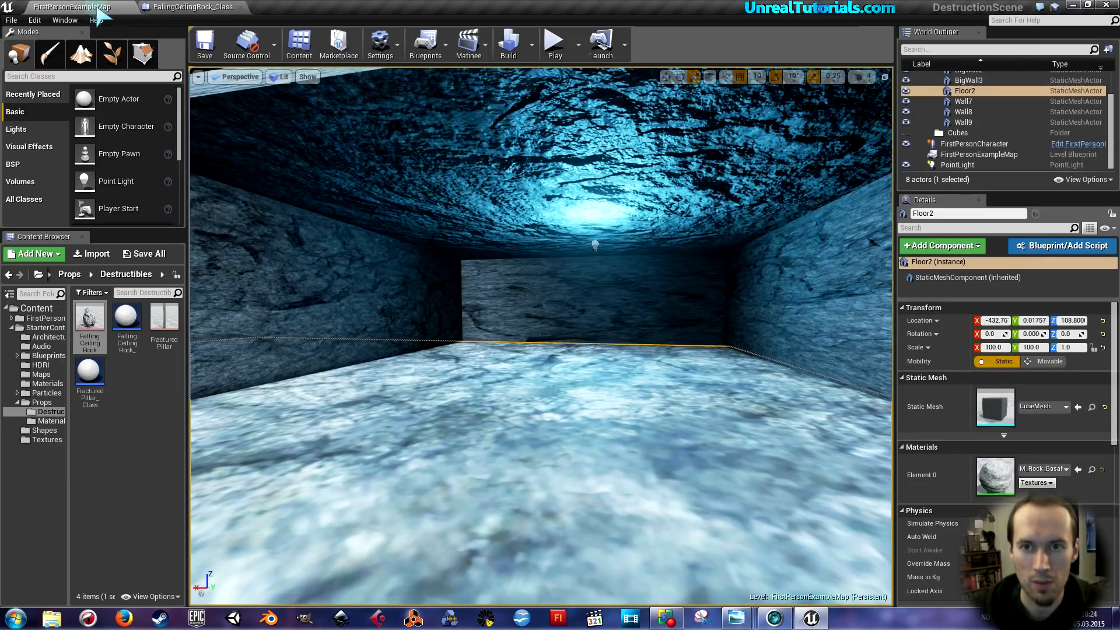
click(204, 43)
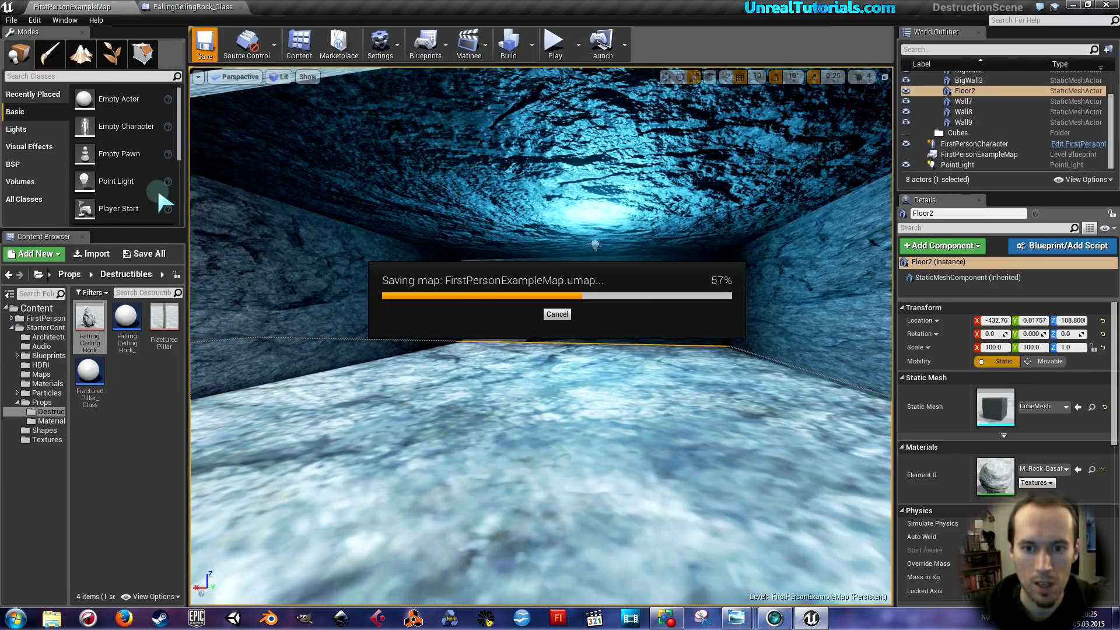
click(197, 6)
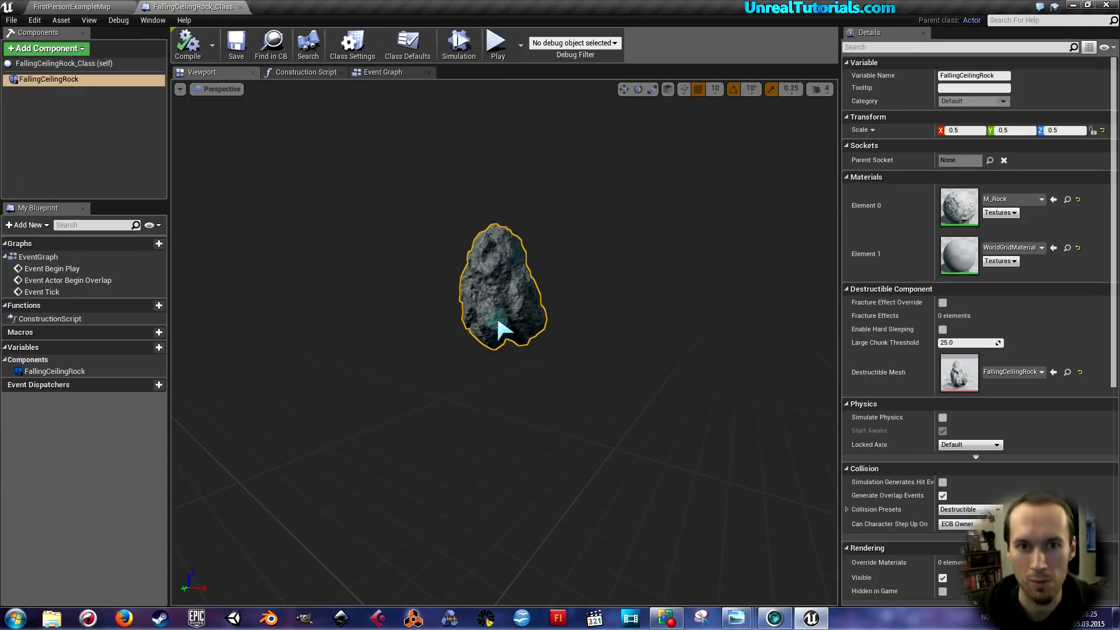
Add a Box Collision component named RockCollisionBox and move it below the rock to Z -240
click(73, 51)
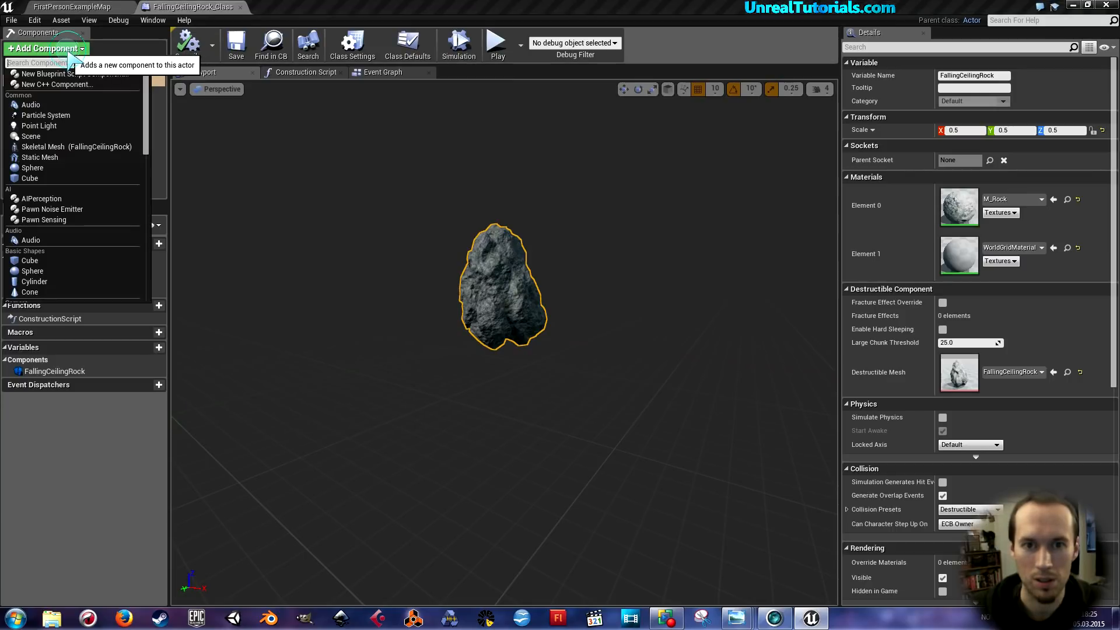
text(collsi)
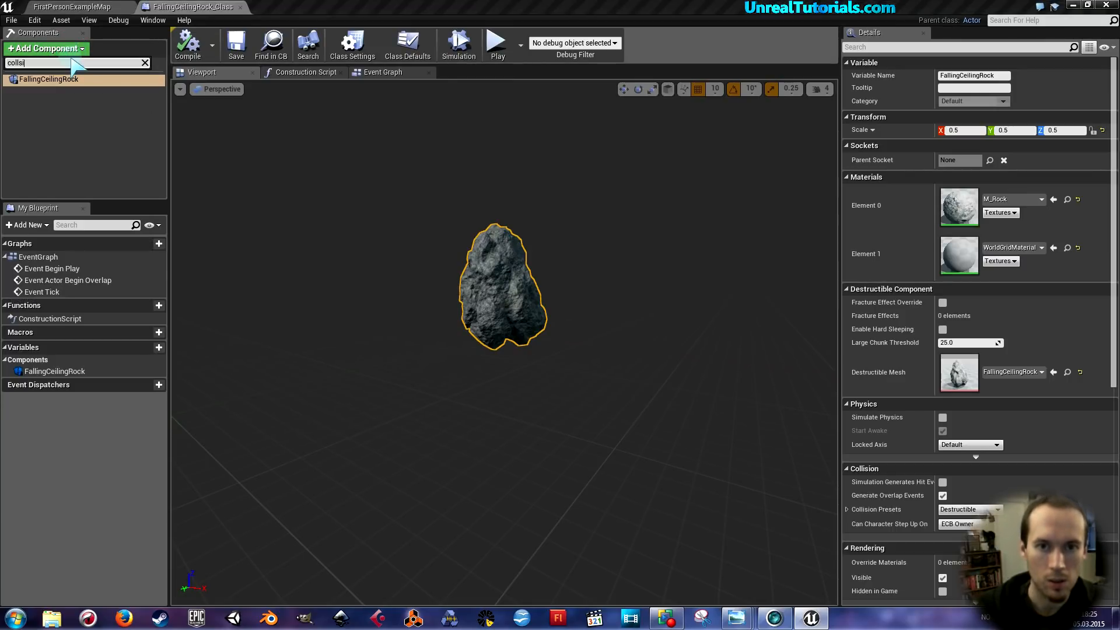
key(BackSpace)
key(Return)
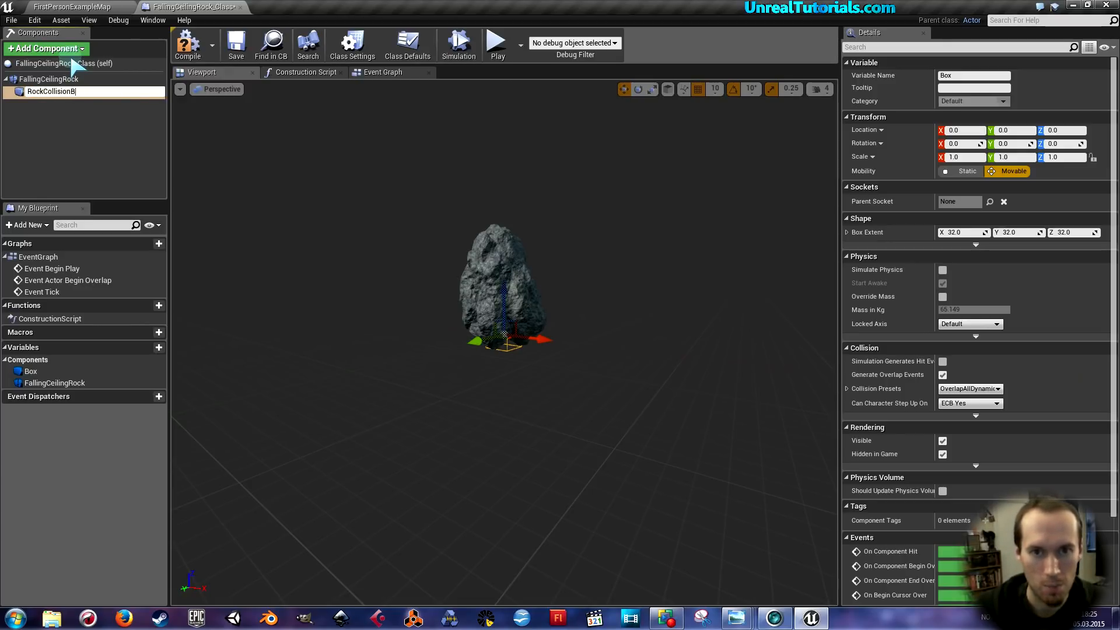
text(RockCollisionBox)
key(Return)
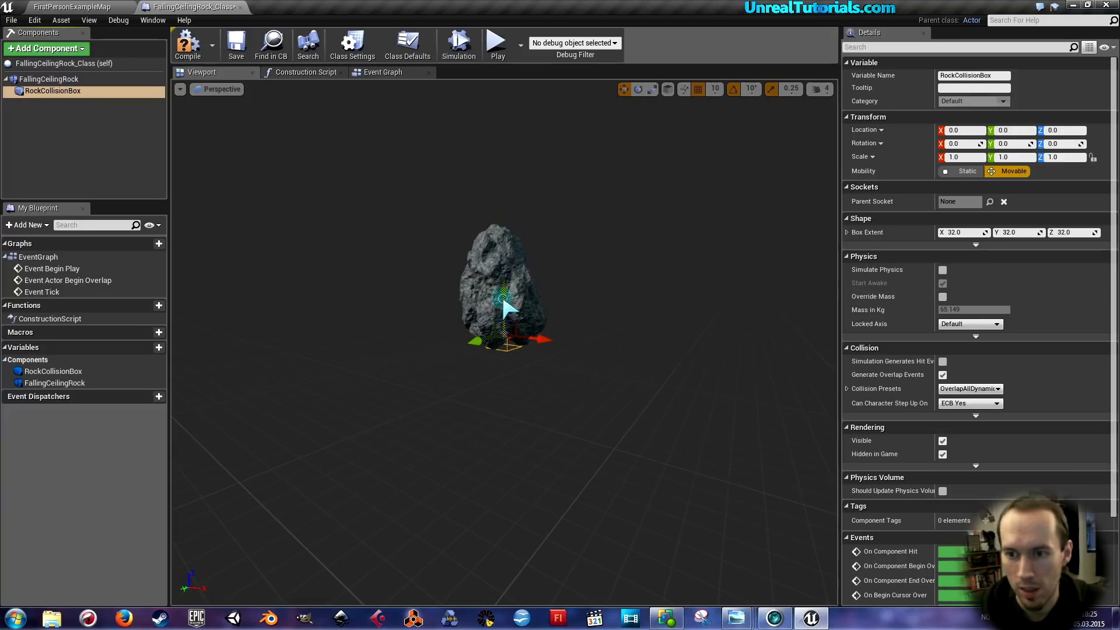
drag(503, 299, 495, 341)
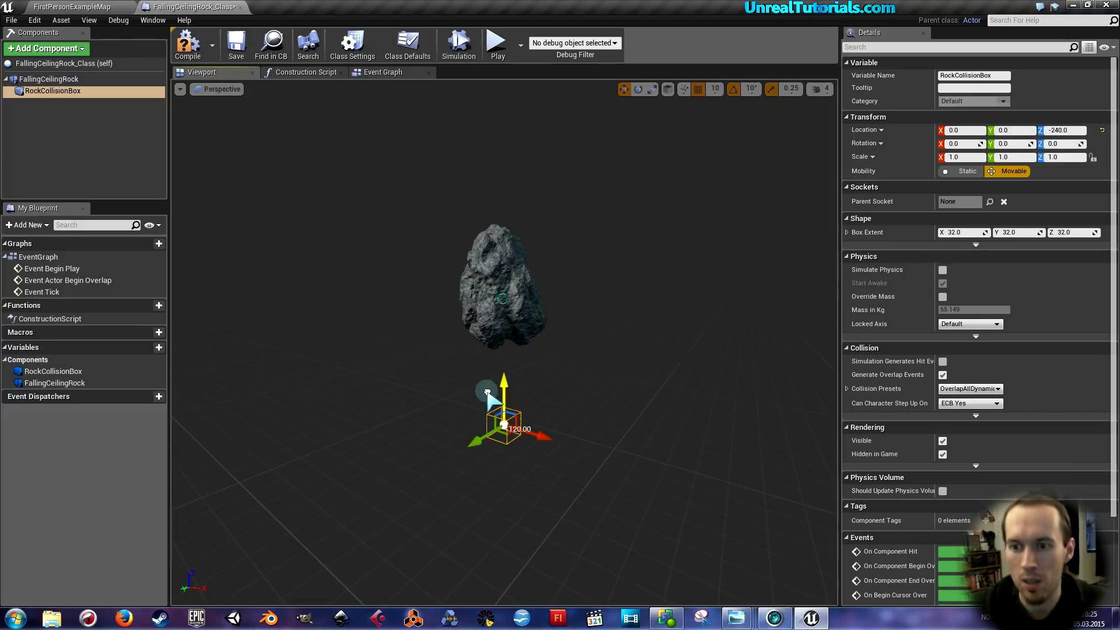
Enable Simulate Physics on the FallingCeilingRock component and disable it again
click(492, 322)
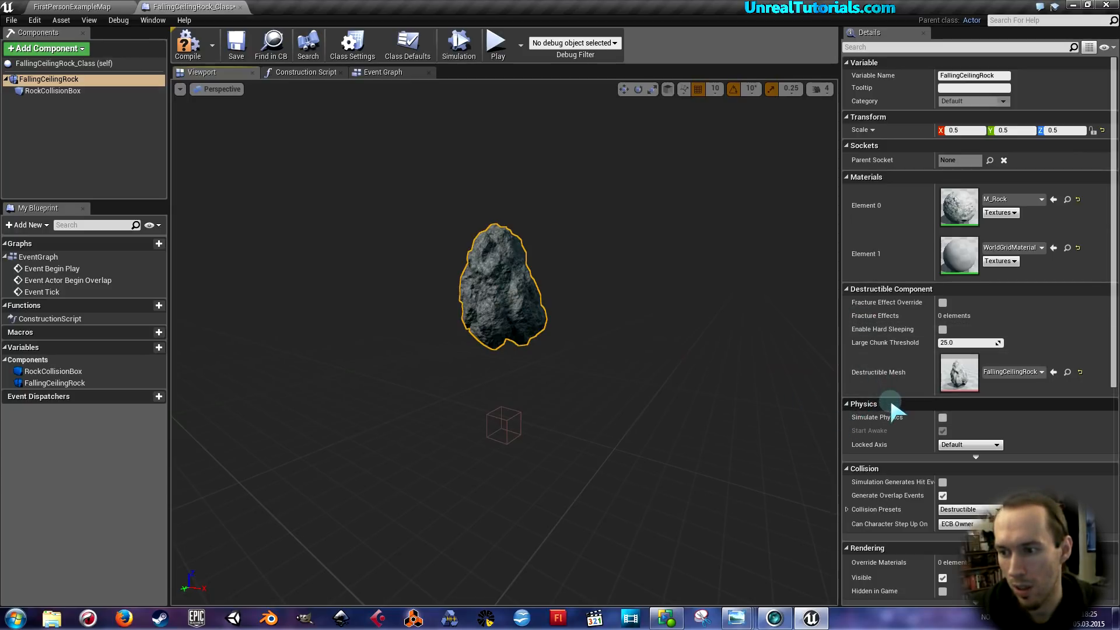
drag(839, 419, 680, 421)
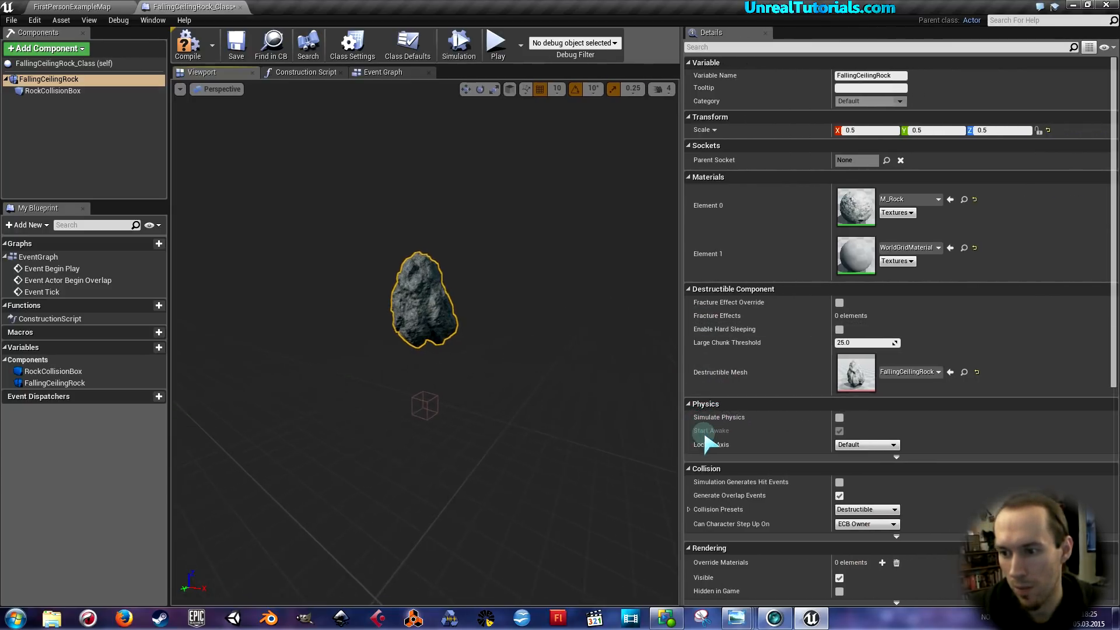
click(838, 417)
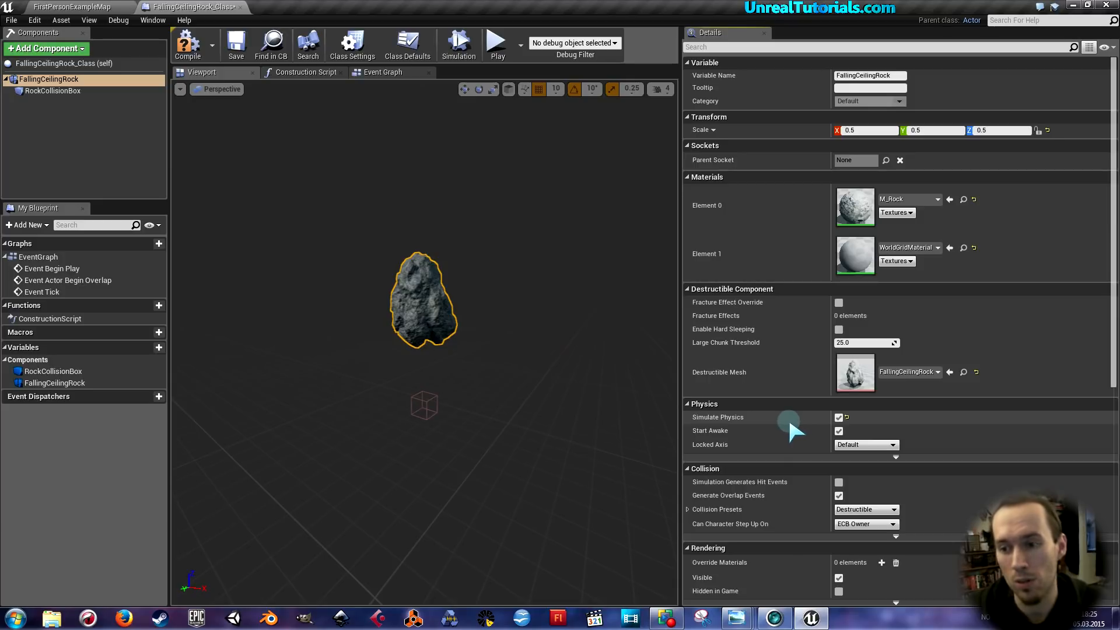
click(838, 418)
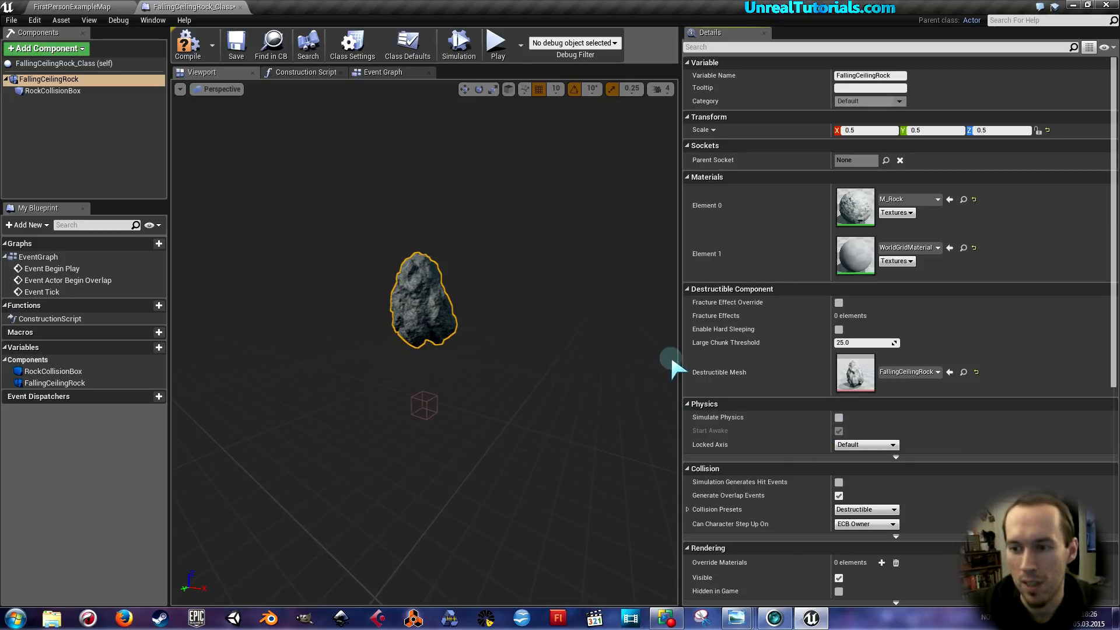
Lower RockCollisionBox to Z -260 and detach the Blueprint editor into a floating window over the level viewport
click(431, 397)
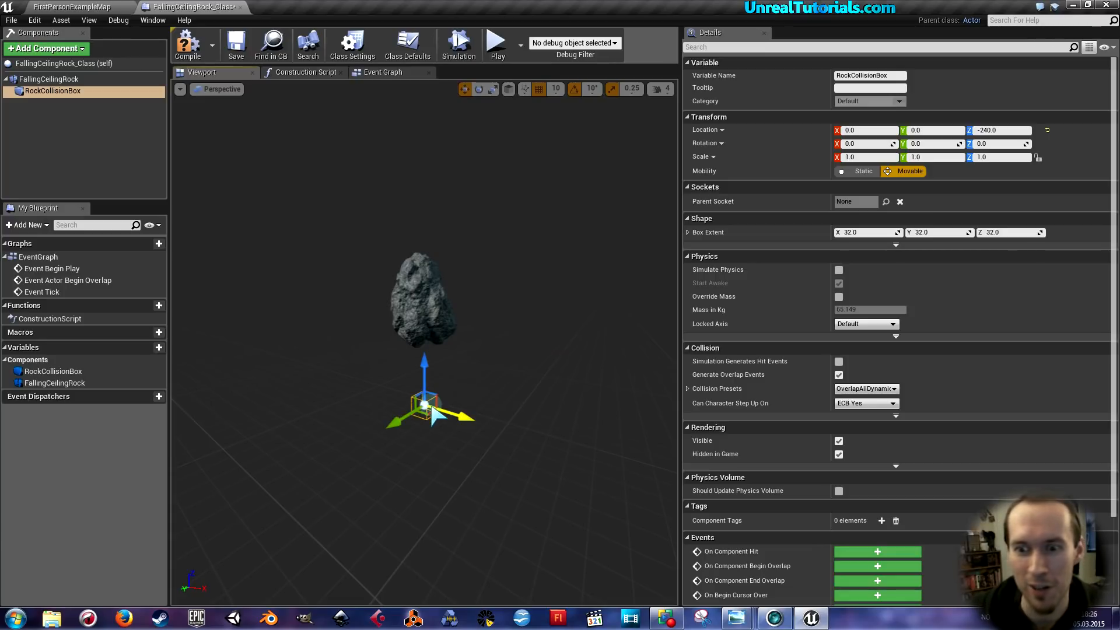
drag(425, 373, 425, 380)
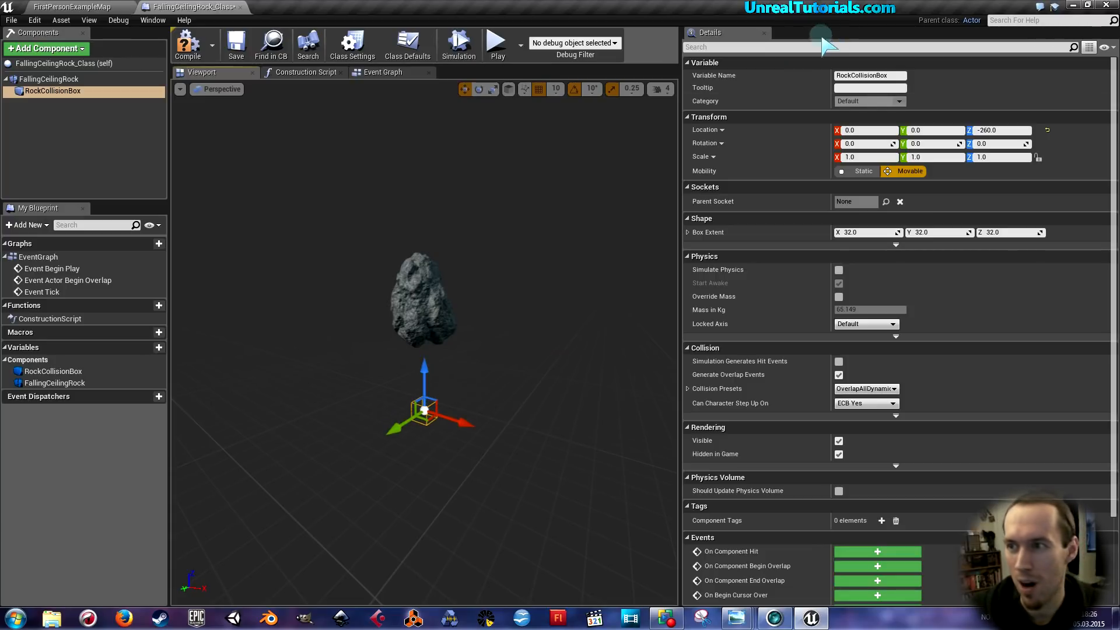
click(1088, 5)
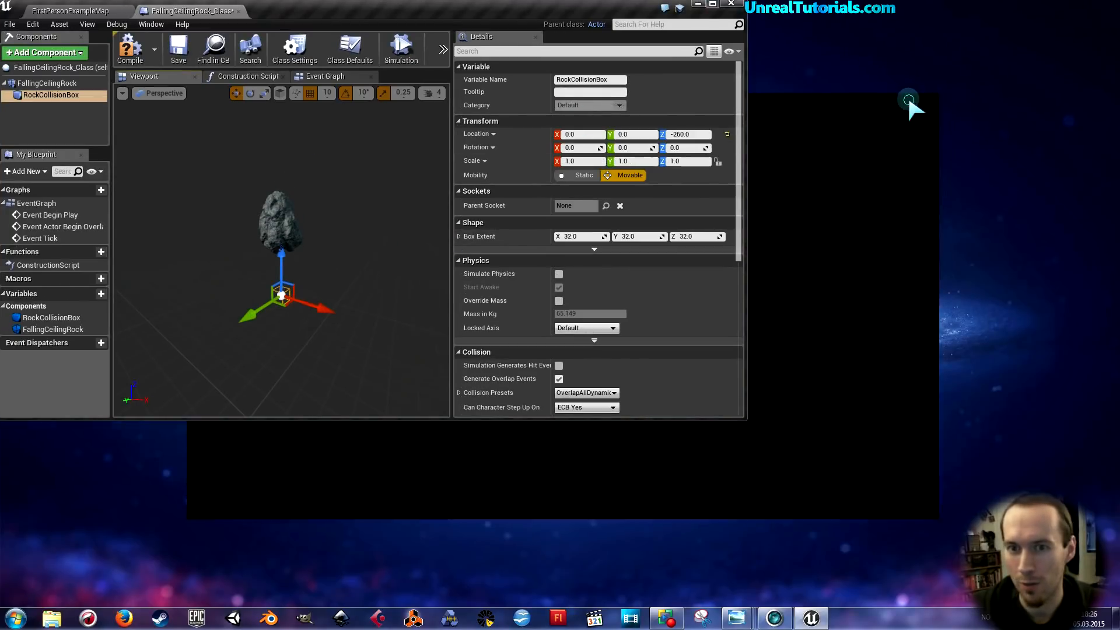
click(909, 100)
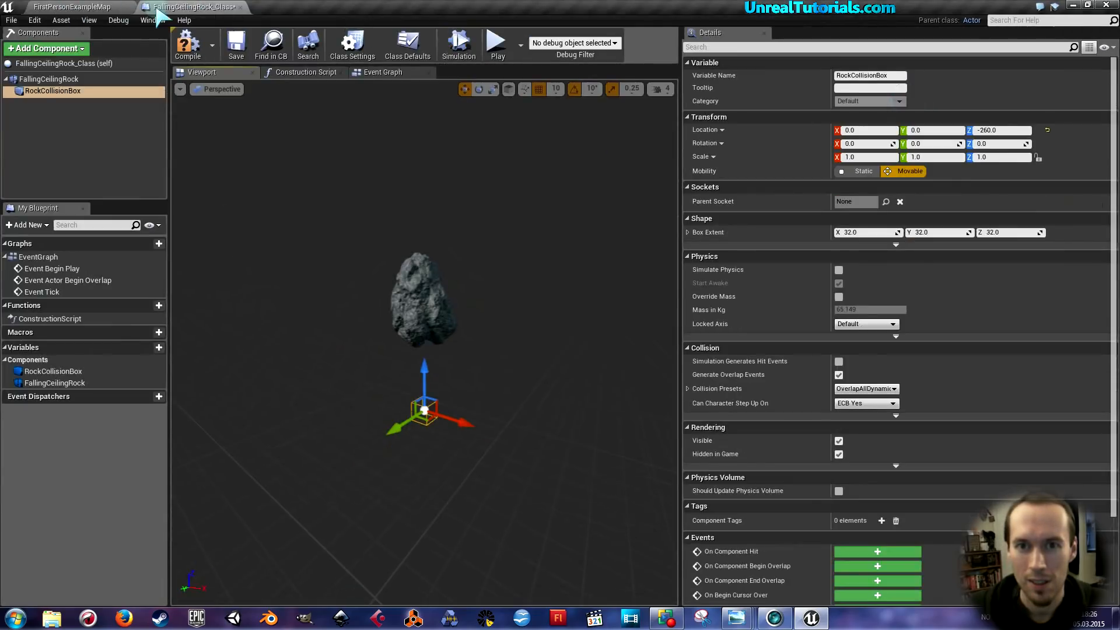
drag(154, 10, 161, 244)
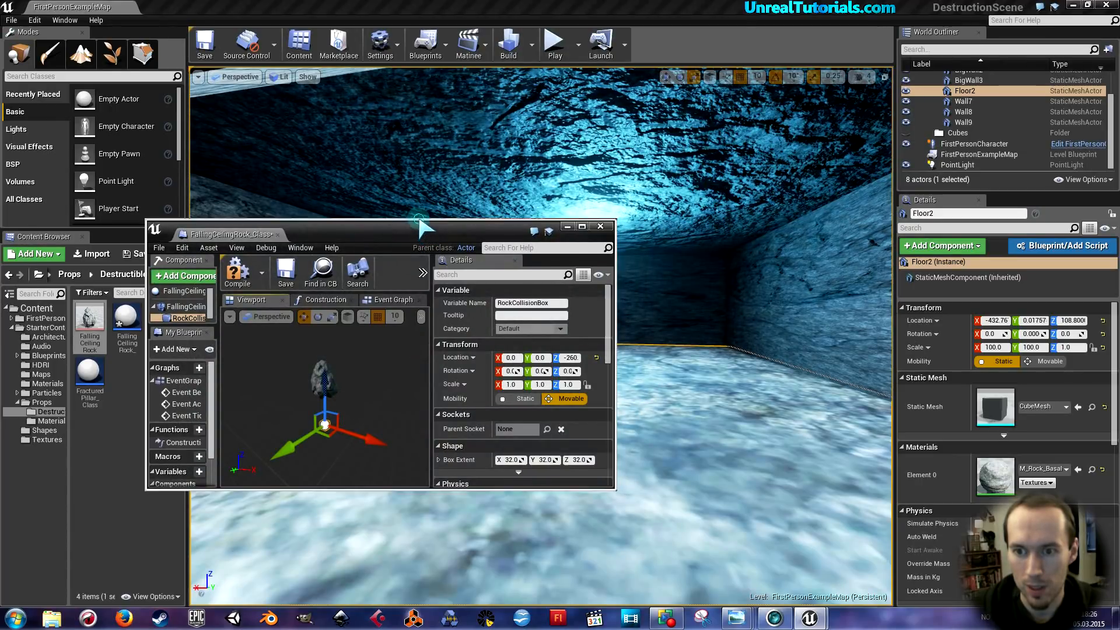
drag(421, 225, 405, 103)
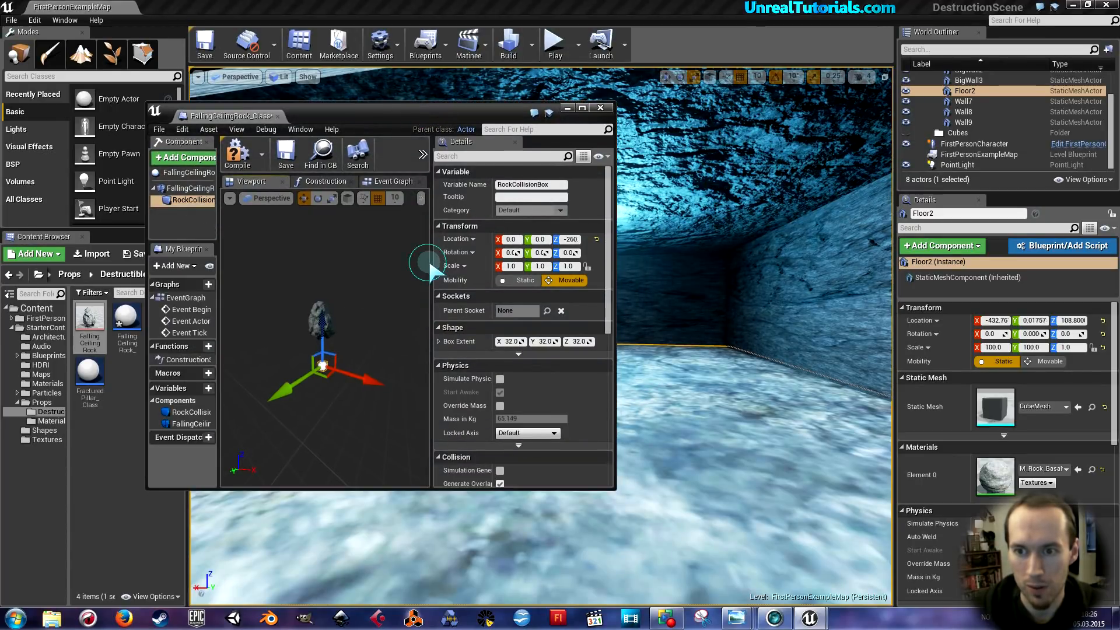
drag(432, 266, 467, 267)
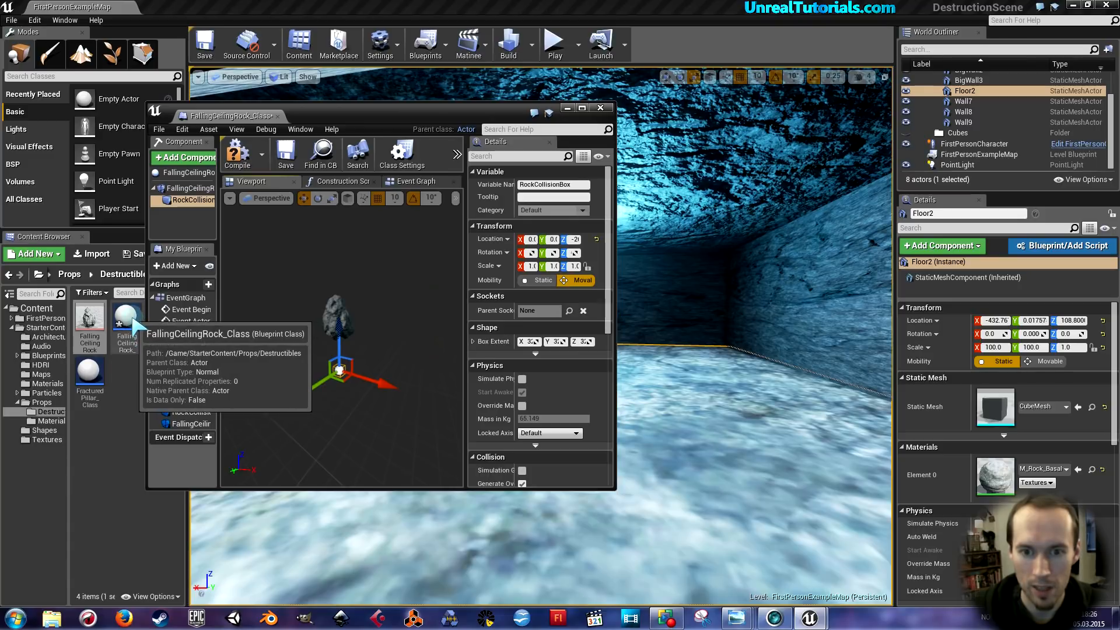
Place FallingCeilingRock_Class in the cave level and raise it to the ceiling at Z 690
drag(136, 325, 695, 425)
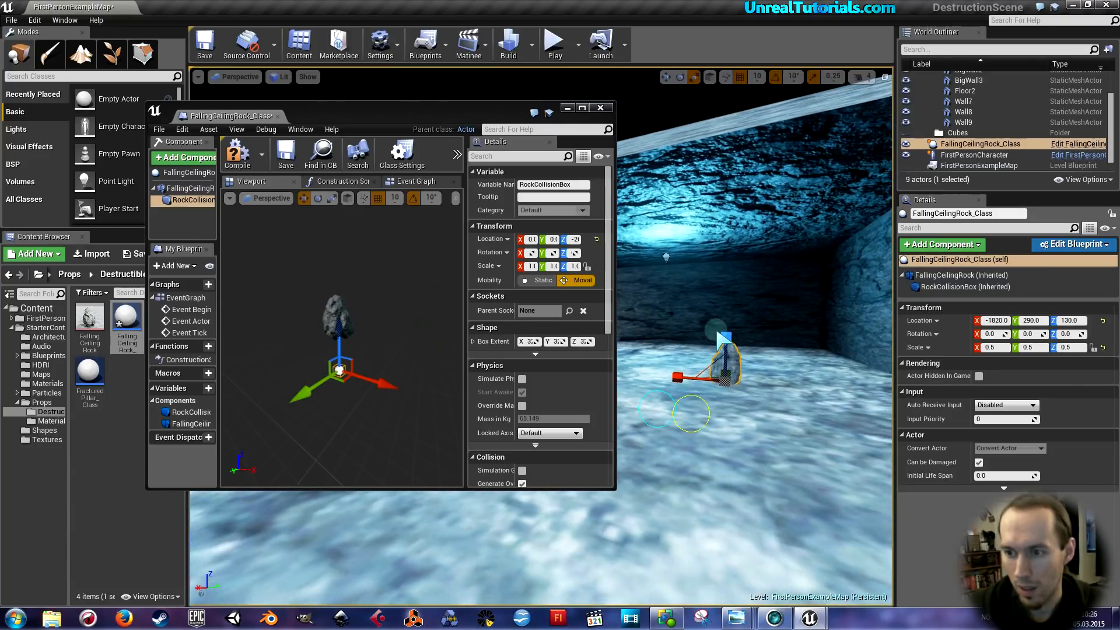
drag(723, 362, 719, 167)
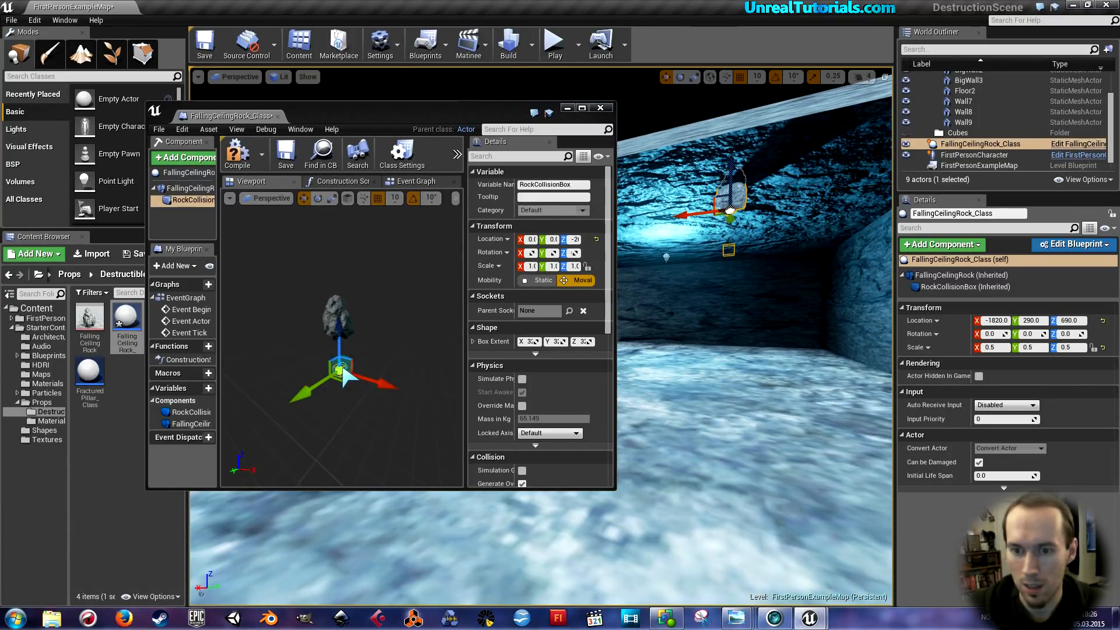
Lower RockCollisionBox to about Z -1120 so it reaches the cave floor, enlarging the Blueprint viewport to keep it in sight
drag(344, 367, 360, 467)
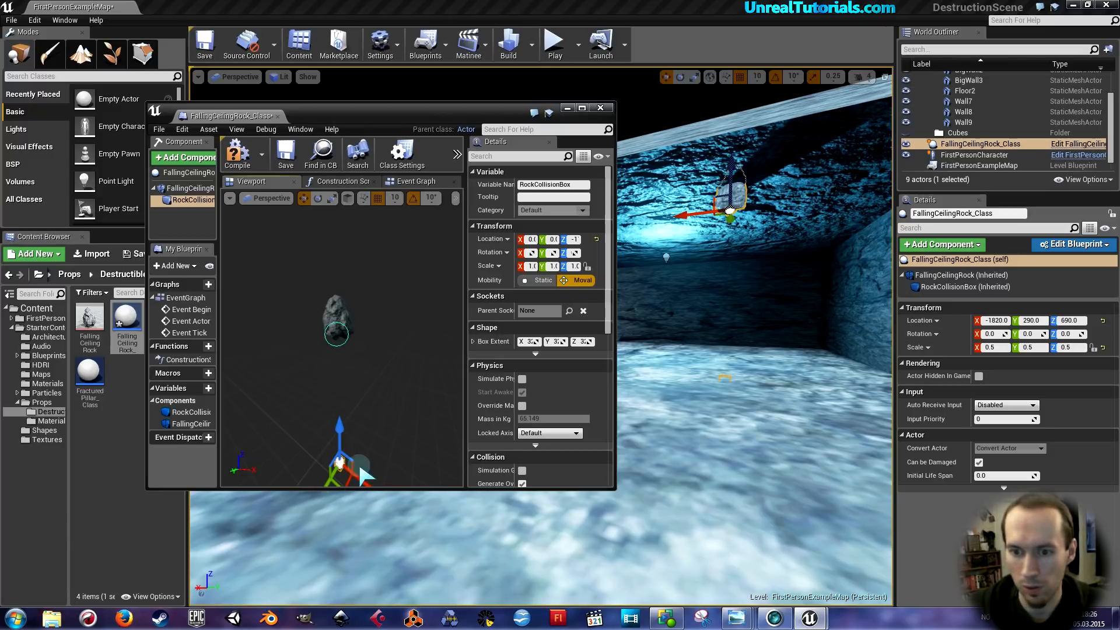
mouse_move(360, 466)
right_down()
mouse_move(355, 438)
mouse_move(357, 467)
right_up()
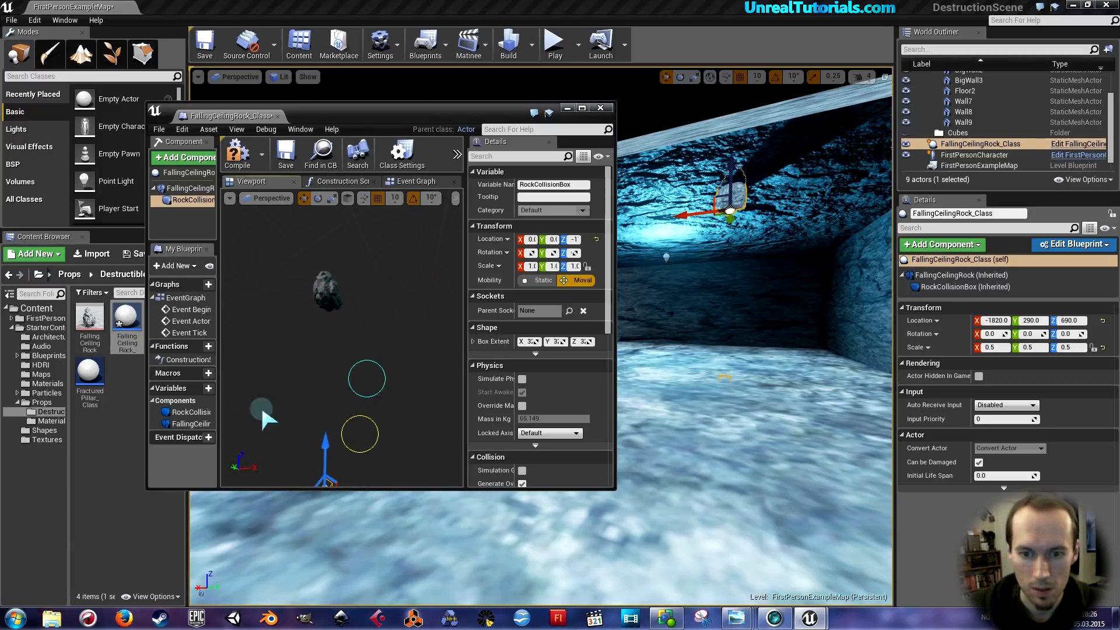
drag(145, 484, 34, 590)
right_drag(225, 437, 221, 478)
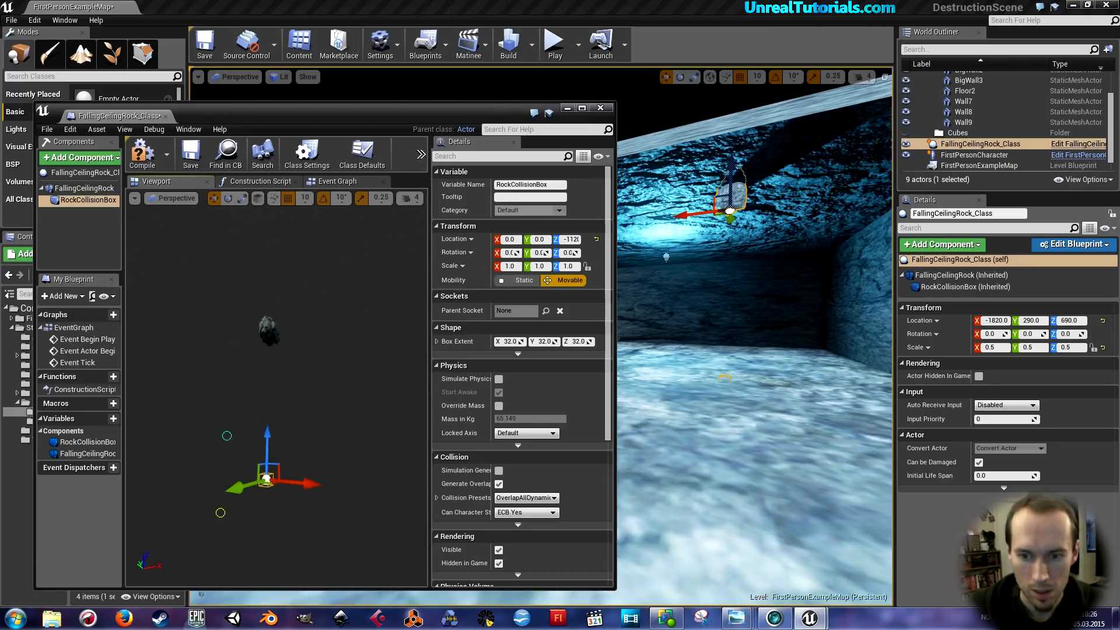
right_drag(286, 417, 280, 461)
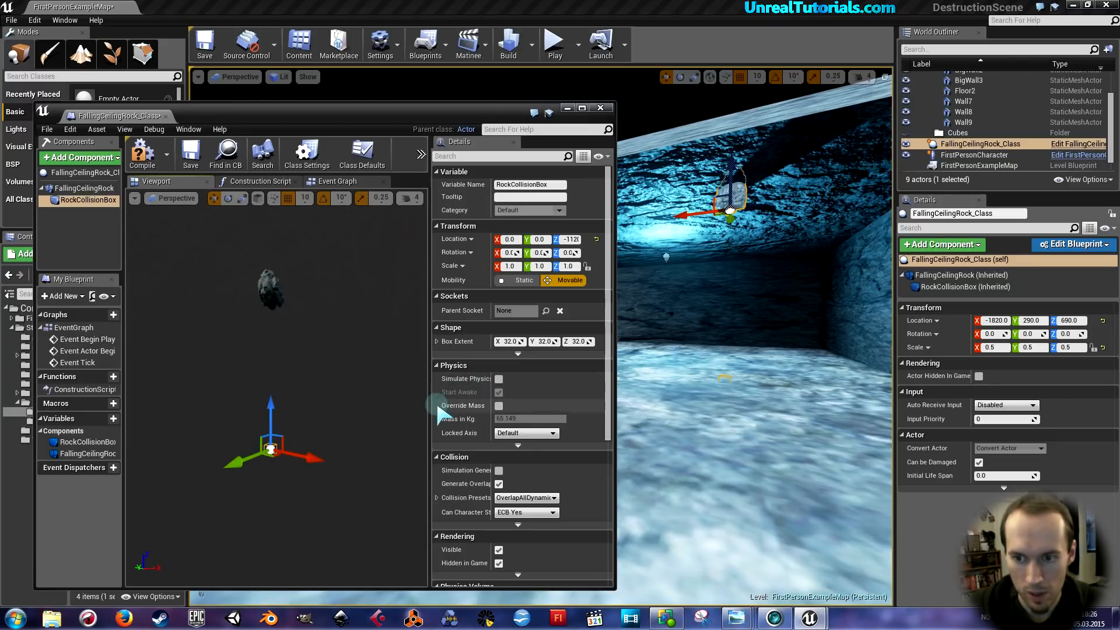
drag(430, 408, 527, 415)
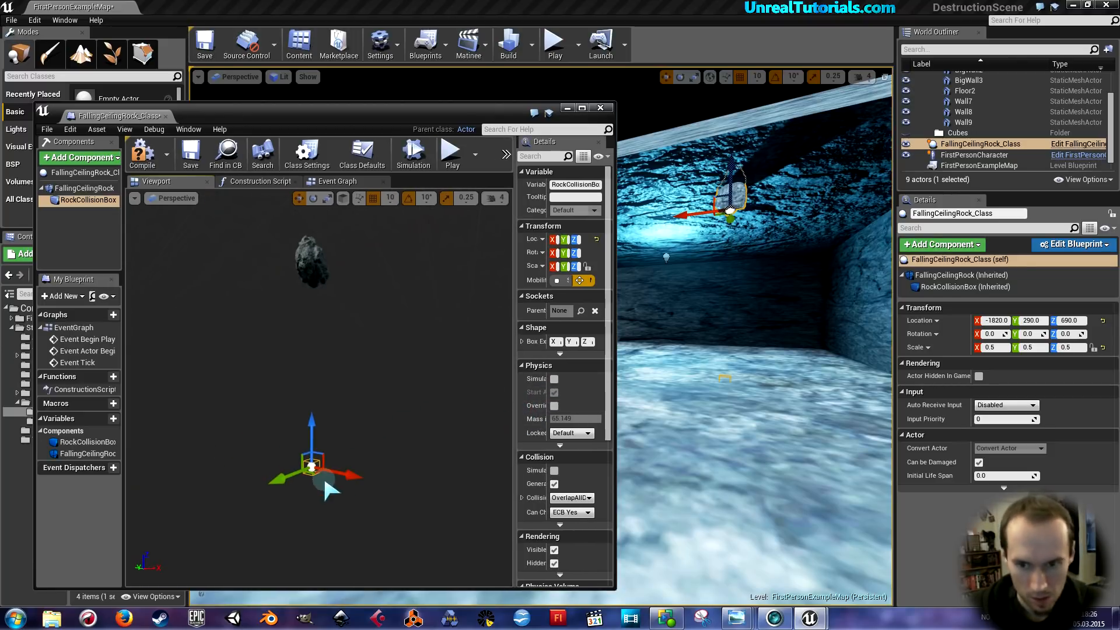
Scale RockCollisionBox along its Y and X axes into a wide, flat trigger area covering the cave floor
key(e)
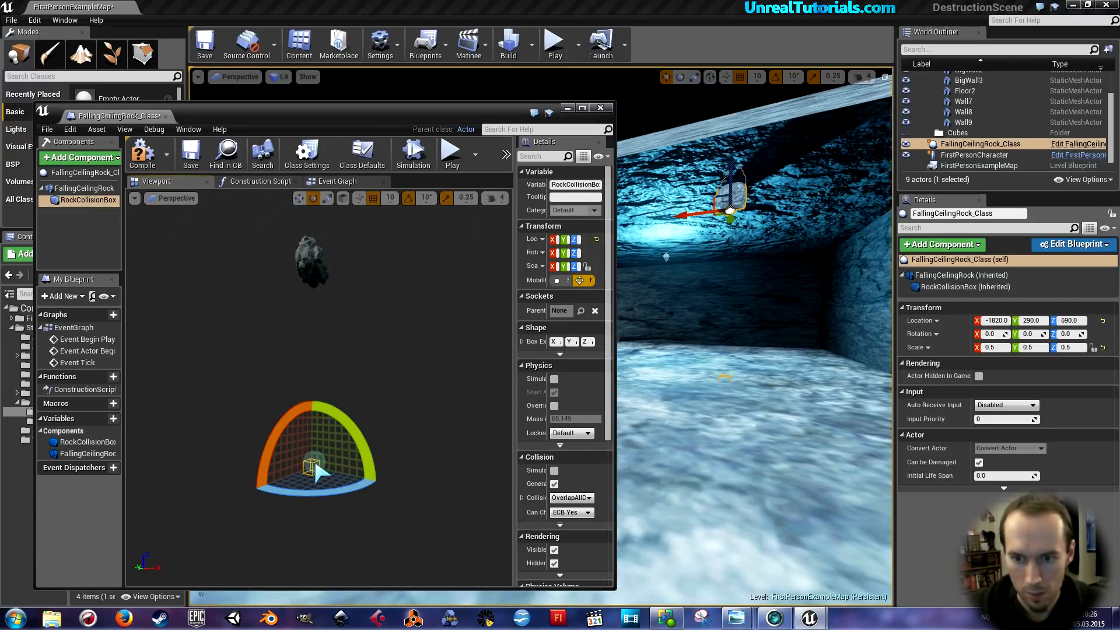
key(w)
key(r)
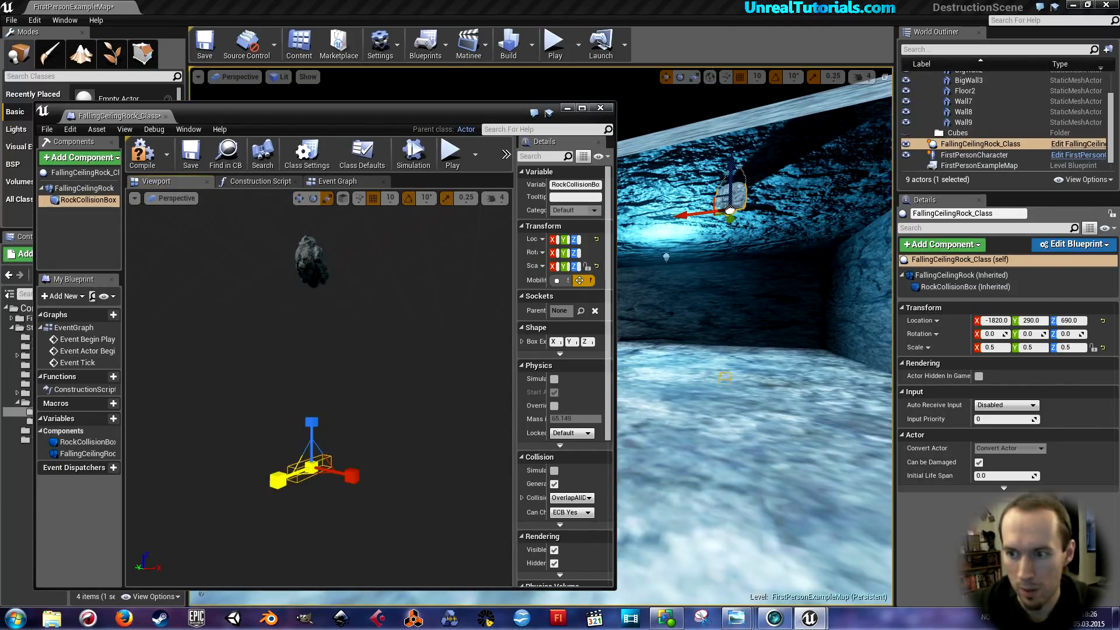
drag(278, 480, 251, 493)
drag(349, 484, 426, 500)
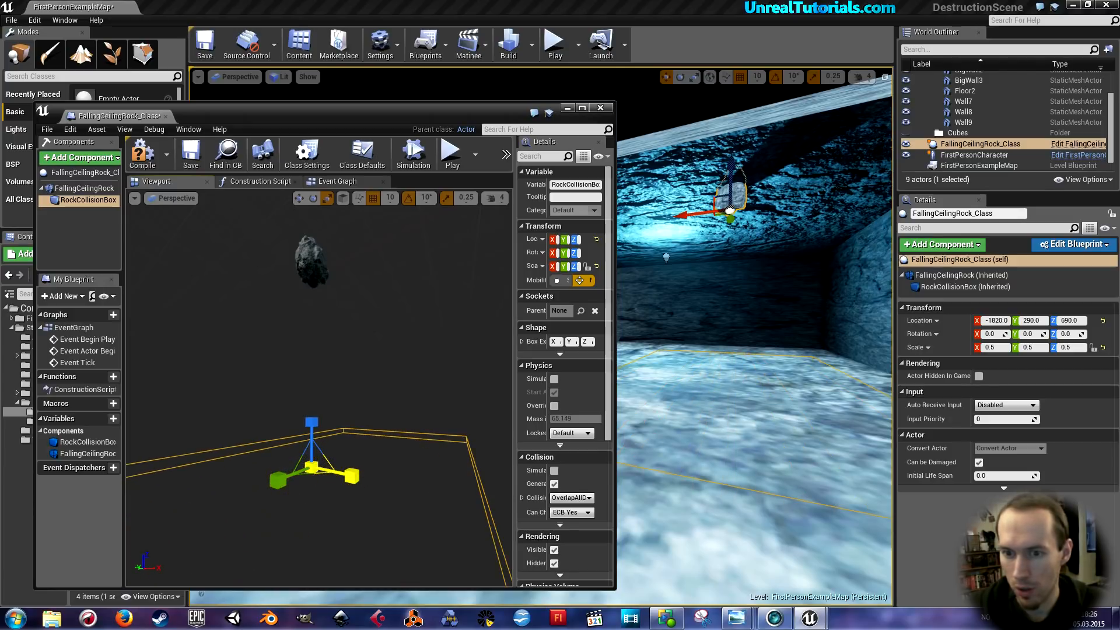
drag(352, 478, 353, 485)
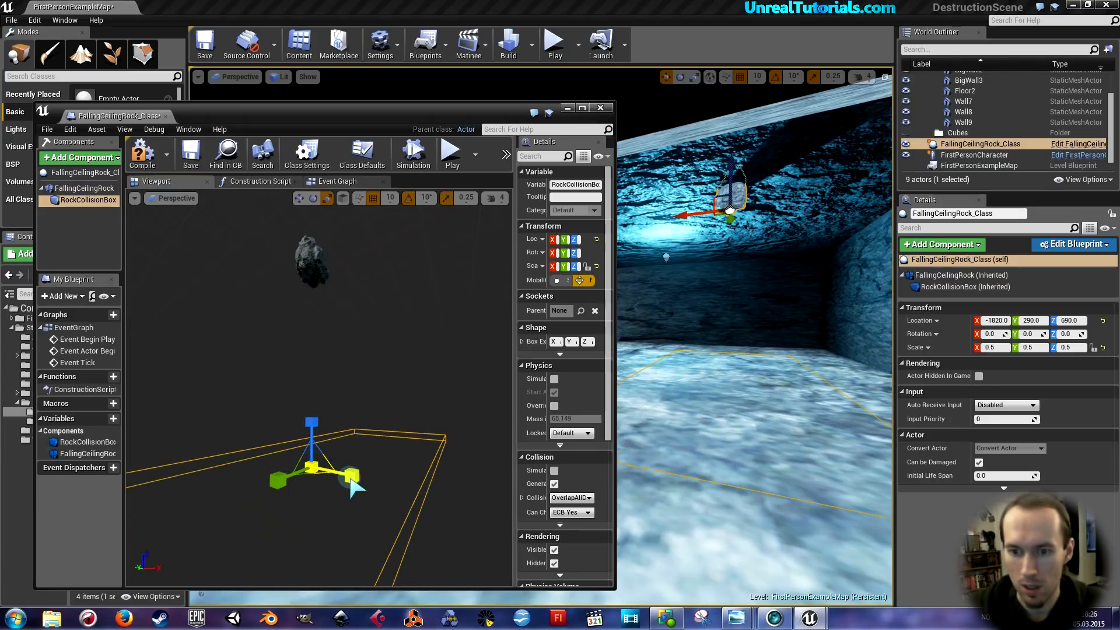
drag(352, 476, 362, 479)
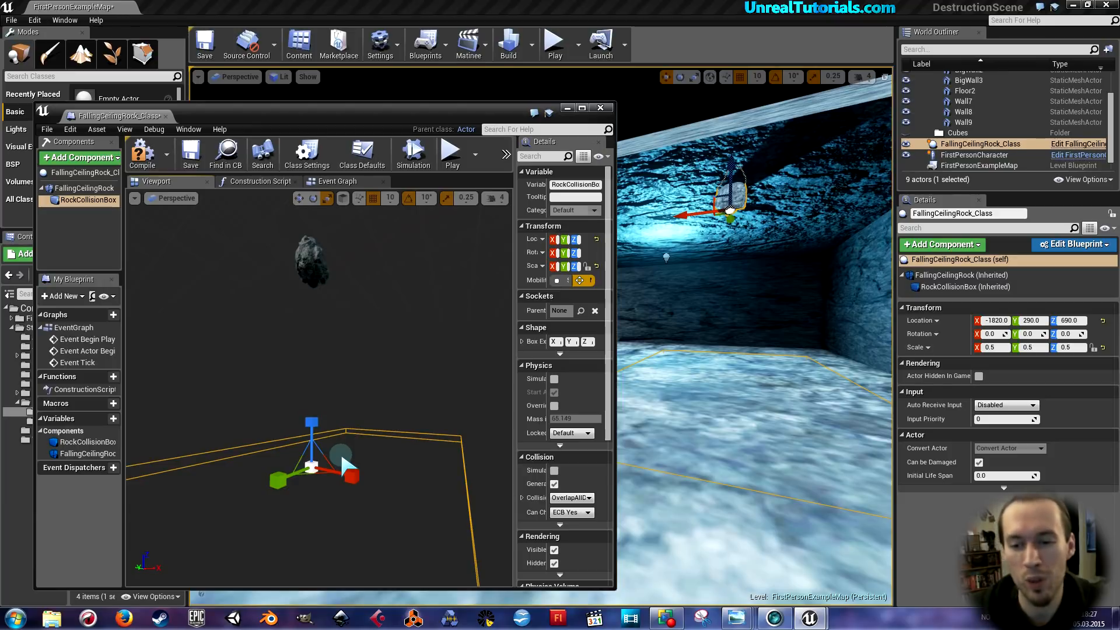
Examine how the collision box covers the cave floor beneath the placed rock, then bring back the Blueprint editor
right_drag(650, 411, 648, 362)
key(e)
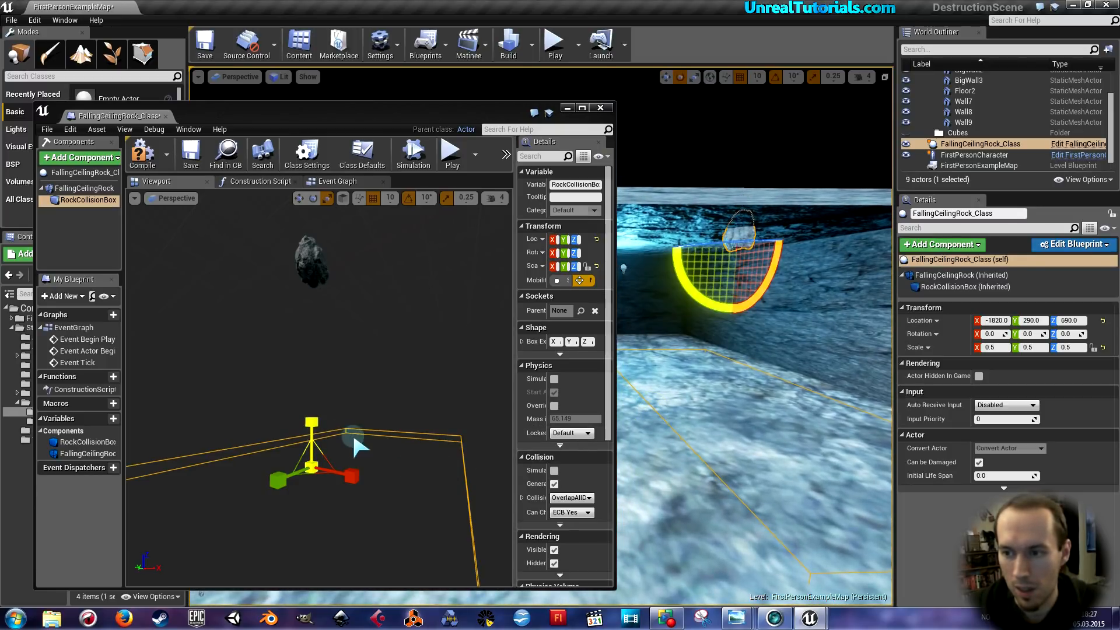
right_drag(680, 434, 717, 390)
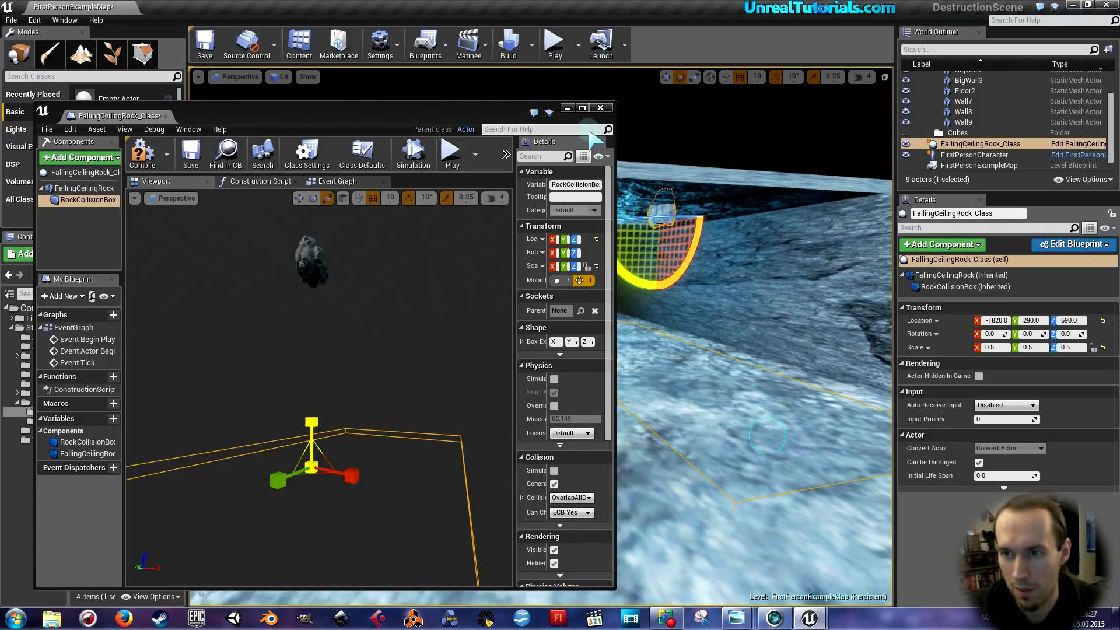
click(566, 108)
right_drag(554, 240, 624, 249)
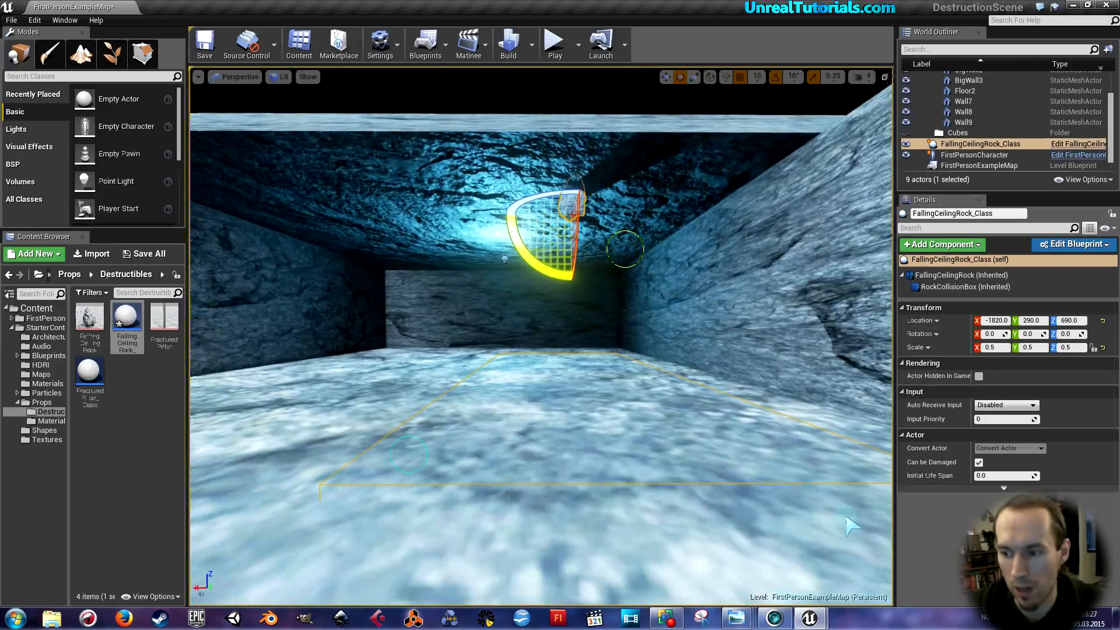
mouse_move(814, 620)
click(875, 554)
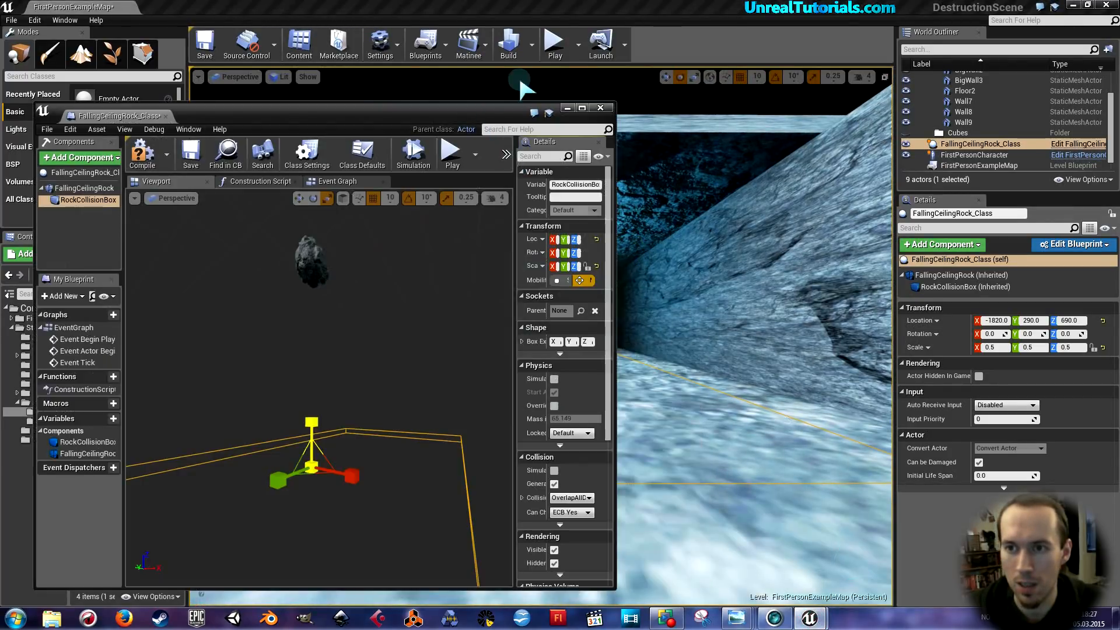
Enlarge the Blueprint editor and its details area, and add an On Component Begin Overlap event for RockCollisionBox
drag(518, 104, 518, 36)
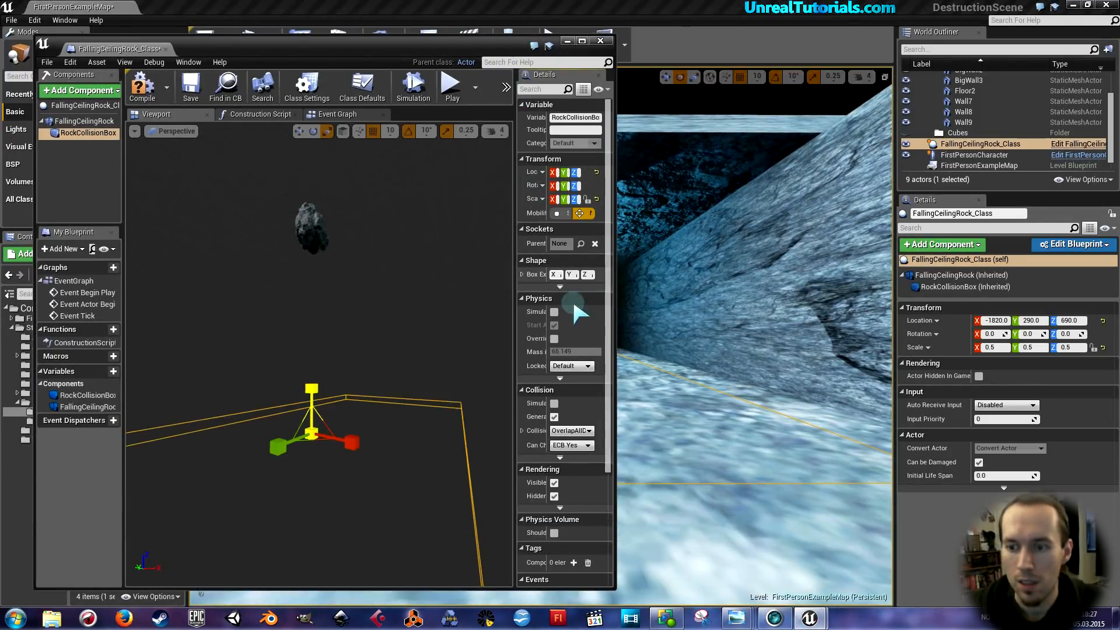
click(617, 342)
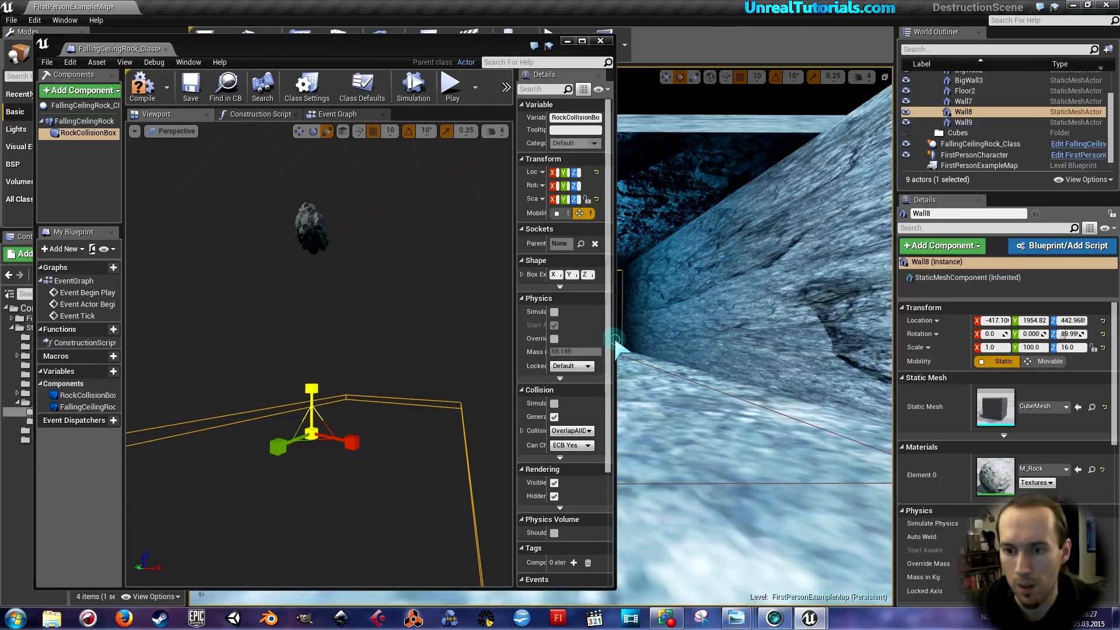
drag(617, 349, 775, 349)
click(396, 417)
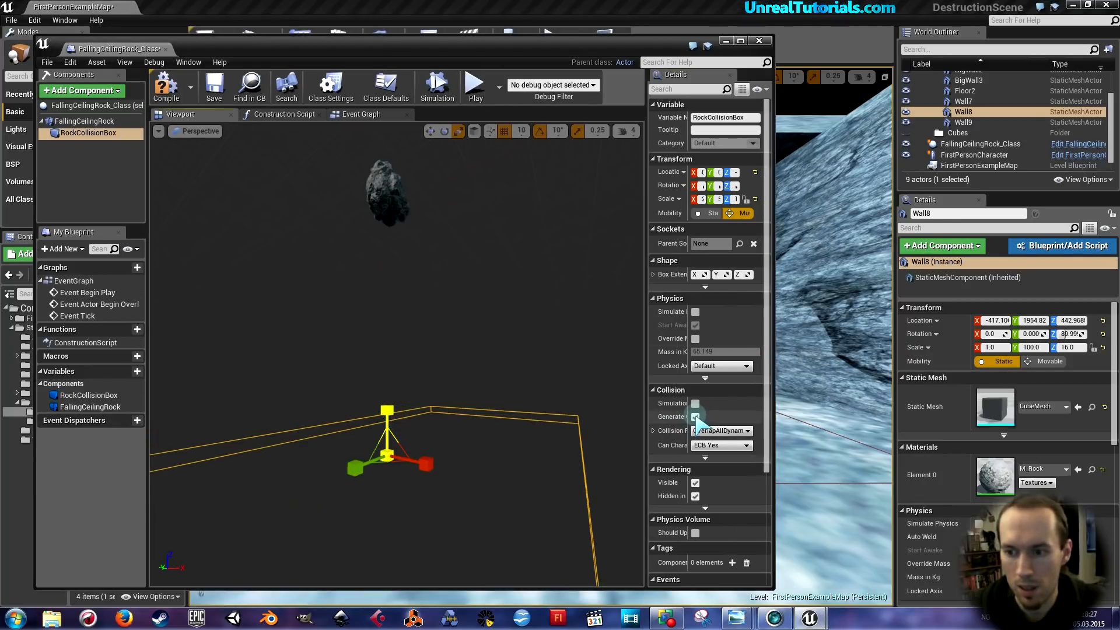
drag(644, 429, 505, 423)
scroll(633, 365, down, 2)
scroll(628, 359, down, 3)
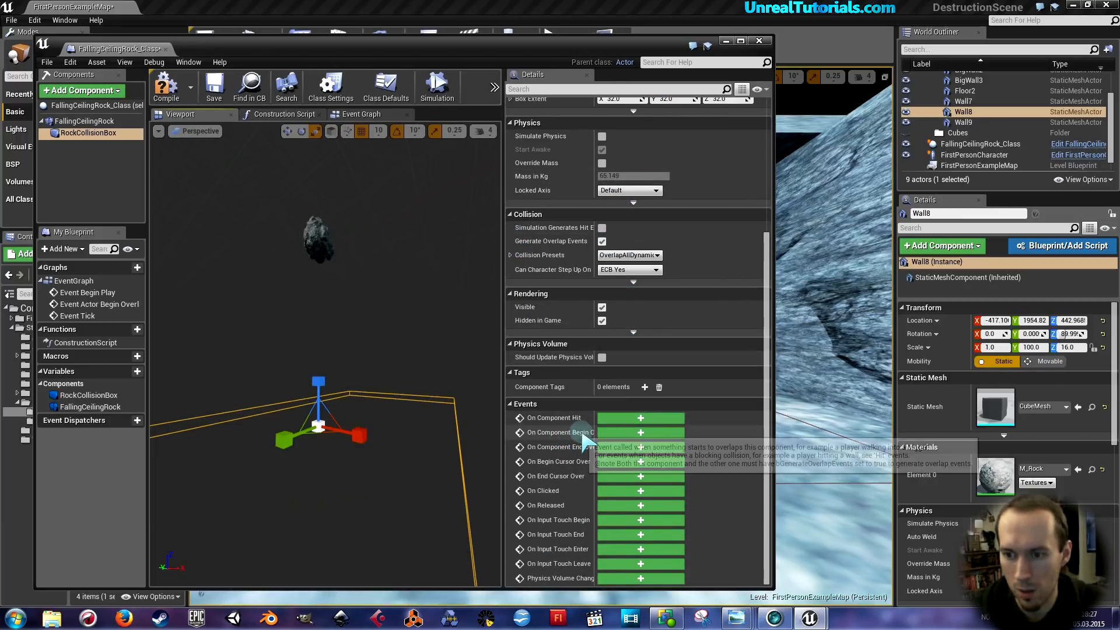
click(614, 433)
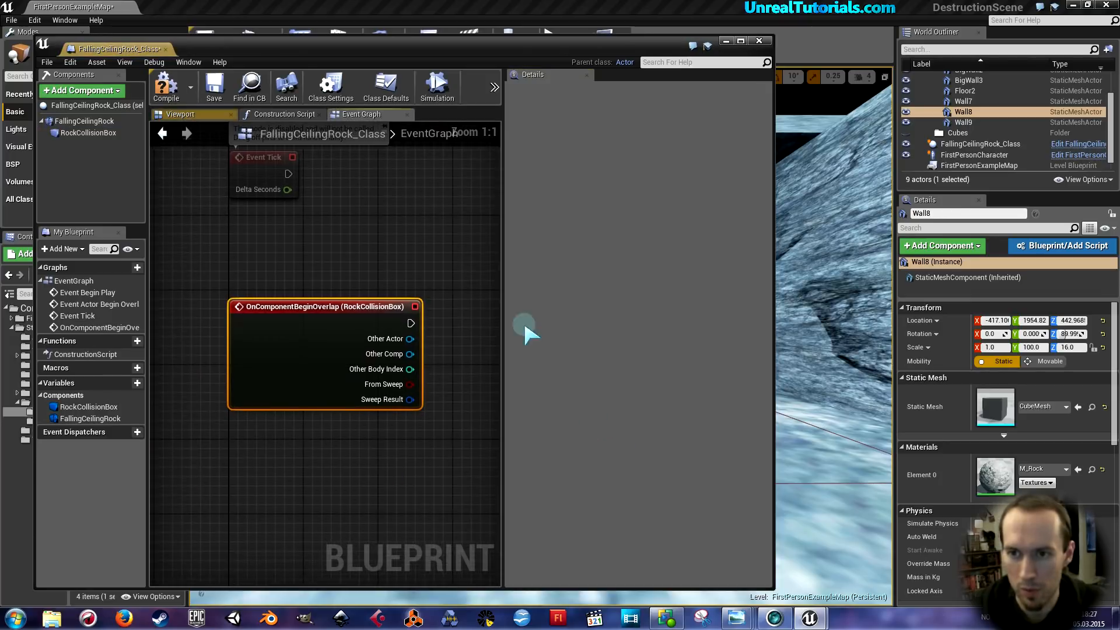
Connect the overlap event to Set Simulate Physics for FallingCeilingRock with Simulate enabled, and save the Blueprint
click(502, 187)
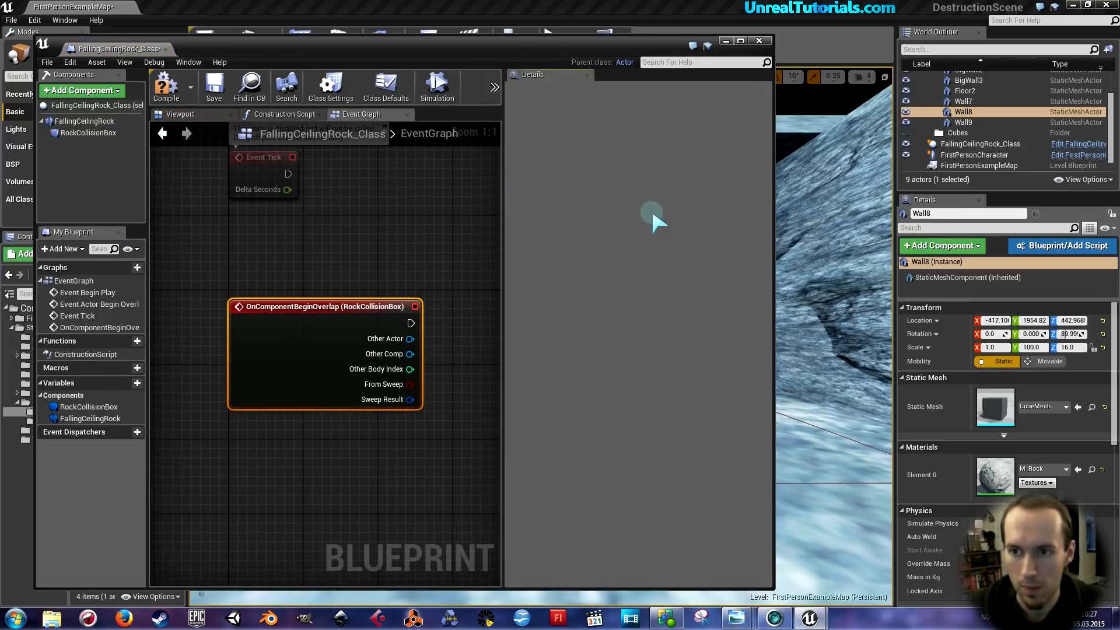
drag(508, 257, 710, 261)
right_drag(477, 324, 459, 272)
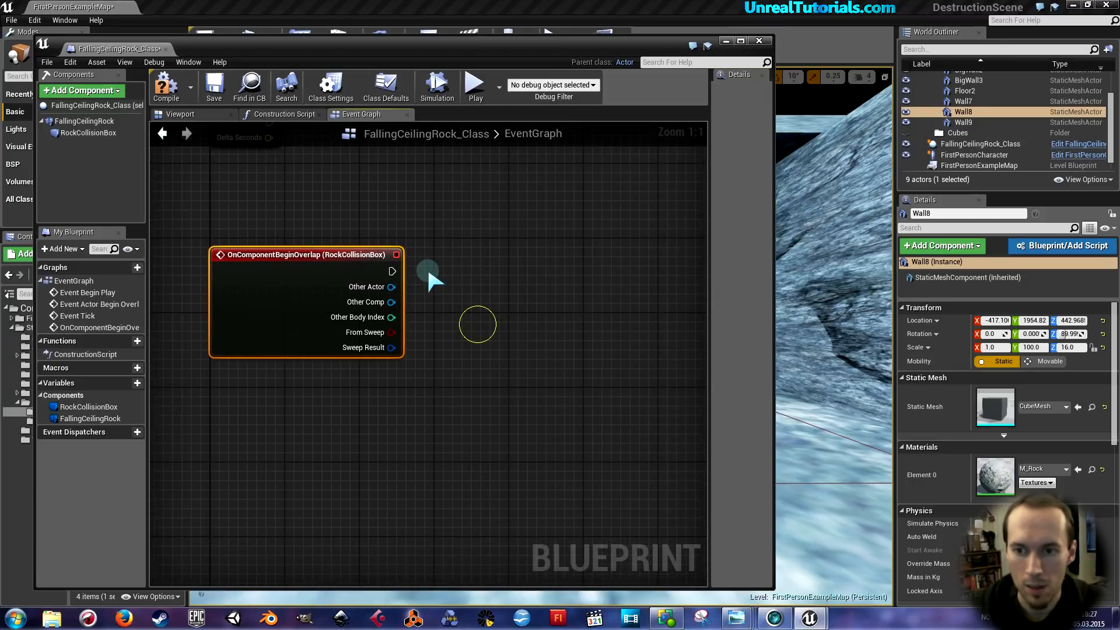
drag(392, 270, 463, 239)
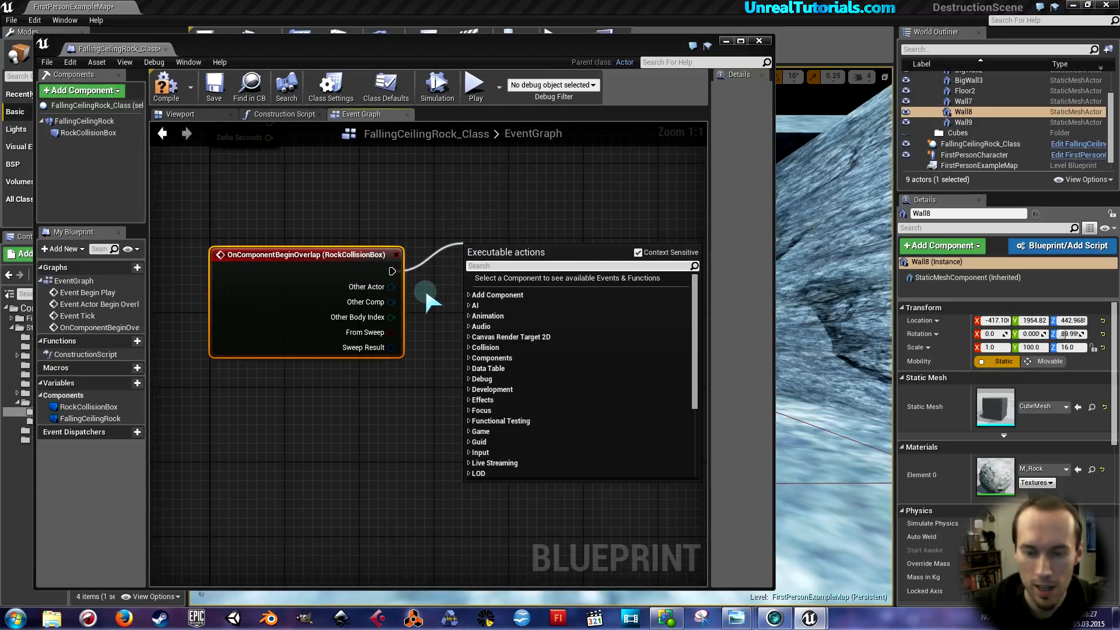
text(simul)
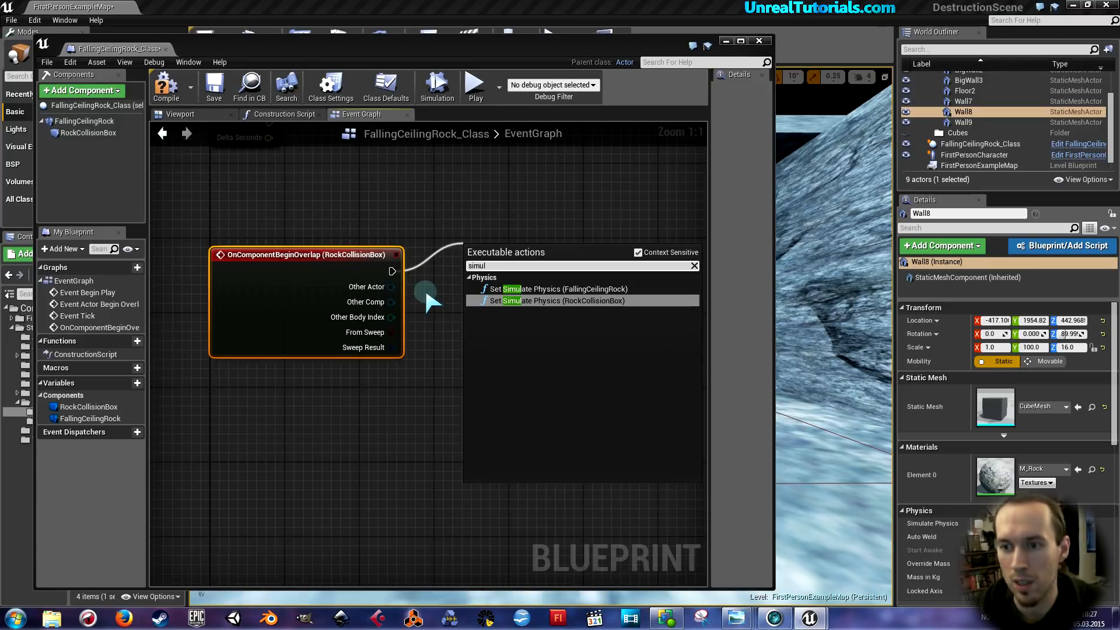
key(Up)
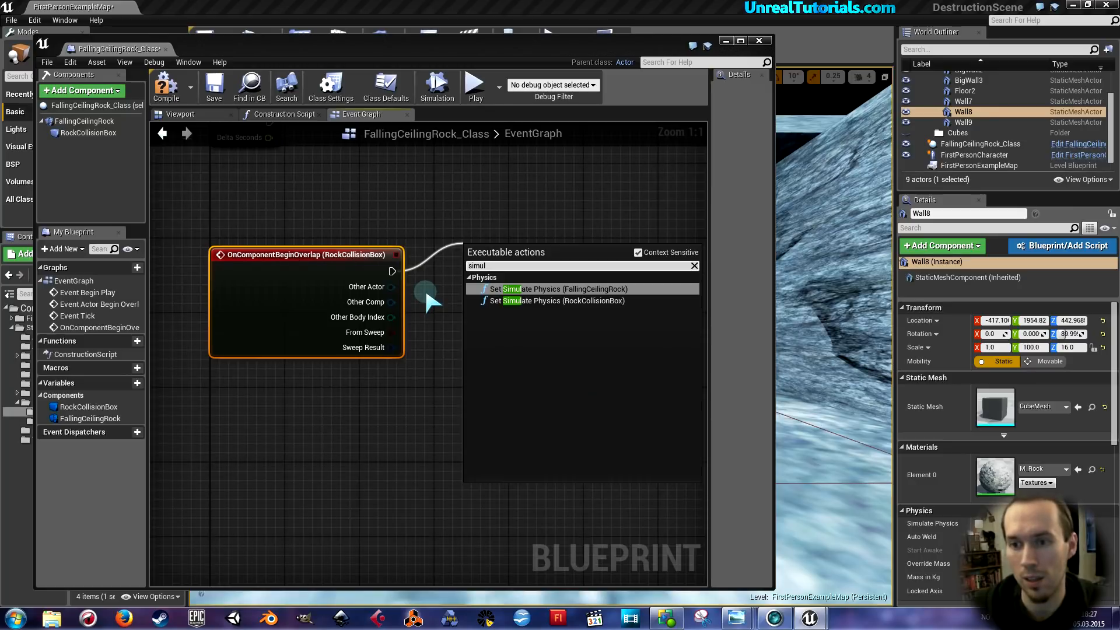
key(Return)
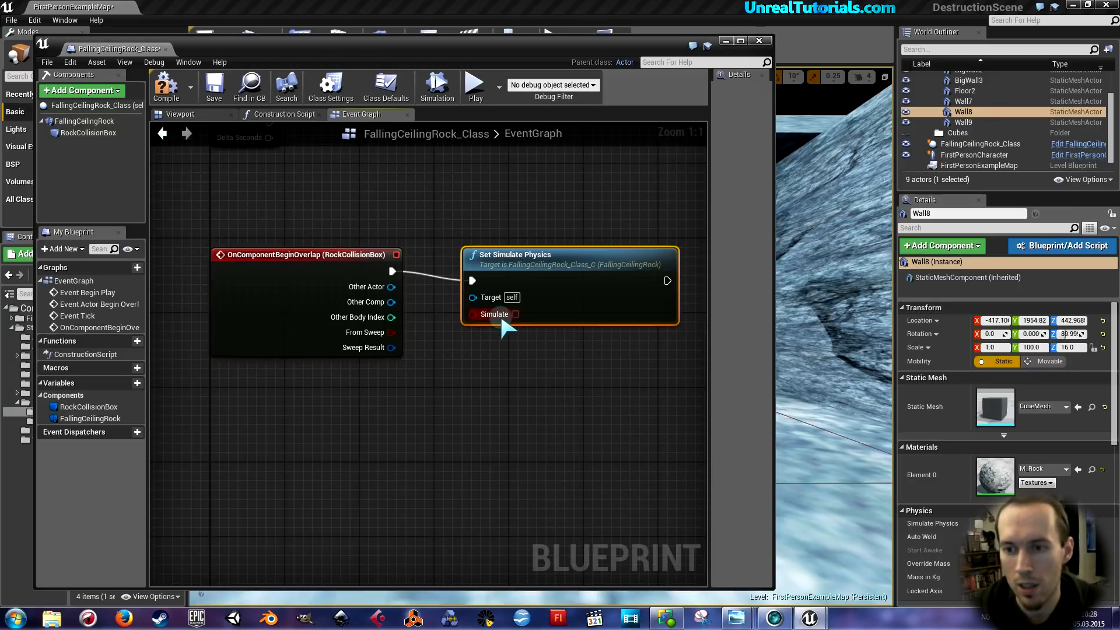
click(516, 315)
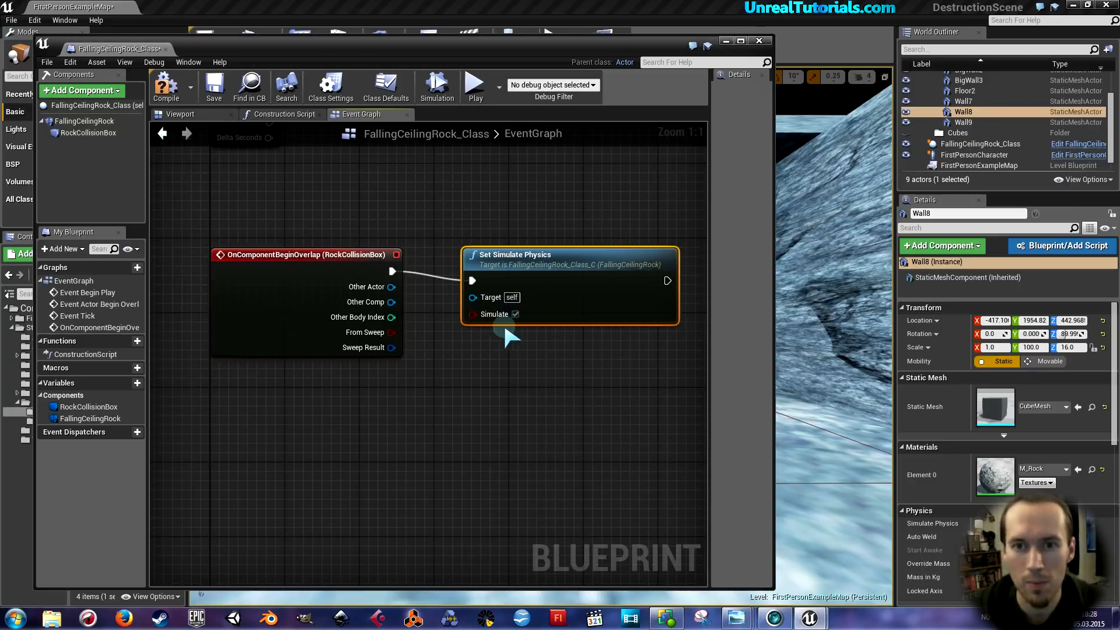
click(213, 93)
Play-test the cave level by walking into the collision area beneath the ceiling rock, and end the play session
click(725, 42)
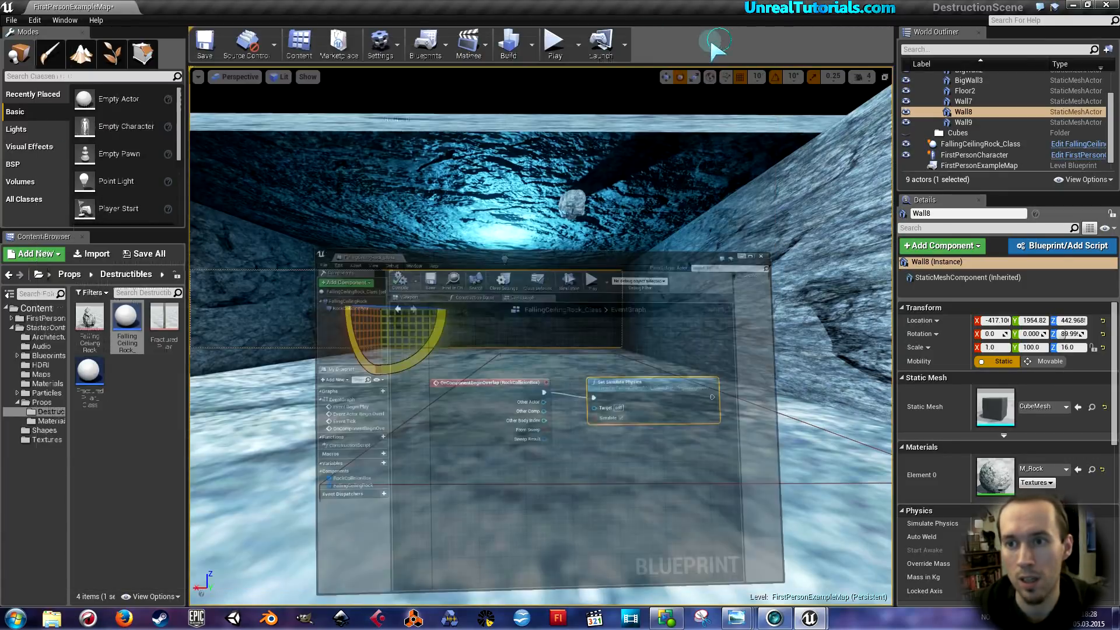
click(553, 46)
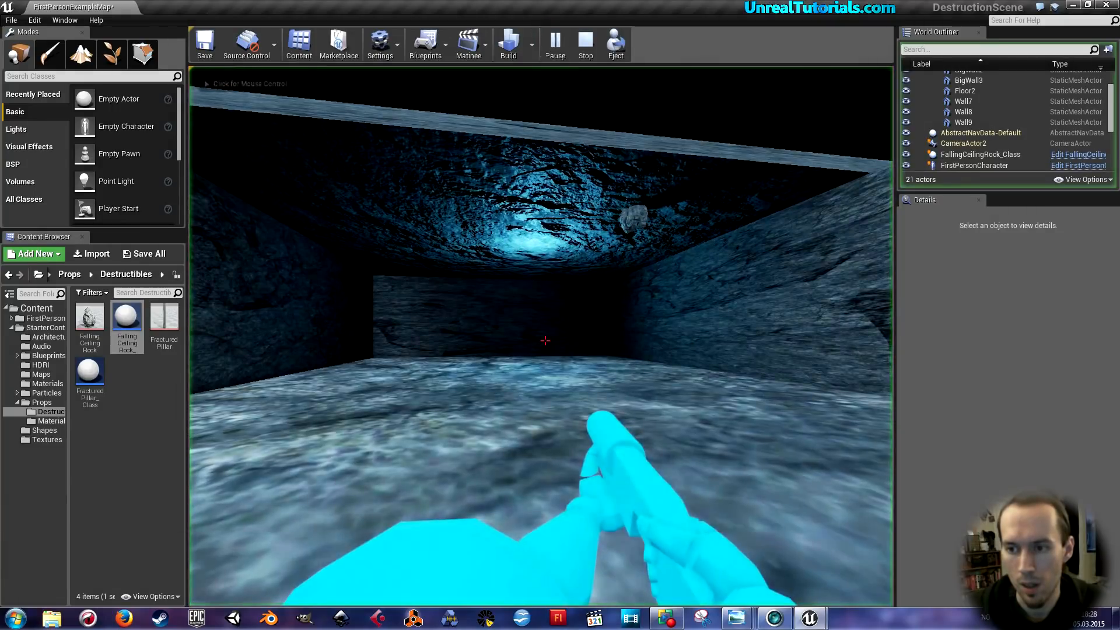
click(545, 340)
key(d)
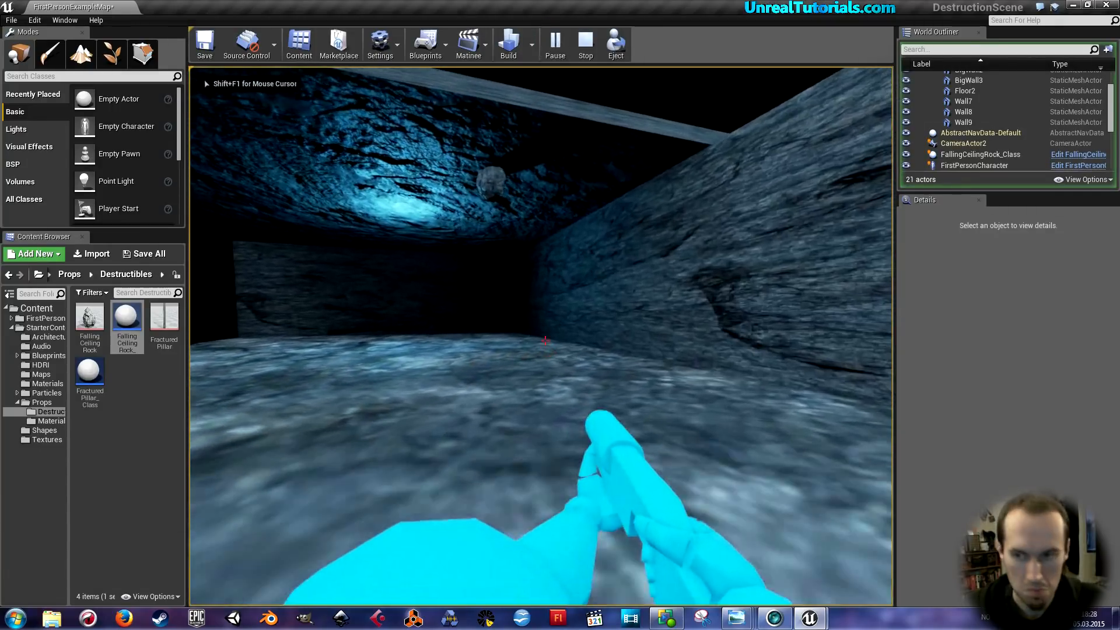
key(w)
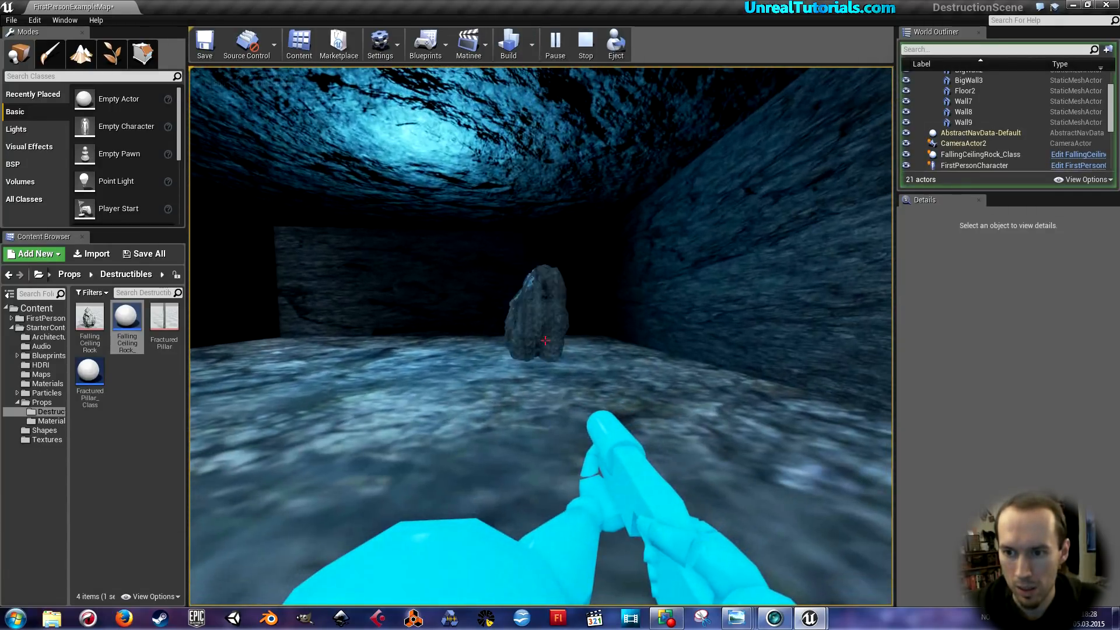
key(Escape)
click(514, 318)
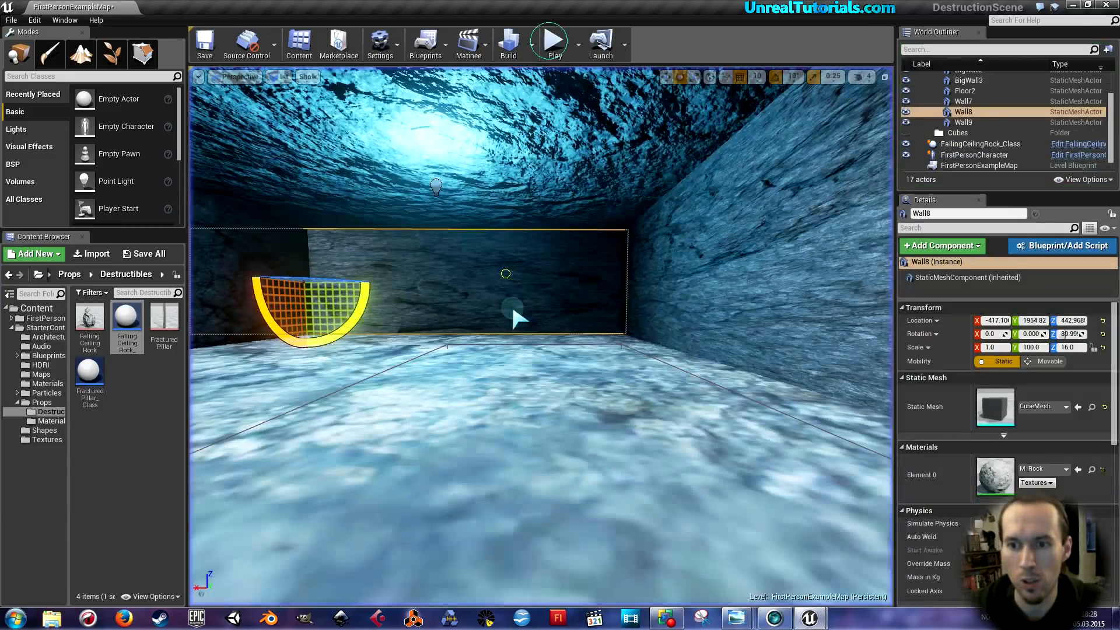
Dock the FallingCeilingRock_Class Blueprint editor beside the level in the main window, and save FirstPersonExampleMap
mouse_move(810, 617)
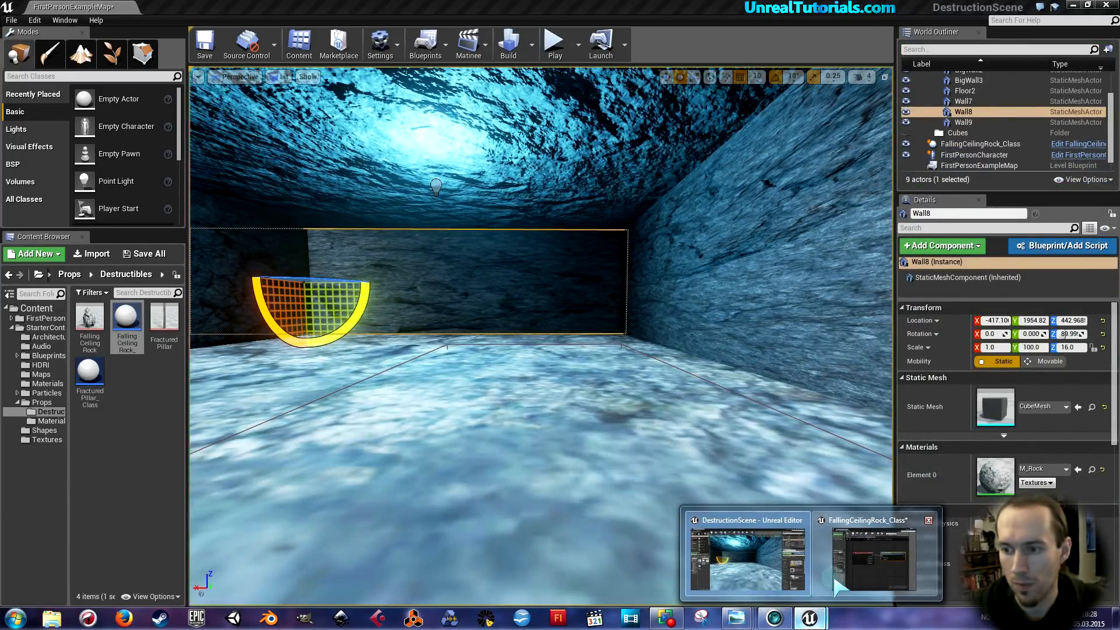
click(836, 580)
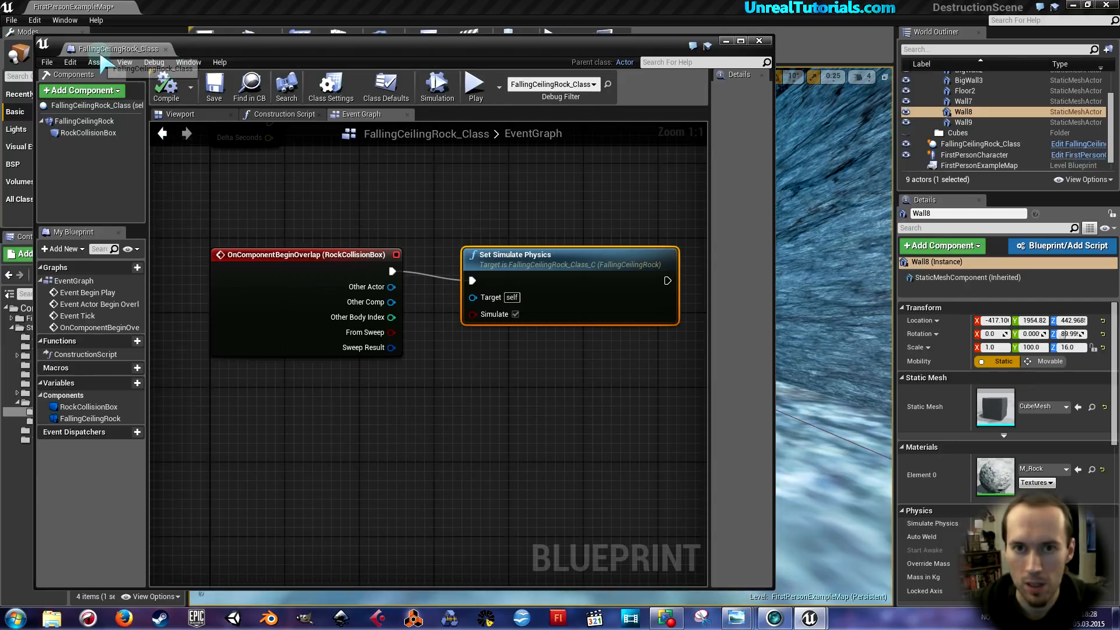
drag(102, 52, 158, 13)
click(108, 8)
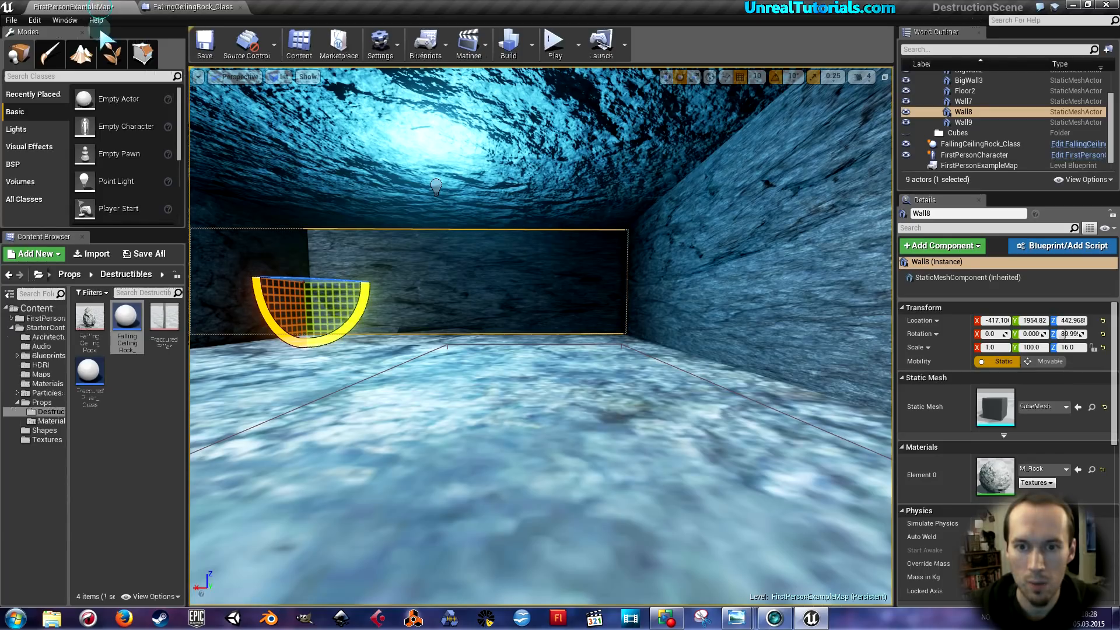
click(205, 46)
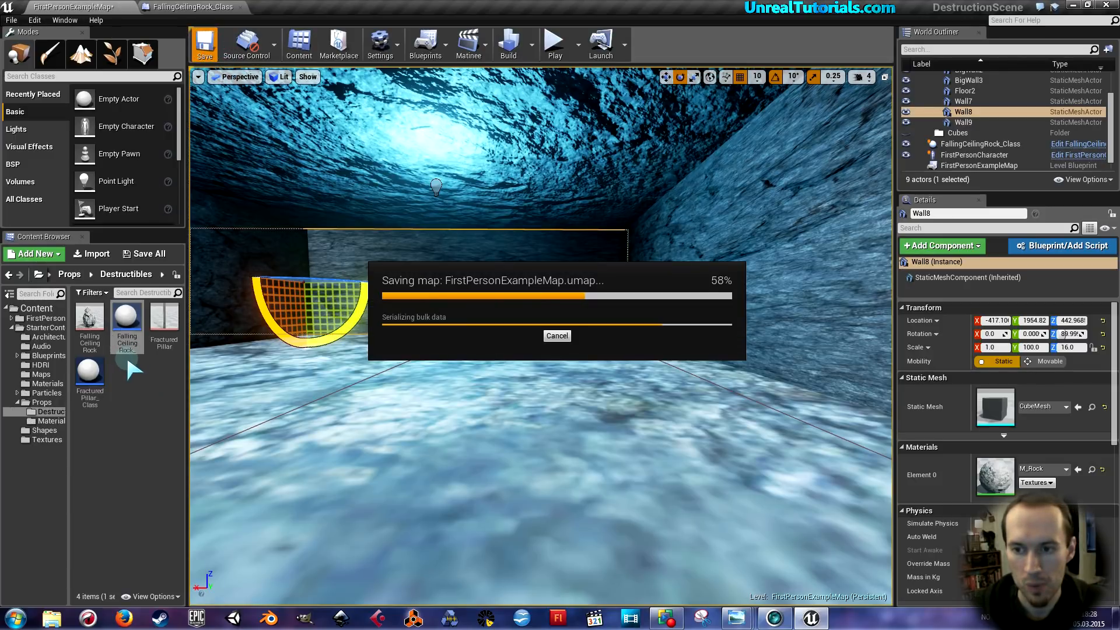
double_click(158, 324)
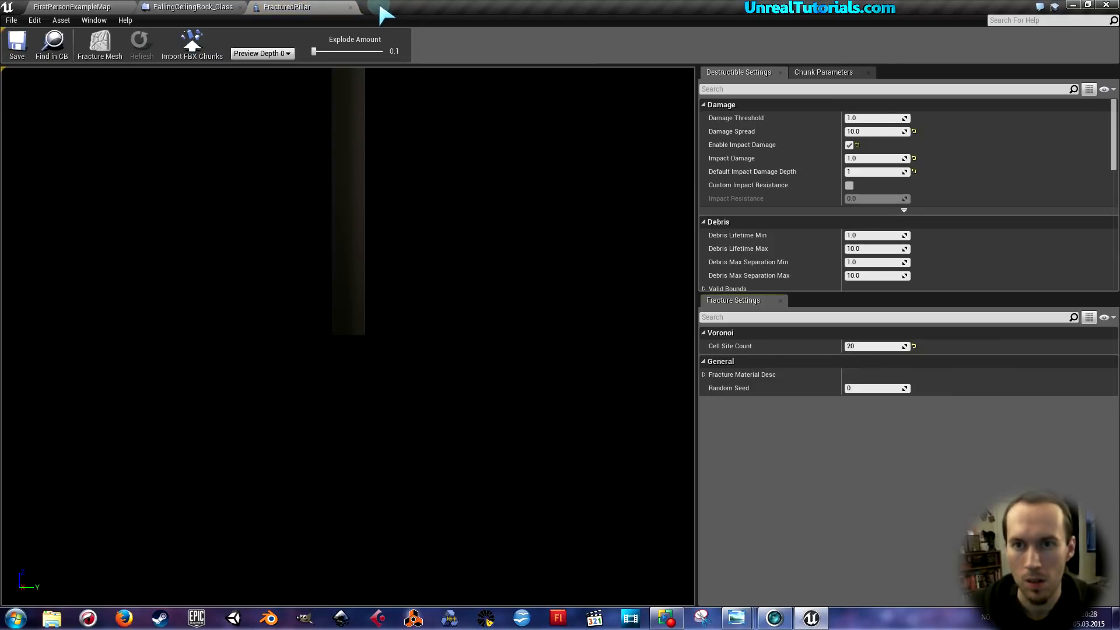
click(350, 7)
click(65, 7)
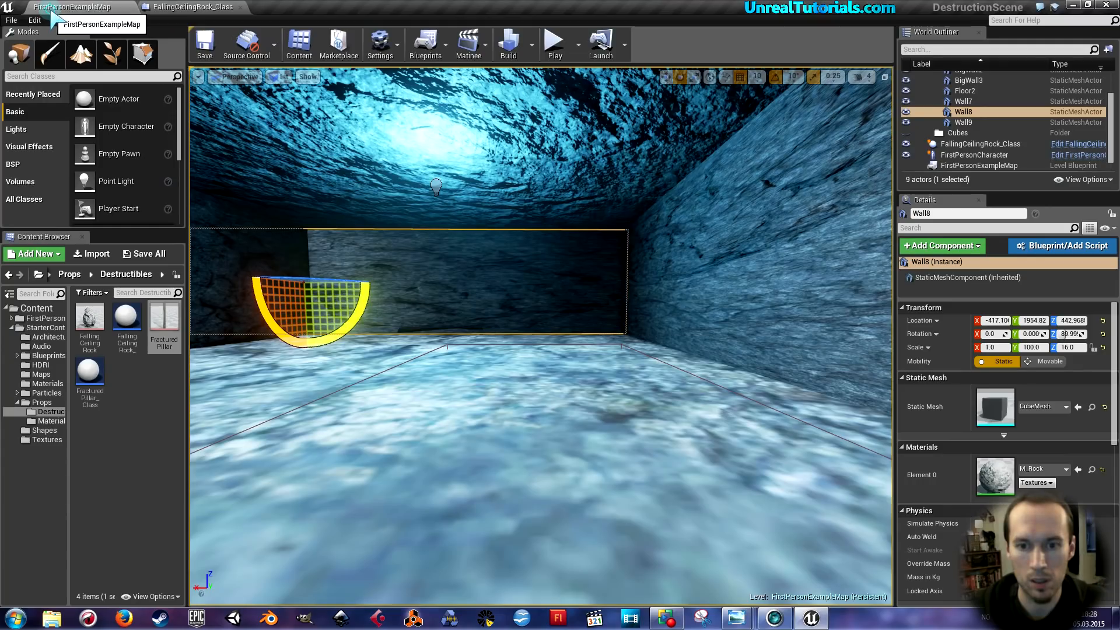
Open the FracturedPillar_Class Blueprint in a separate window and add the FracturedPillar destructible mesh as a component
double_click(105, 377)
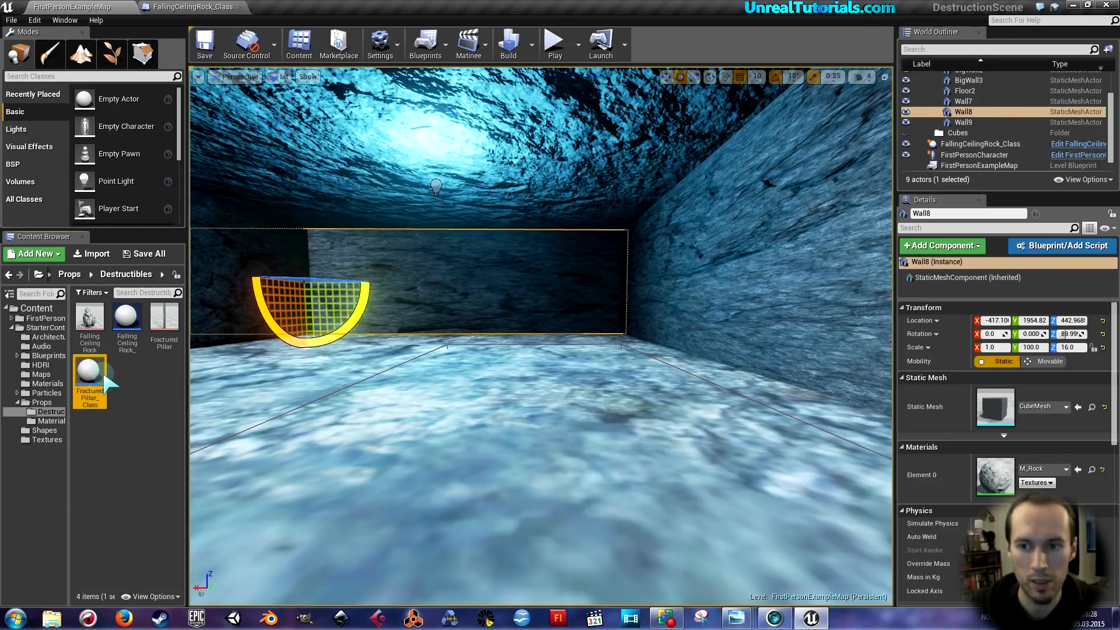
drag(327, 8, 431, 225)
drag(385, 332, 382, 332)
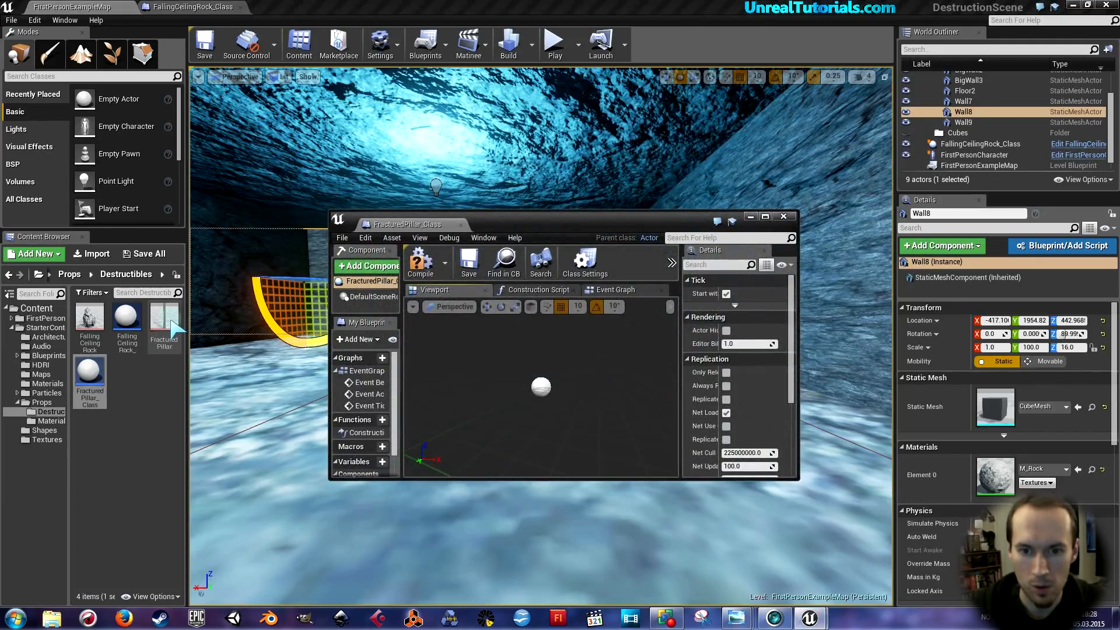
drag(225, 364, 521, 389)
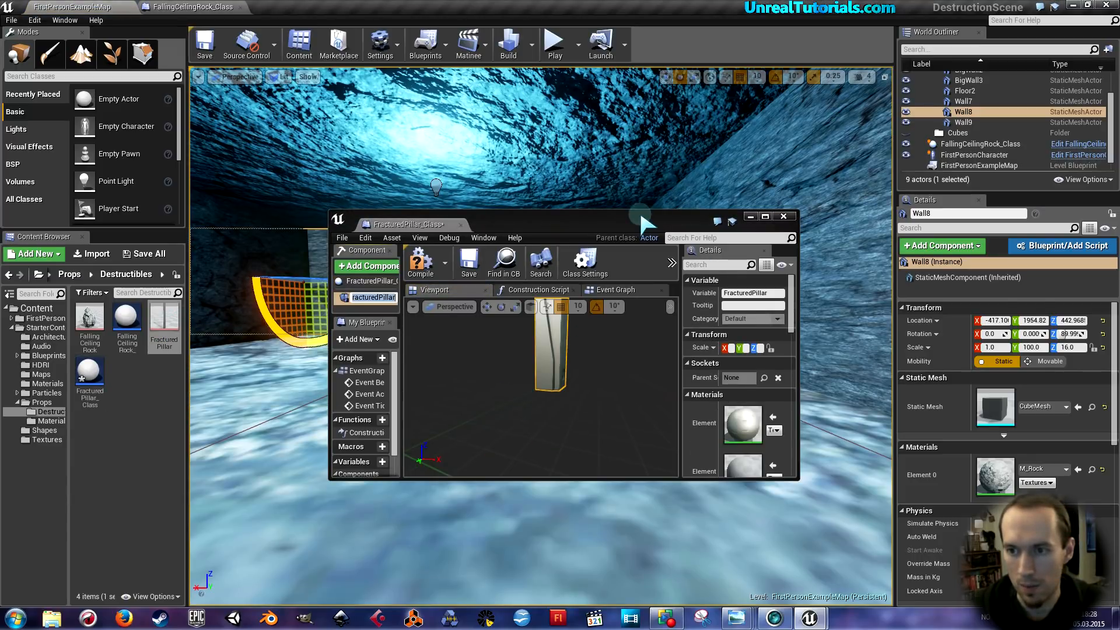
Maximize the Blueprint editor and set the FracturedPillar component's Element 0 material to M_Metal_Rust
click(765, 216)
mouse_move(511, 346)
right_down()
mouse_move(512, 245)
mouse_move(512, 346)
right_up()
key(s)
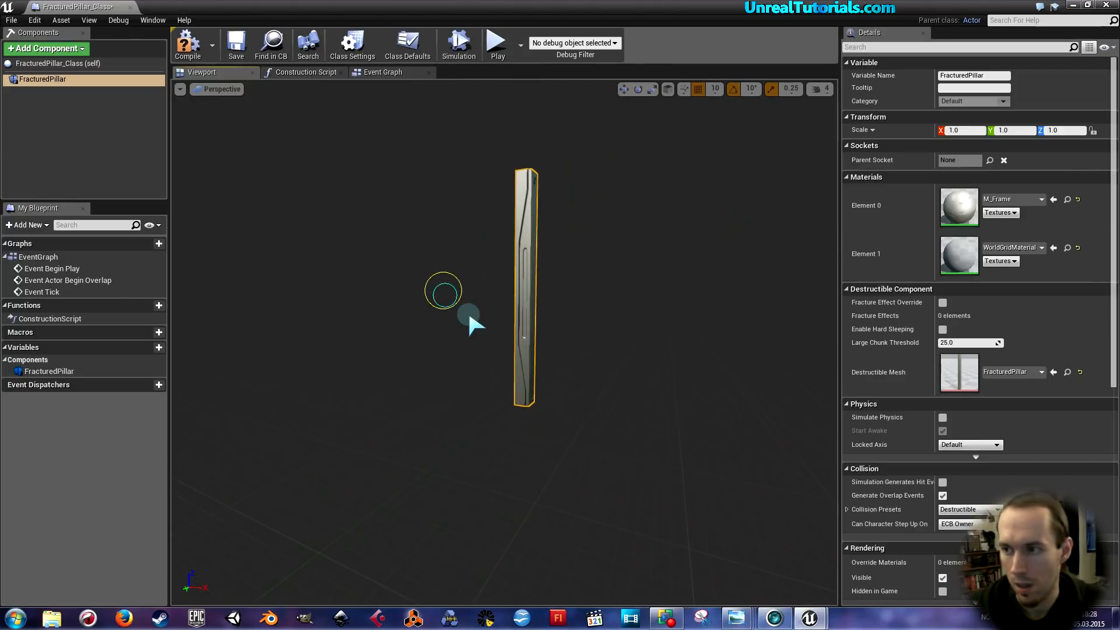
click(997, 199)
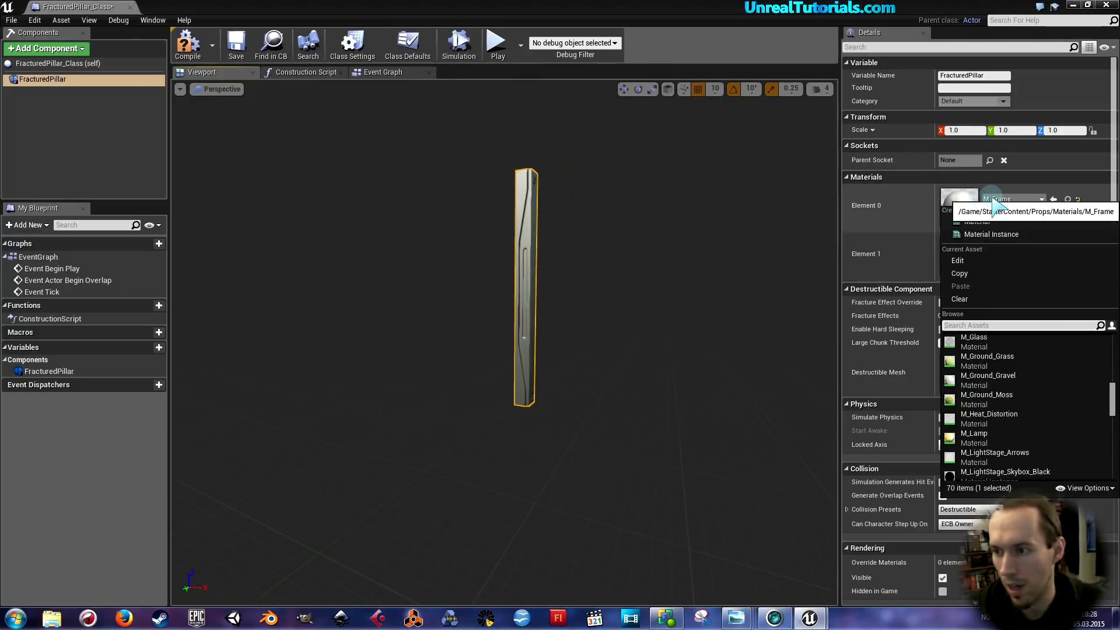
scroll(1022, 370, down, 2)
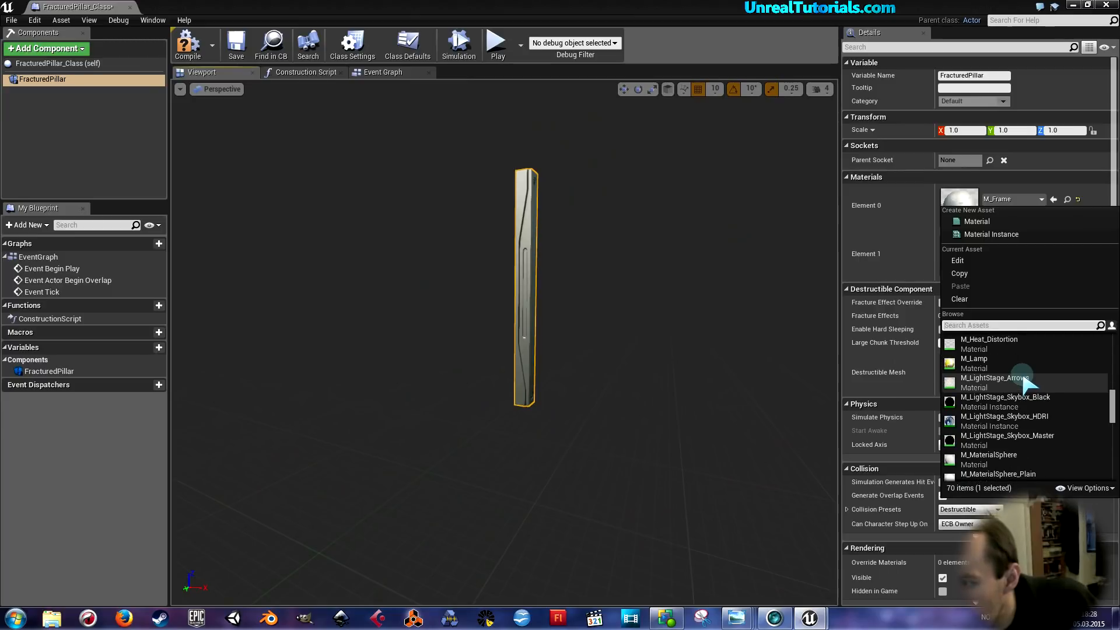
scroll(1022, 373, down, 5)
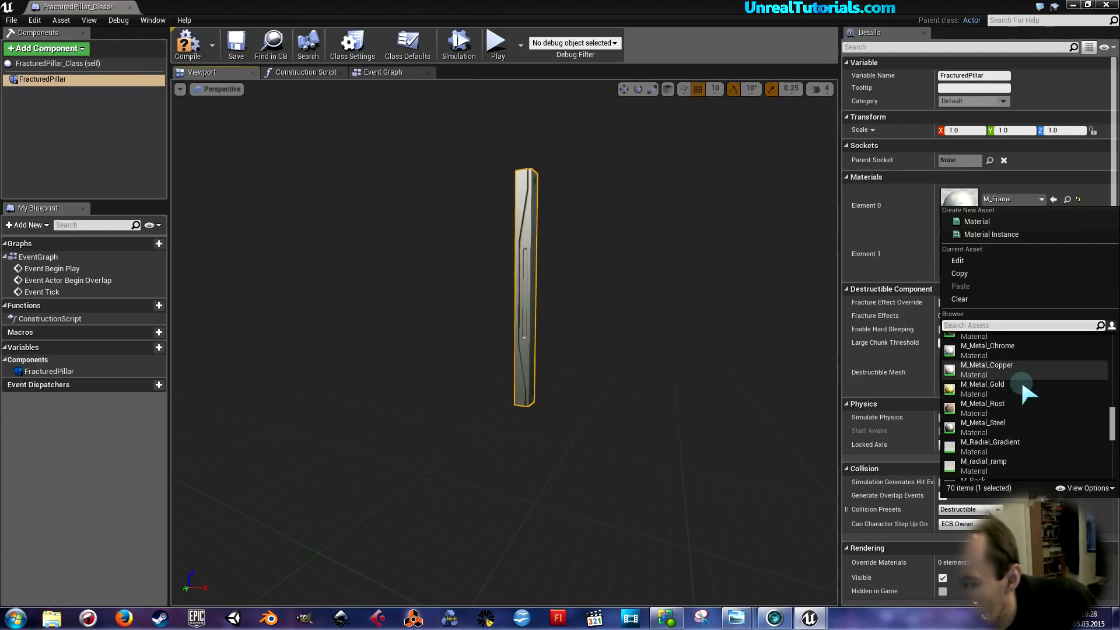
click(992, 406)
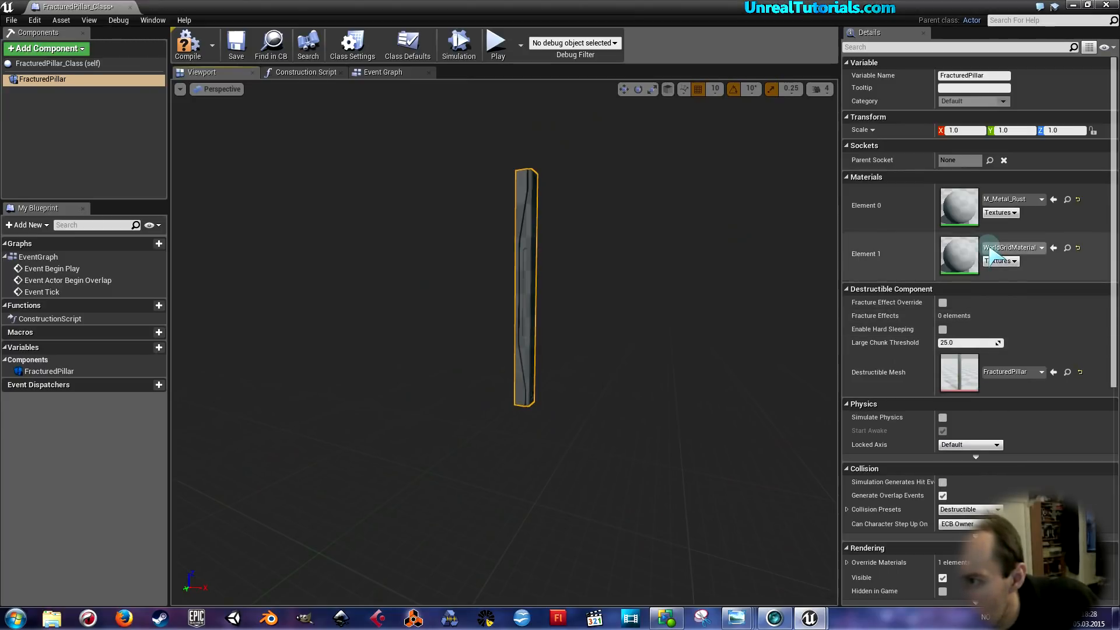
Set the FracturedPillar component's Element 1 material to M_Metal_Rust, searching the material list for "RUST"
click(992, 247)
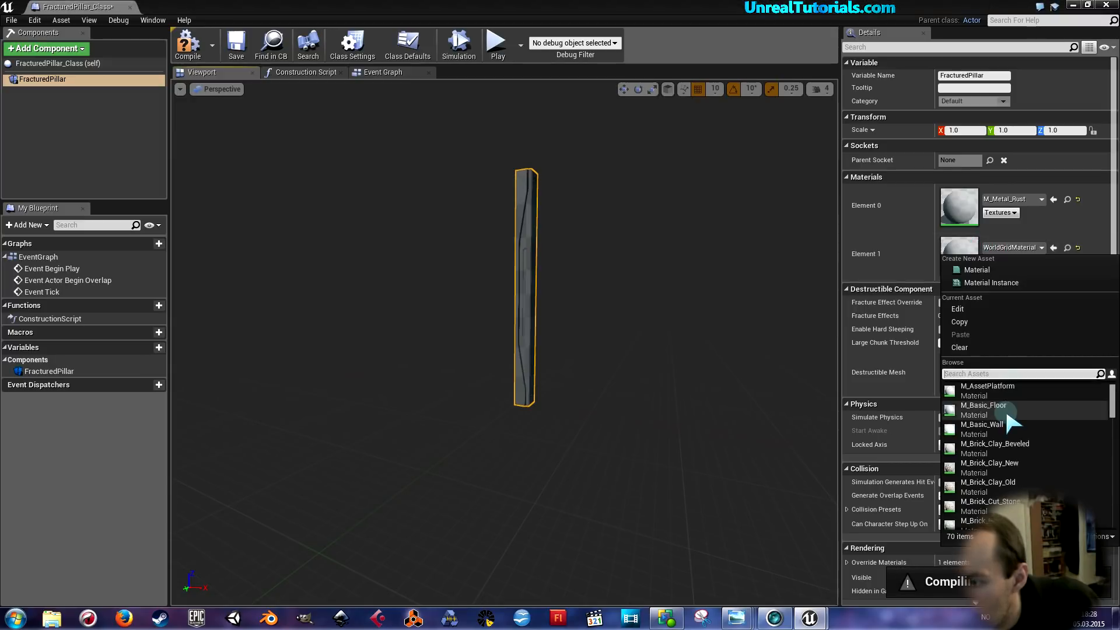
scroll(1012, 417, down, 2)
scroll(1009, 420, down, 3)
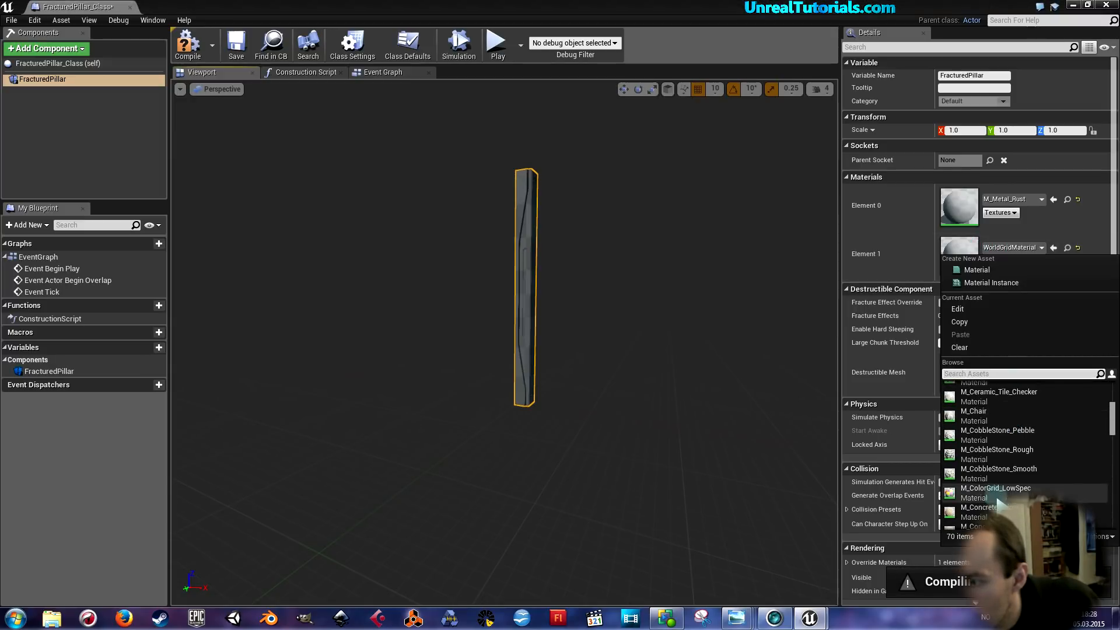
scroll(975, 513, down, 1)
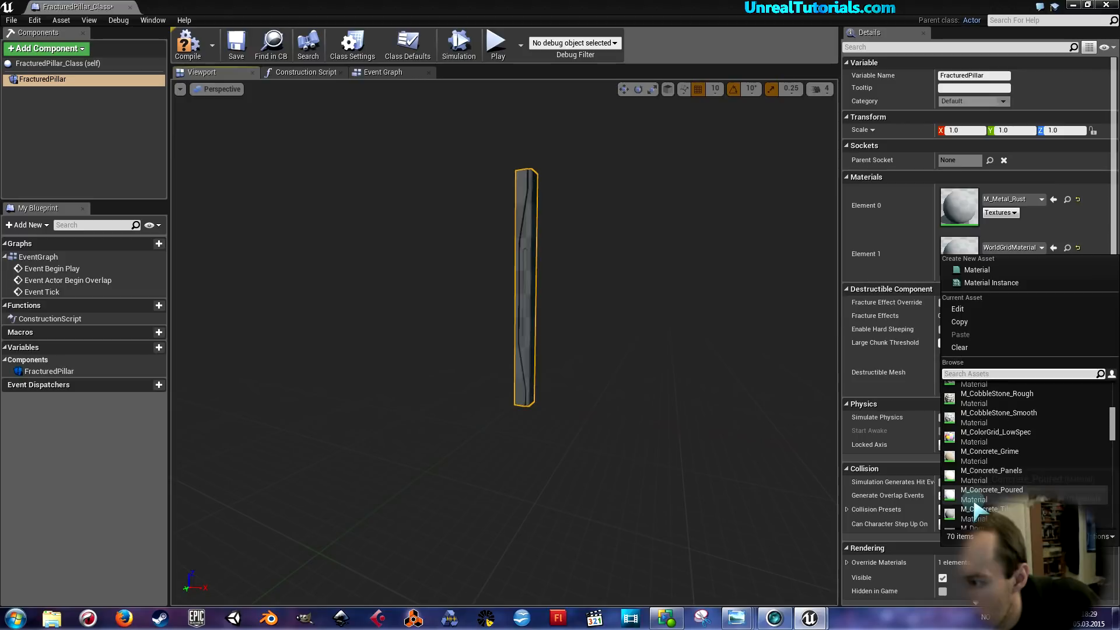
scroll(1045, 451, down, 3)
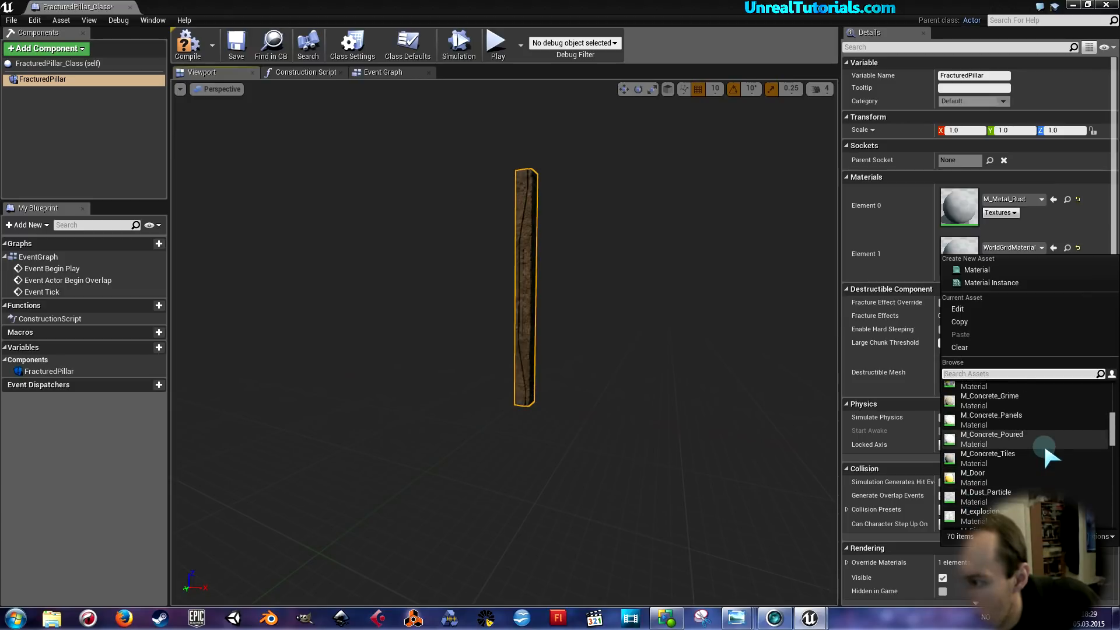
scroll(1044, 442, down, 1)
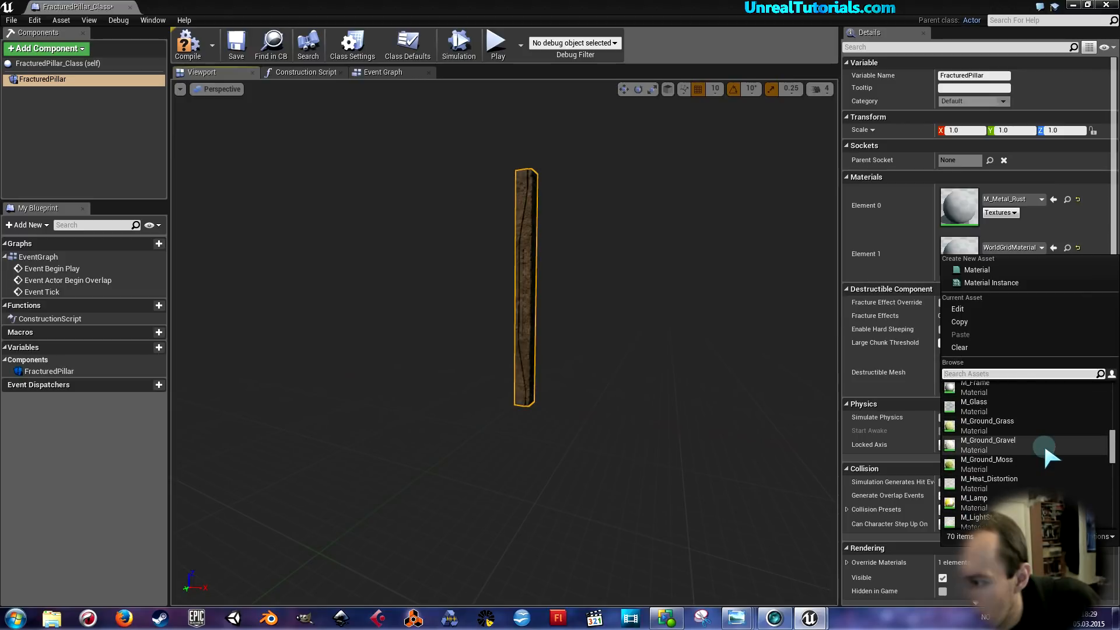
scroll(1044, 441, up, 3)
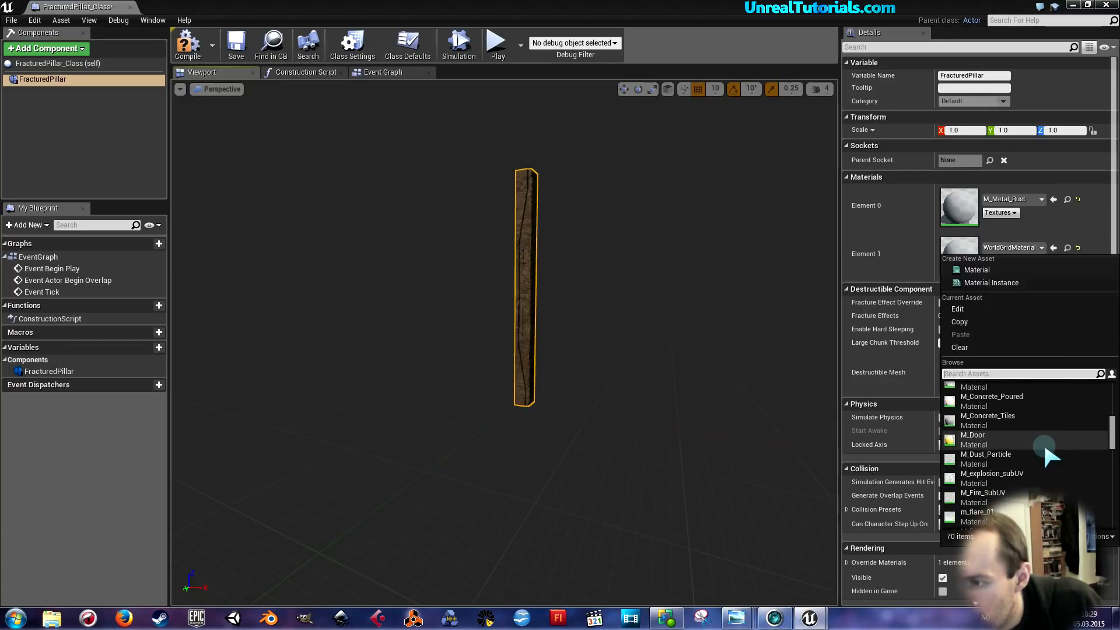
scroll(1043, 441, up, 1)
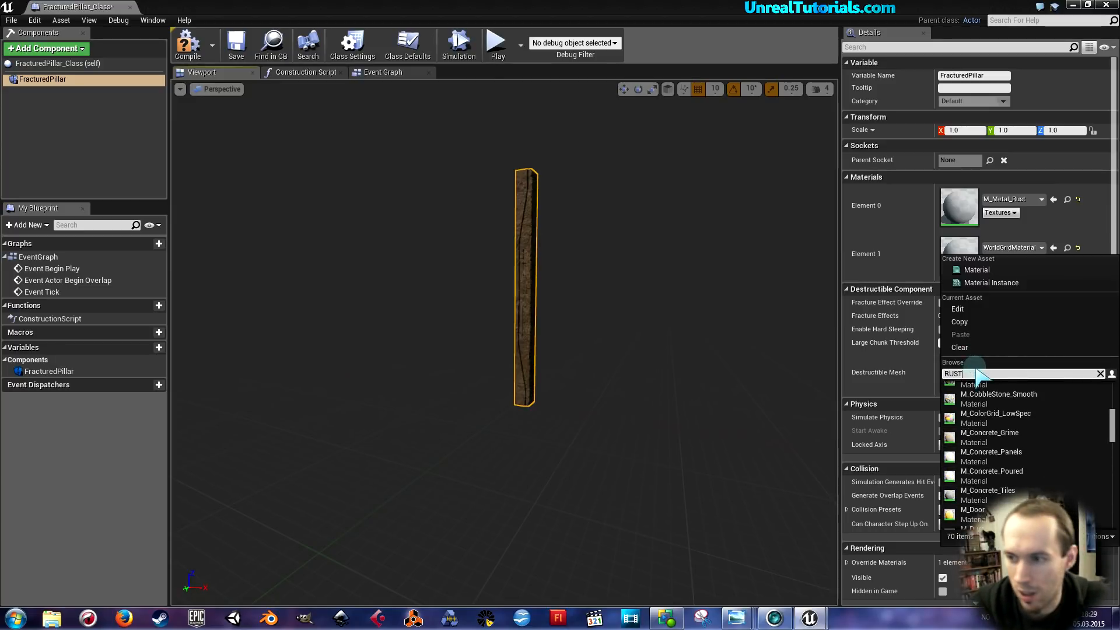
click(980, 389)
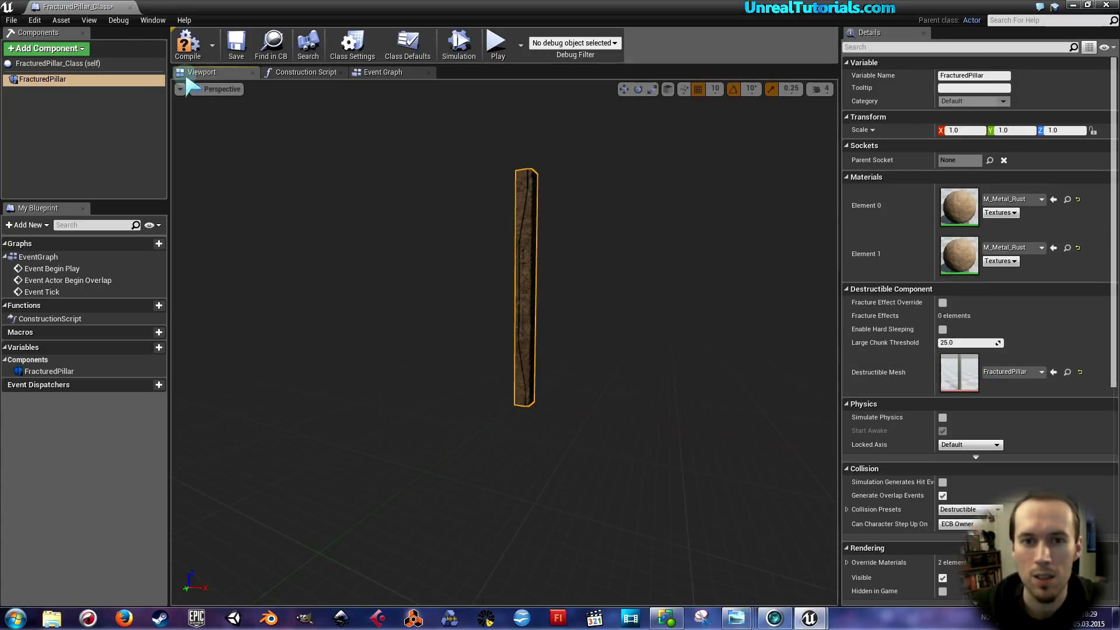
Add a Box Collision component named PillarCollision to the pillar Blueprint, and compile and save it
click(69, 52)
text(box)
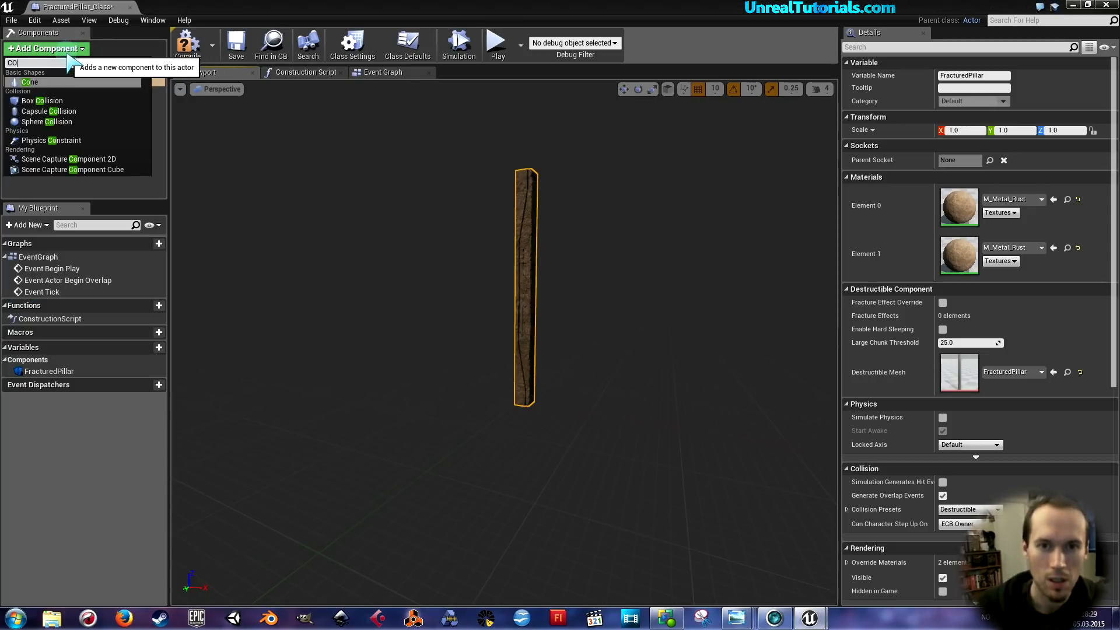
key(Return)
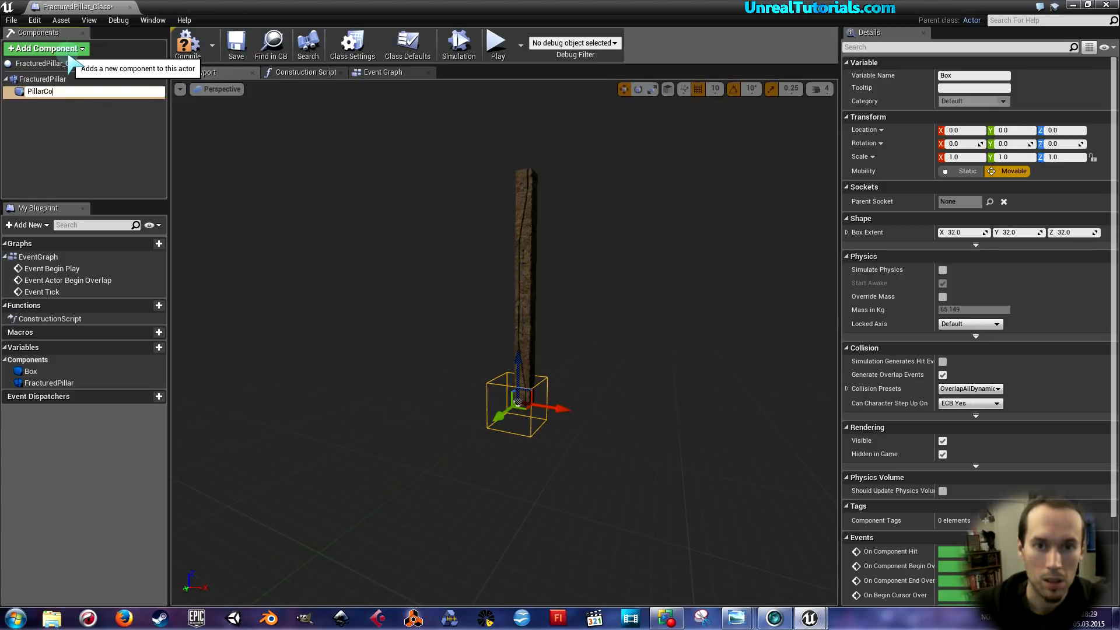
key(Return)
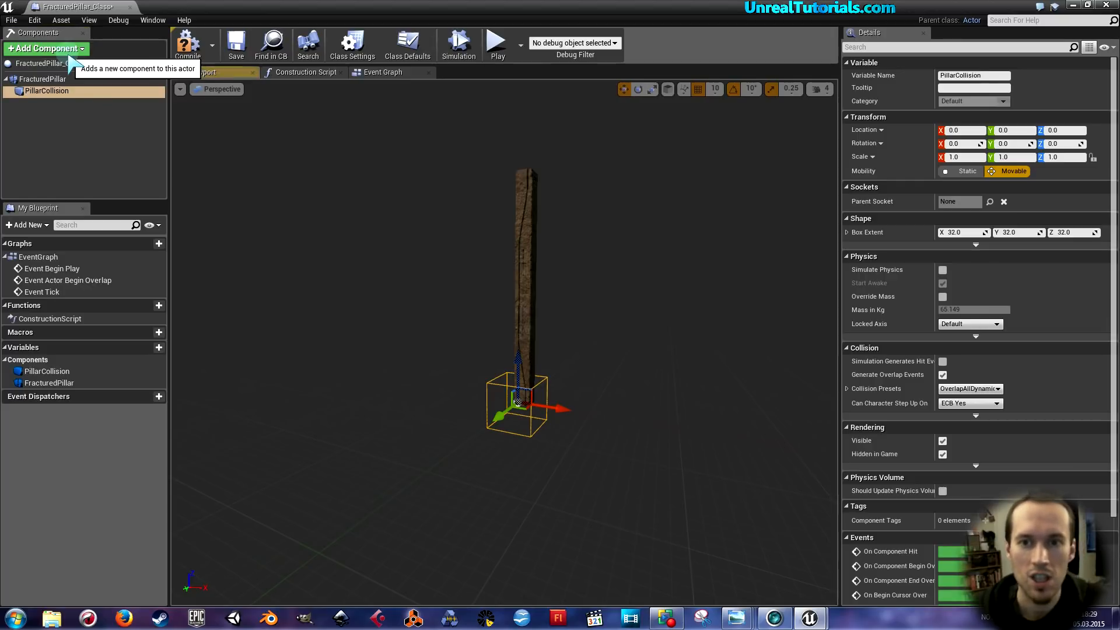
click(188, 46)
click(236, 44)
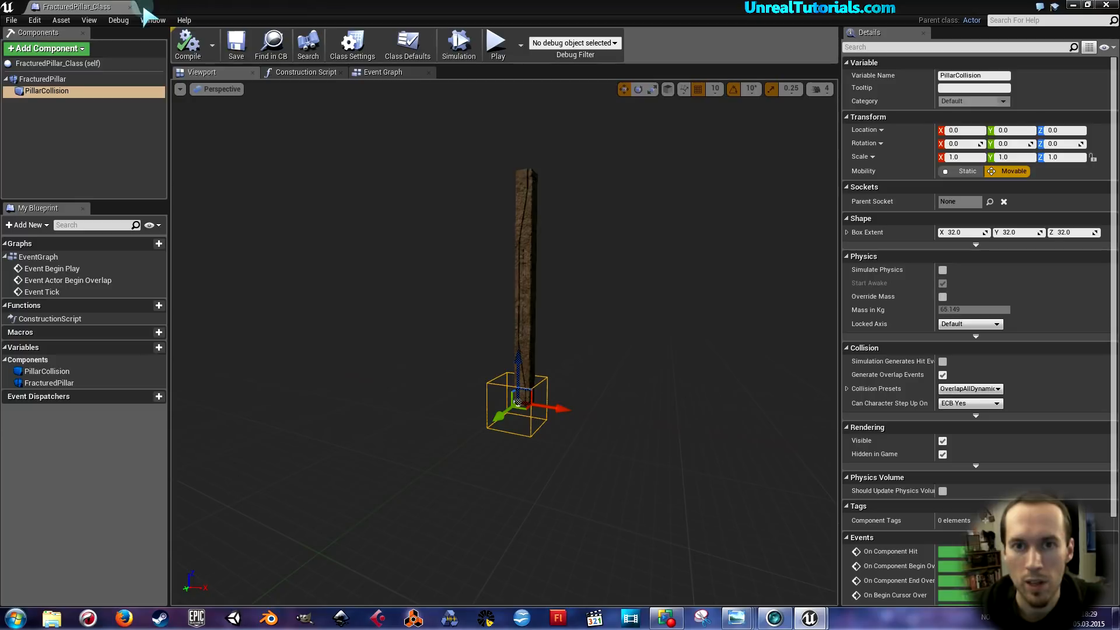
Restore the FracturedPillar_Class editor to a smaller floating window over the level, leaving its asset visible in the Content Browser
drag(98, 11, 153, 162)
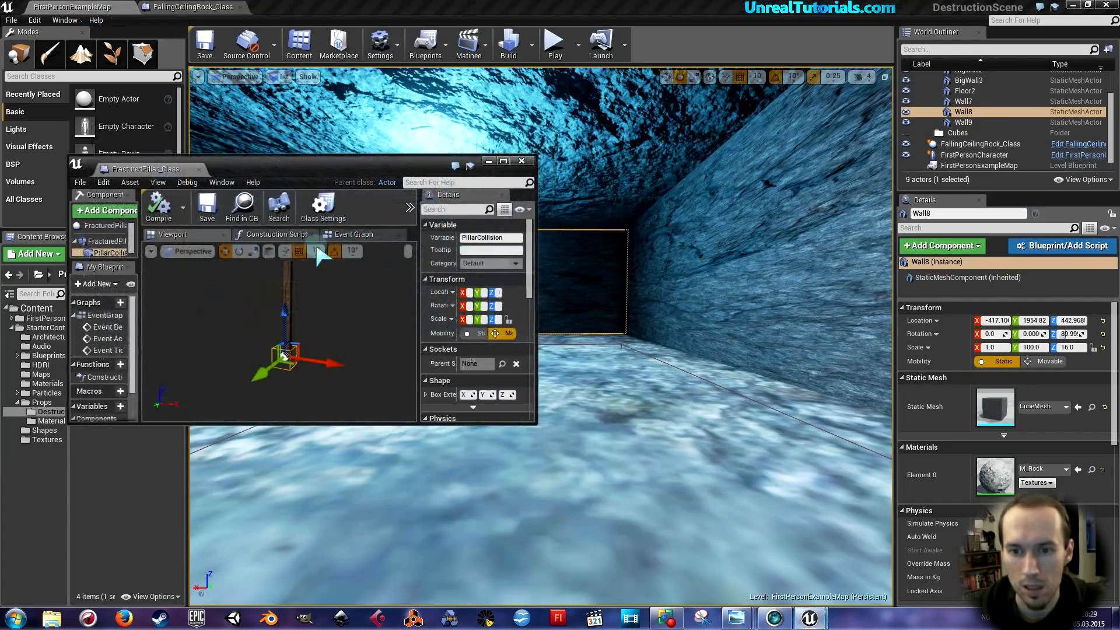
drag(283, 162, 368, 153)
drag(489, 436, 432, 455)
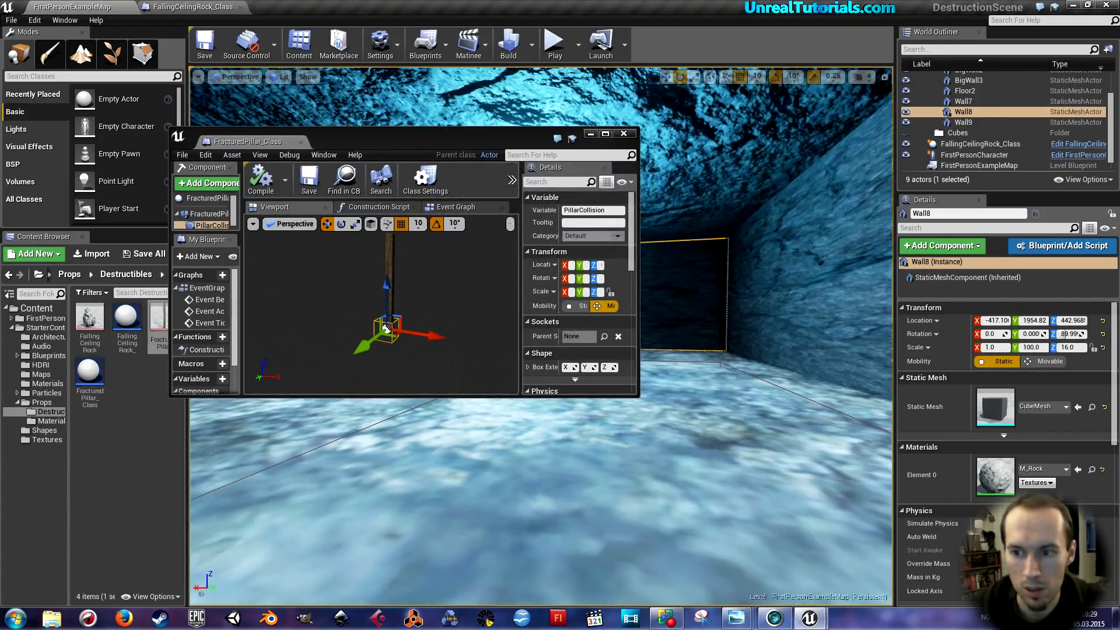
Place a FracturedPillar_Class instance on the cave floor in the level
right_drag(608, 448, 659, 444)
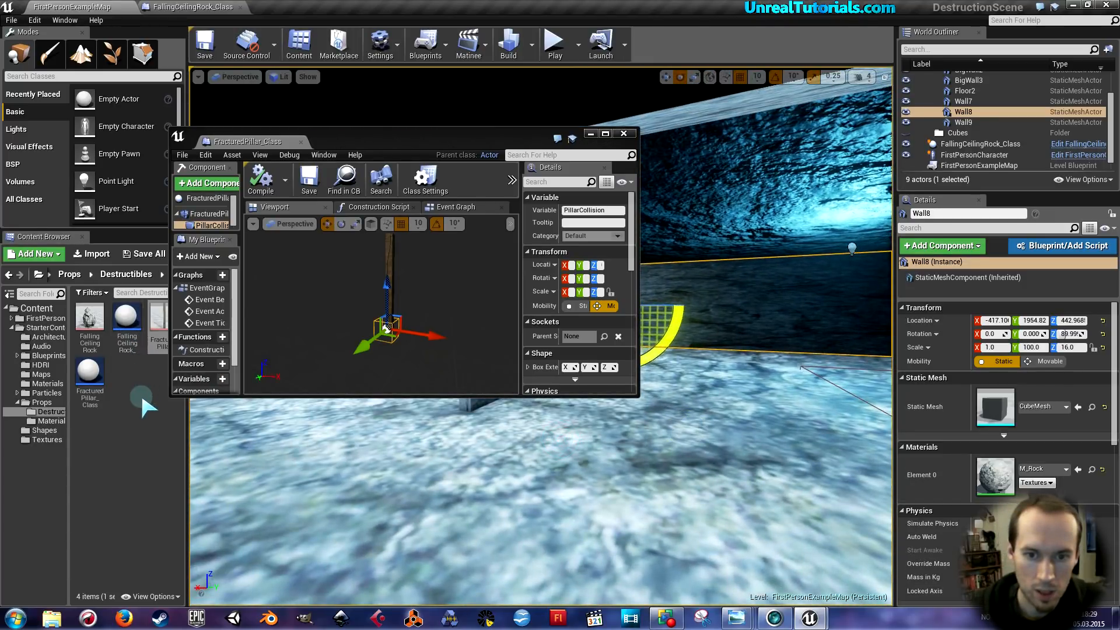
drag(93, 382, 637, 396)
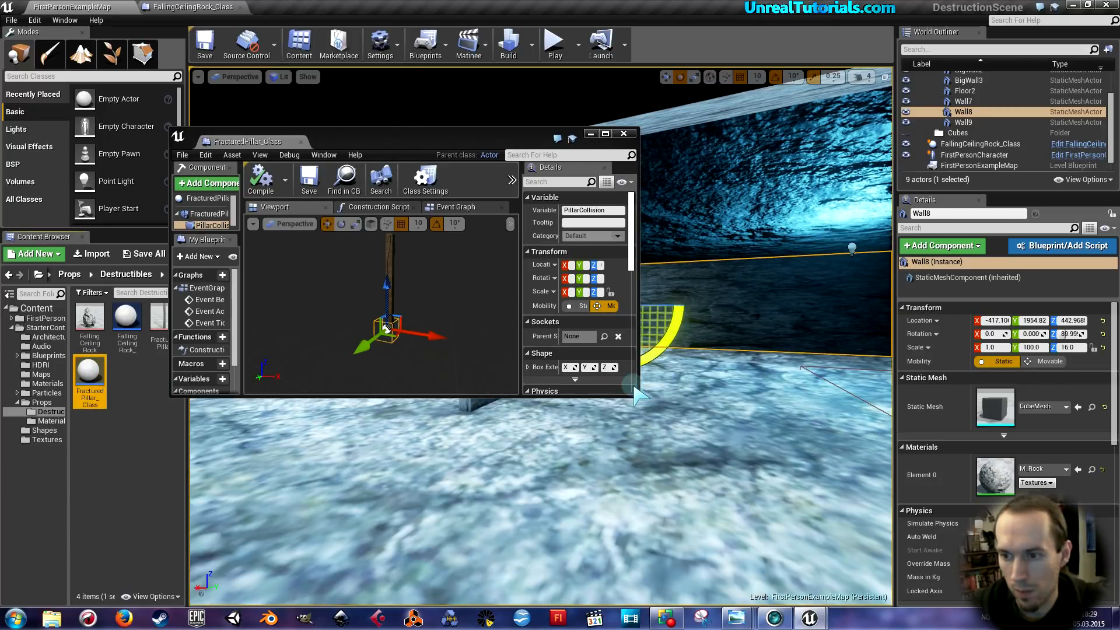
drag(92, 387, 671, 408)
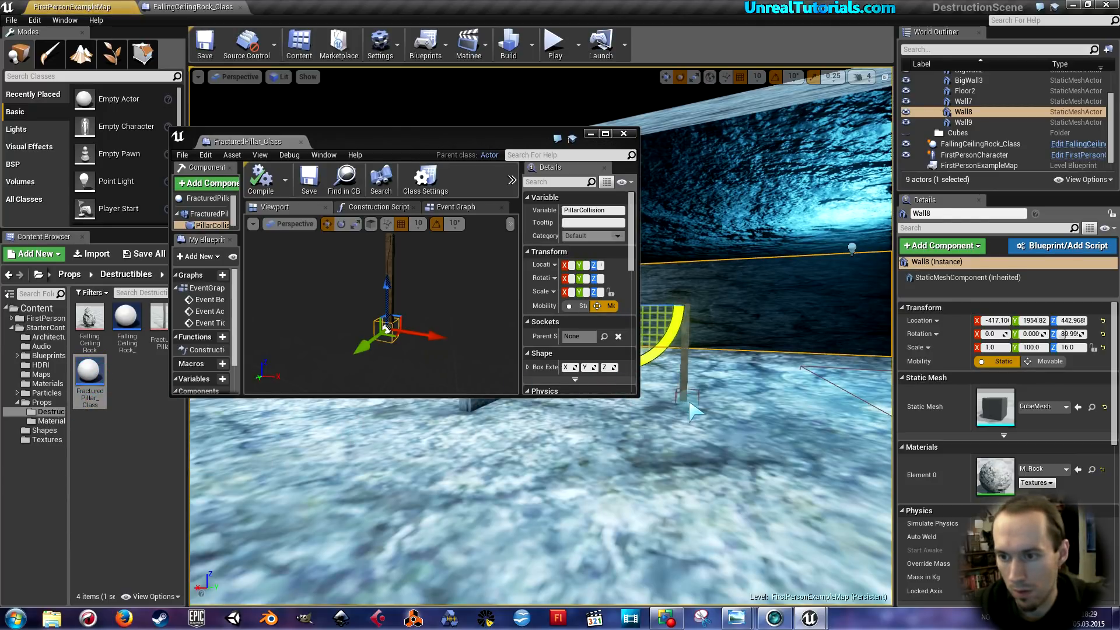
key(w)
right_drag(670, 408, 681, 411)
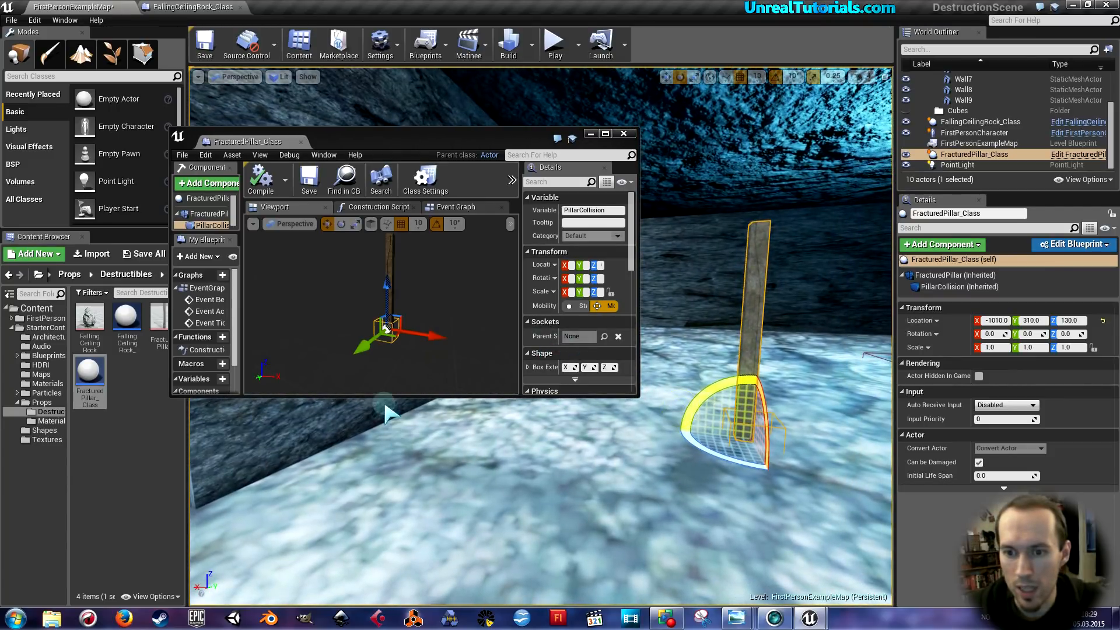
Enlarge the floating Blueprint editor and widen the area showing the component's properties
drag(387, 398, 385, 515)
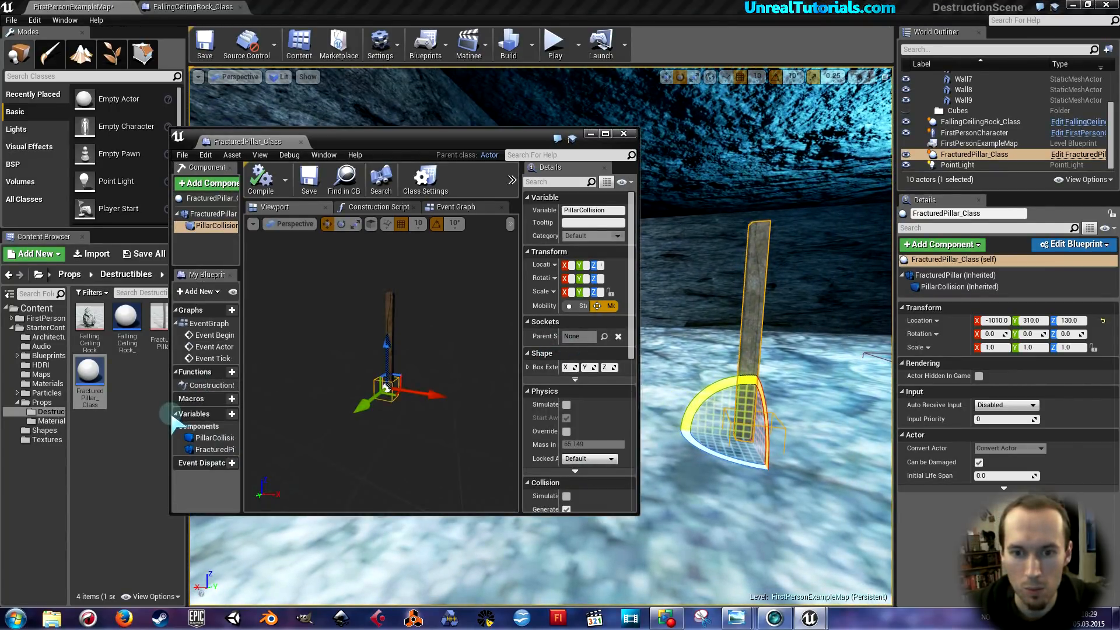
drag(171, 417, 42, 418)
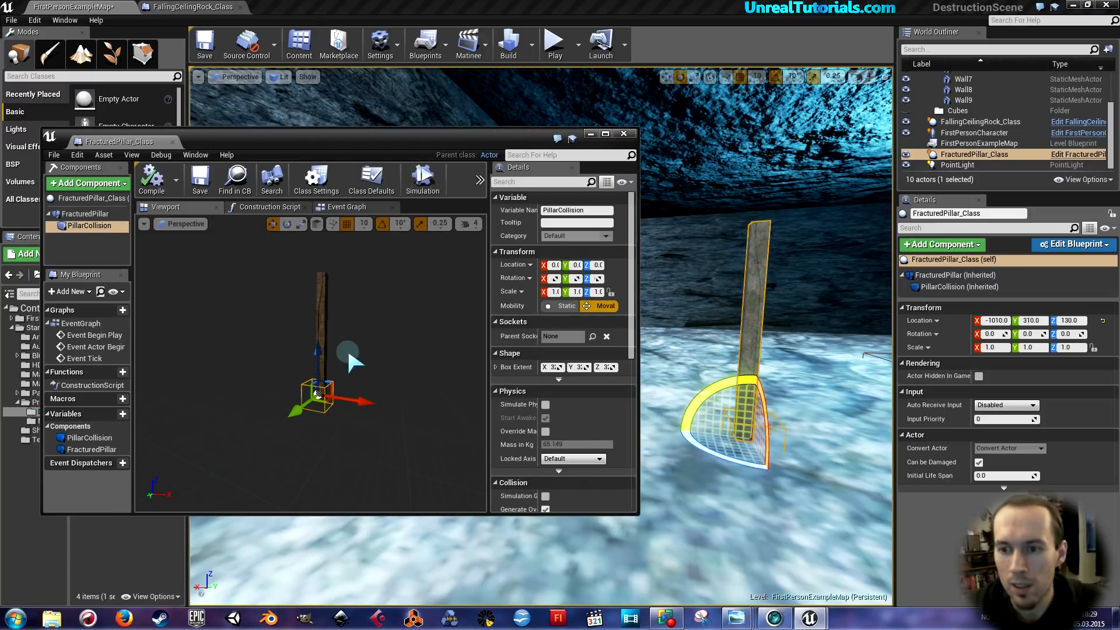
drag(492, 327, 390, 334)
Scale the FracturedPillar component to 2.0 on the X, Y and Z axes
click(270, 327)
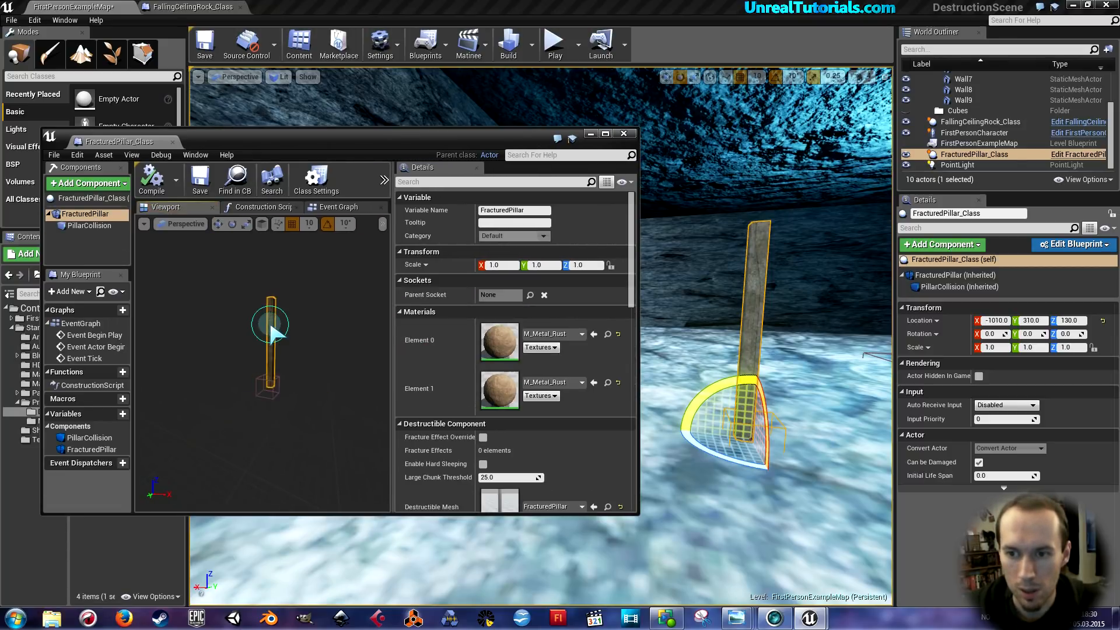
click(507, 266)
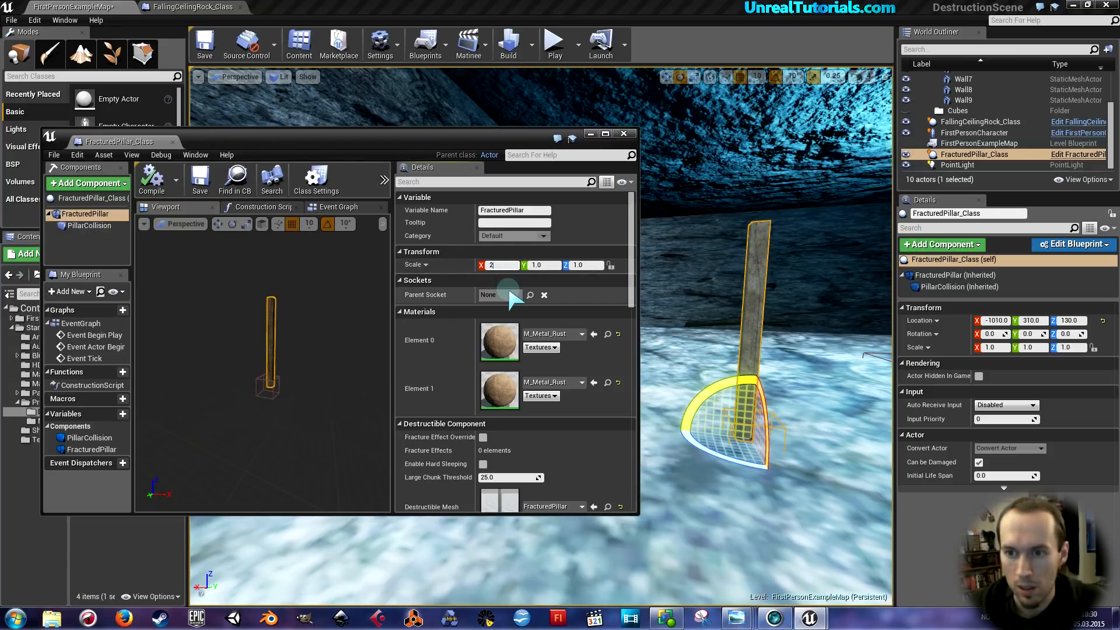
key(Return)
key(Return)
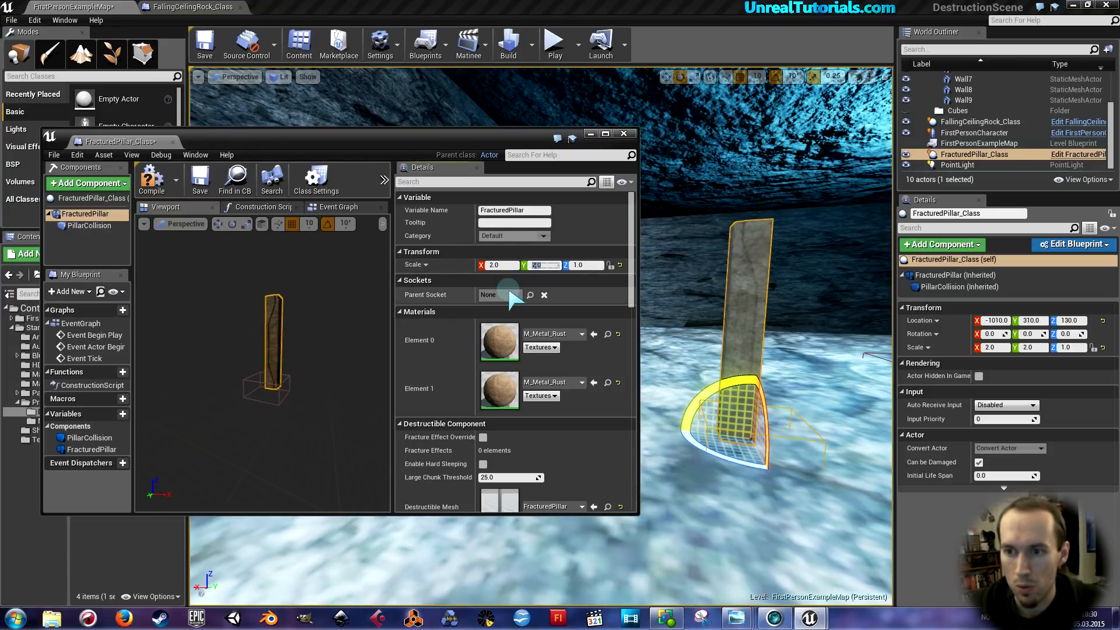
text(2)
key(Return)
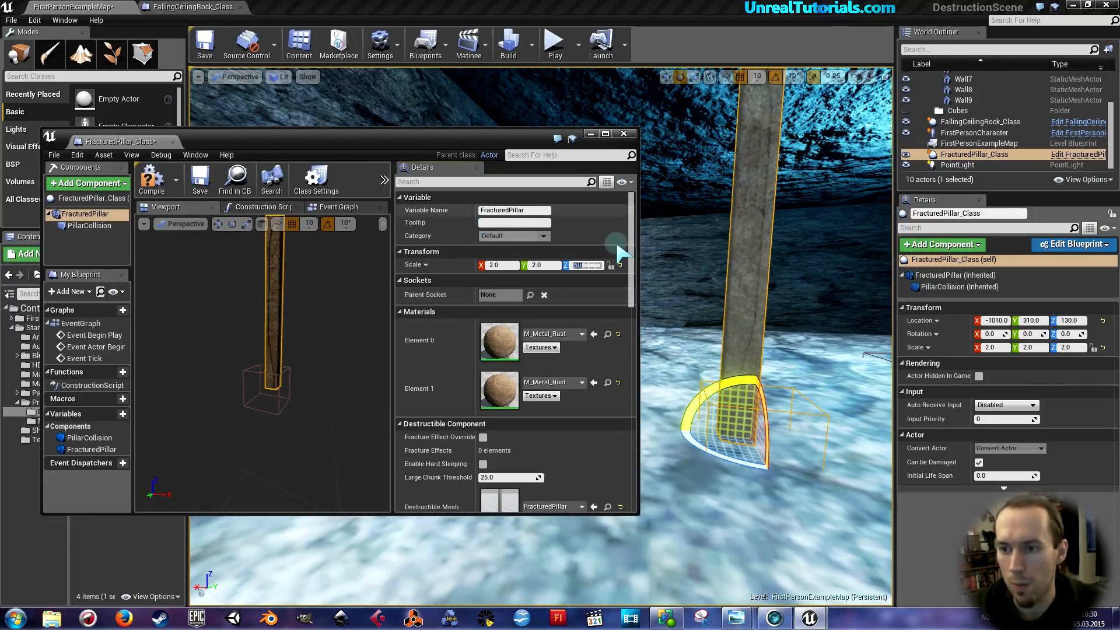
Rearrange the Blueprint editor for a wider viewport and stretch the PillarCollision box along Y to a scale of about 5.6
right_drag(670, 262, 680, 287)
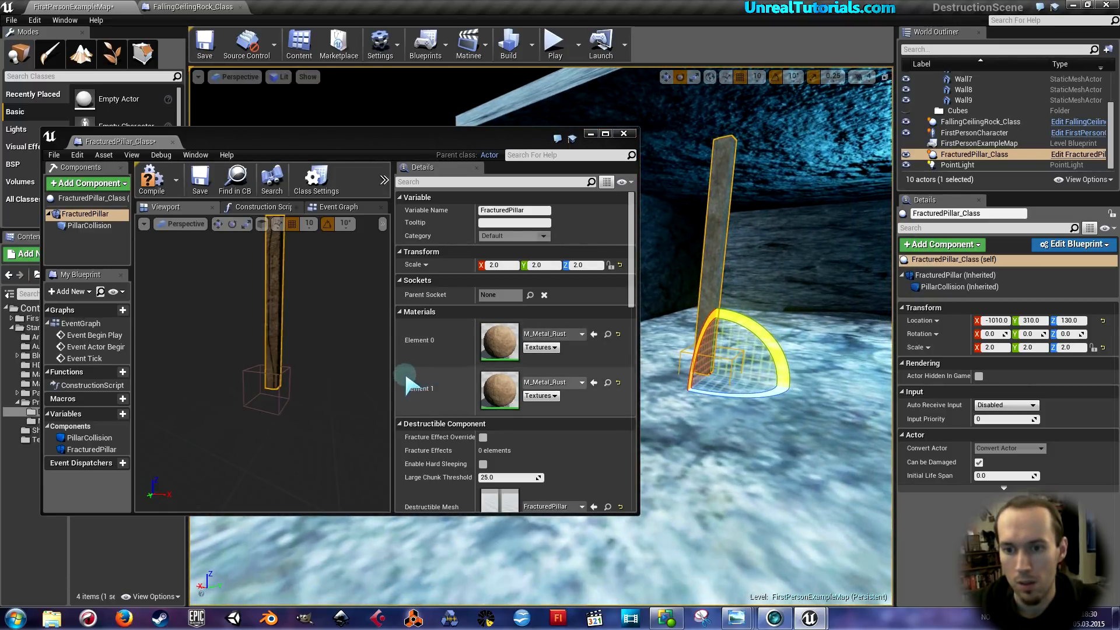
drag(391, 371, 488, 383)
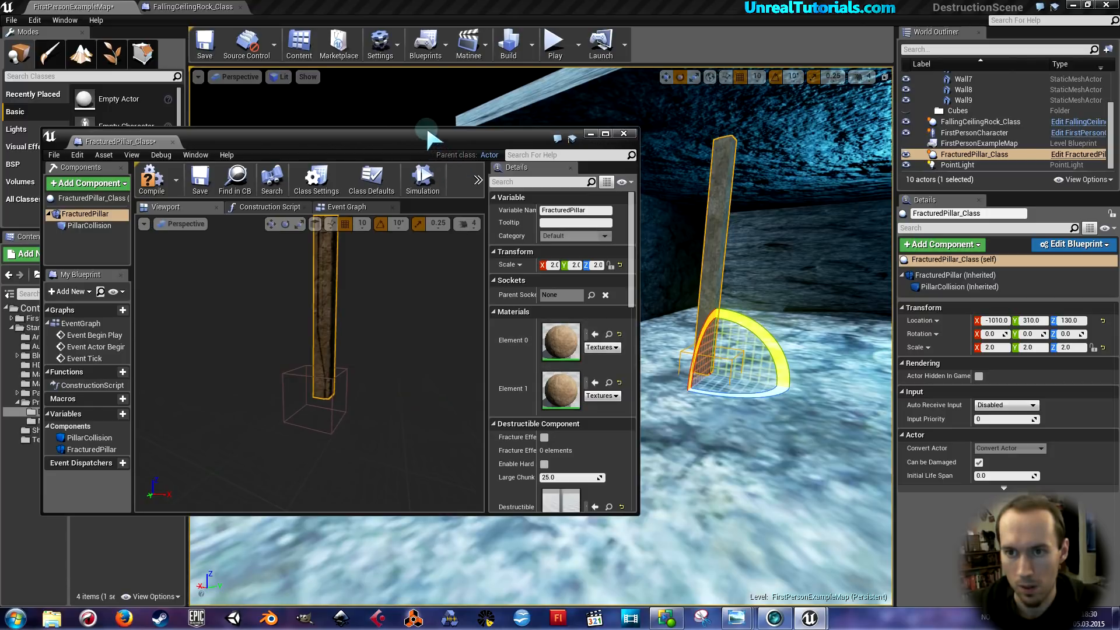
drag(431, 139, 369, 46)
click(245, 320)
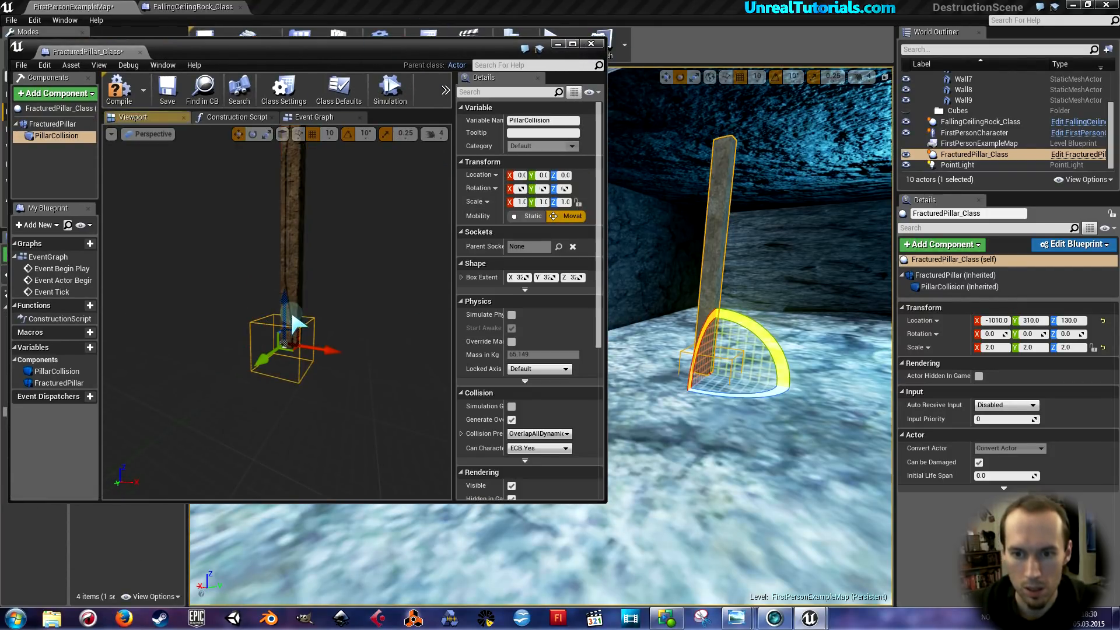
key(e)
key(r)
drag(277, 359, 233, 385)
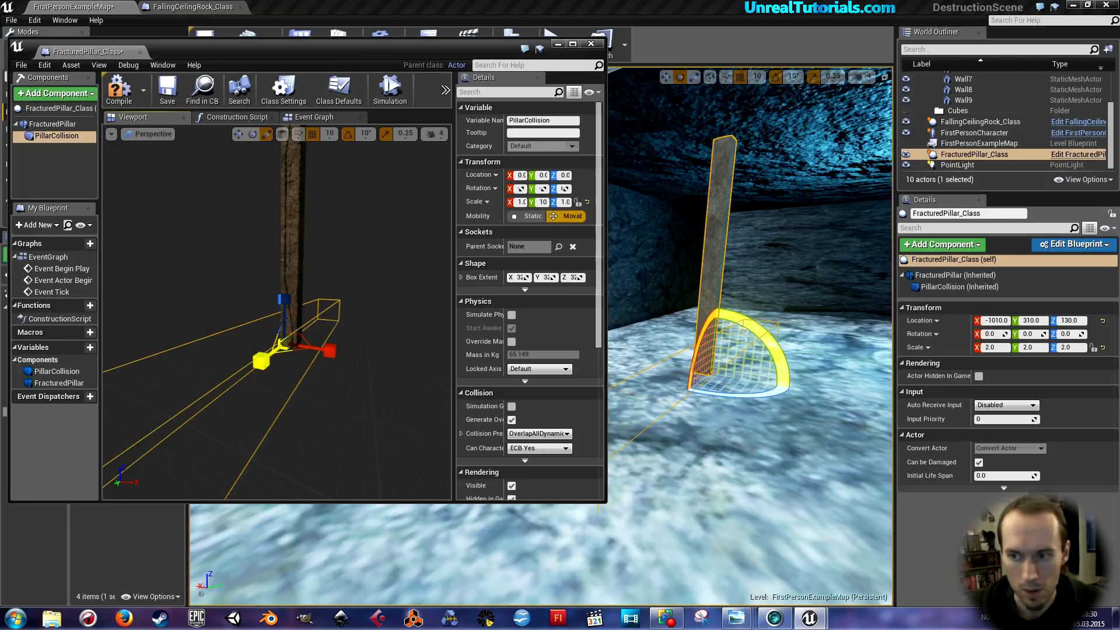
Resize the PillarCollision box to a scale of about 7.1 in X, 11 in Y and 0.7 in Z, and shift it along Y
right_drag(354, 351, 326, 351)
key(s)
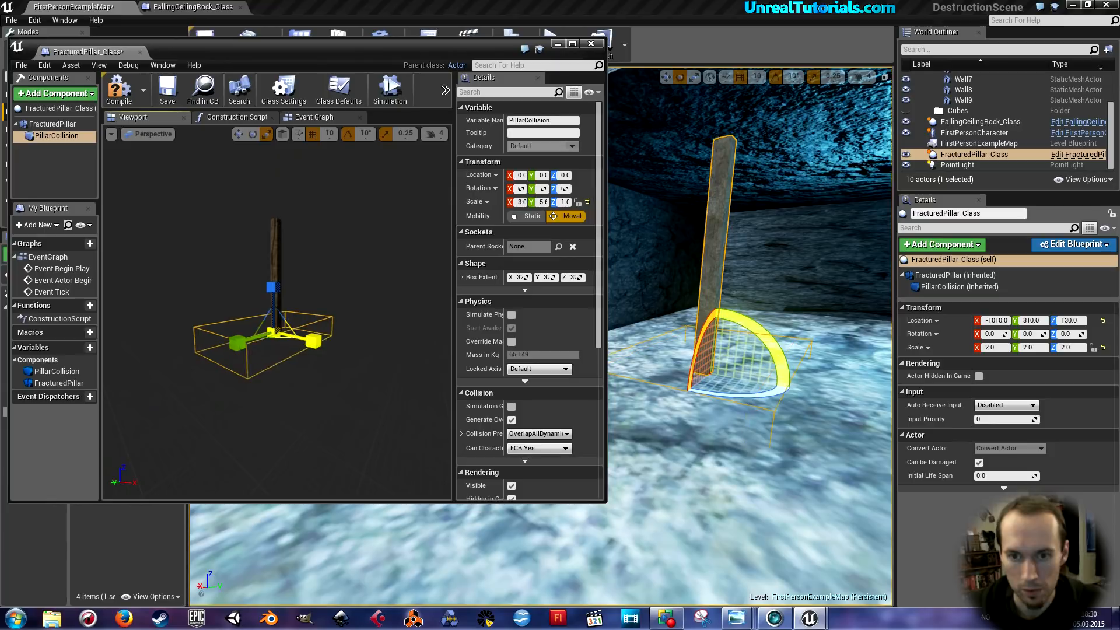
mouse_move(314, 340)
mouse_down()
mouse_move(350, 338)
mouse_move(311, 336)
mouse_up()
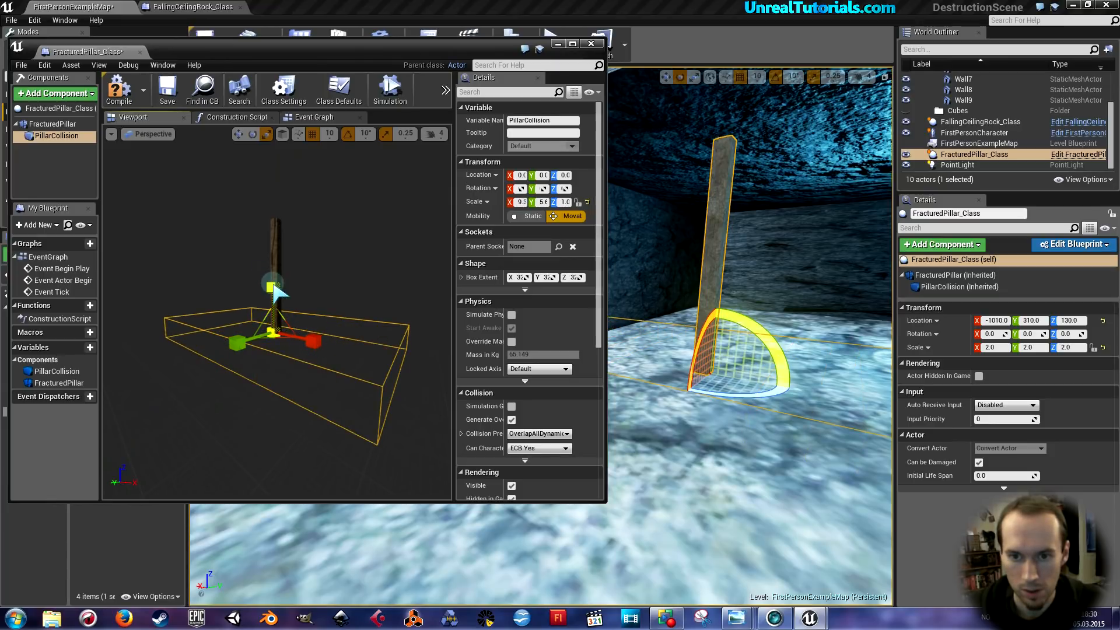
drag(274, 286, 273, 297)
drag(313, 348, 289, 348)
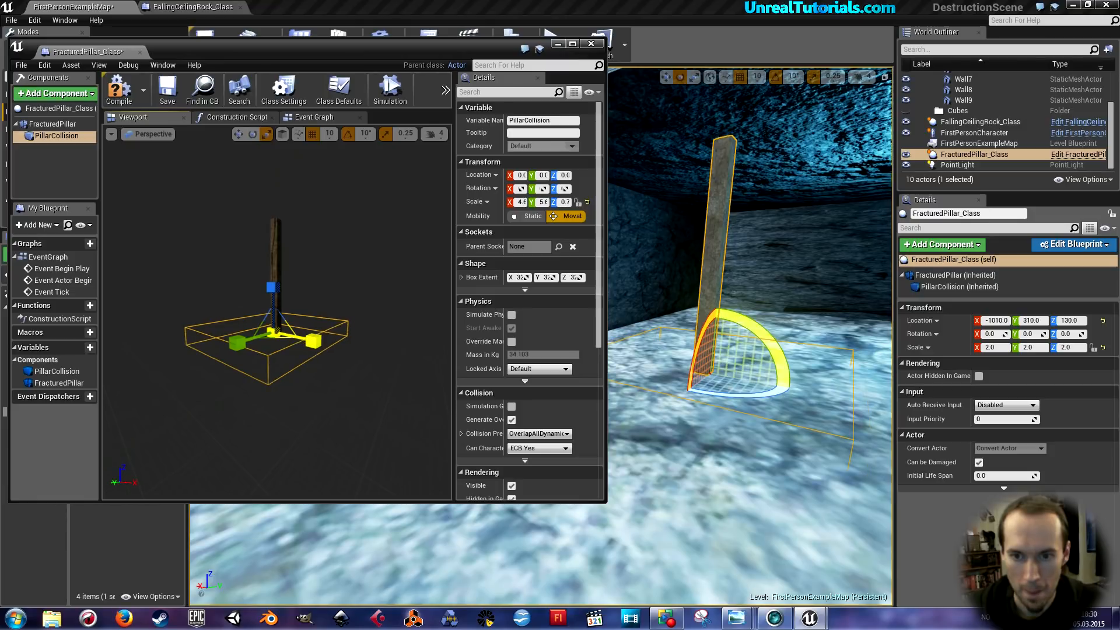
drag(313, 340, 336, 340)
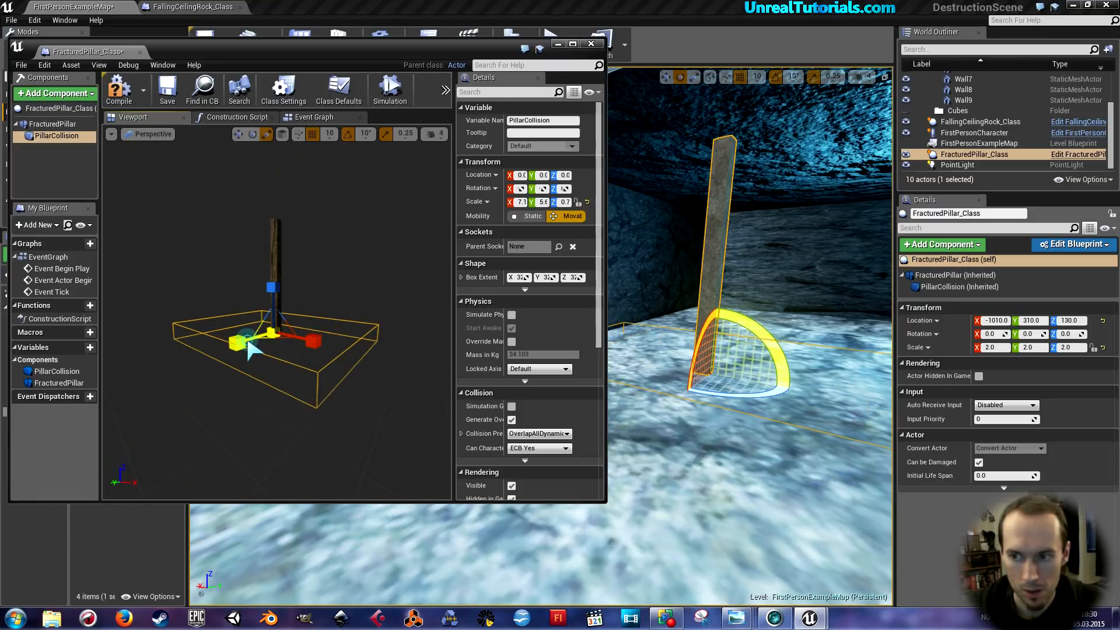
mouse_move(251, 348)
mouse_down()
mouse_move(210, 355)
mouse_move(248, 343)
mouse_up()
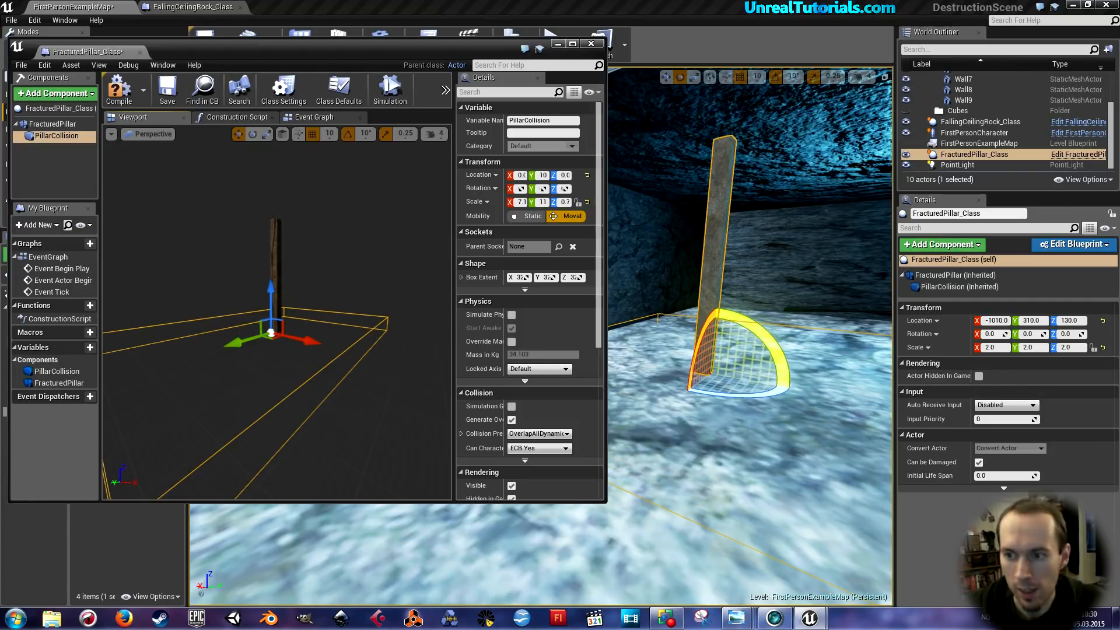
Select the FracturedPillar component in the Blueprint viewport, and compile and save the FracturedPillar_Class Blueprint
right_drag(750, 409, 790, 370)
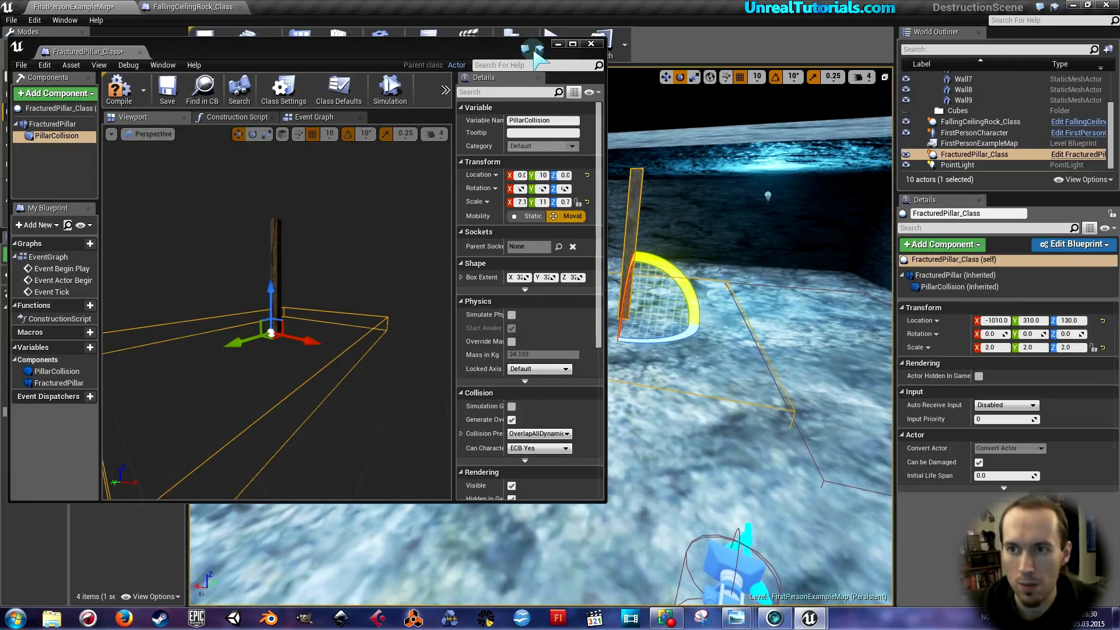
click(277, 253)
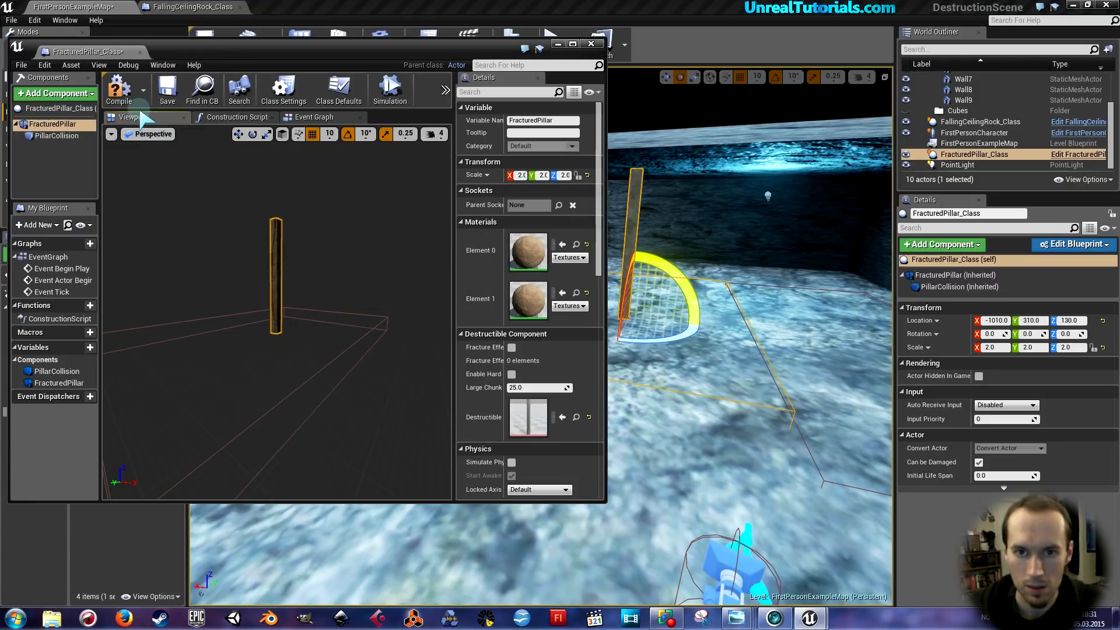
click(119, 88)
click(165, 93)
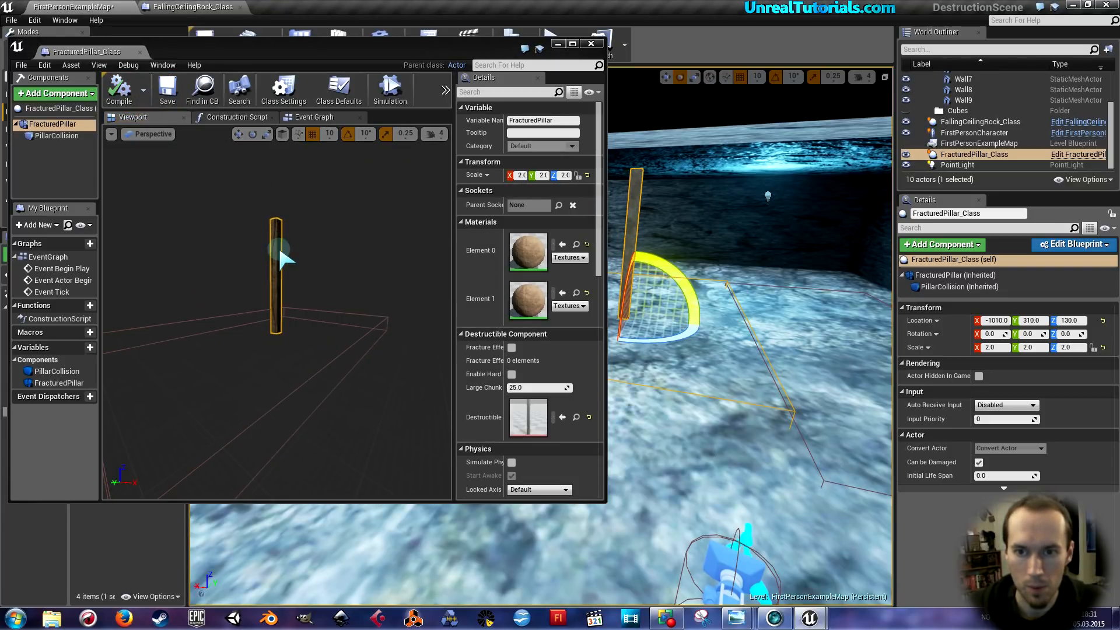
Add an On Component Hit event for the FracturedPillar component, maximize the Blueprint editor and reposition the event node
scroll(521, 312, down, 5)
scroll(521, 312, down, 4)
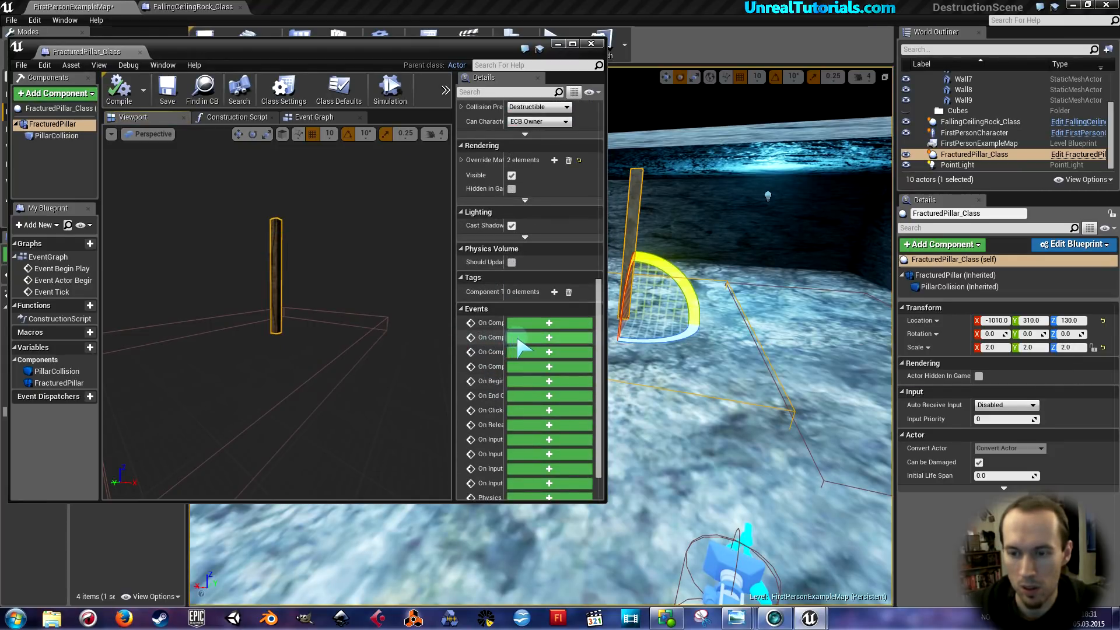
click(518, 339)
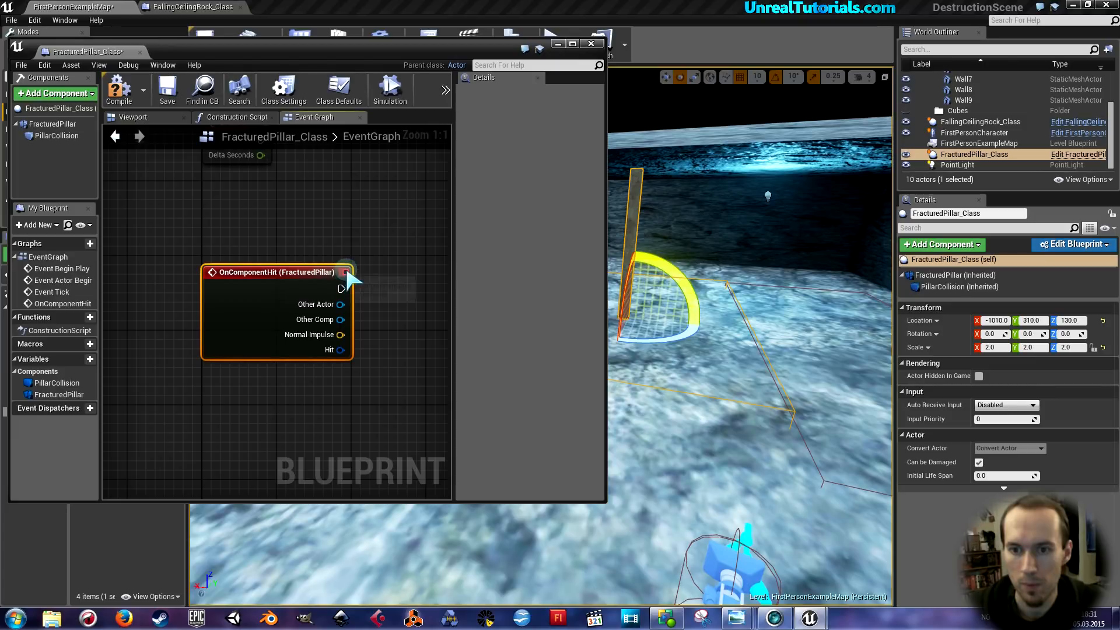
click(574, 45)
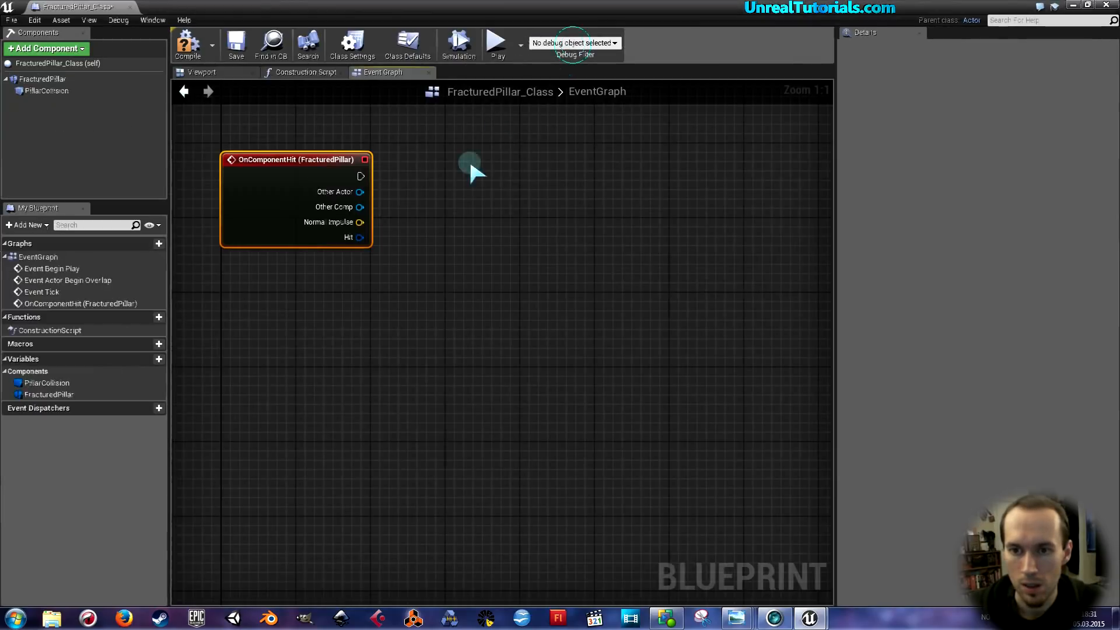
right_drag(410, 217, 462, 277)
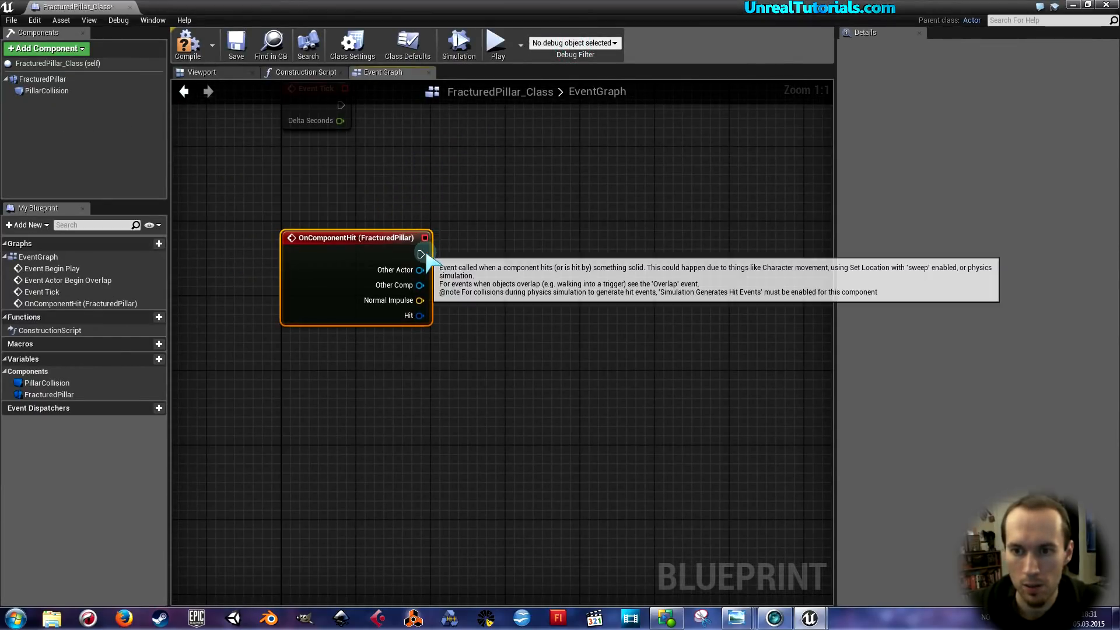
drag(425, 253, 356, 247)
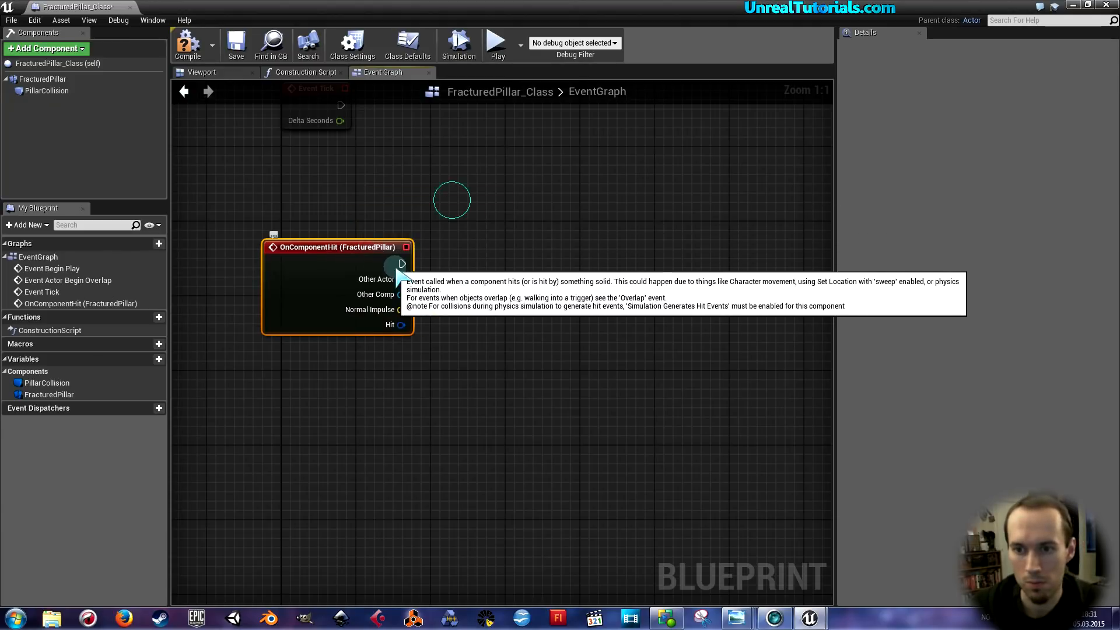
Connect a Set Simulate Physics (FracturedPillar) node to the hit event's execution output and enable its Simulate option
drag(465, 238, 466, 239)
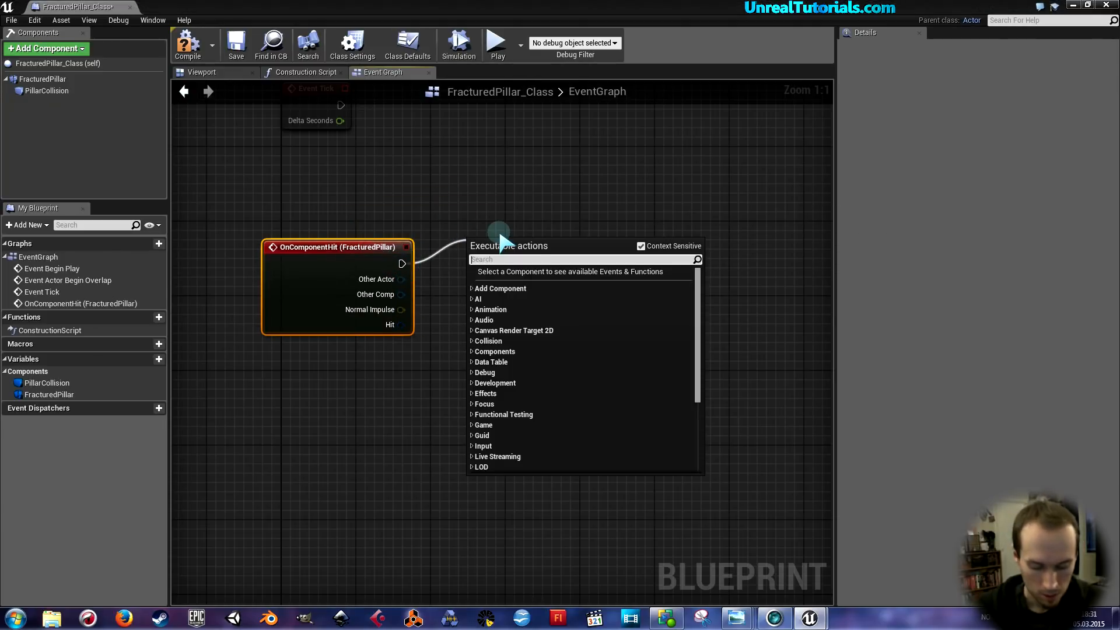
text(simul)
key(Up)
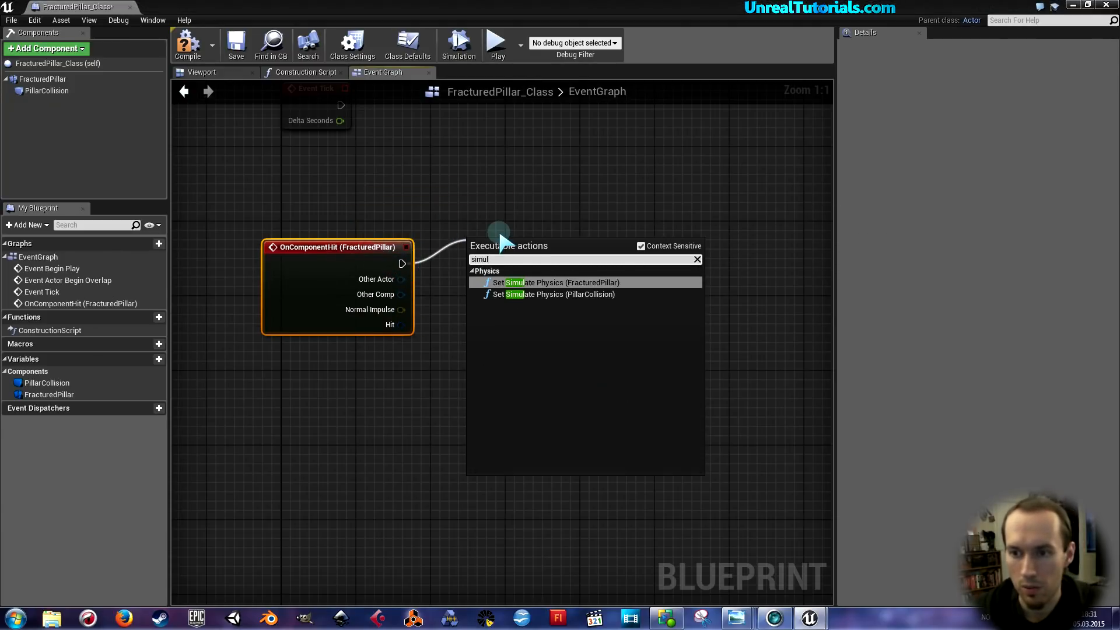
key(Return)
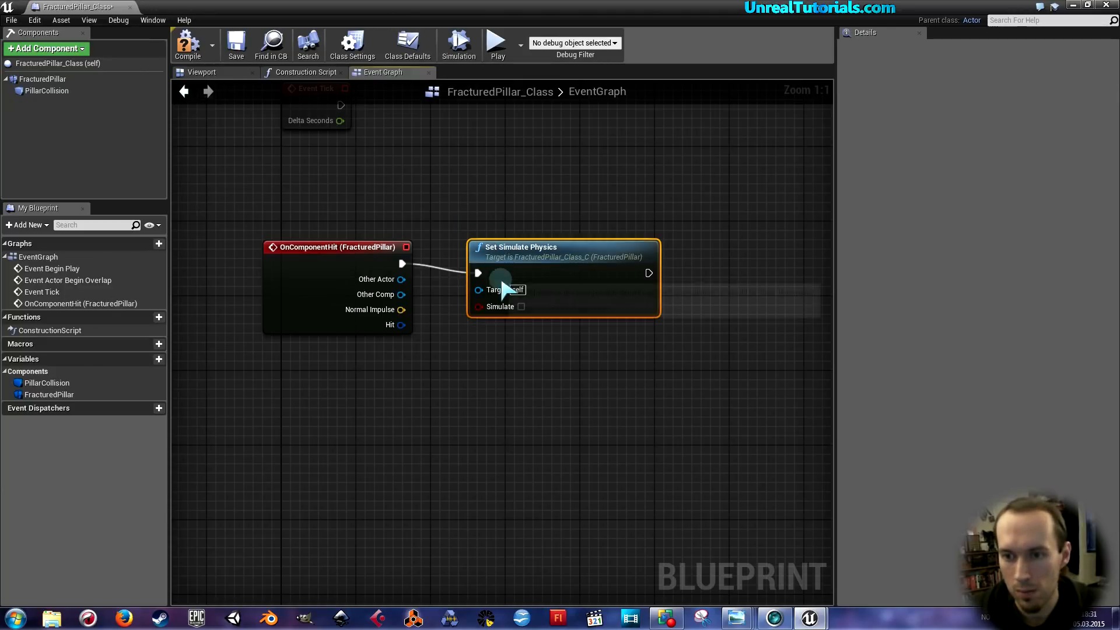
click(521, 306)
Compile and save the pillar Blueprint, dock its editor beside the level editor and return to FirstPersonExampleMap
click(189, 47)
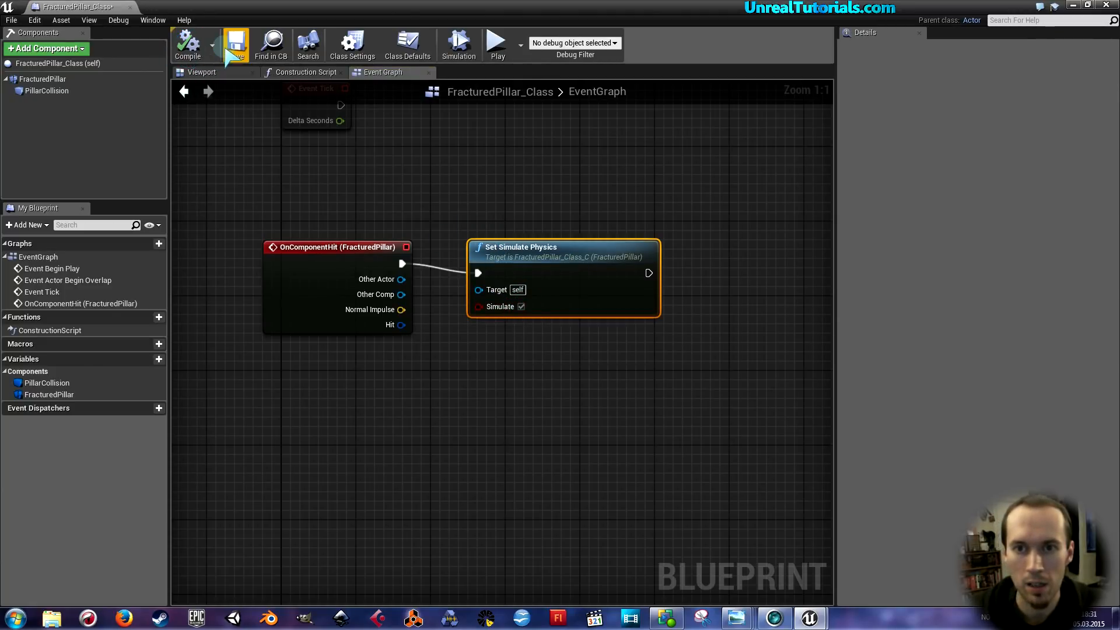
click(232, 46)
drag(93, 9, 169, 22)
click(91, 7)
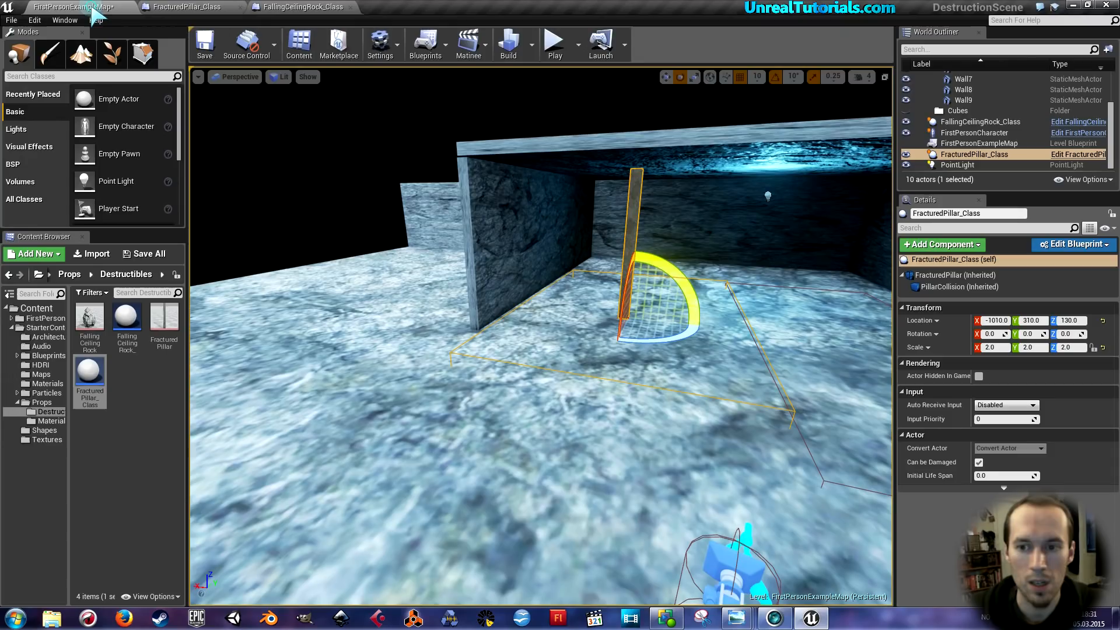
Playtest the level by walking into the cave around the pillar to check whether it breaks, and end the session
right_drag(528, 232, 565, 250)
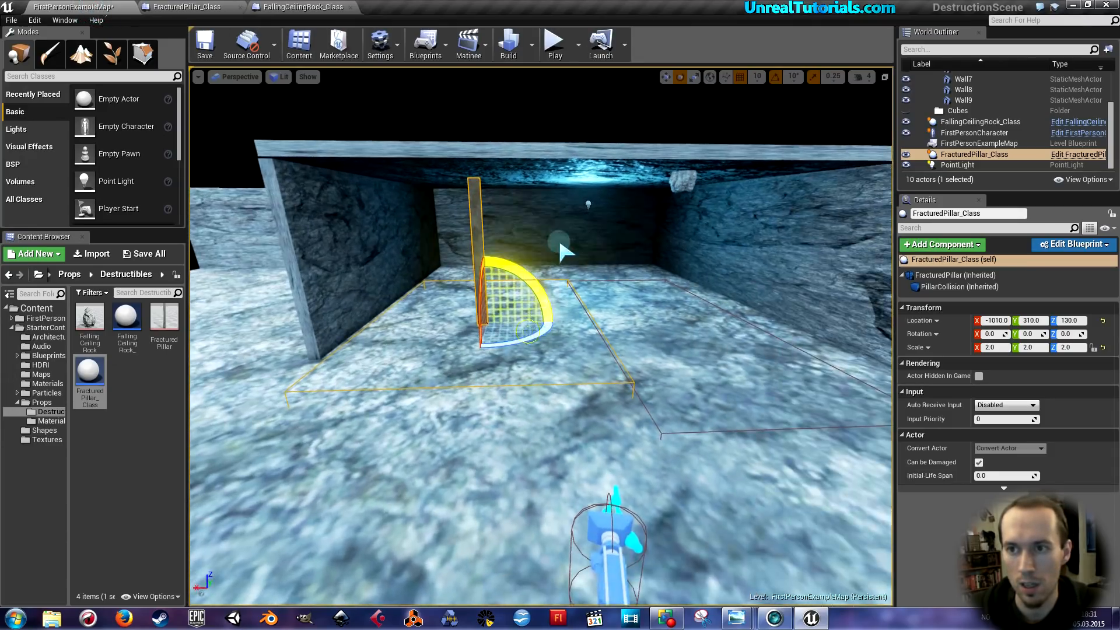
click(548, 42)
key(w)
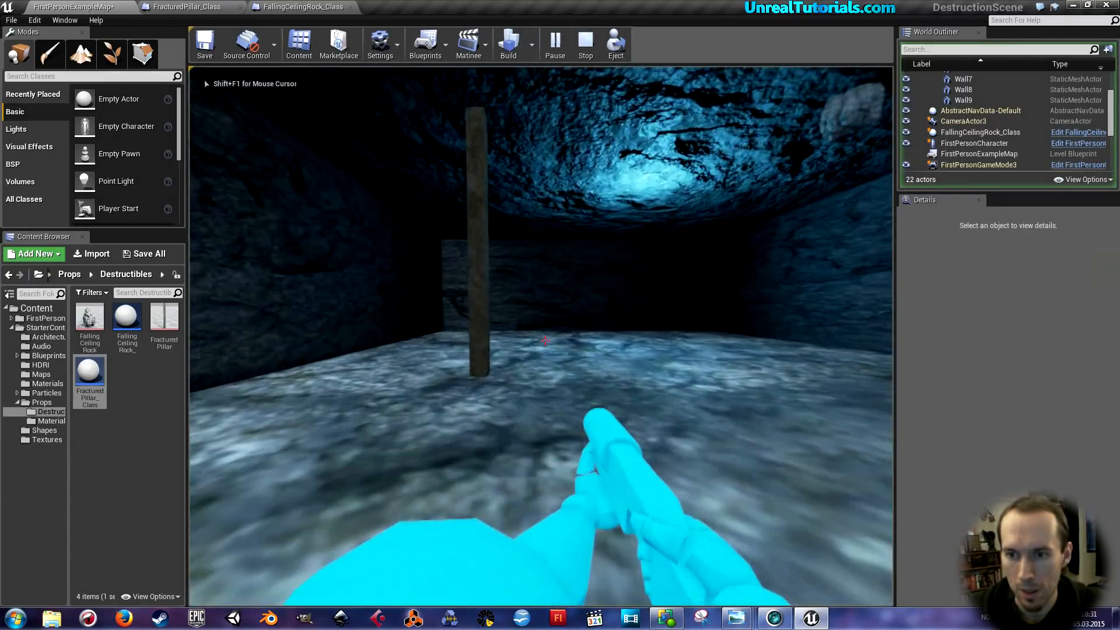
key(s)
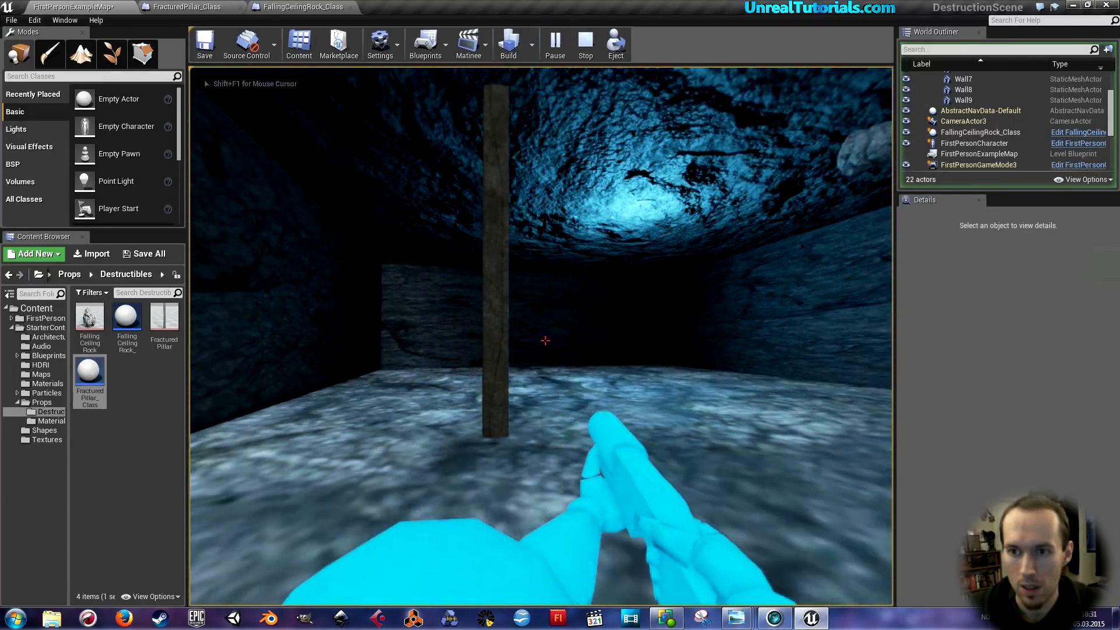
key(w)
key(d)
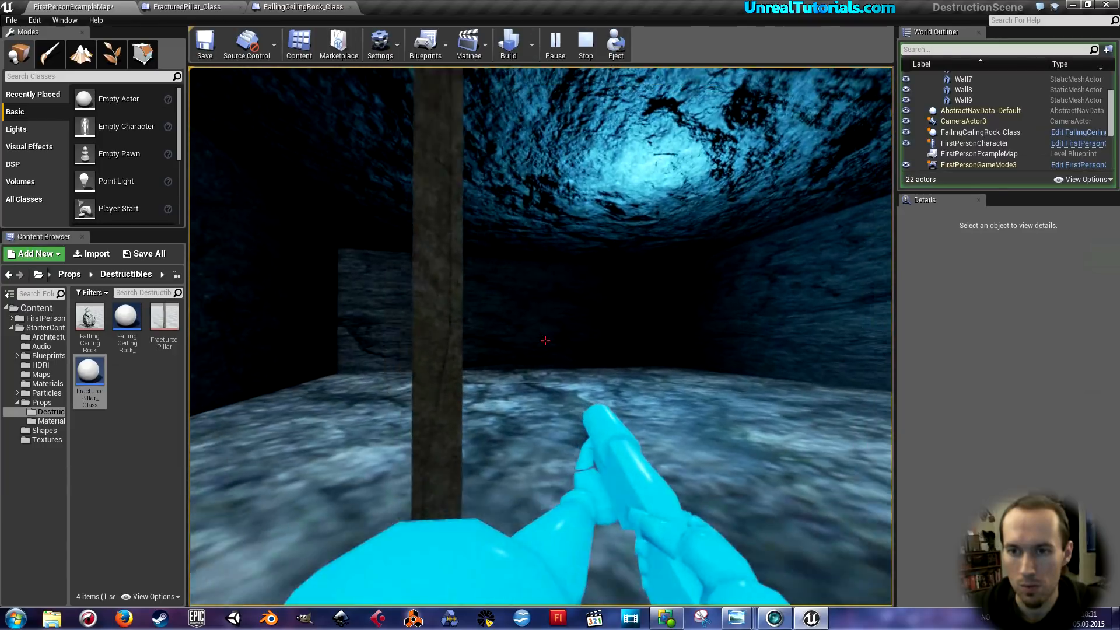
key(s)
key(s)
key(d)
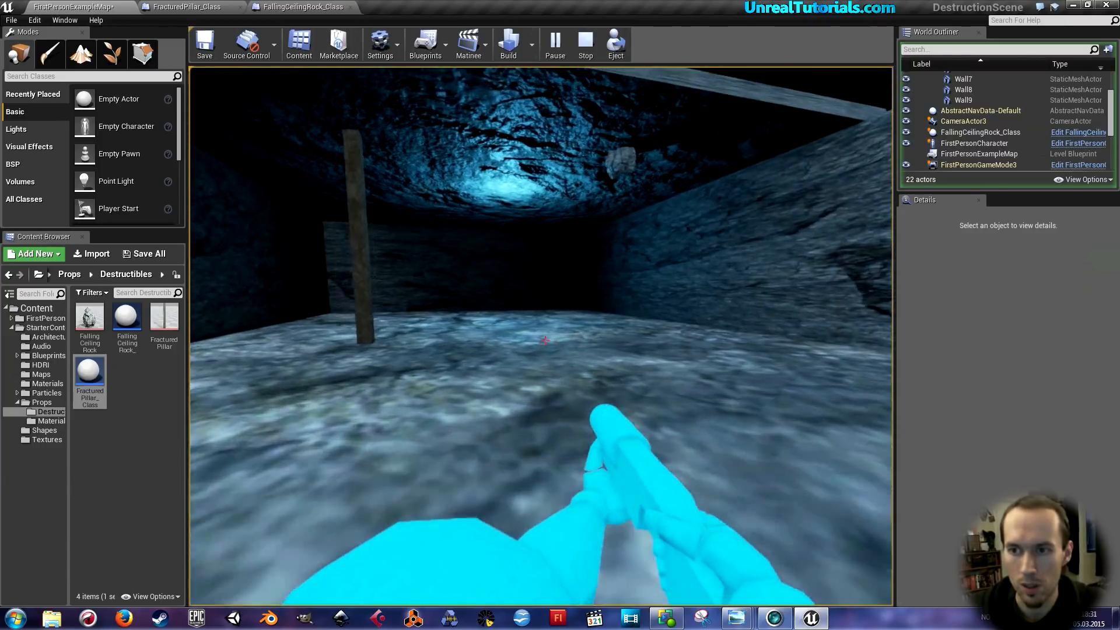
key(s)
key(d)
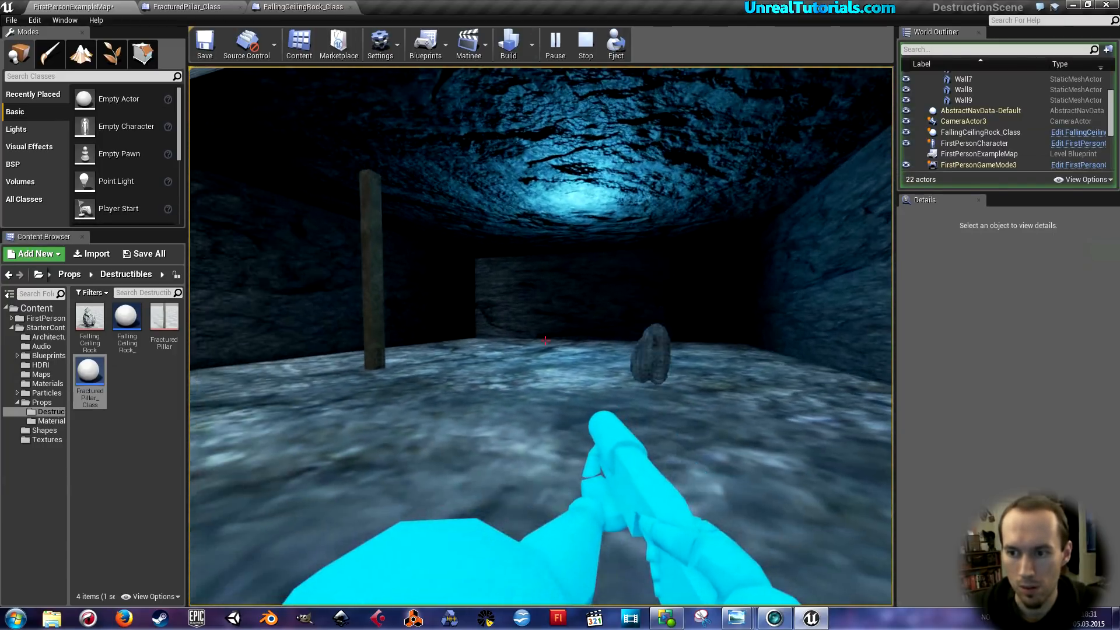
key(Escape)
key(Escape)
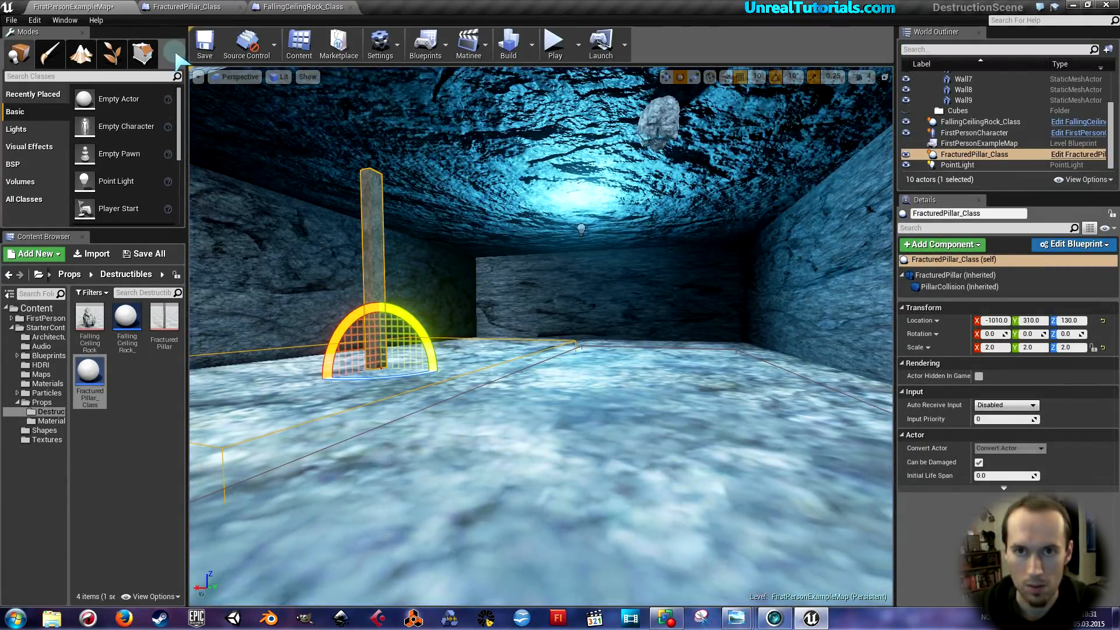
Delete the OnComponentHit (FracturedPillar) event from the FracturedPillar_Class event graph
click(185, 7)
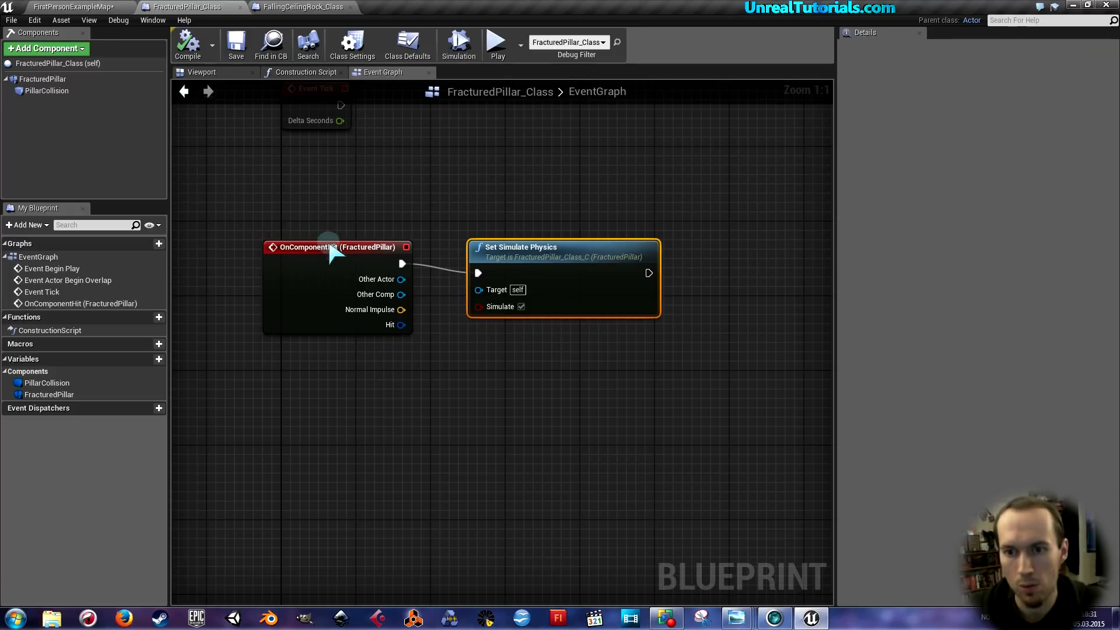
click(336, 263)
key(Delete)
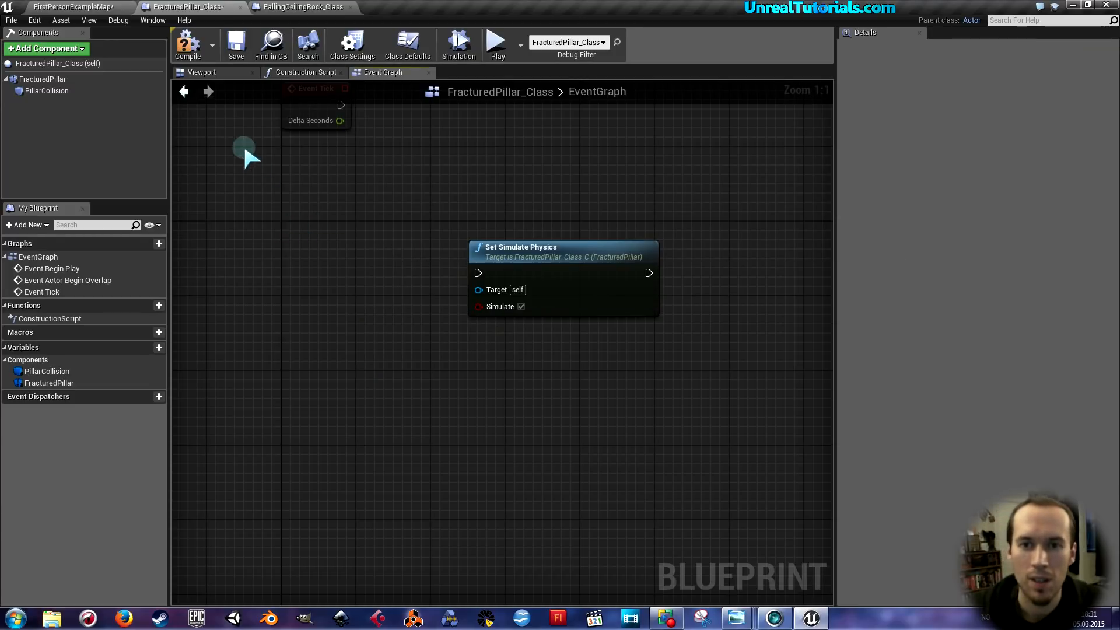
Add an On Component Begin Overlap event for PillarCollision and connect it to the Set Simulate Physics node
click(202, 72)
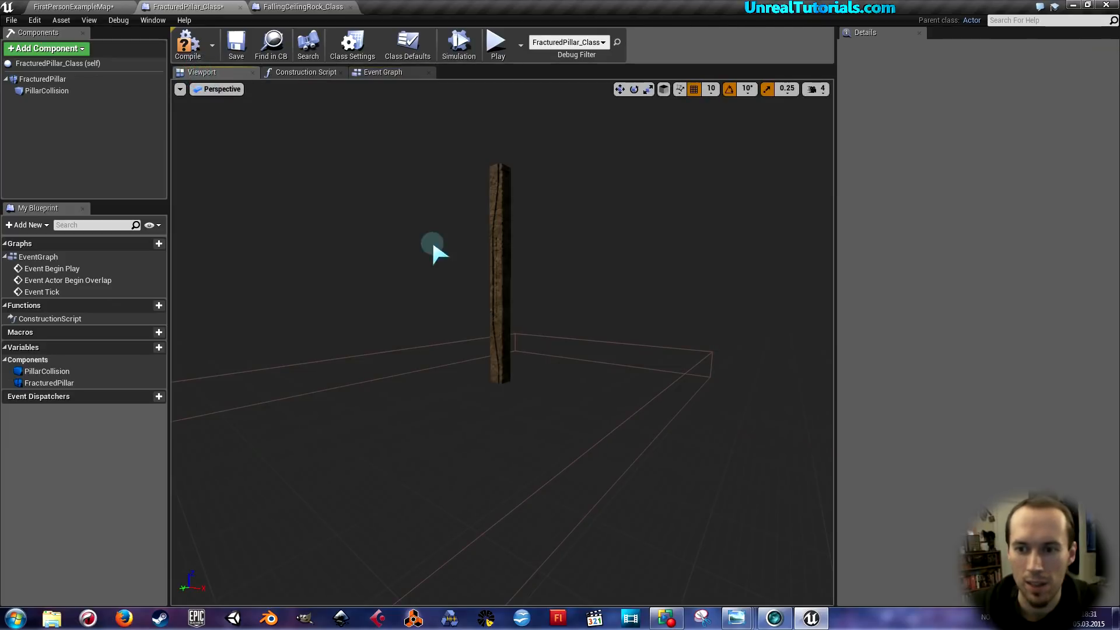
click(493, 258)
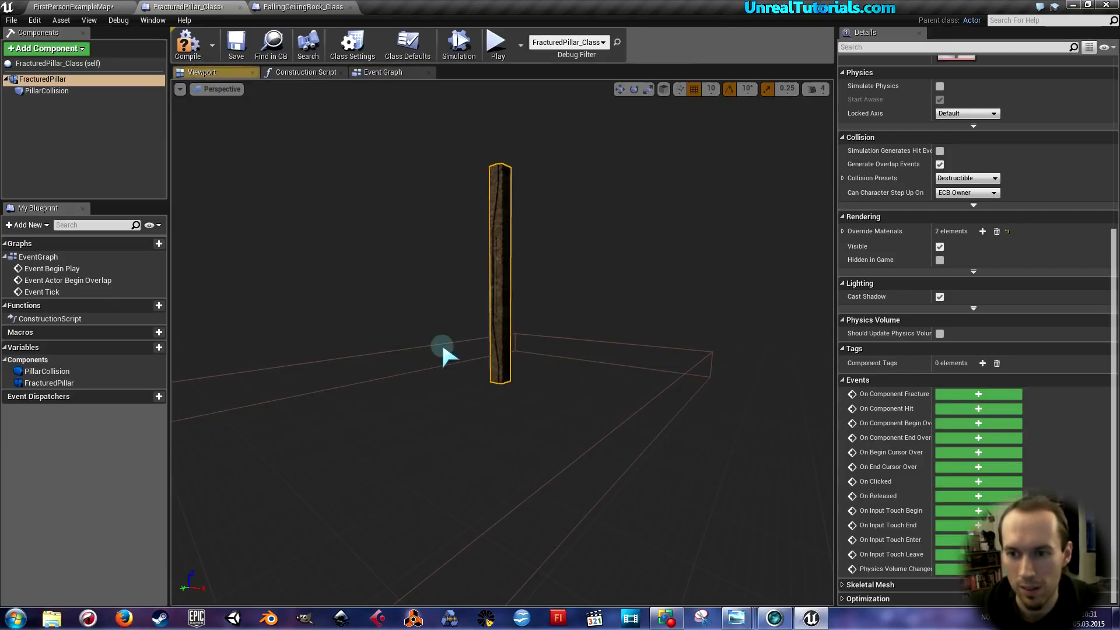
click(404, 351)
drag(834, 385, 641, 367)
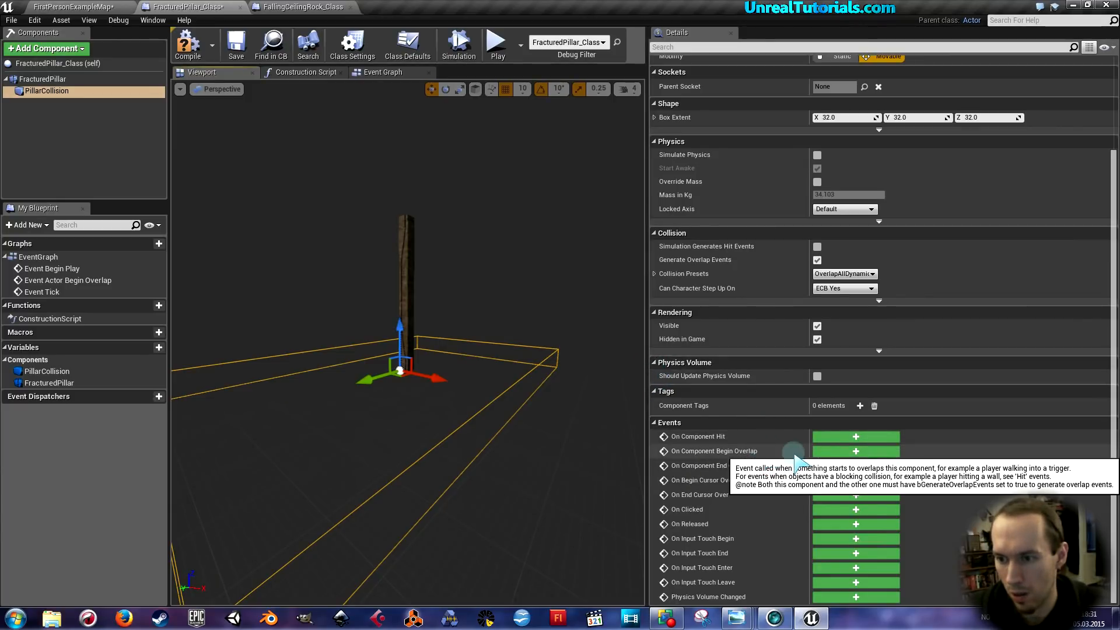
click(818, 451)
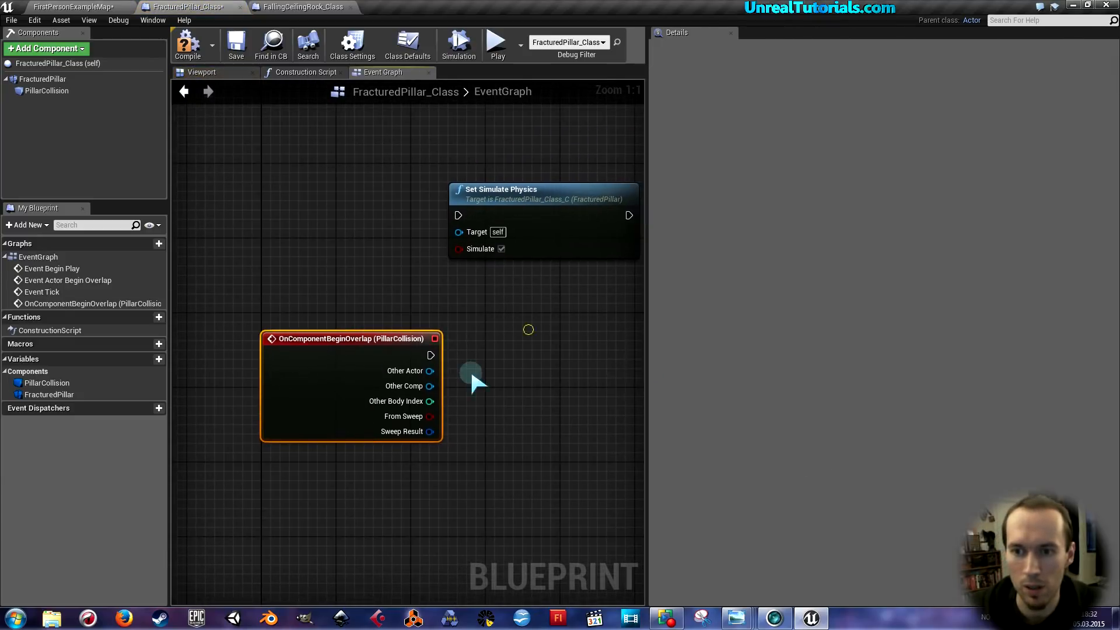
drag(368, 339, 302, 189)
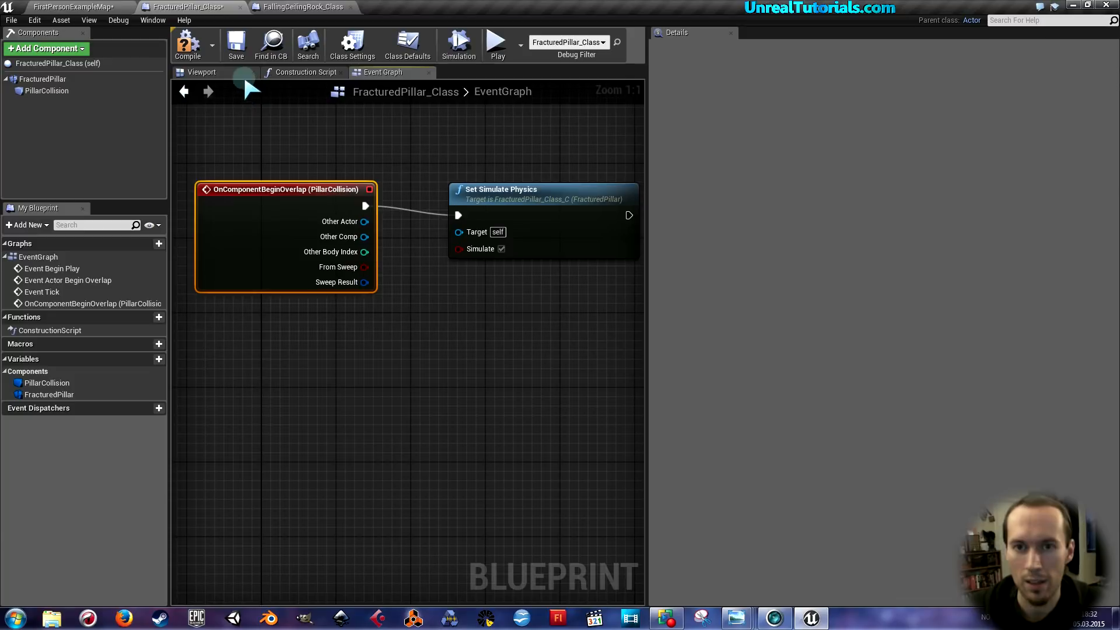
Compile and save the FracturedPillar_Class Blueprint, and save the FirstPersonExampleMap level
click(192, 54)
click(235, 47)
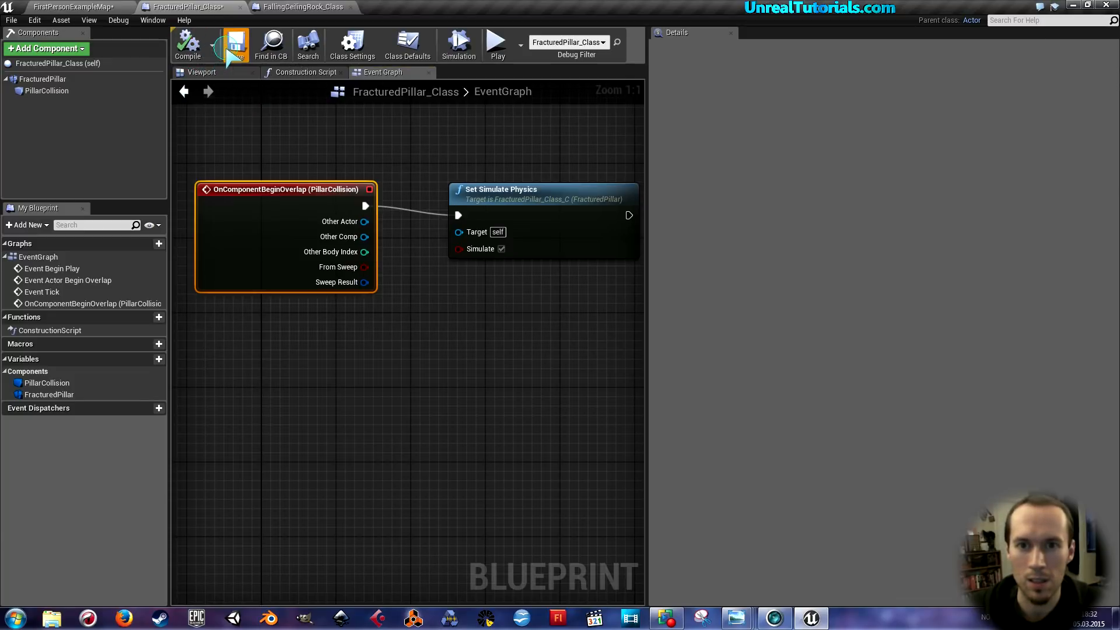
click(100, 7)
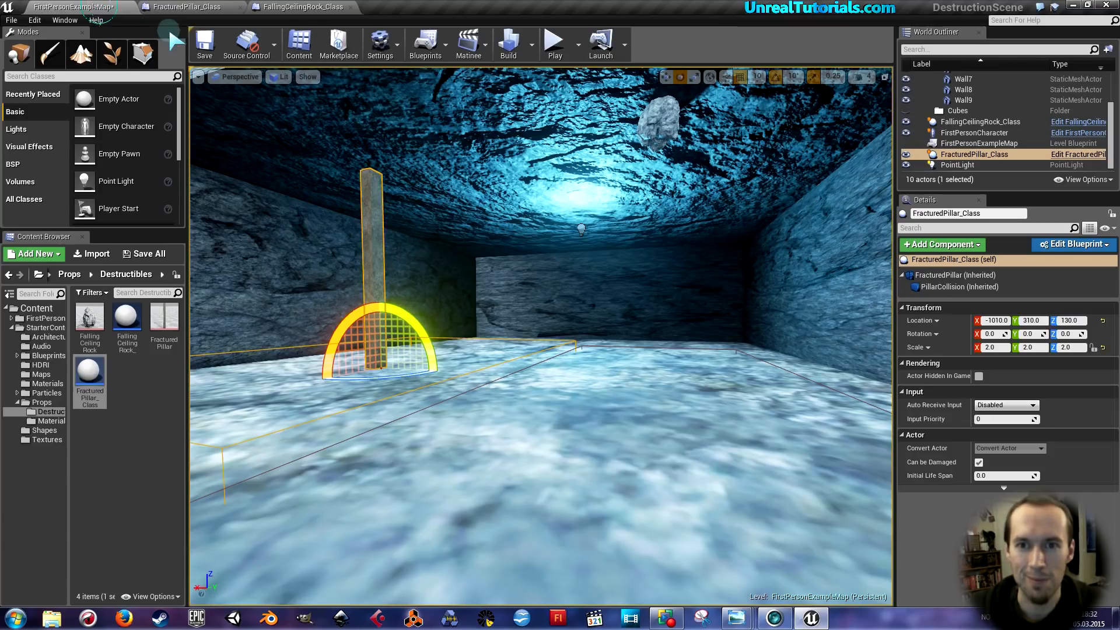
click(204, 45)
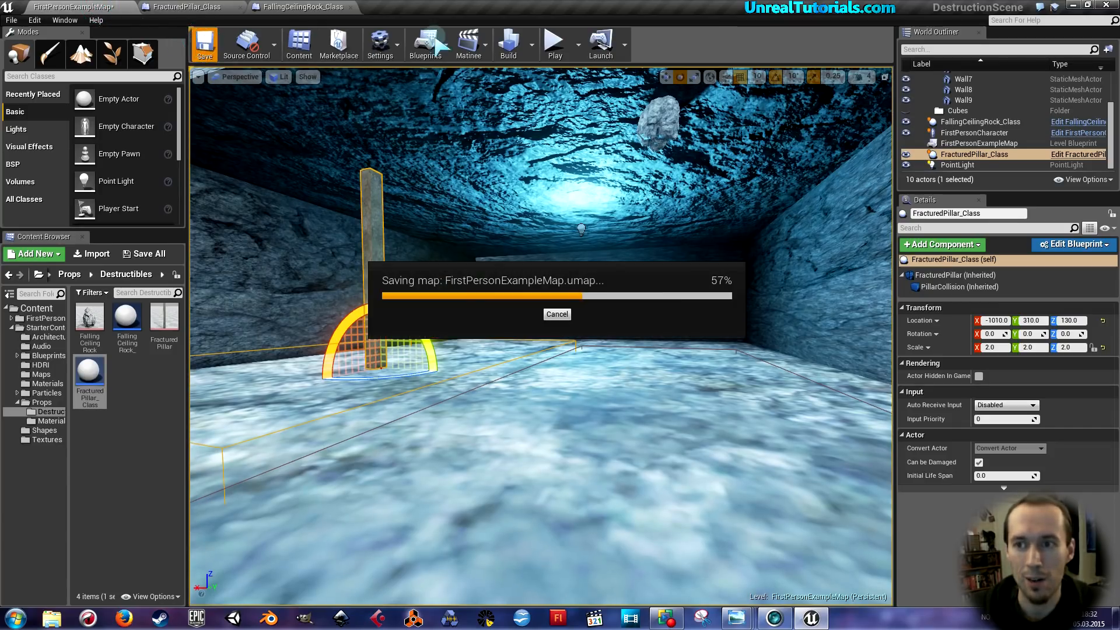
Playtest the level by walking through the pillar's trigger area to check the destruction, and end the session
click(562, 46)
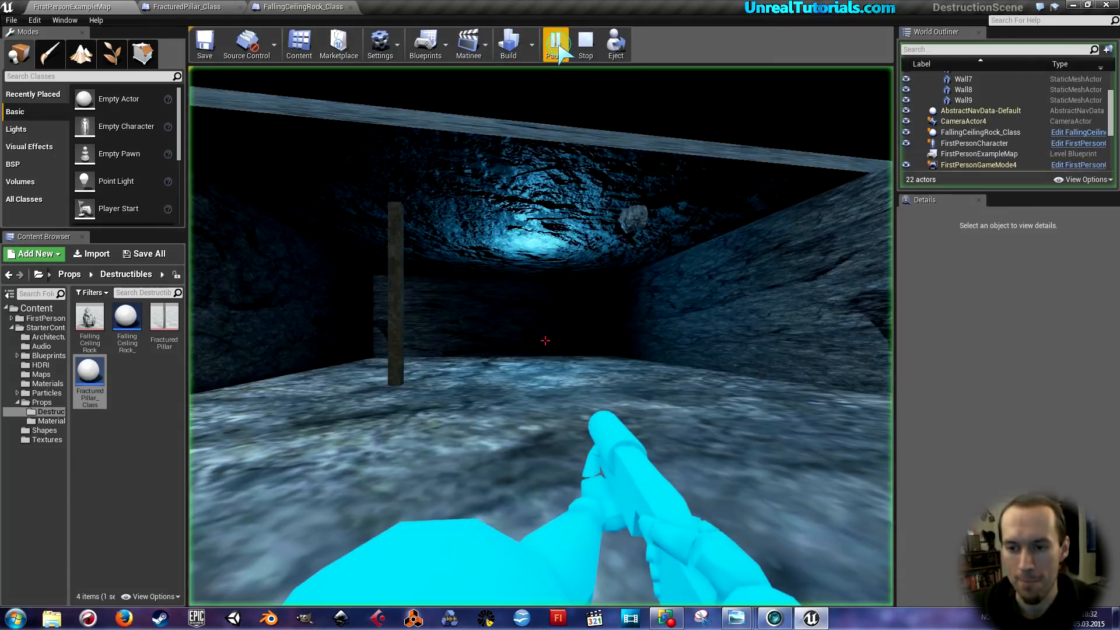
key(w)
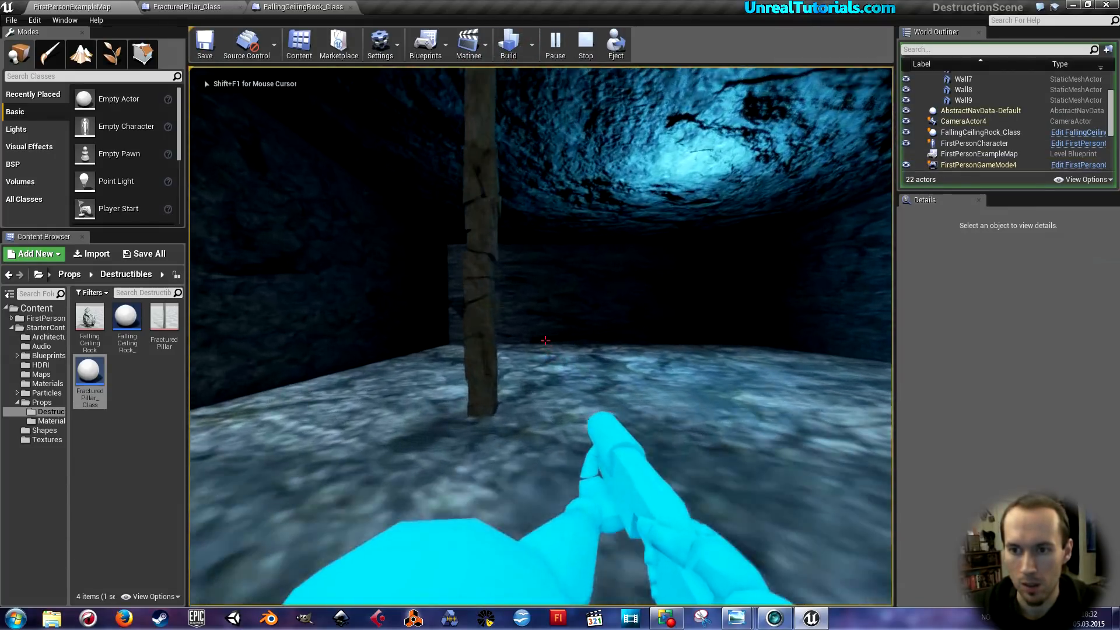
key(s)
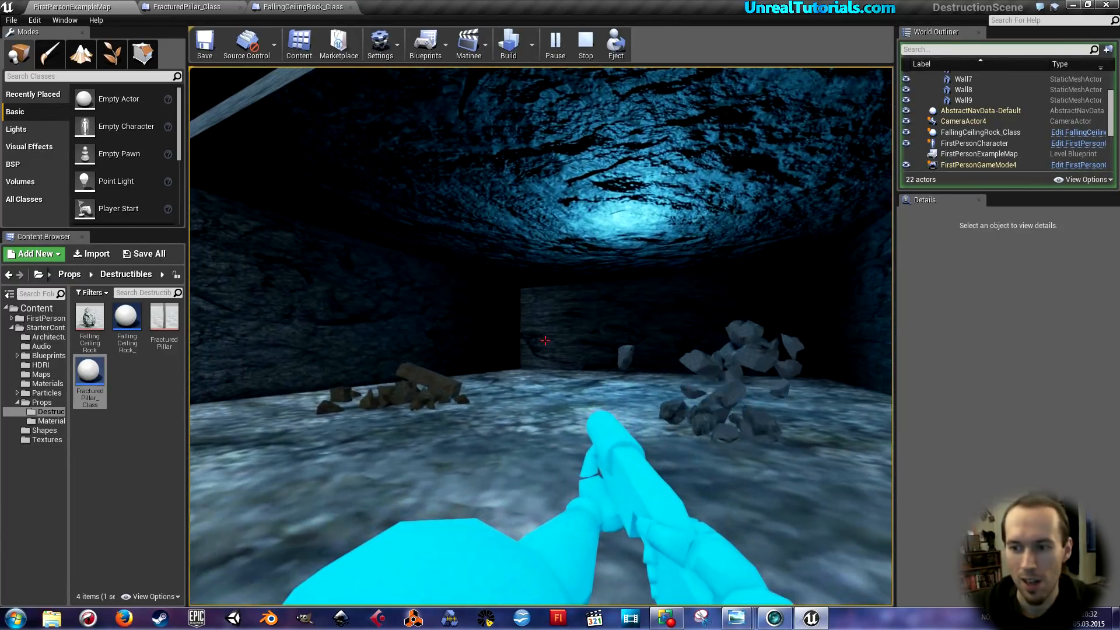
key(Escape)
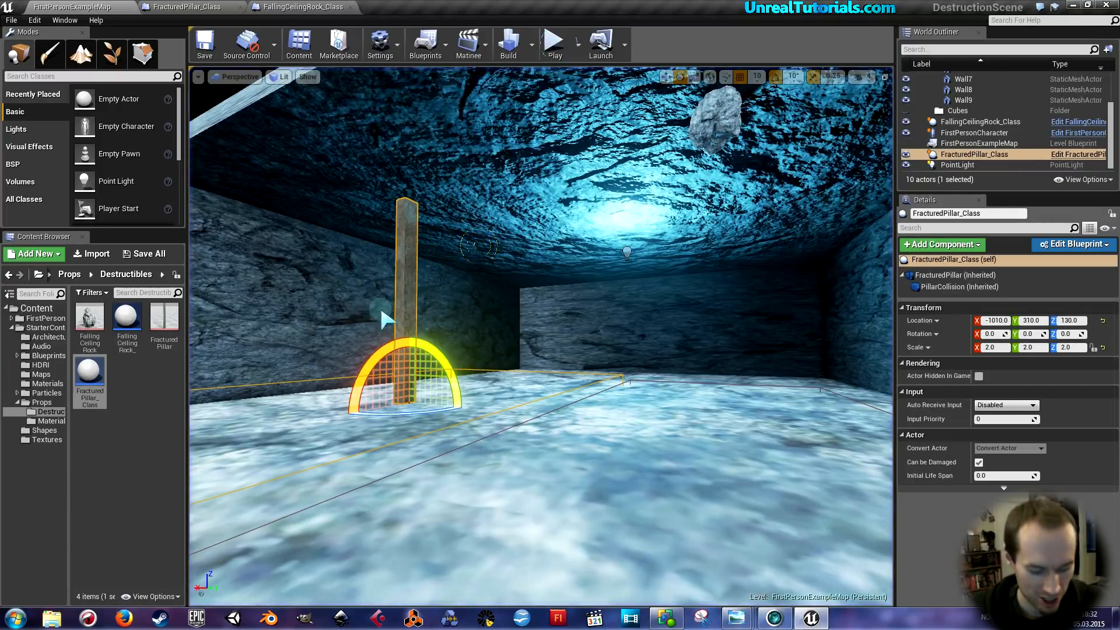
right_drag(385, 315, 484, 377)
key(s)
key(w)
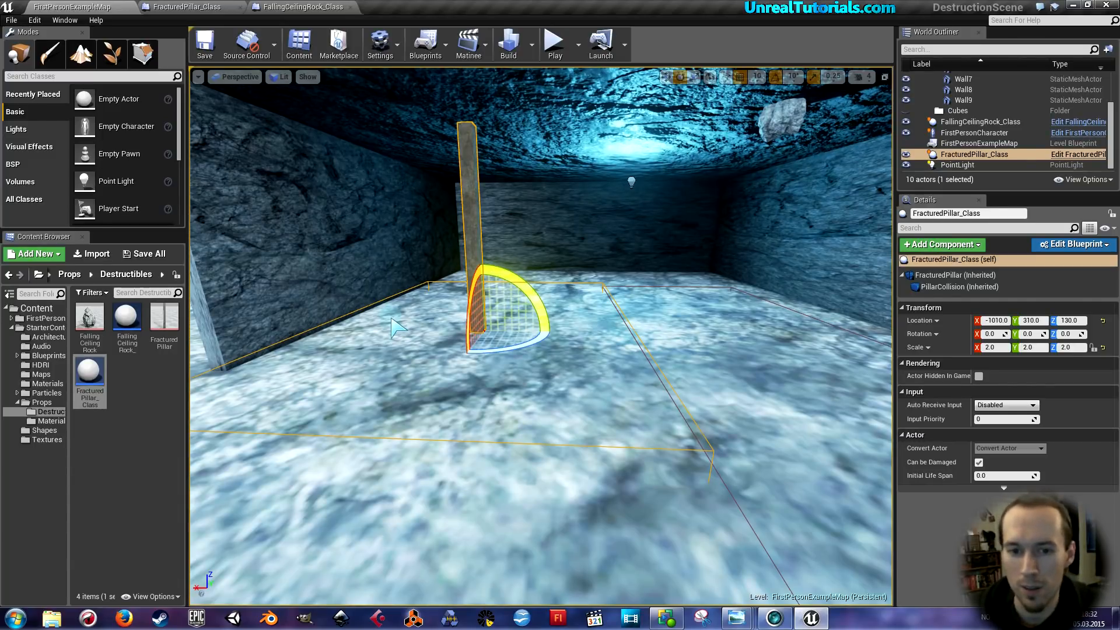
Save the level and create a Blueprint class named ShakyWaky with CameraShake as its parent class in the Destructibles folder
click(205, 56)
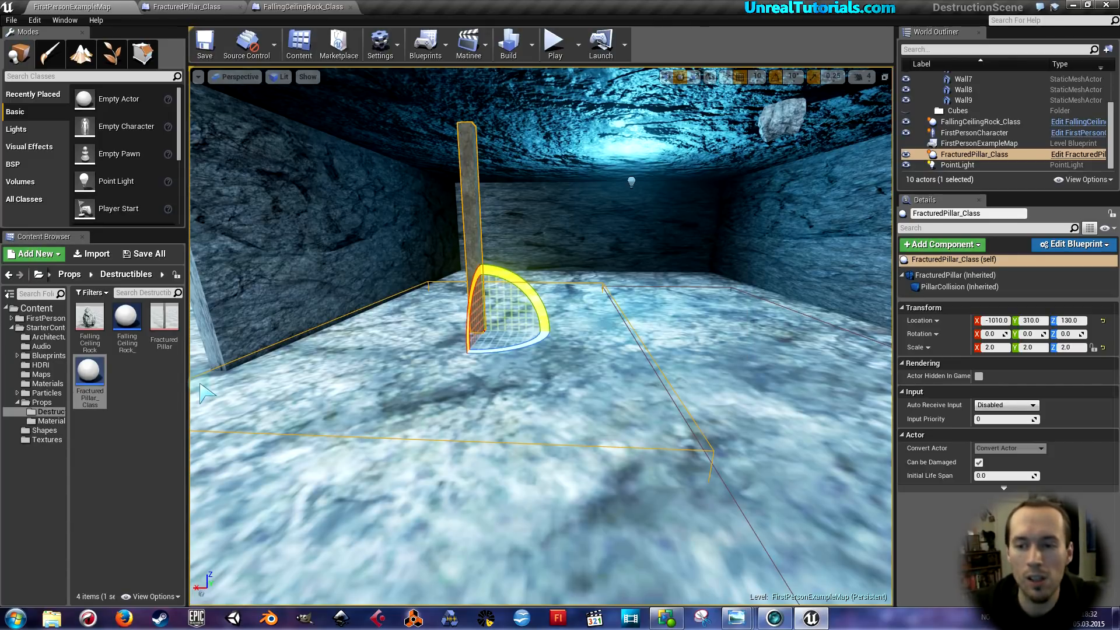
right_click(157, 379)
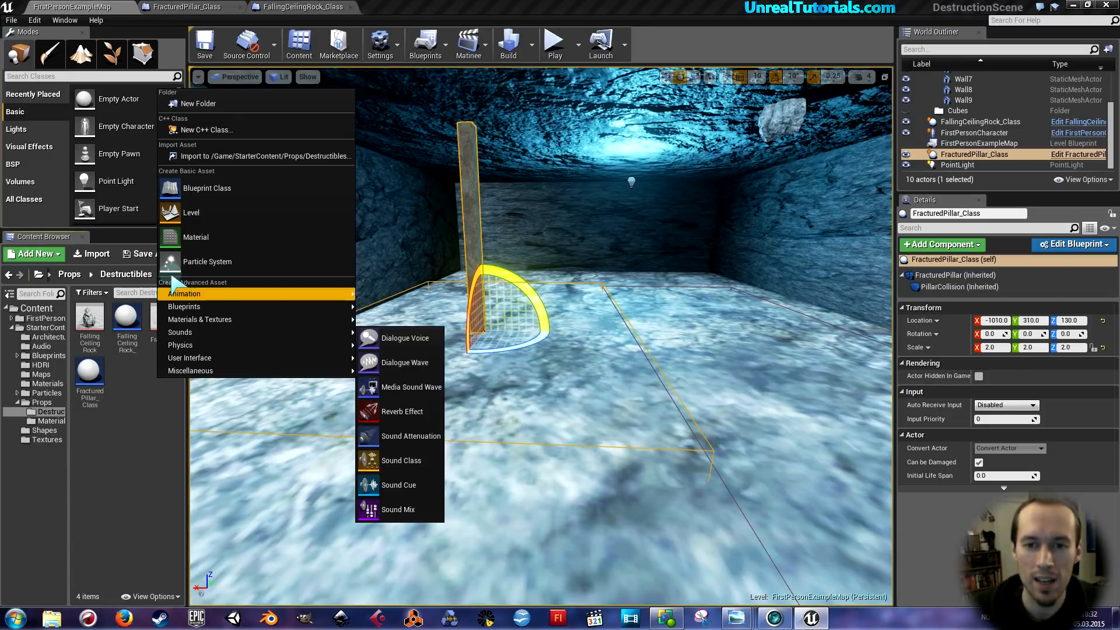
click(193, 188)
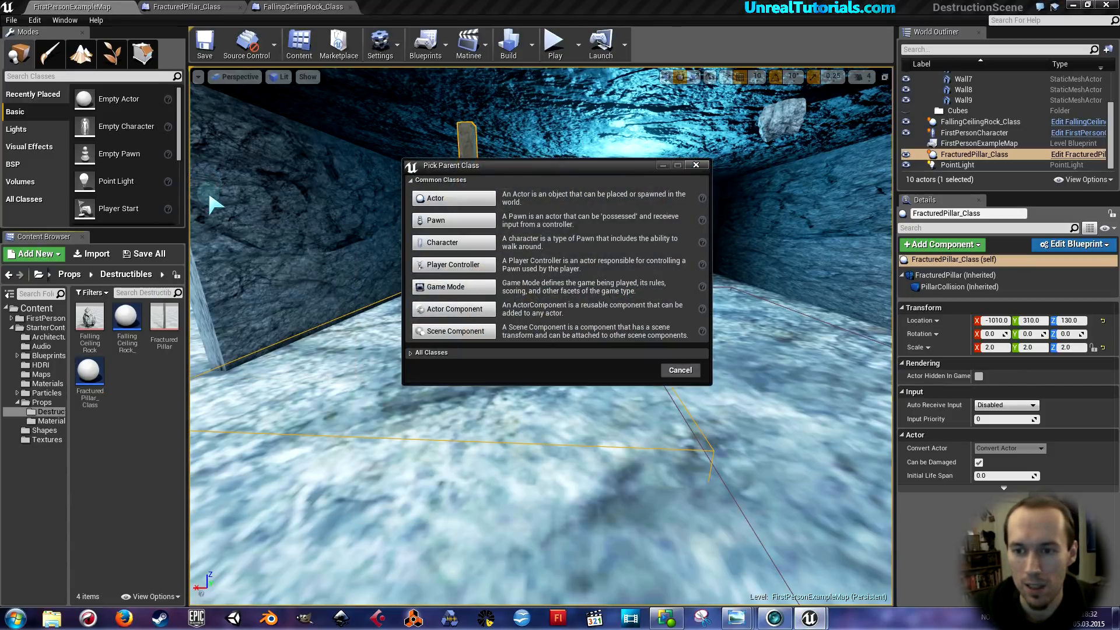
click(412, 353)
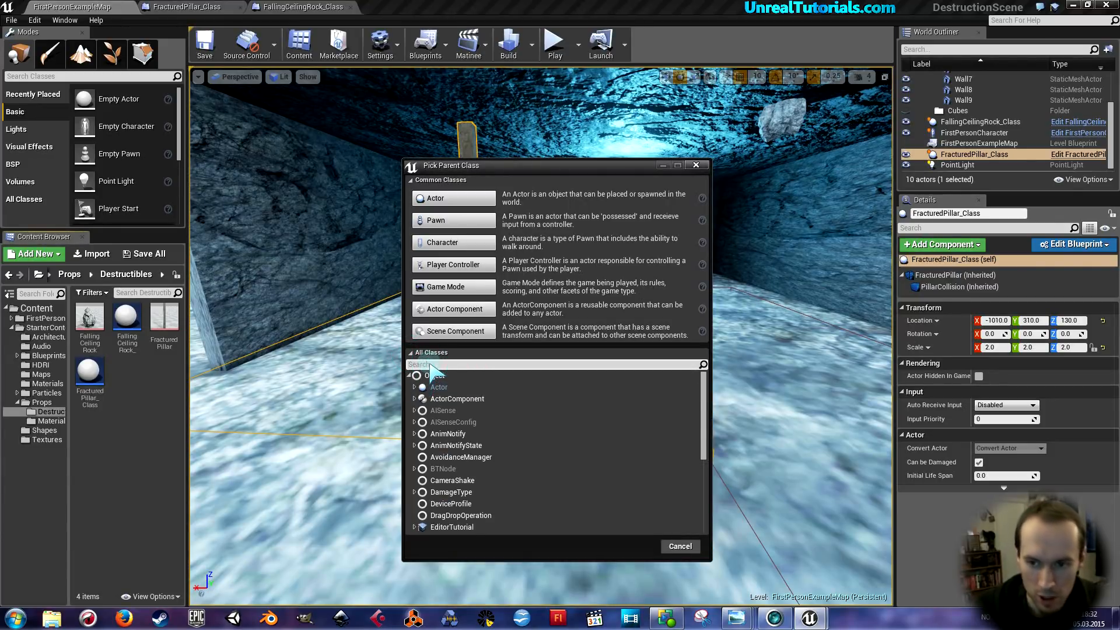
click(434, 365)
text(shake)
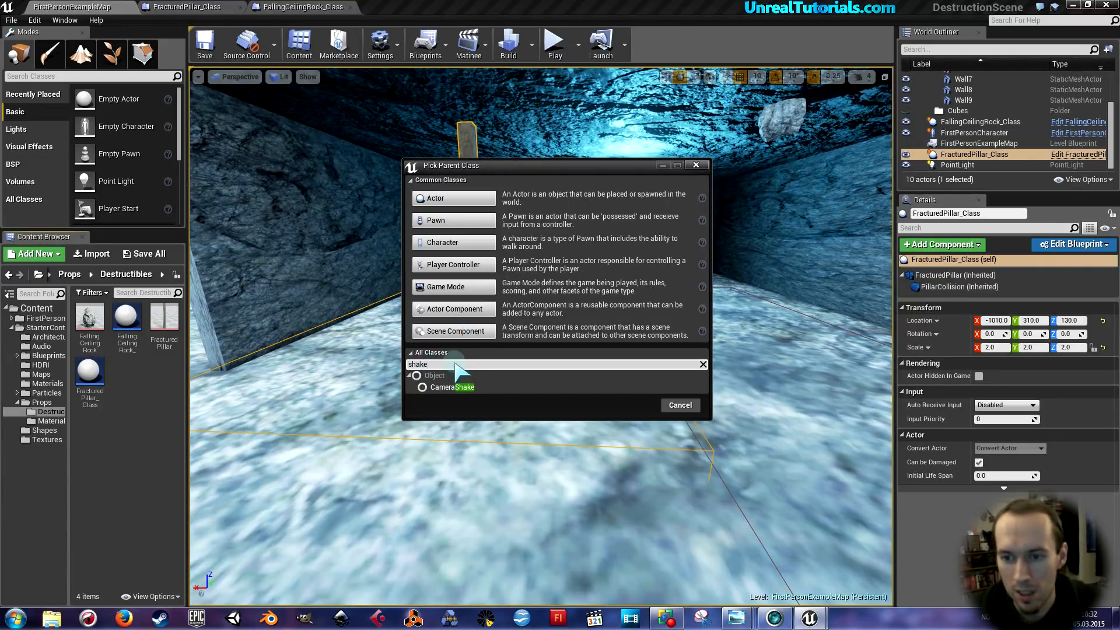
click(453, 387)
click(620, 408)
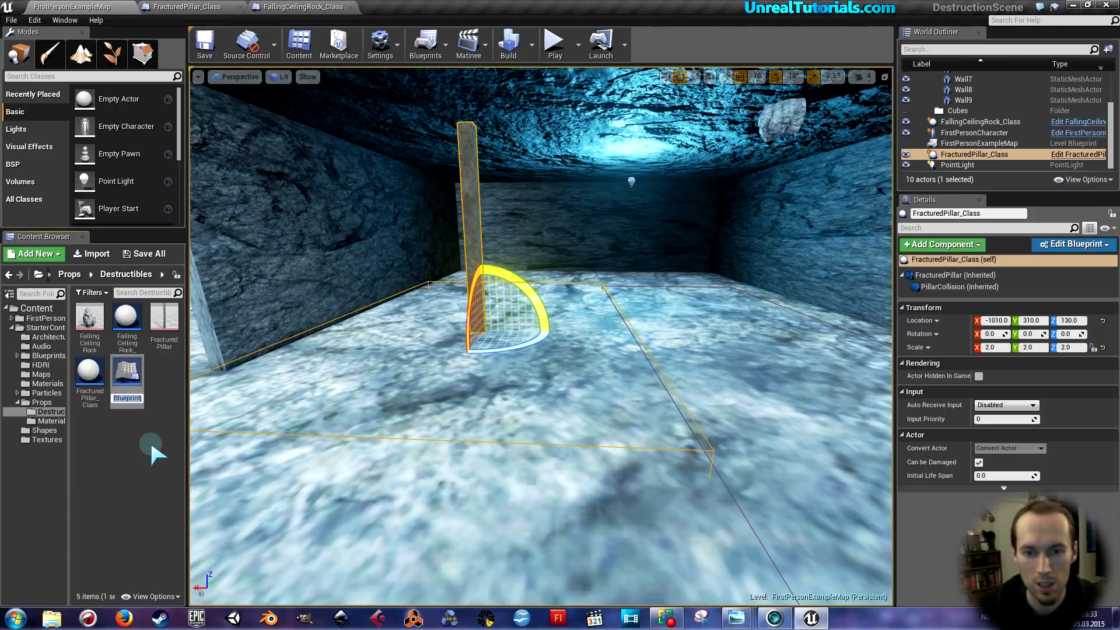
text(Shak)
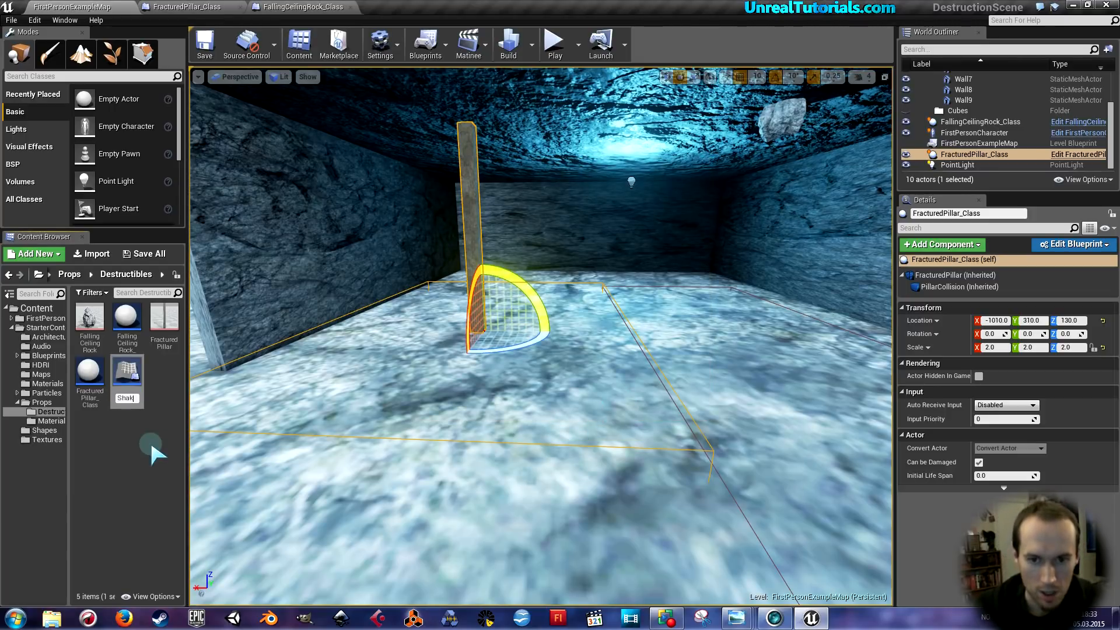
text(y Waky)
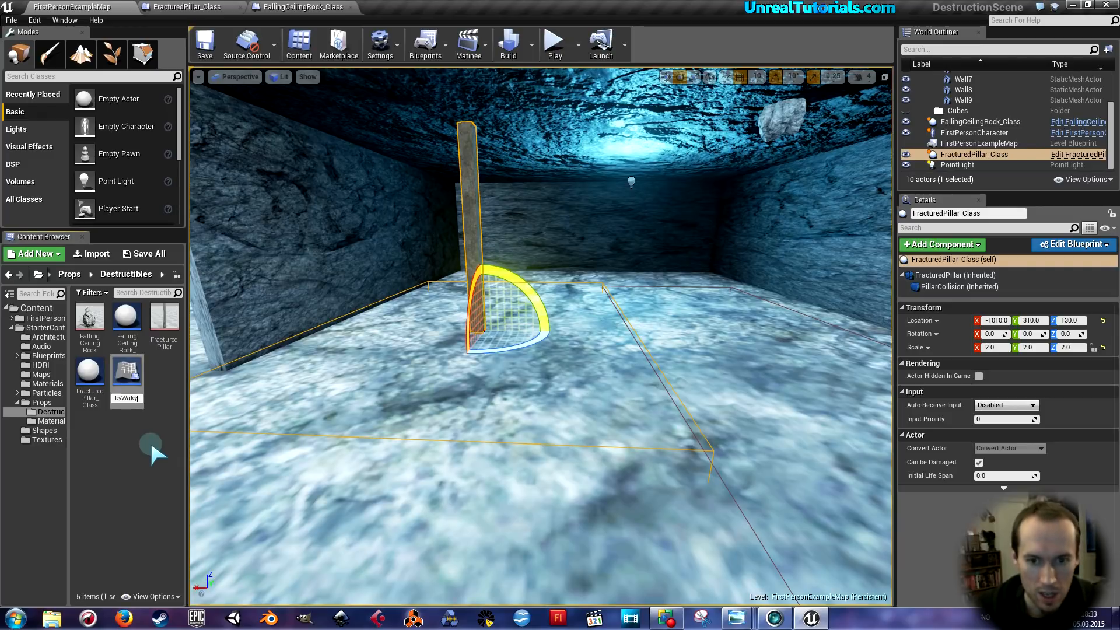
key(Return)
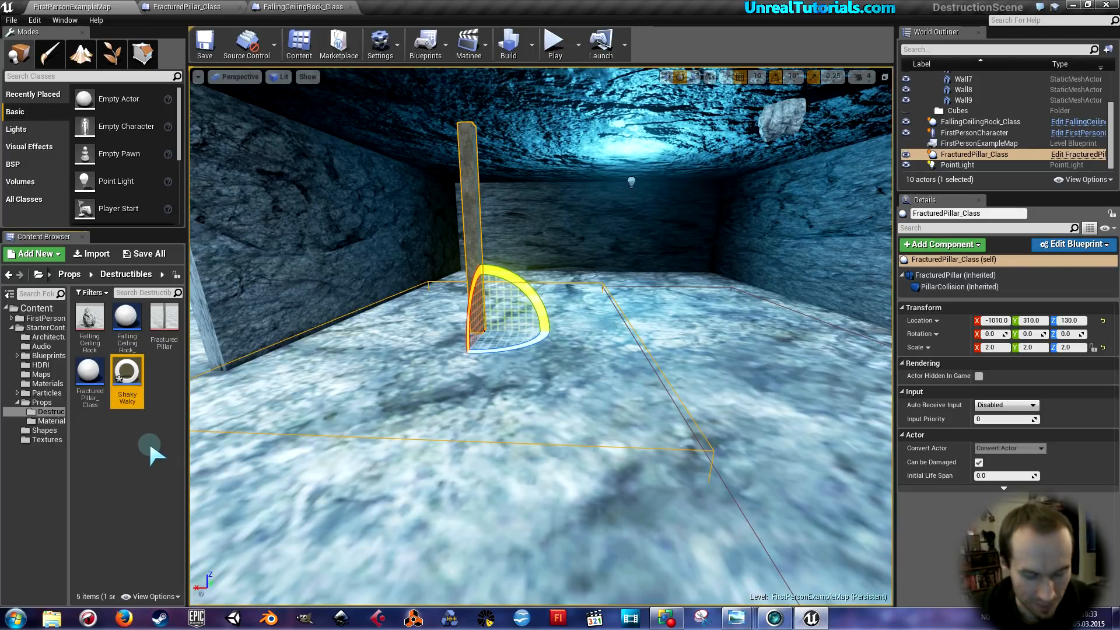
Open the ShakyWaky Blueprint, widen its property area, and set Oscillation Duration to 0.5
double_click(126, 373)
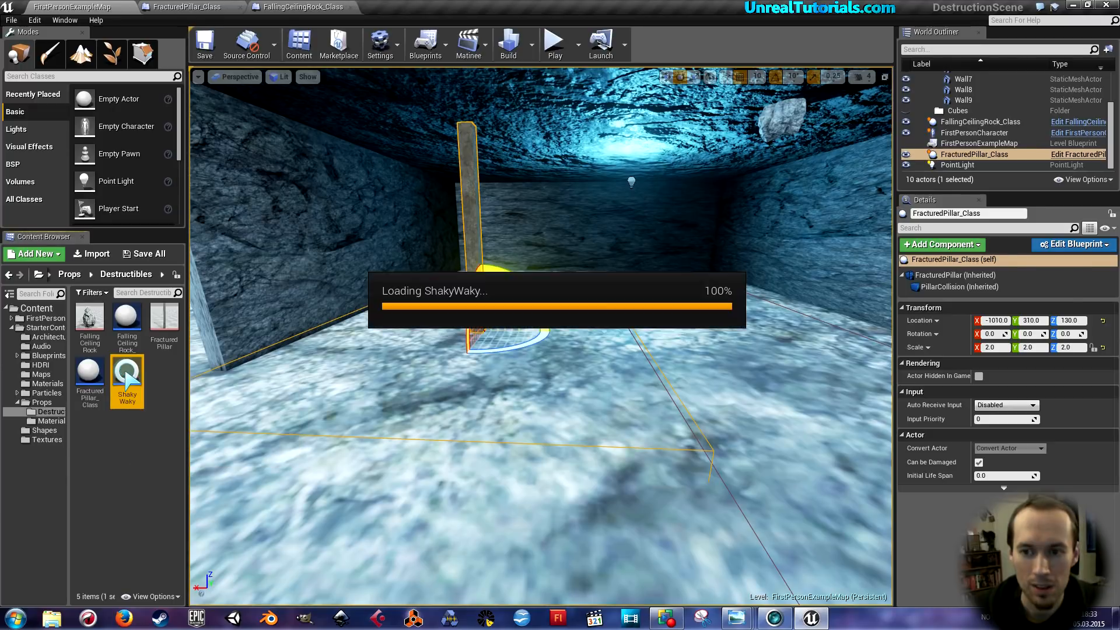
drag(842, 215, 606, 220)
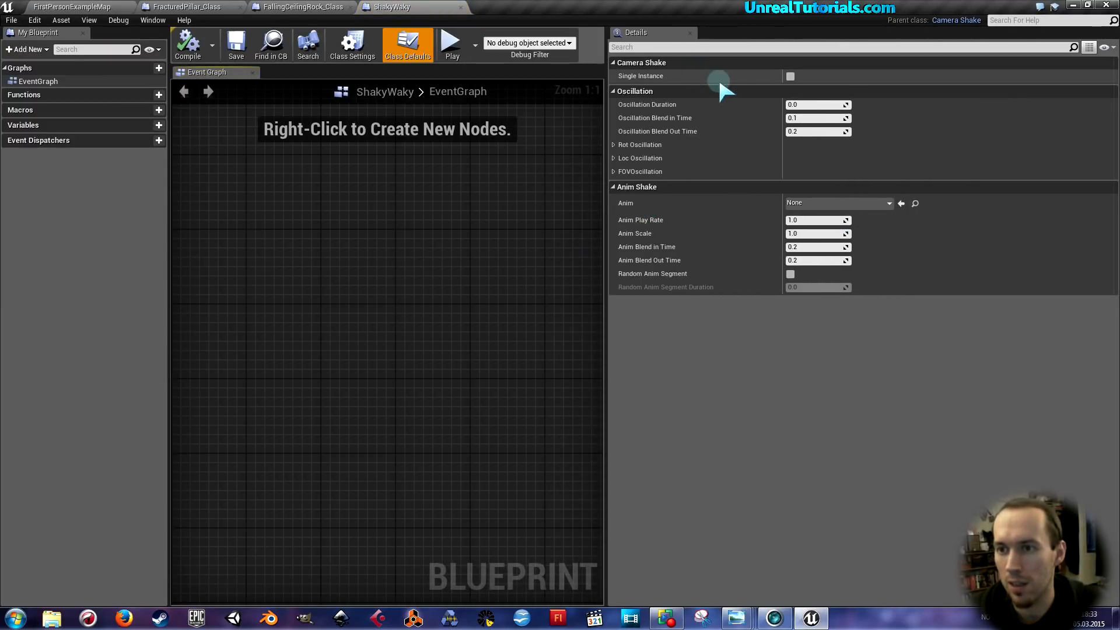
click(614, 146)
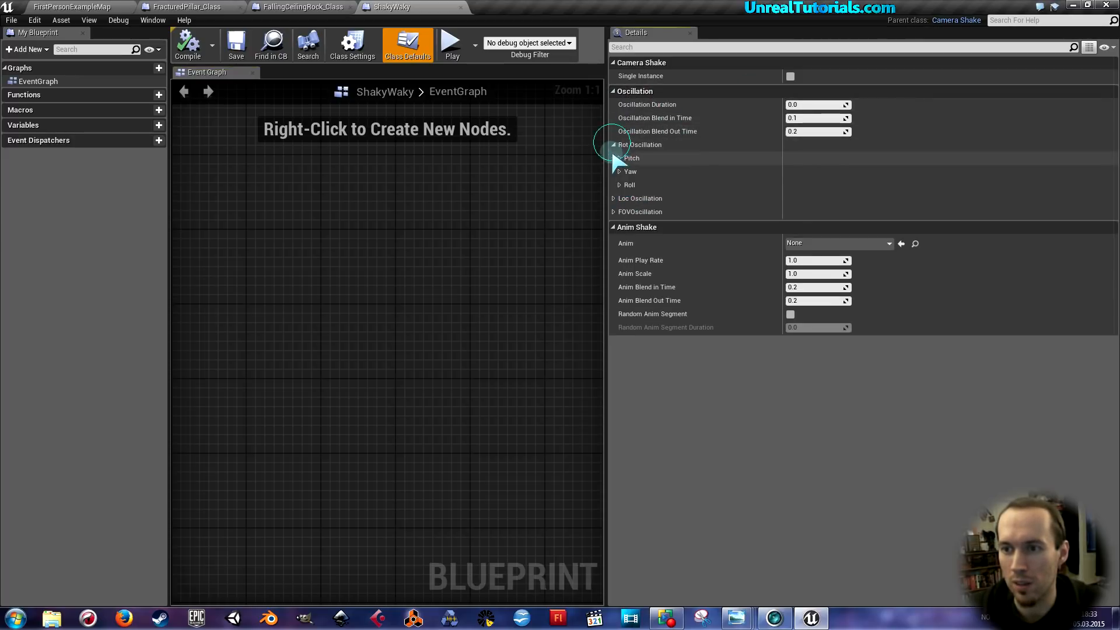
click(614, 199)
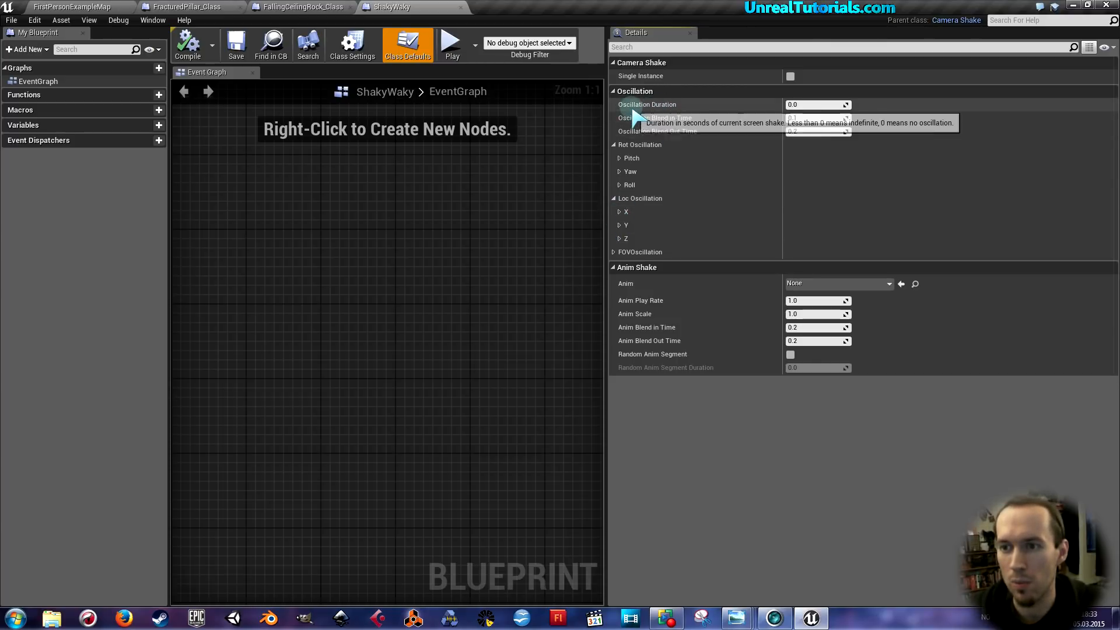
click(793, 105)
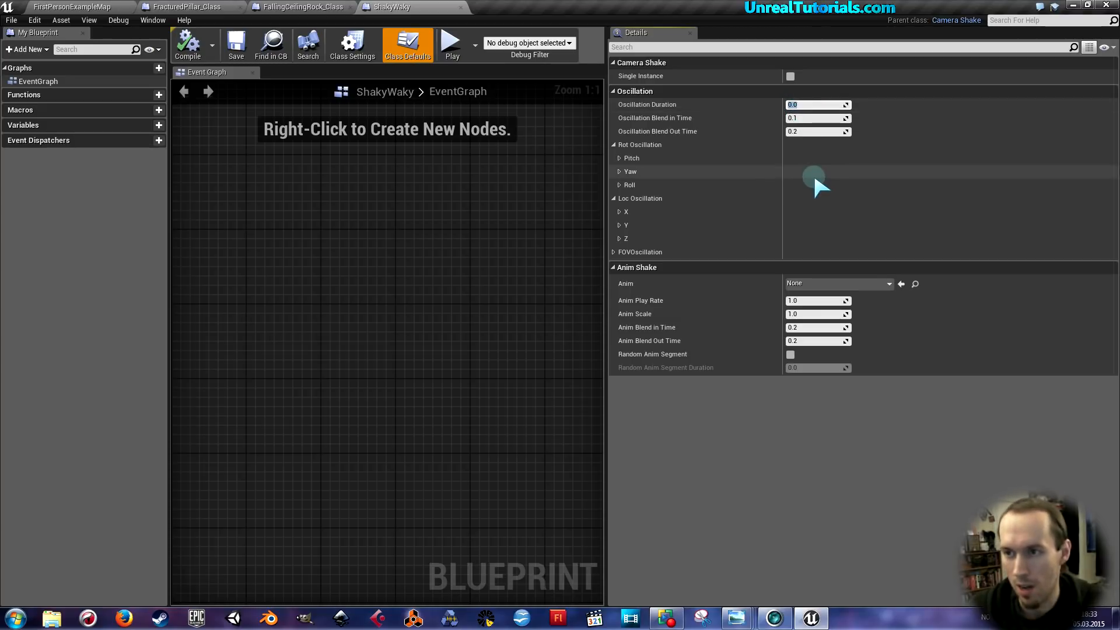
text(0.5)
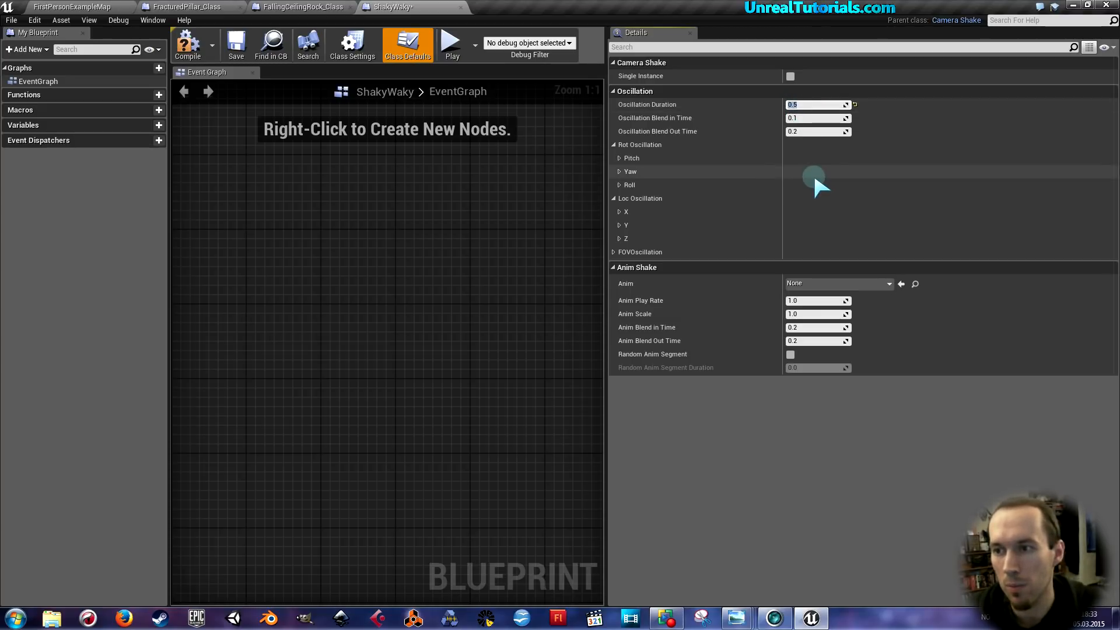
Set the Rot Oscillation Pitch of ShakyWaky to Amplitude 5 and Frequency 30
click(620, 158)
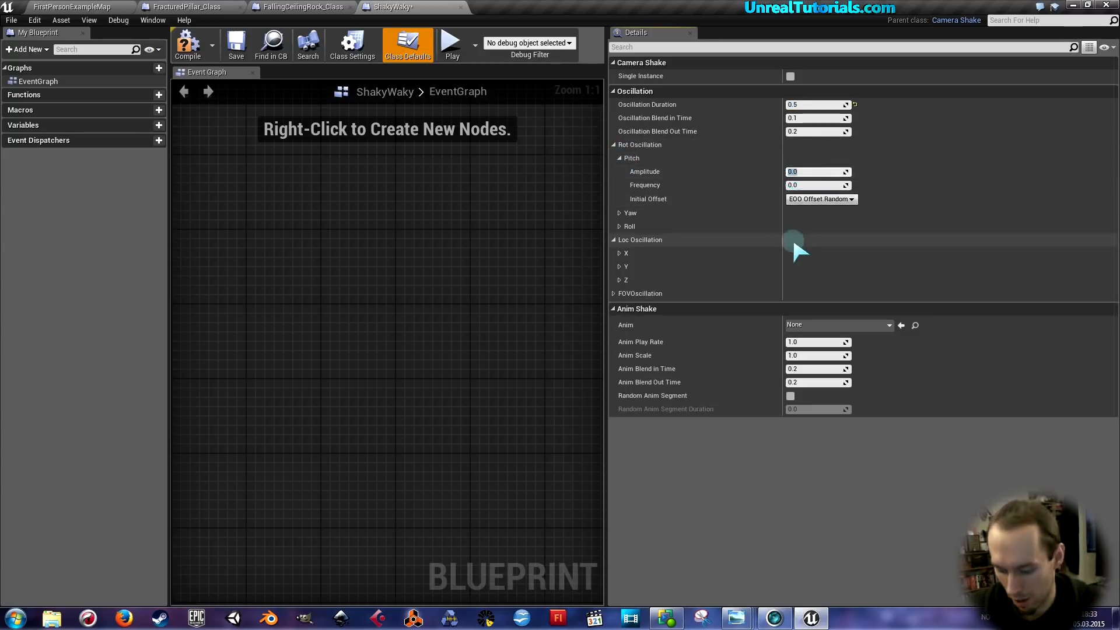
text(5)
key(Return)
click(786, 187)
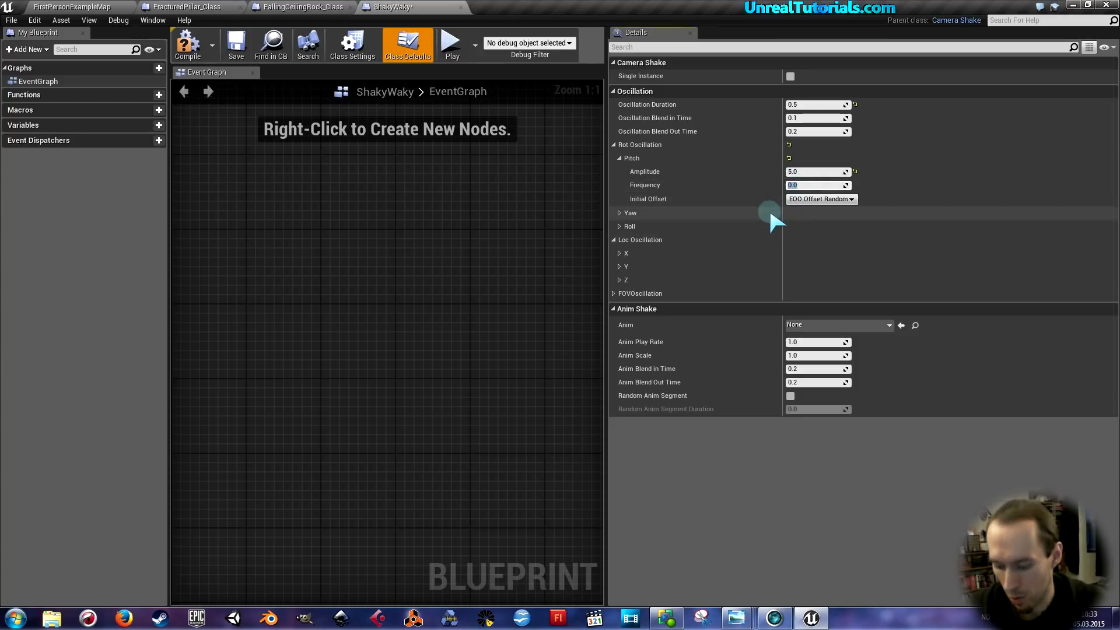
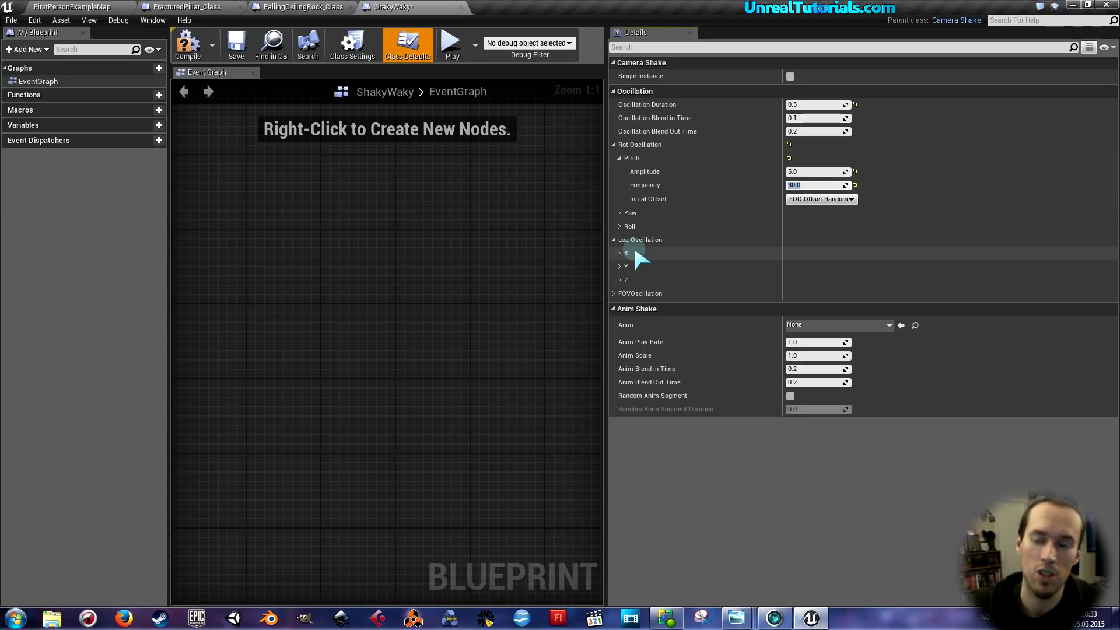
Set the Rot Oscillation Yaw to Amplitude 1 and Frequency 1, keeping Initial Offset at EOO Offset Random
click(619, 213)
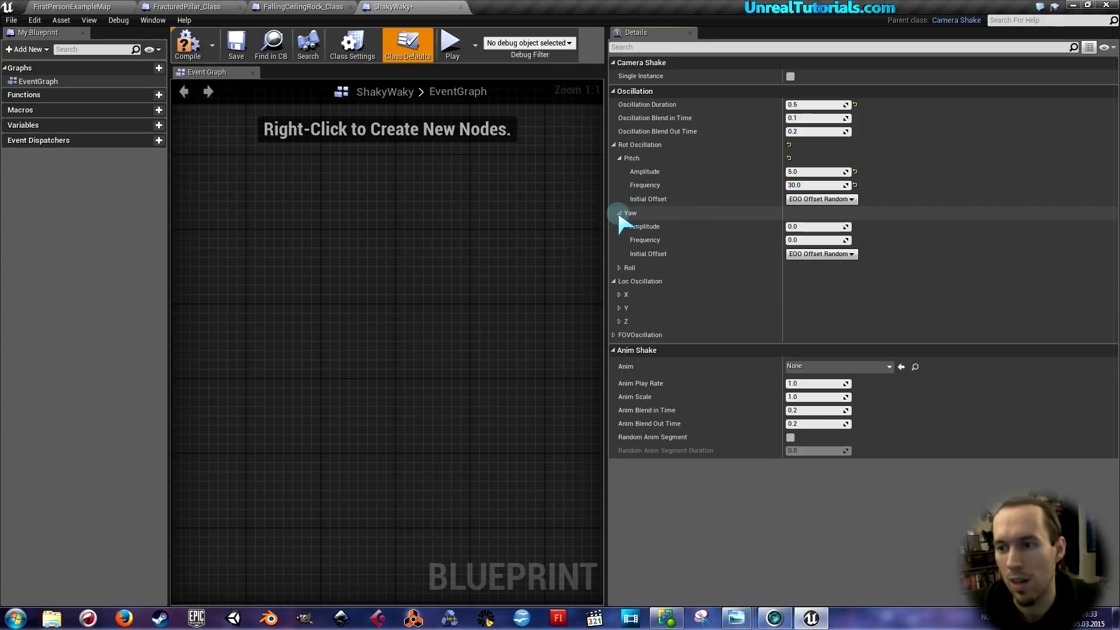
click(799, 226)
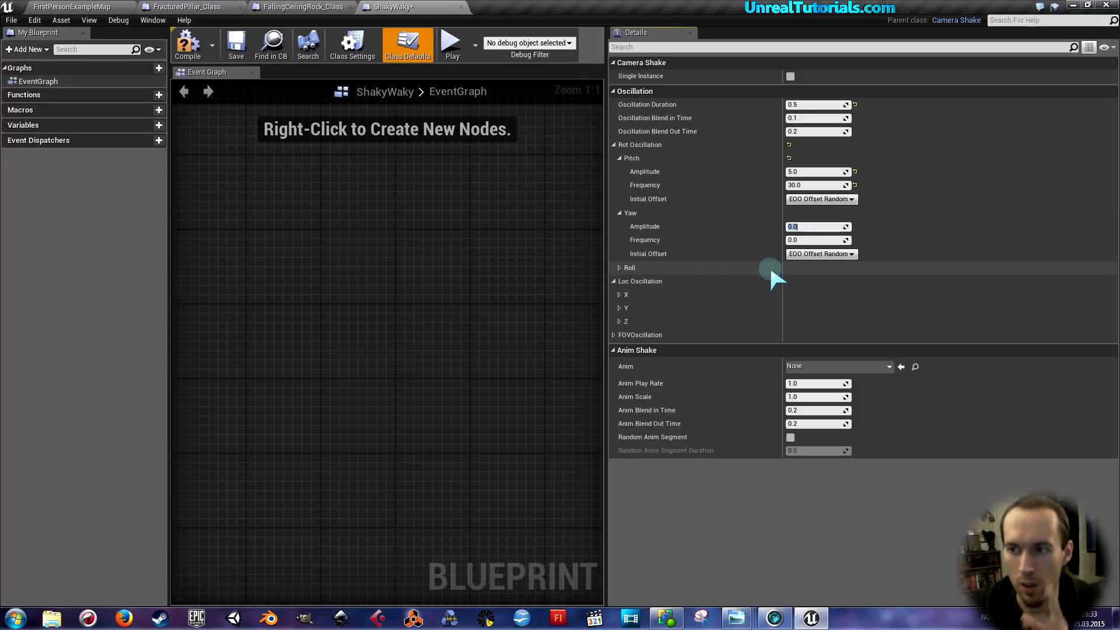
text(1)
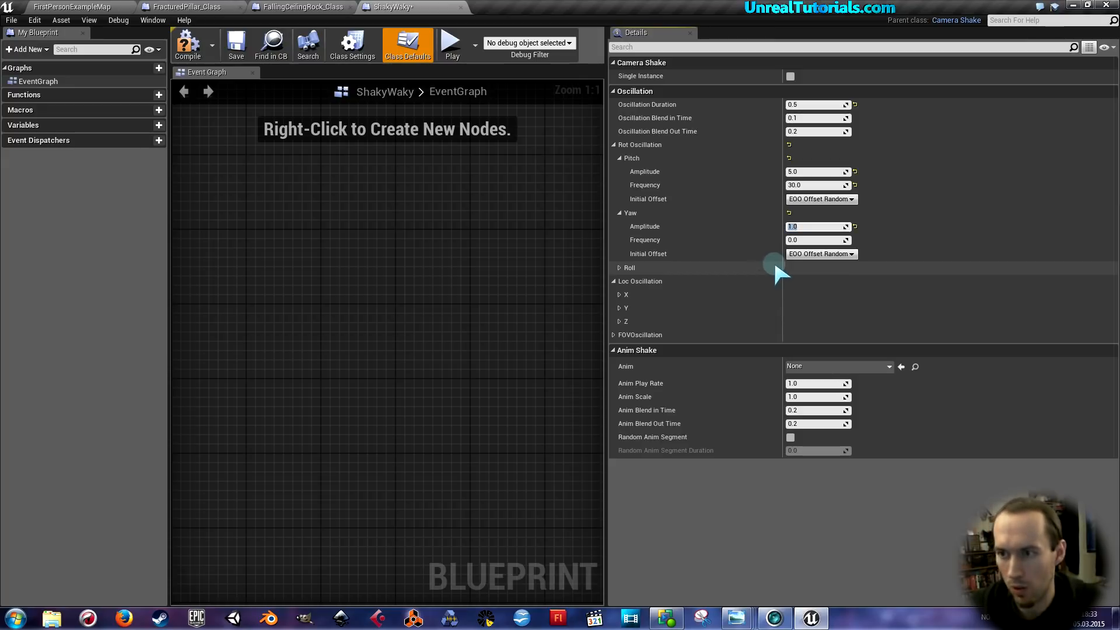
click(793, 240)
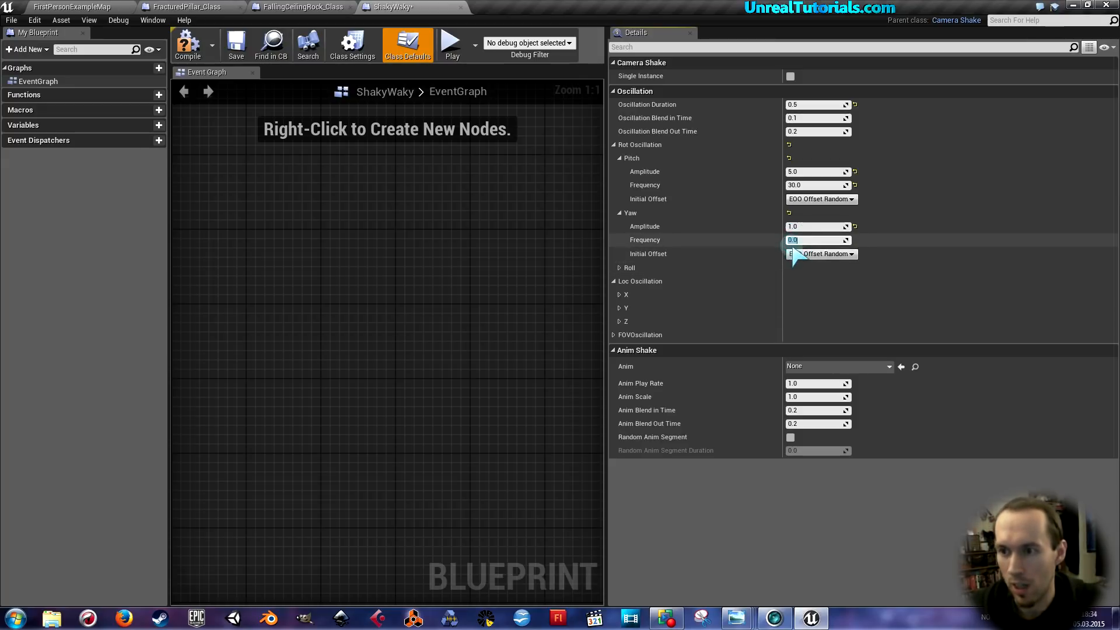
click(827, 201)
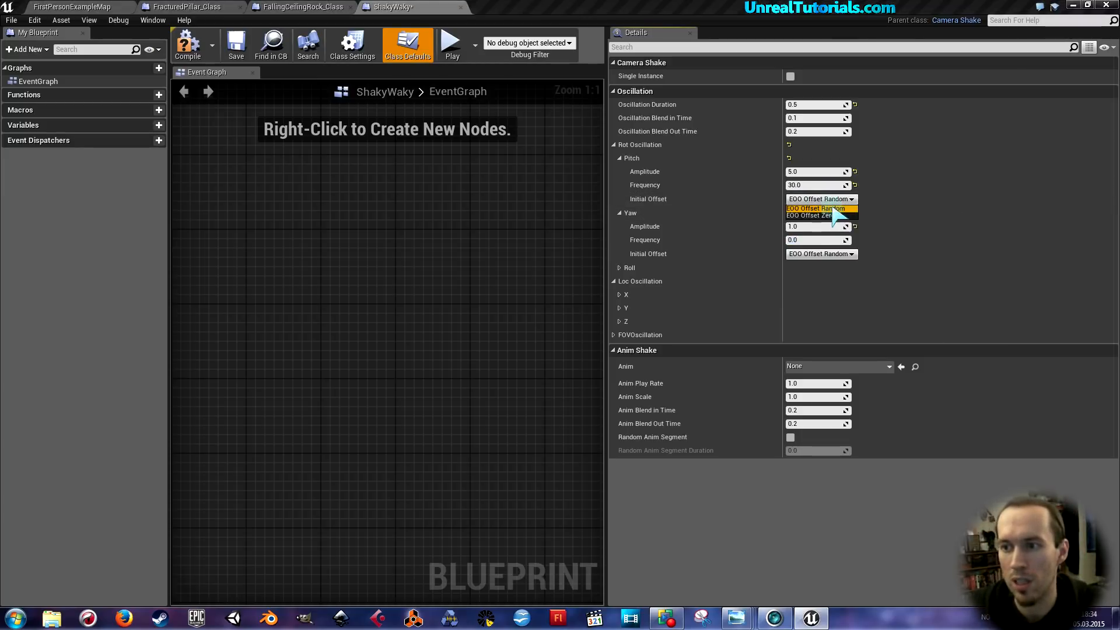
click(830, 200)
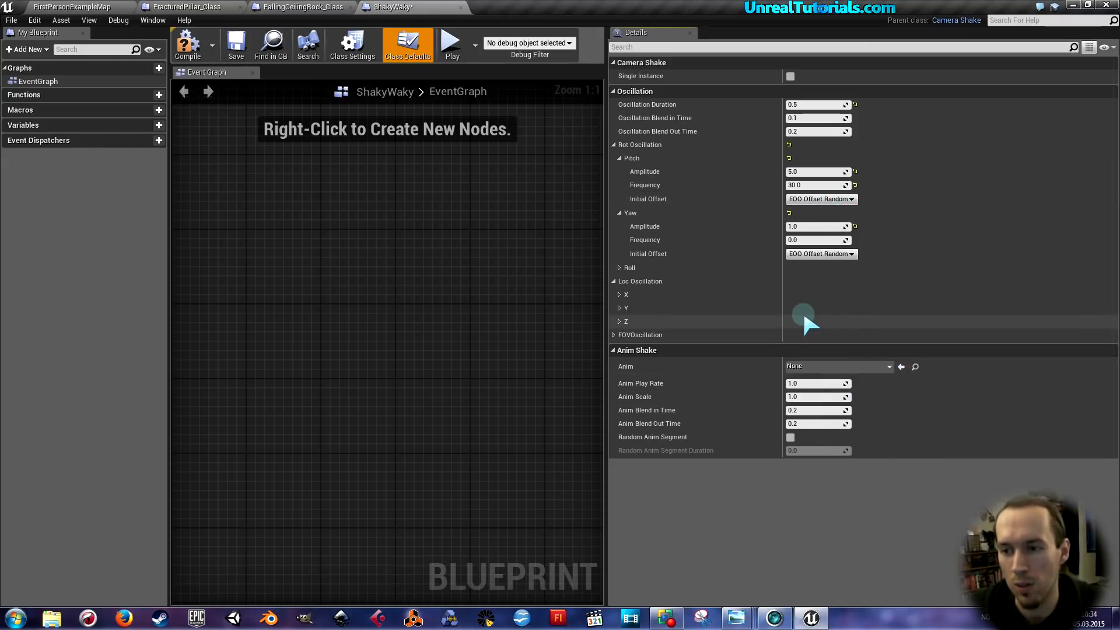
click(798, 241)
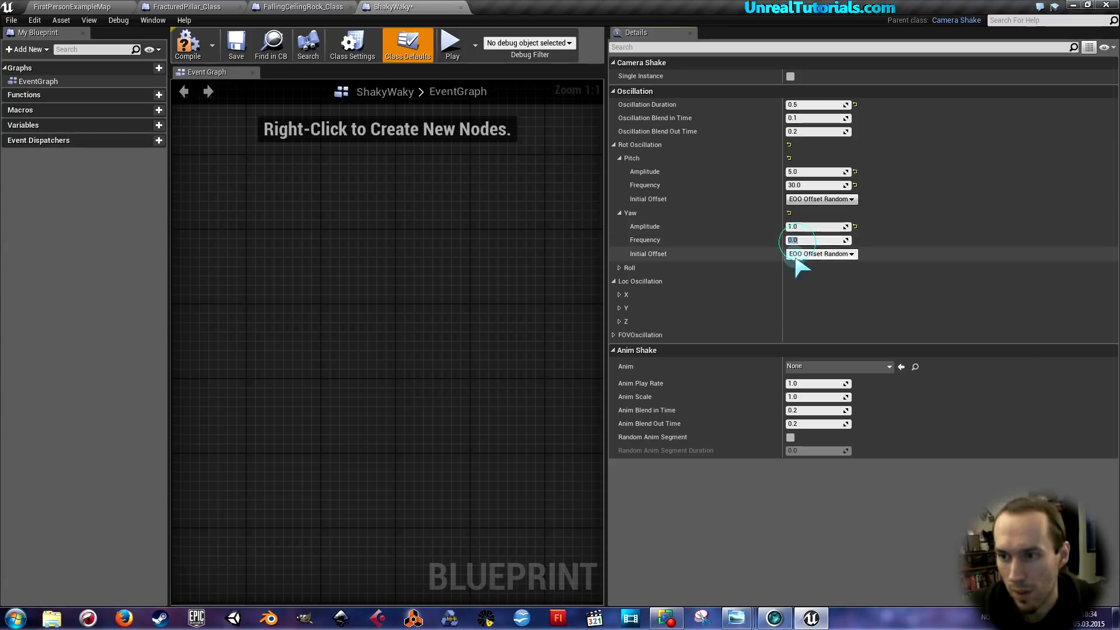
text(1)
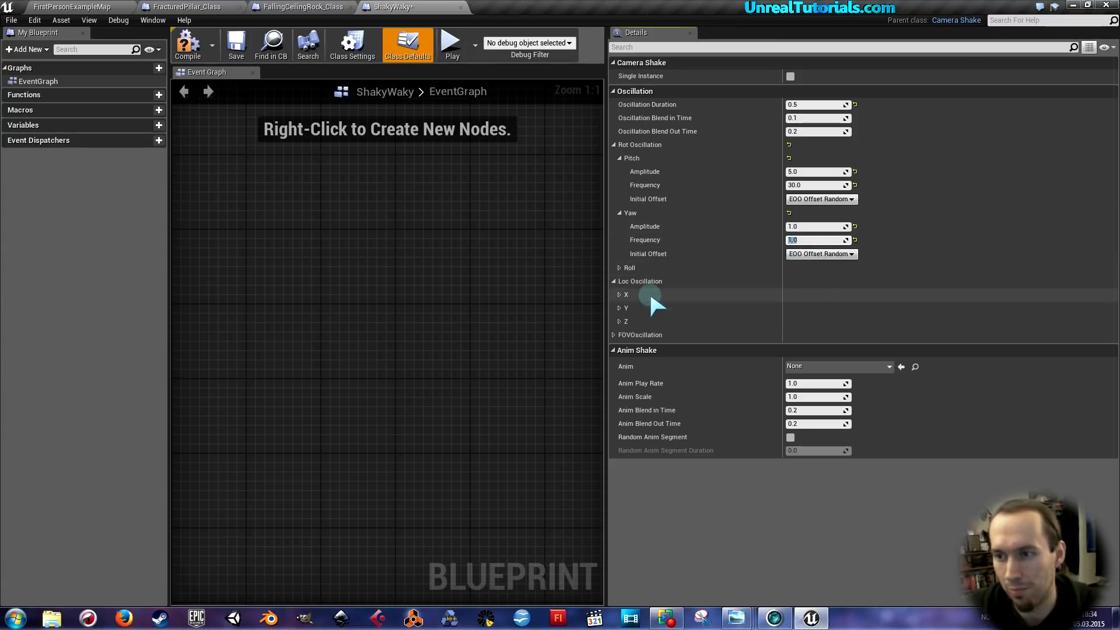
key(Return)
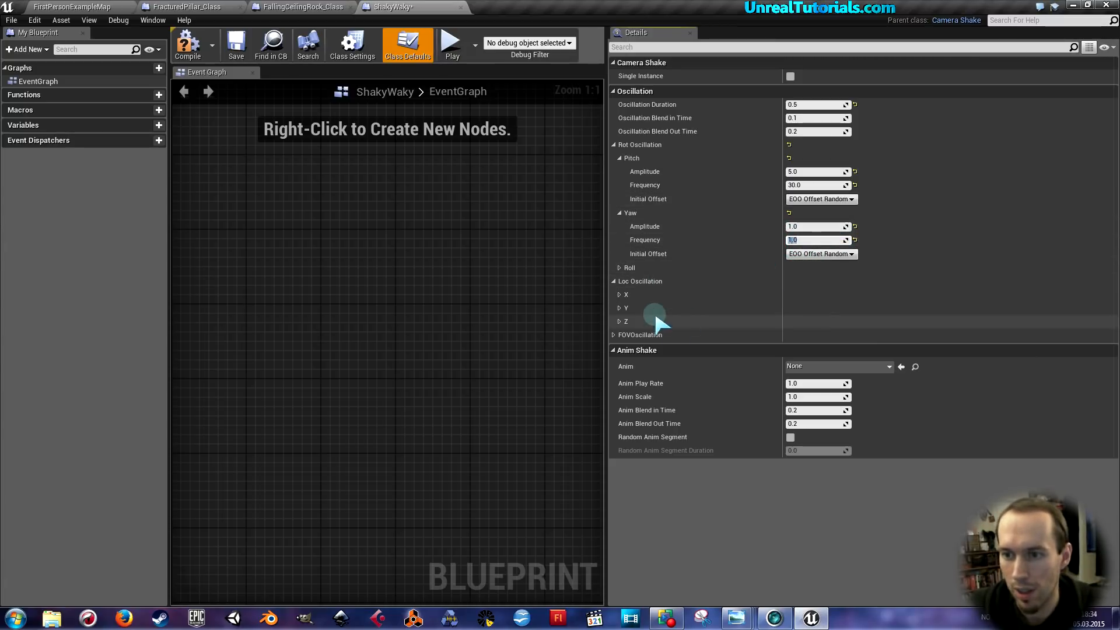
Set the Loc Oscillation along X to Amplitude 5 and Frequency 25
click(619, 295)
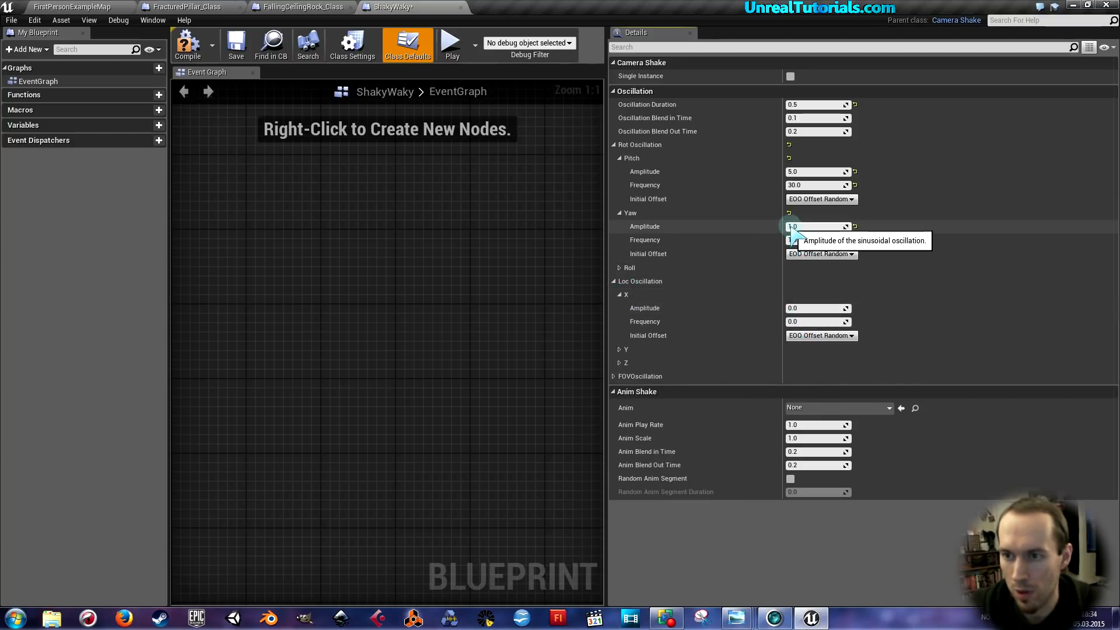
click(793, 308)
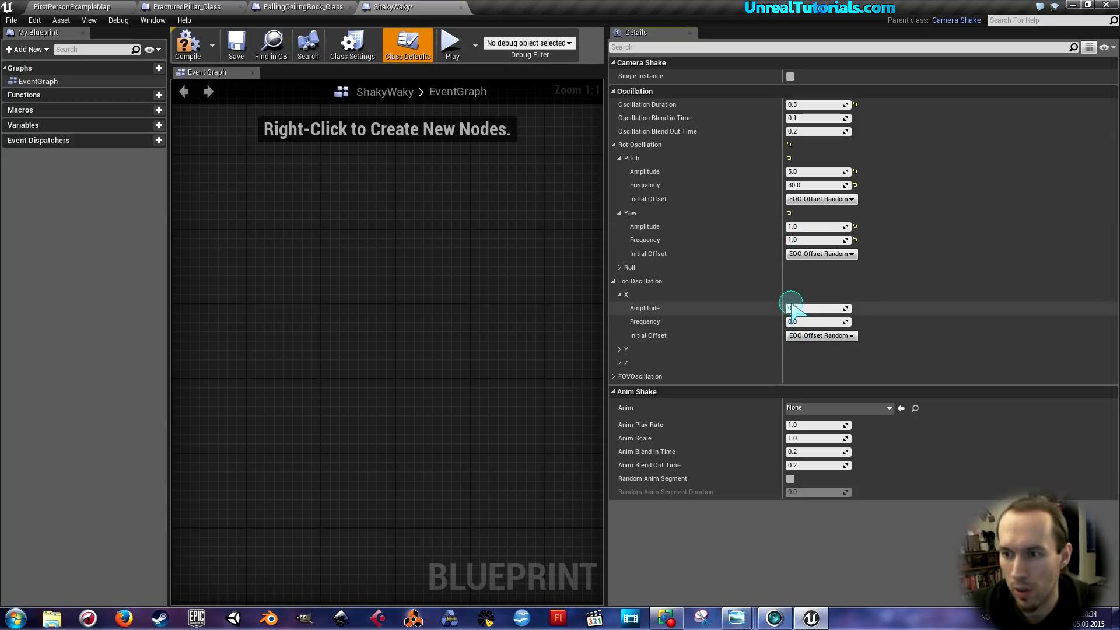
text(5)
click(800, 322)
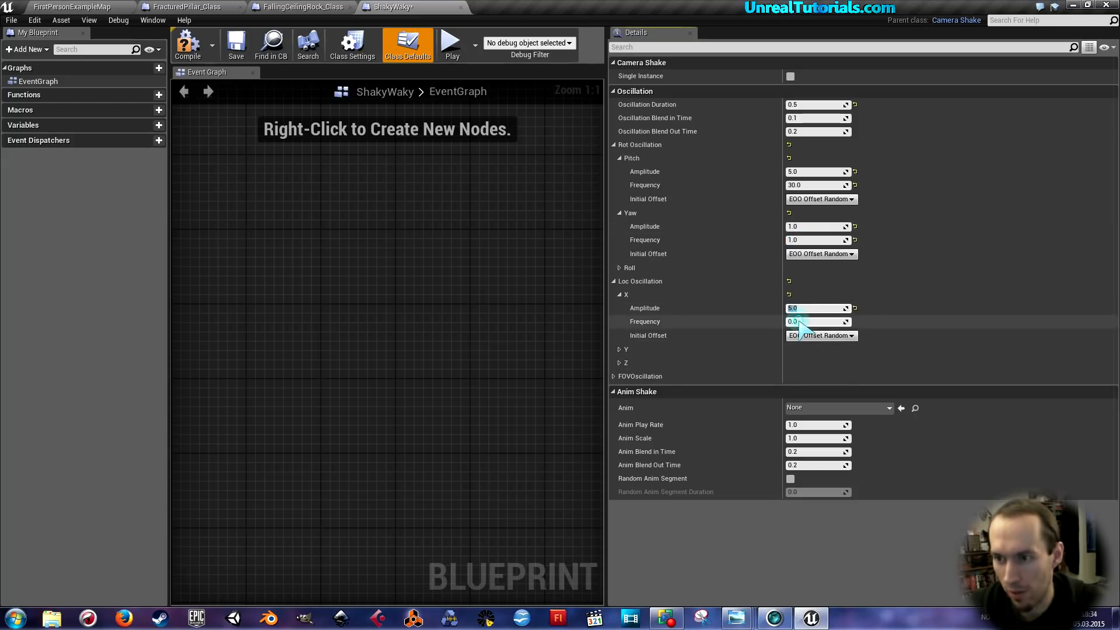
text(25)
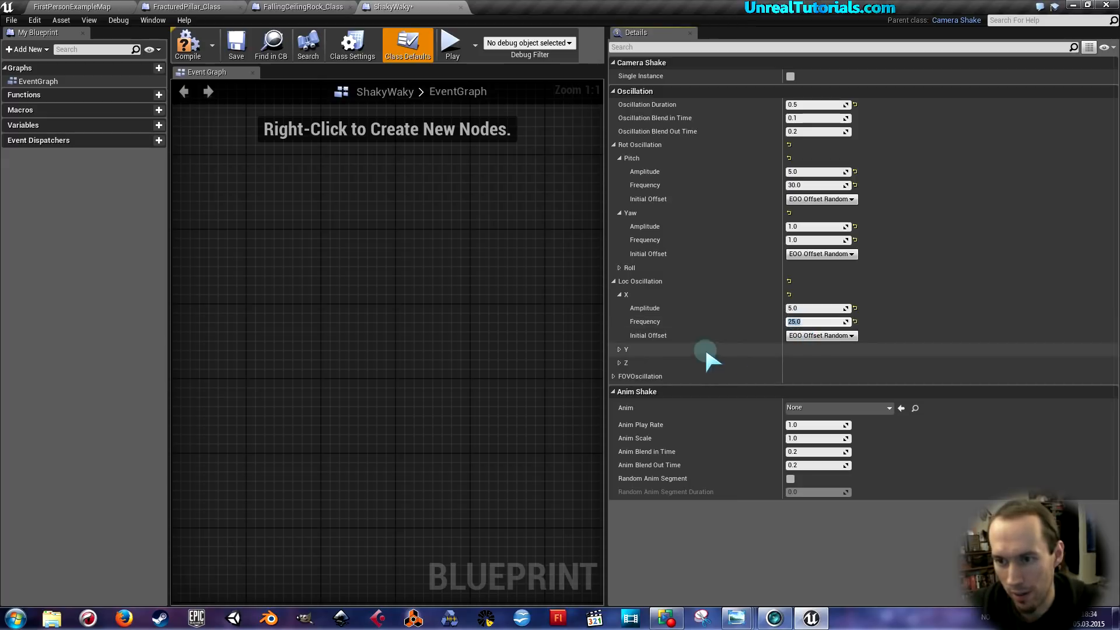
Set the Loc Oscillation along Z to Amplitude 5 and Frequency 50
click(620, 362)
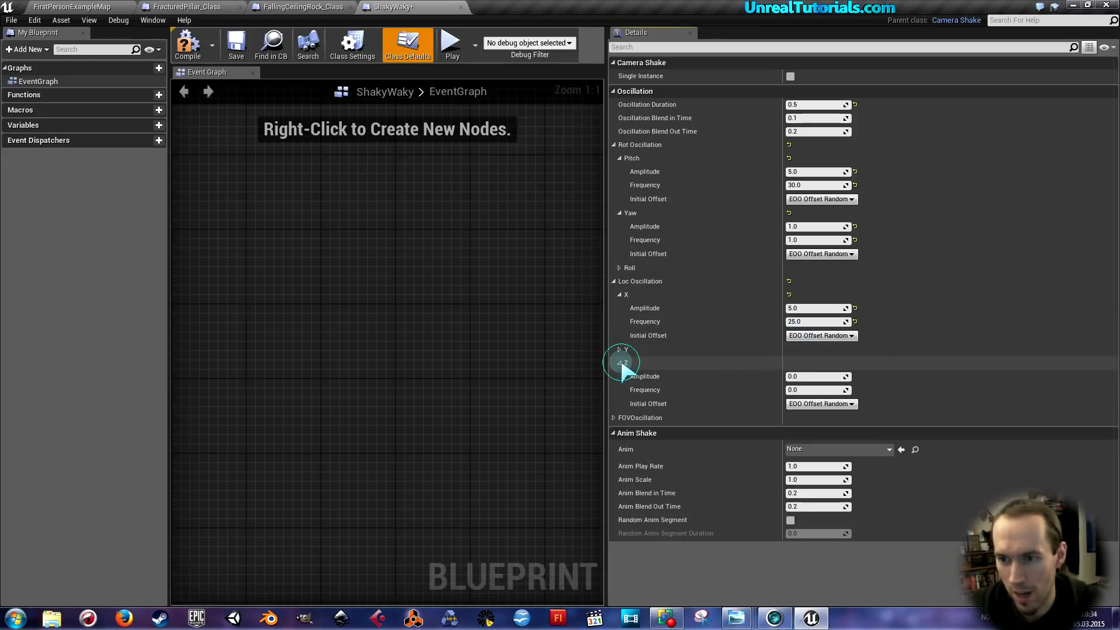
click(794, 376)
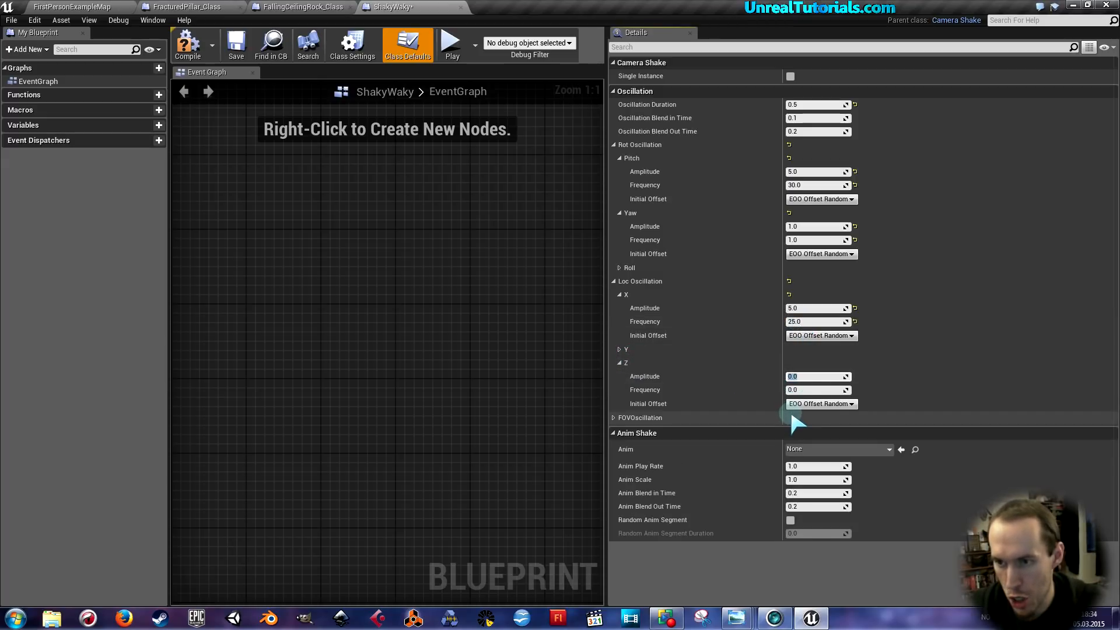
text(5)
click(794, 390)
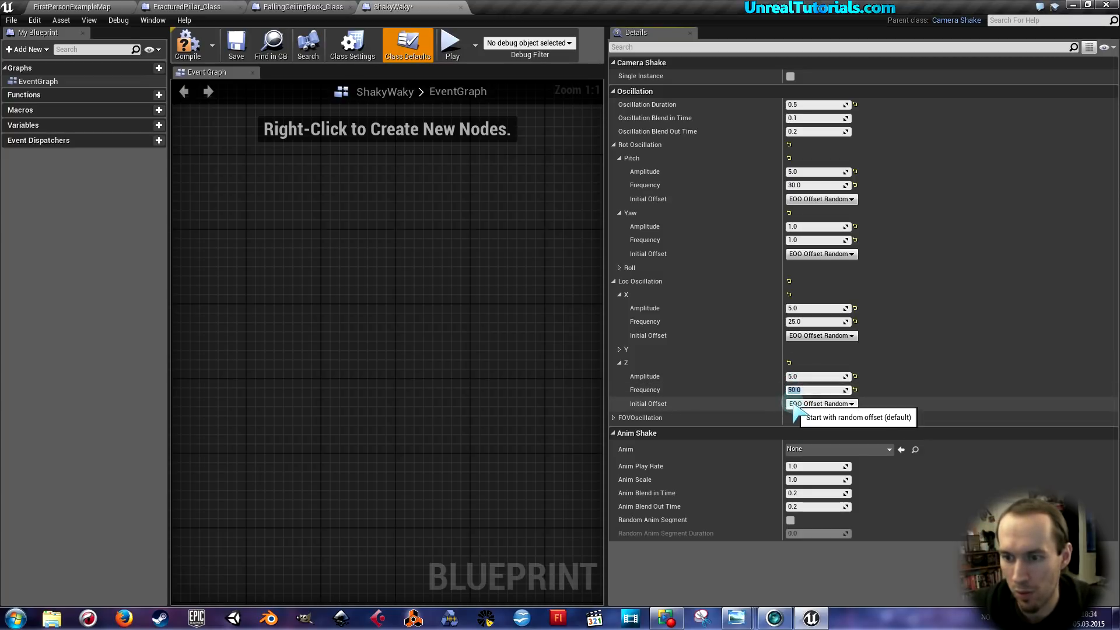
key(Return)
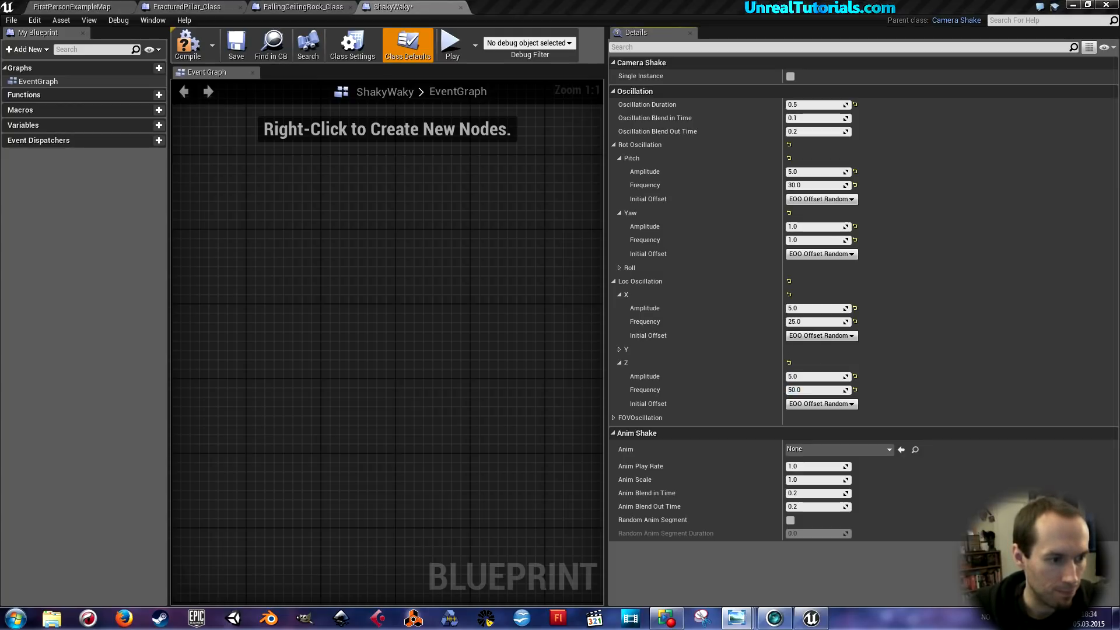
Set the Loc Oscillation Z Amplitude of ShakyWaky to 20
click(807, 376)
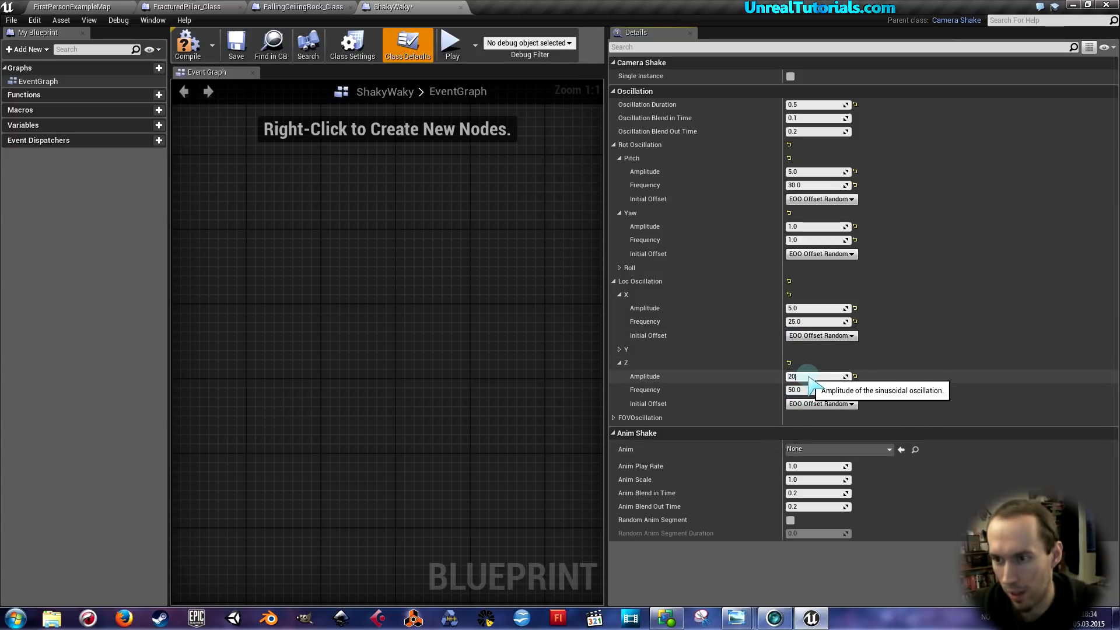
text(20)
click(793, 308)
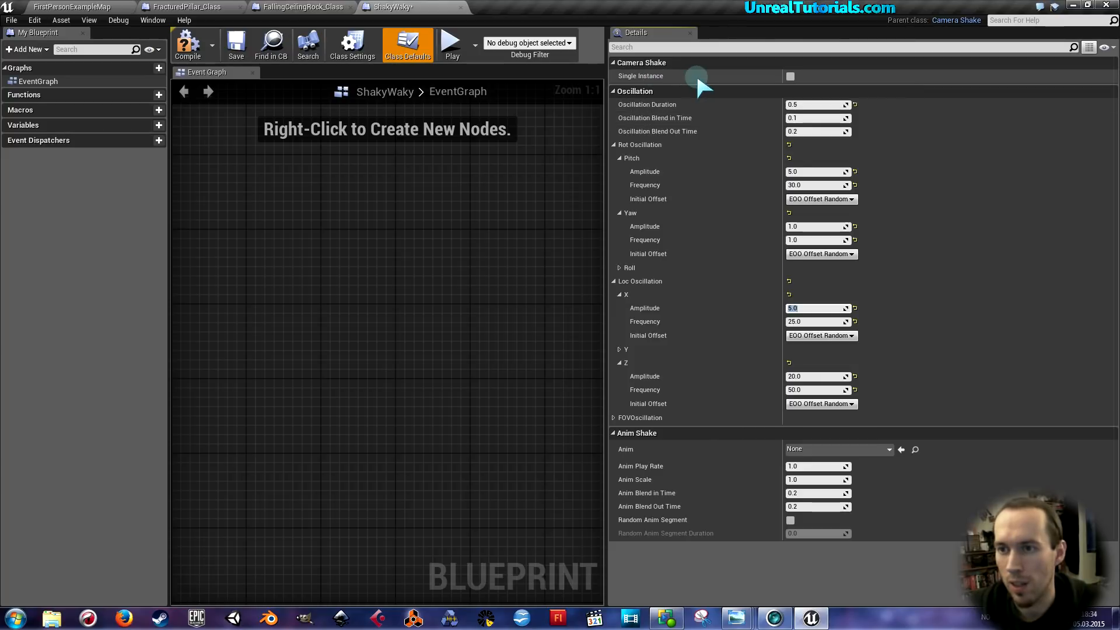
Enable Single Instance for the ShakyWaky camera shake, and compile and save the Blueprint
mouse_move(663, 75)
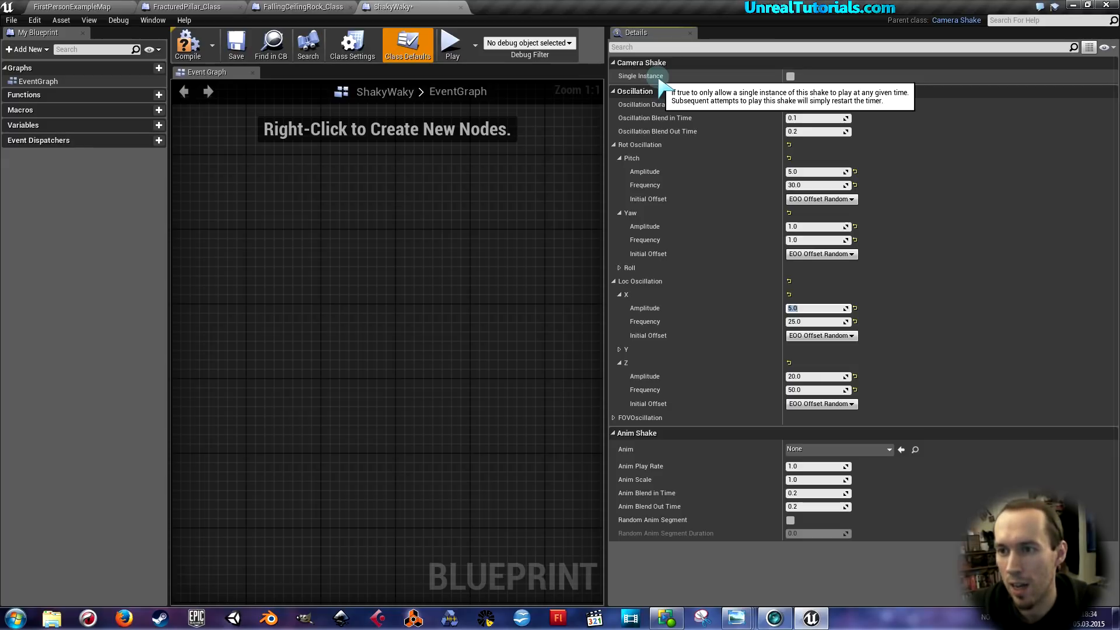
click(791, 75)
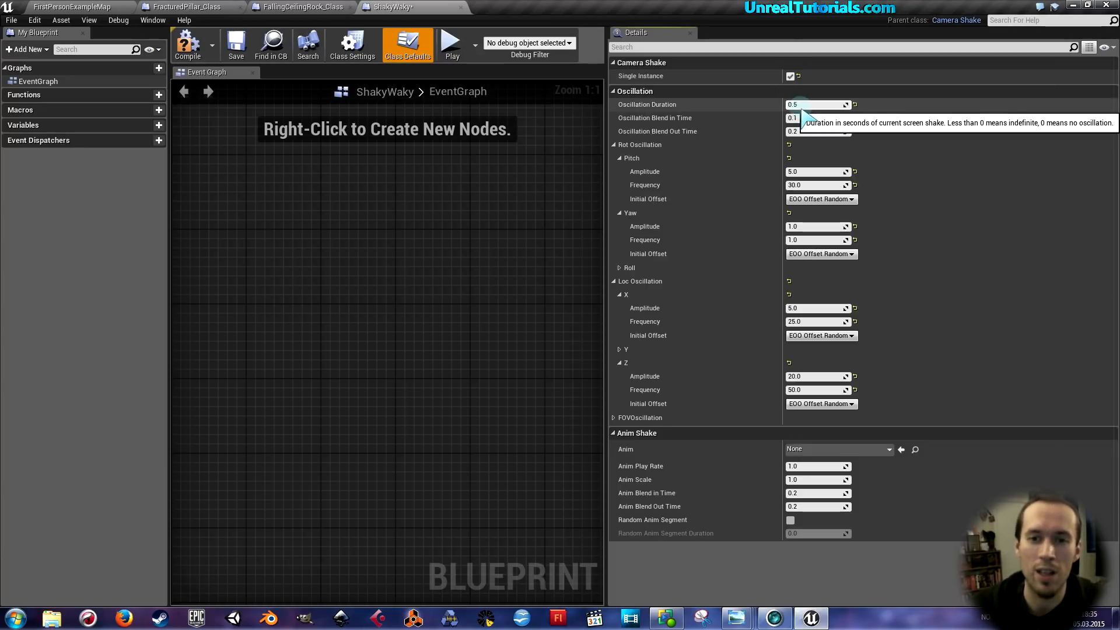
click(237, 51)
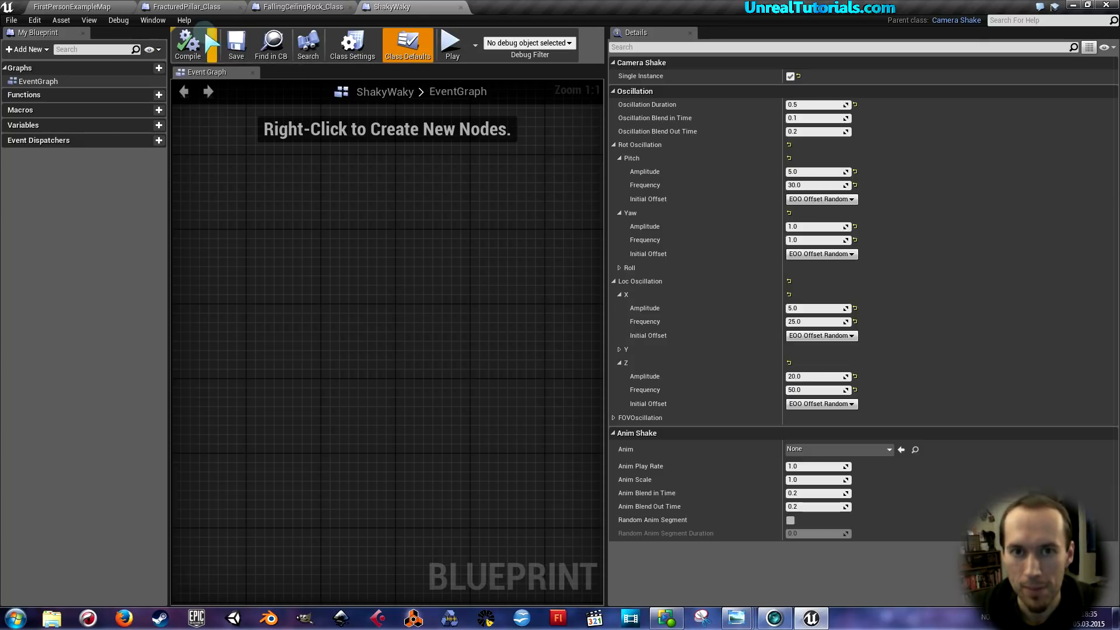
Examine the rock and its collision box in the viewport of the FallingCeilingRock_Class Blueprint
click(101, 7)
click(166, 7)
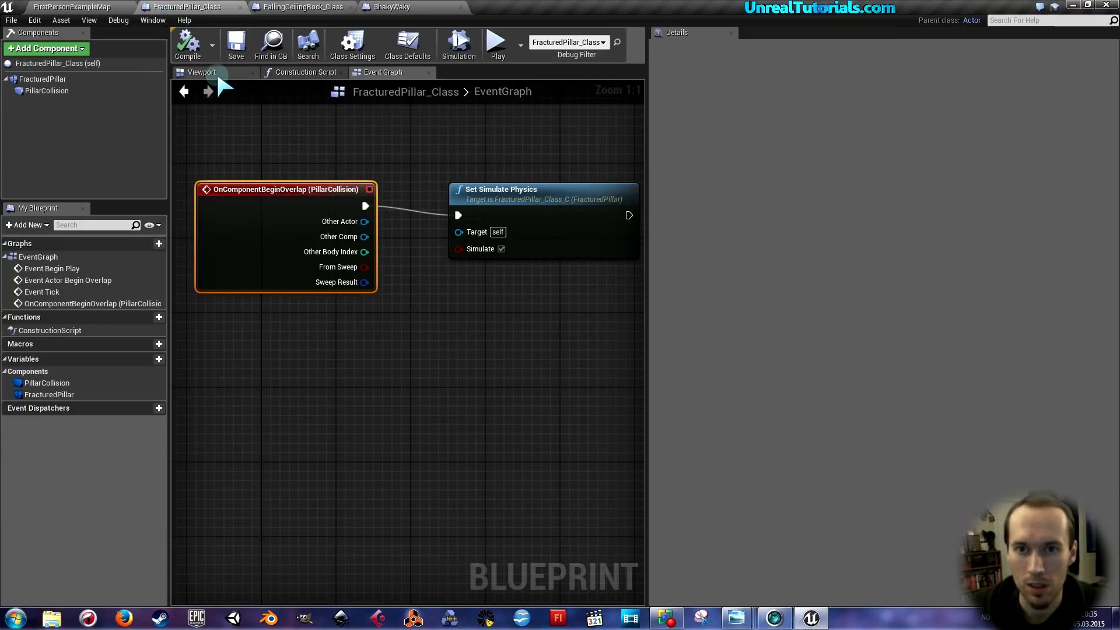
click(217, 72)
click(292, 7)
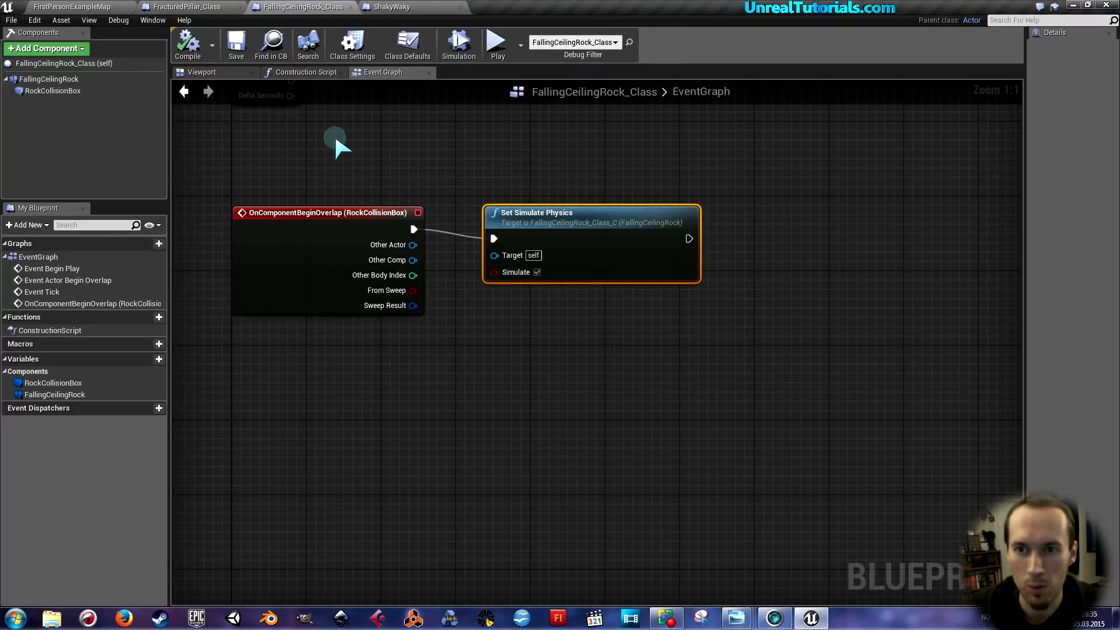
click(211, 72)
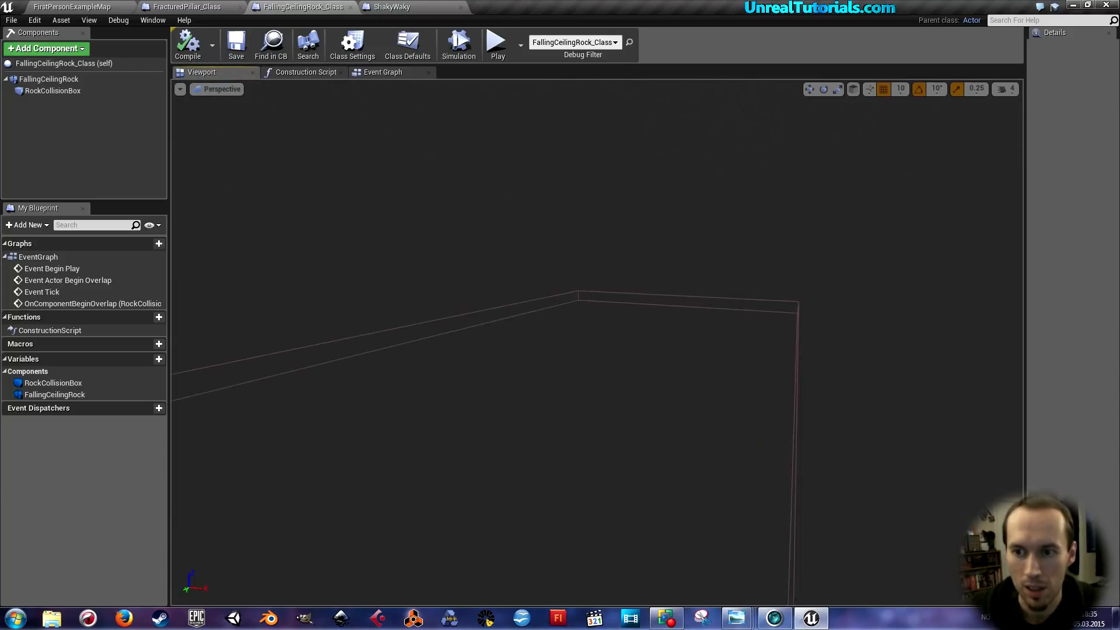
right_drag(332, 204, 332, 204)
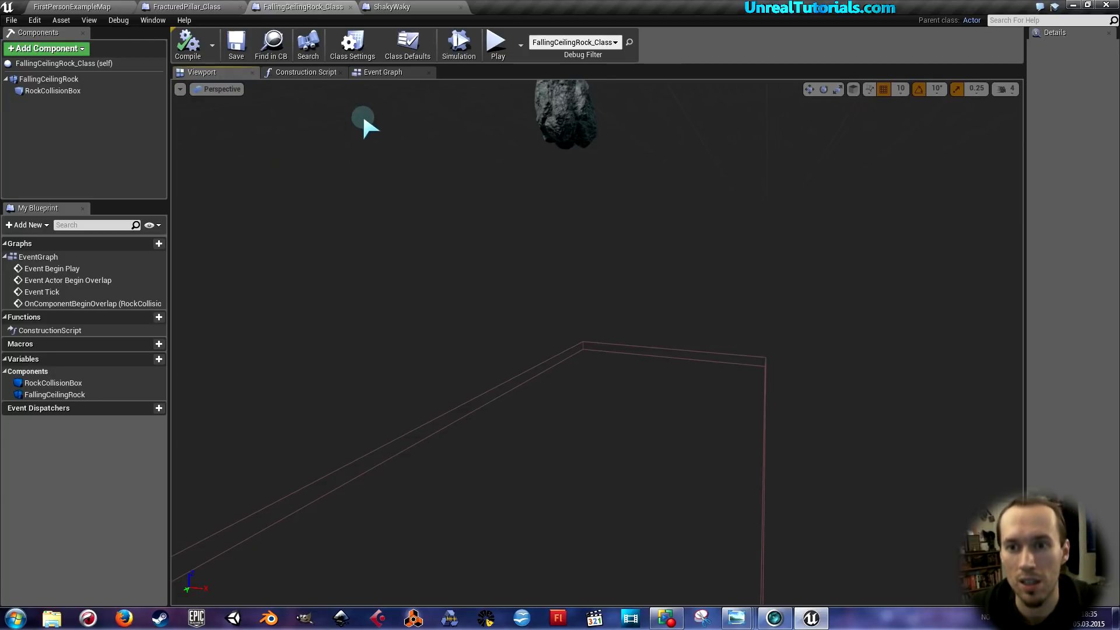
Add a Play World Camera Shake node after Set Simulate Physics in the FallingCeilingRock_Class event graph
click(380, 73)
scroll(577, 387, up, 1)
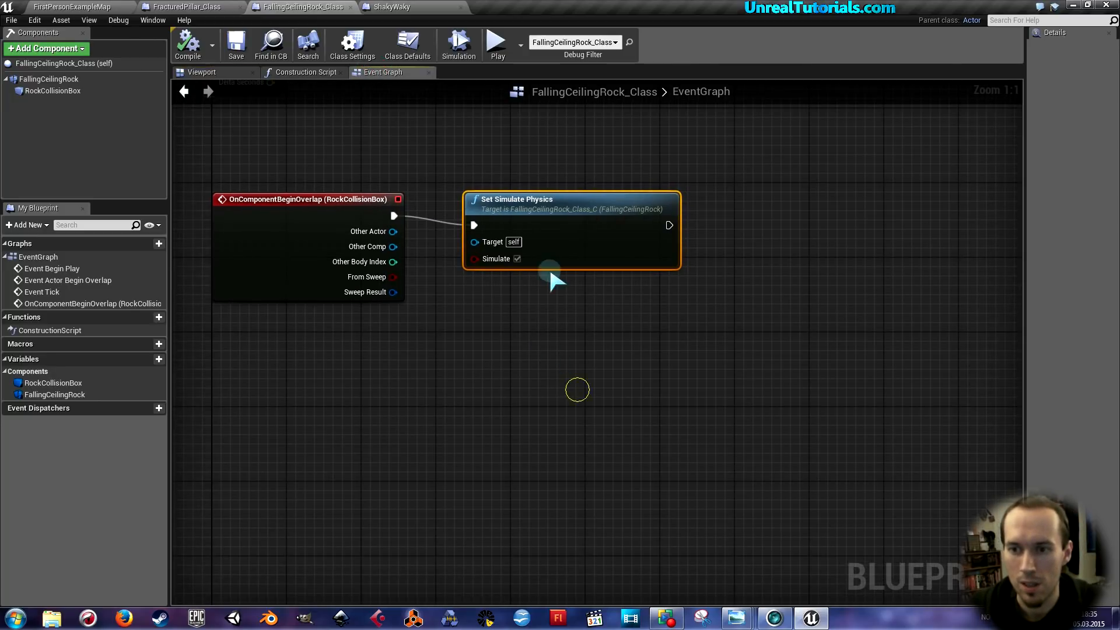
drag(532, 215, 513, 215)
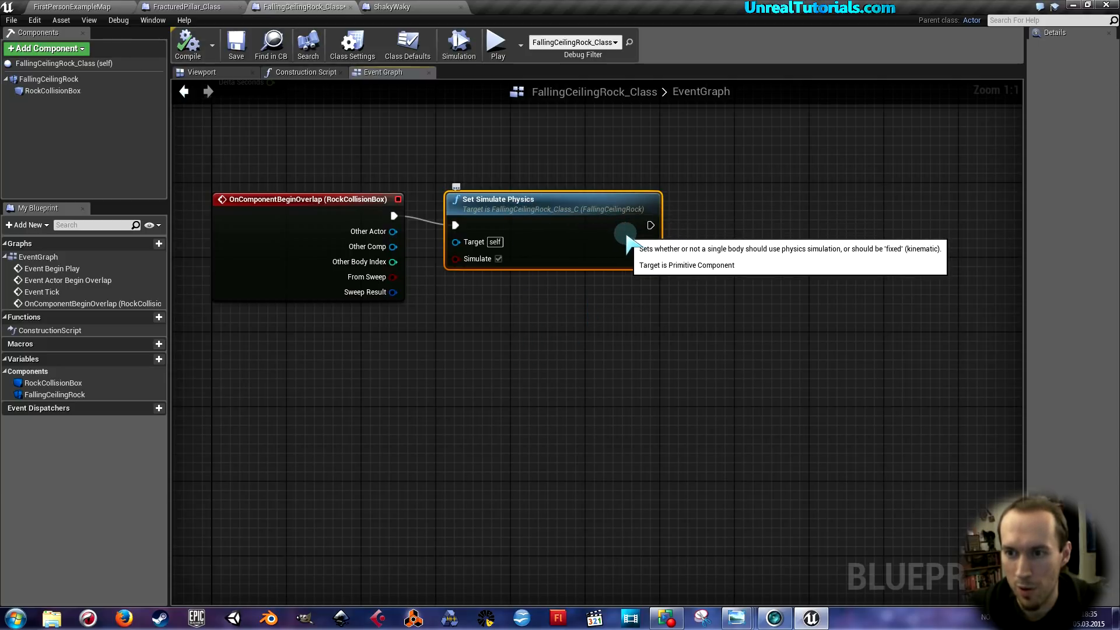
drag(650, 225, 687, 354)
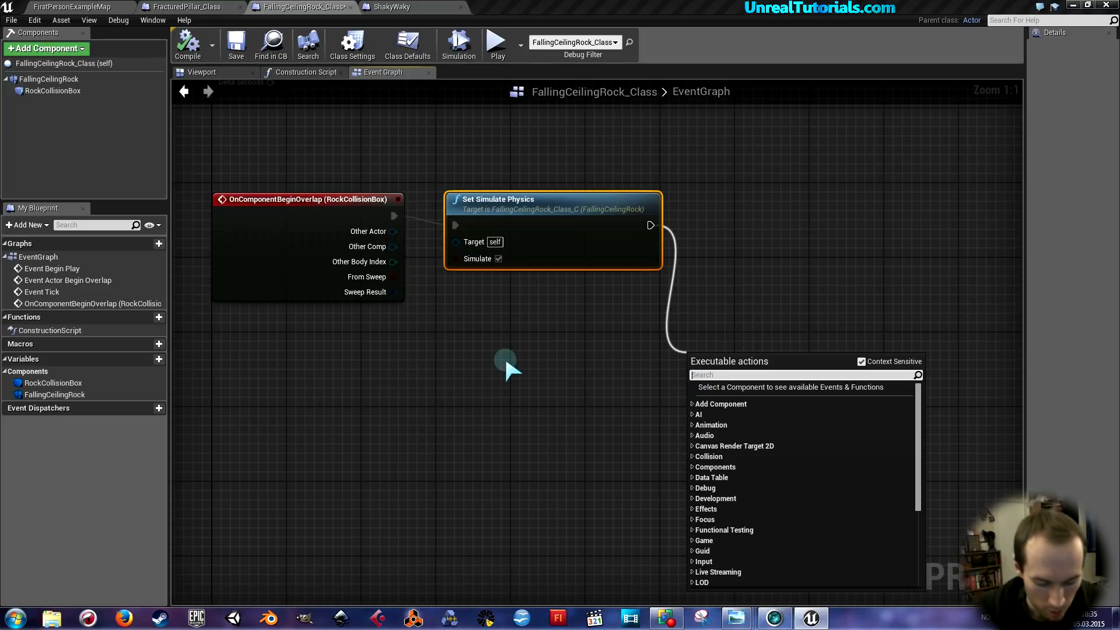
text(play)
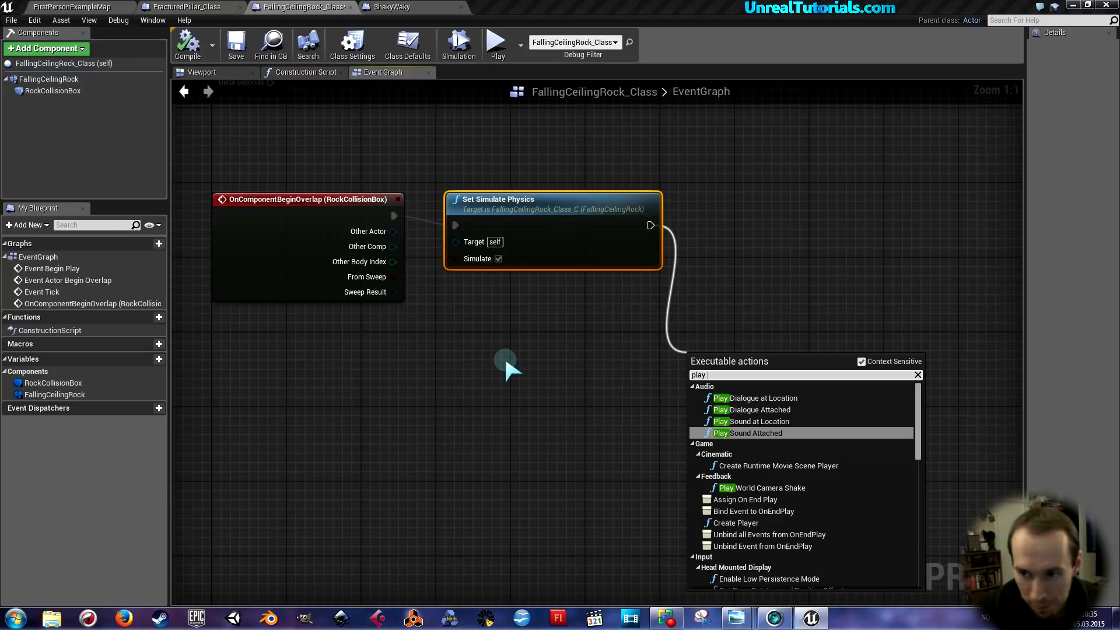
text( camae)
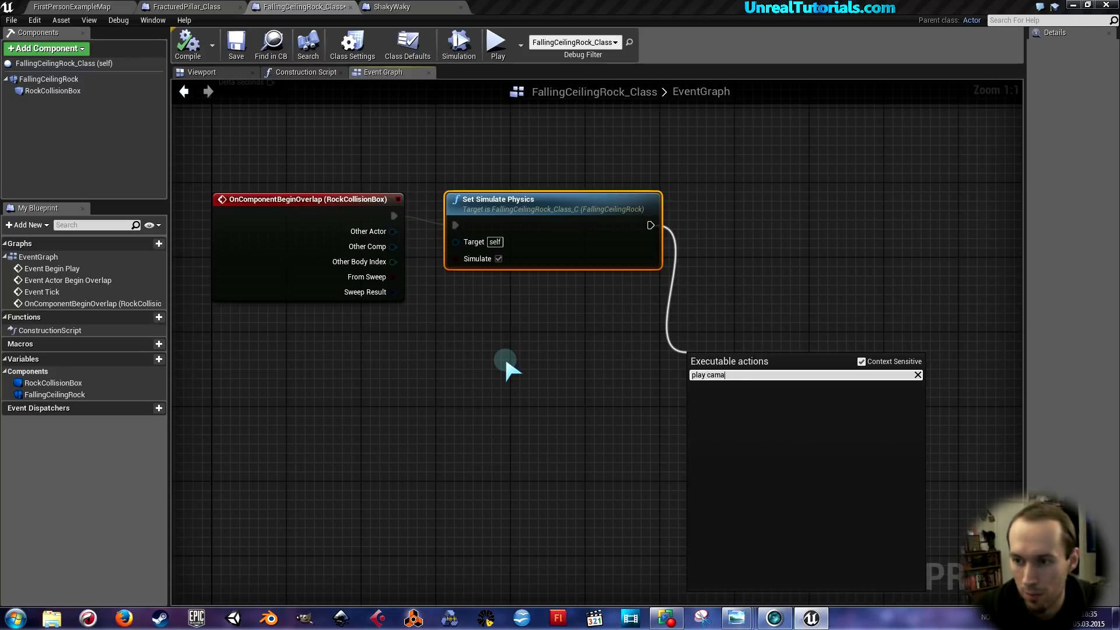
key(BackSpace)
text(e)
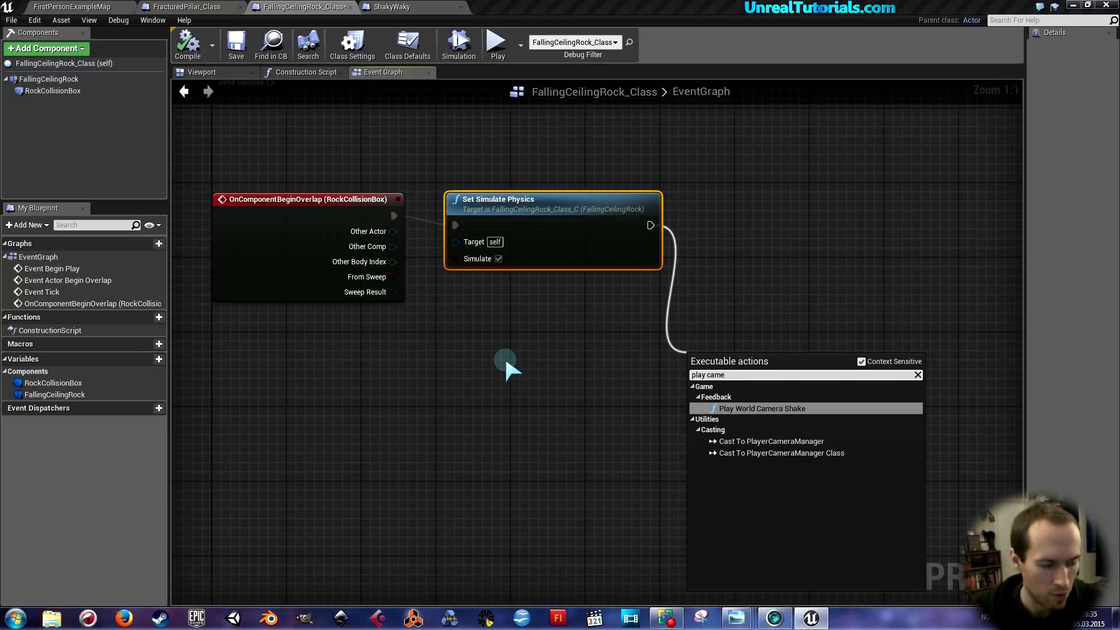
key(Return)
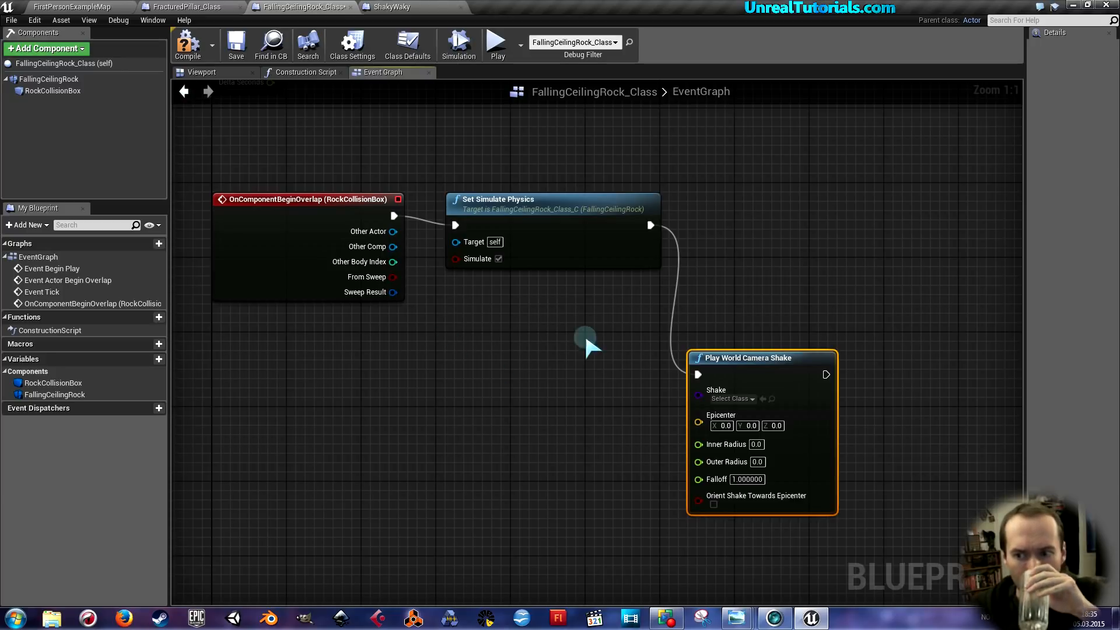
drag(715, 359, 668, 341)
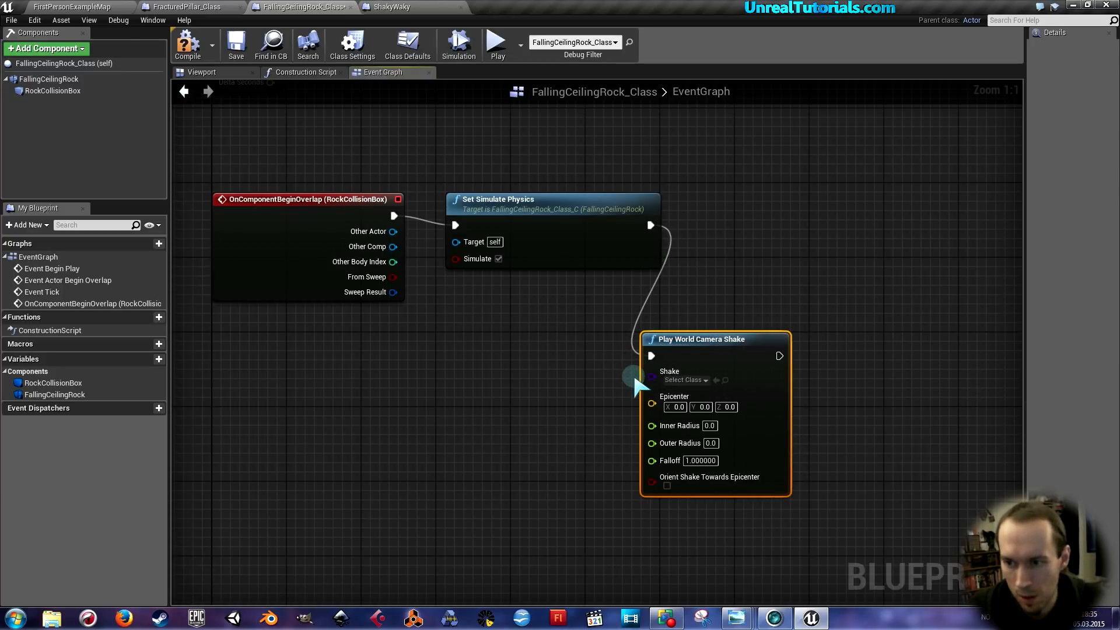
Assign ShakyWaky as the Shake class of Play World Camera Shake, and compile and save the Blueprint
click(687, 381)
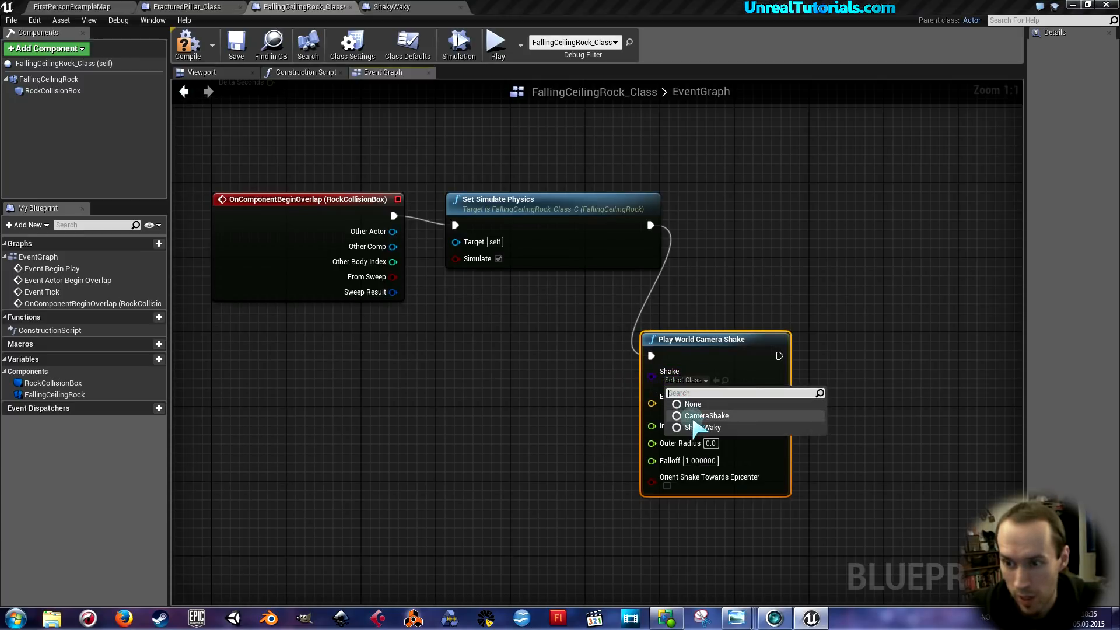
click(702, 428)
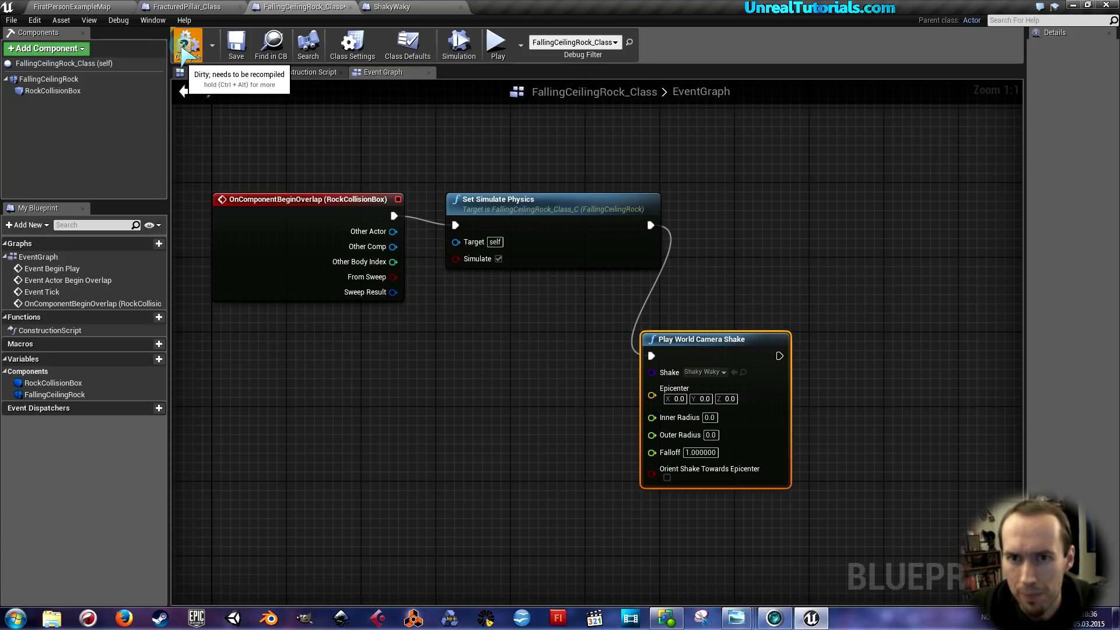
click(187, 42)
click(235, 46)
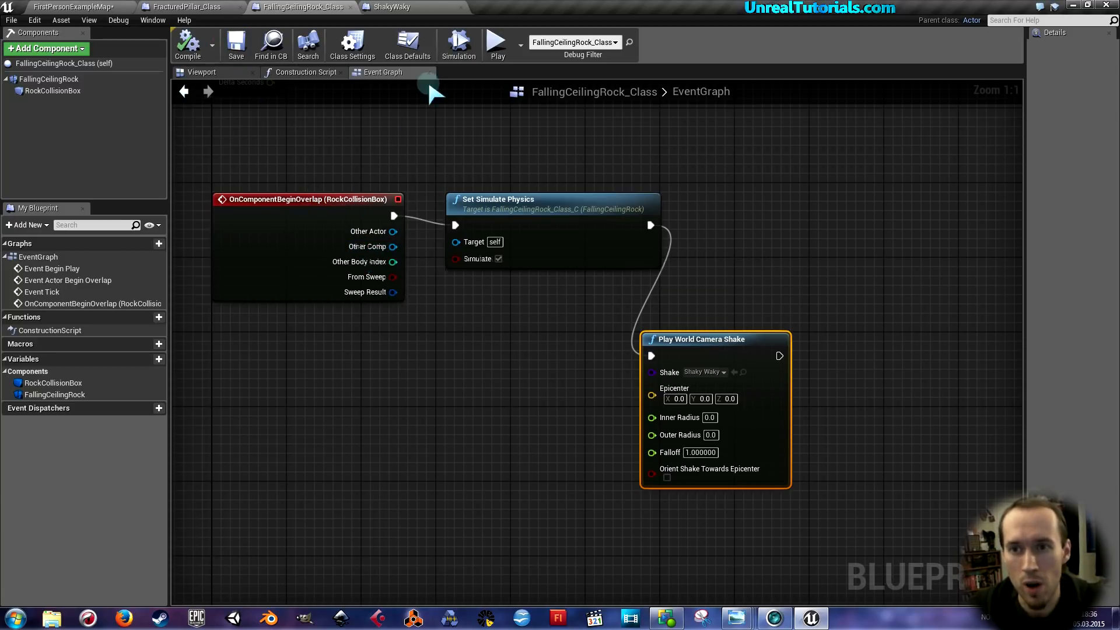
Play-test FirstPersonExampleMap by walking forward into the cave, and stop the session
click(73, 7)
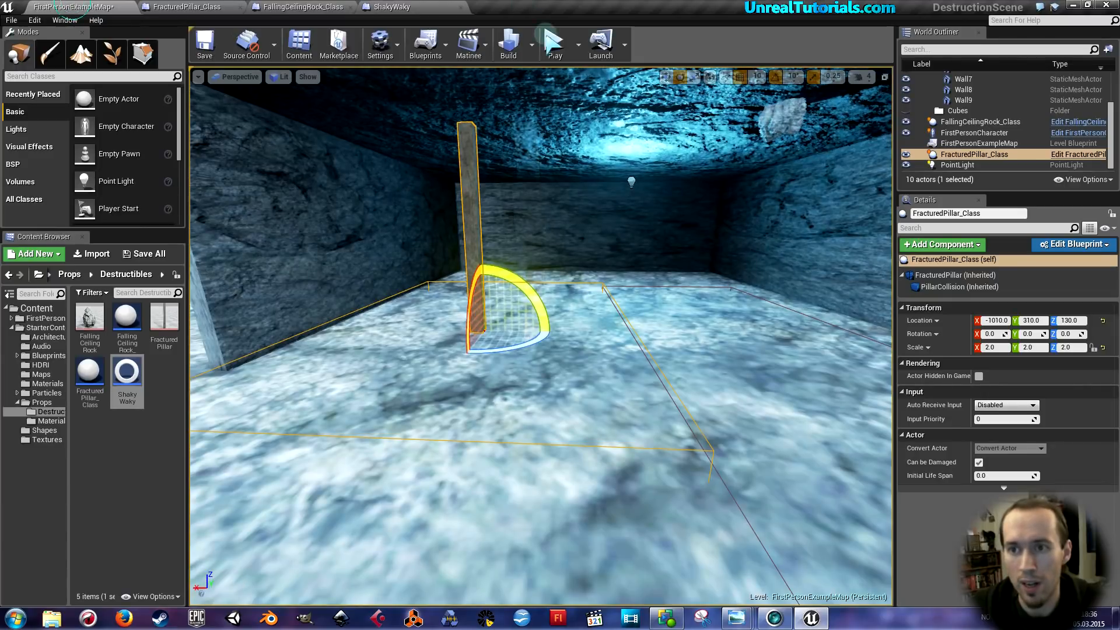
click(551, 41)
key(w)
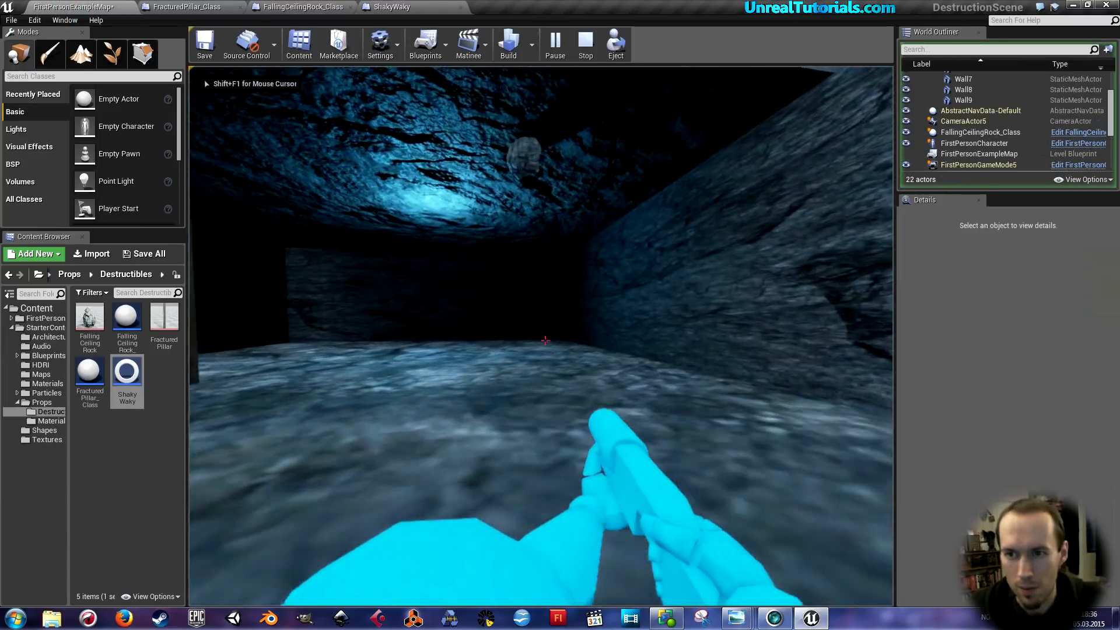
key(Escape)
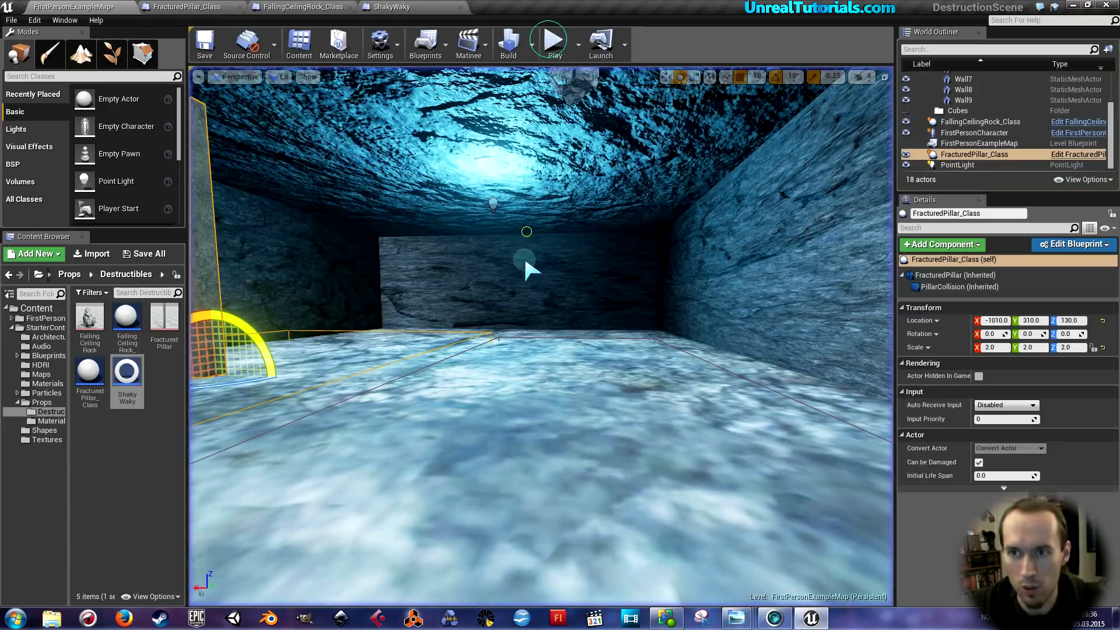
Add a Get Actor Location node in FallingCeilingRock_Class and connect its Return Value to the Epicenter of Play World Camera Shake
click(186, 7)
click(298, 7)
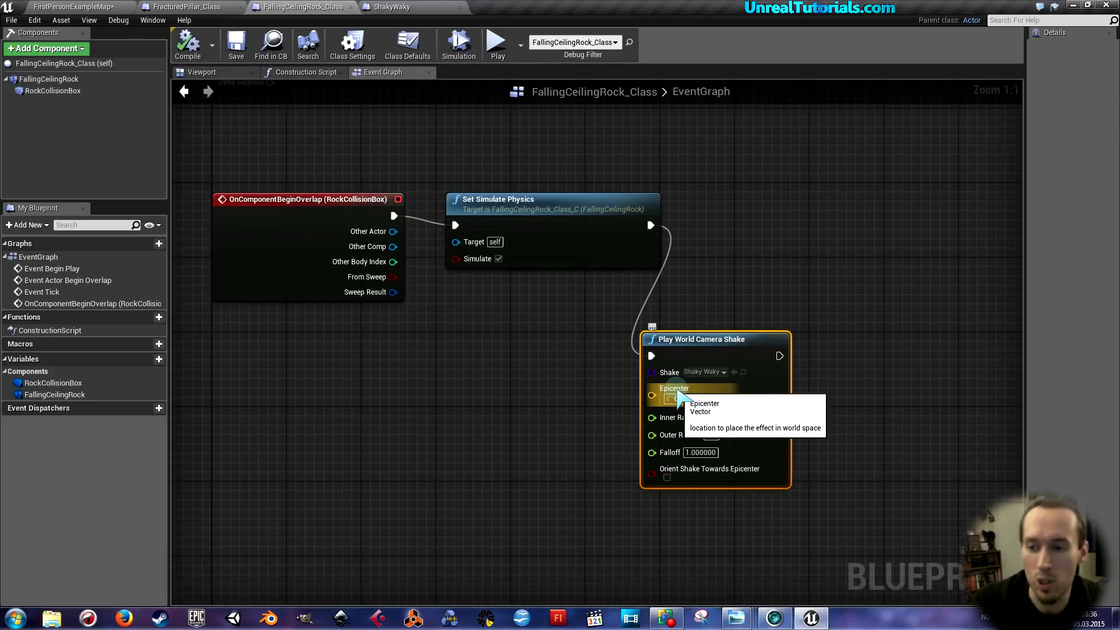
right_click(512, 405)
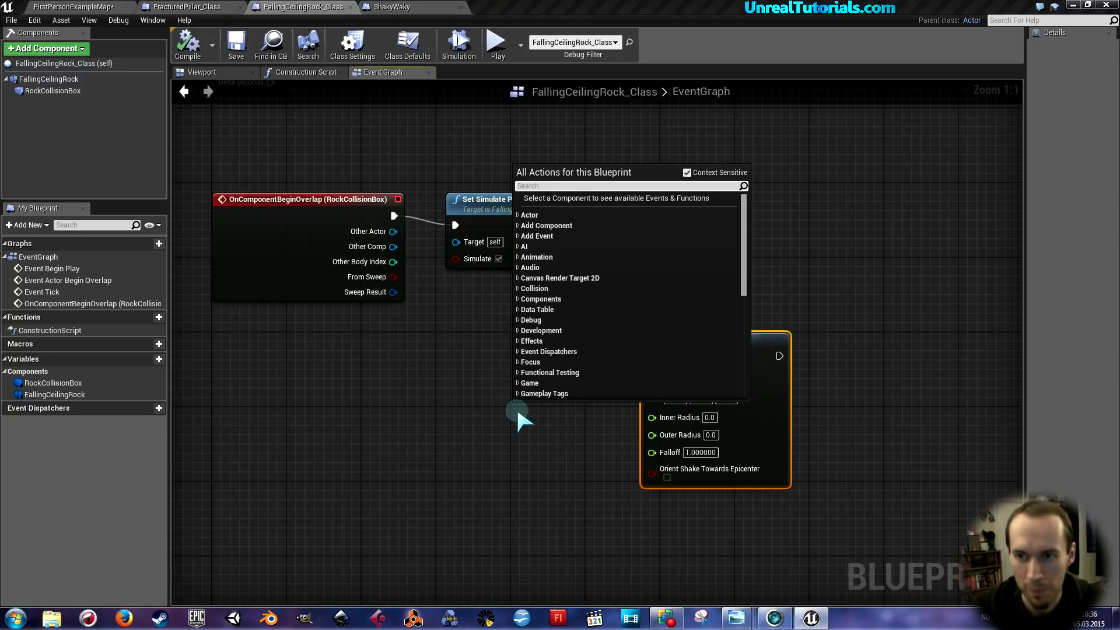
text(get actor)
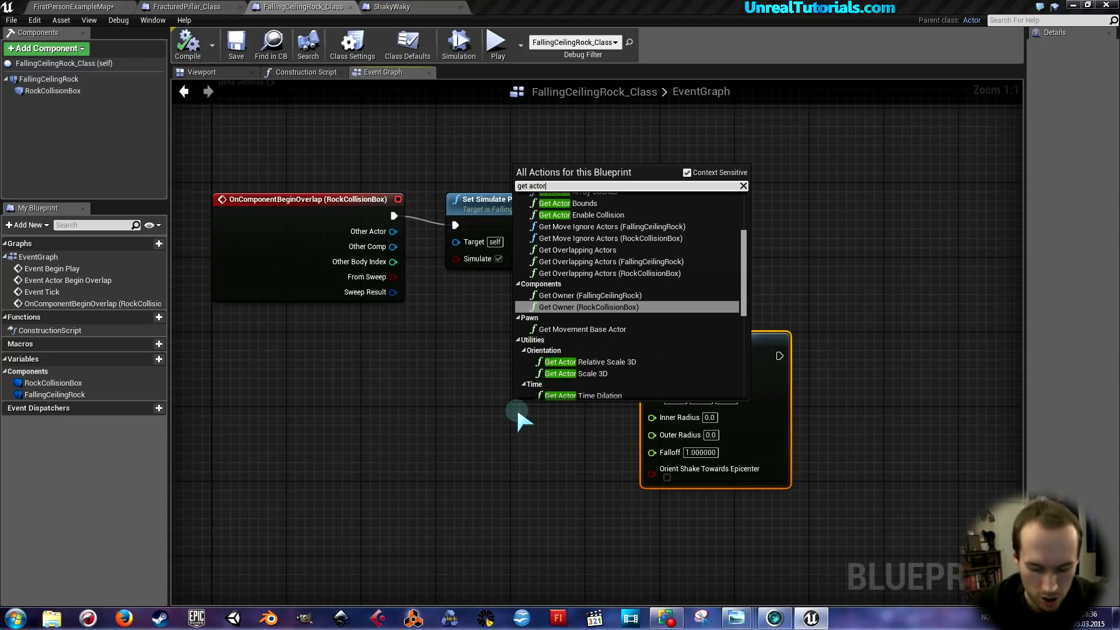
text( location)
key(Return)
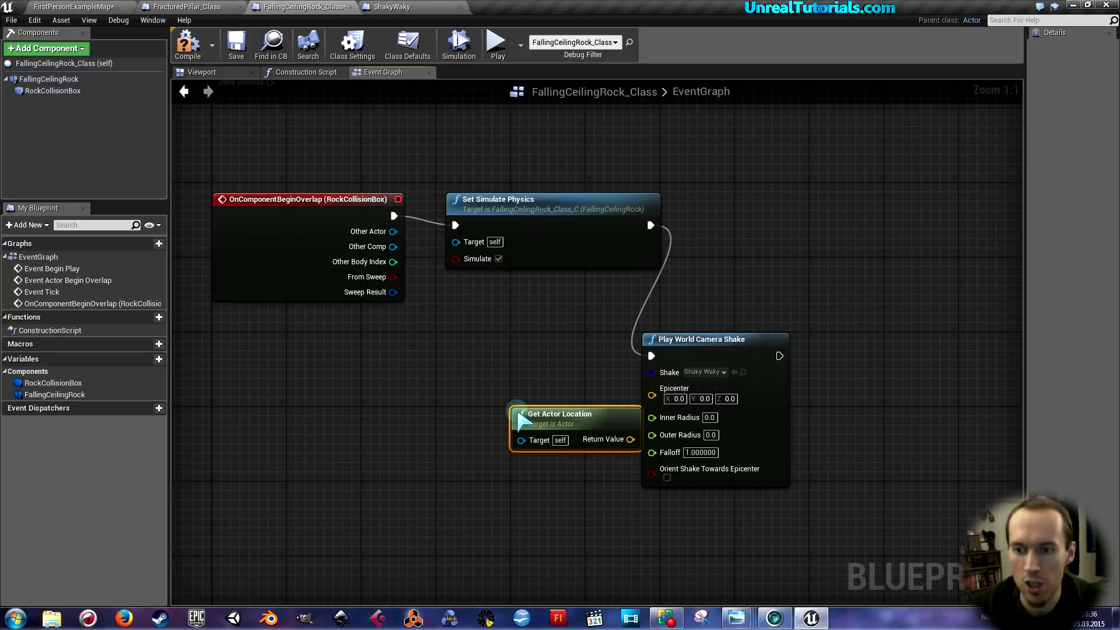
drag(513, 417, 458, 397)
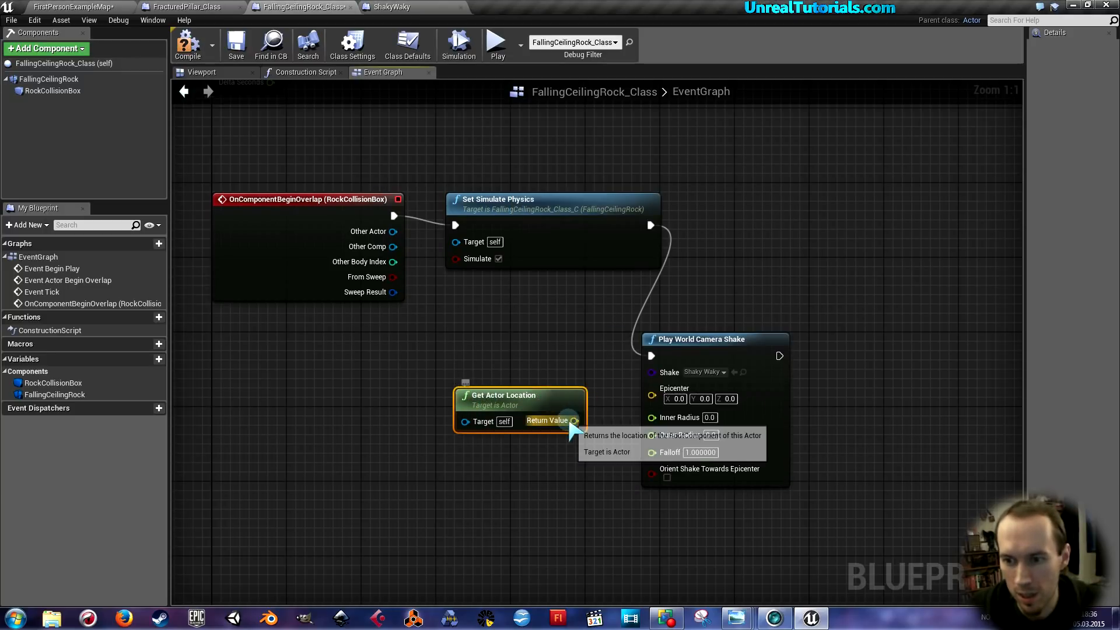
drag(575, 421, 652, 389)
drag(505, 405, 514, 396)
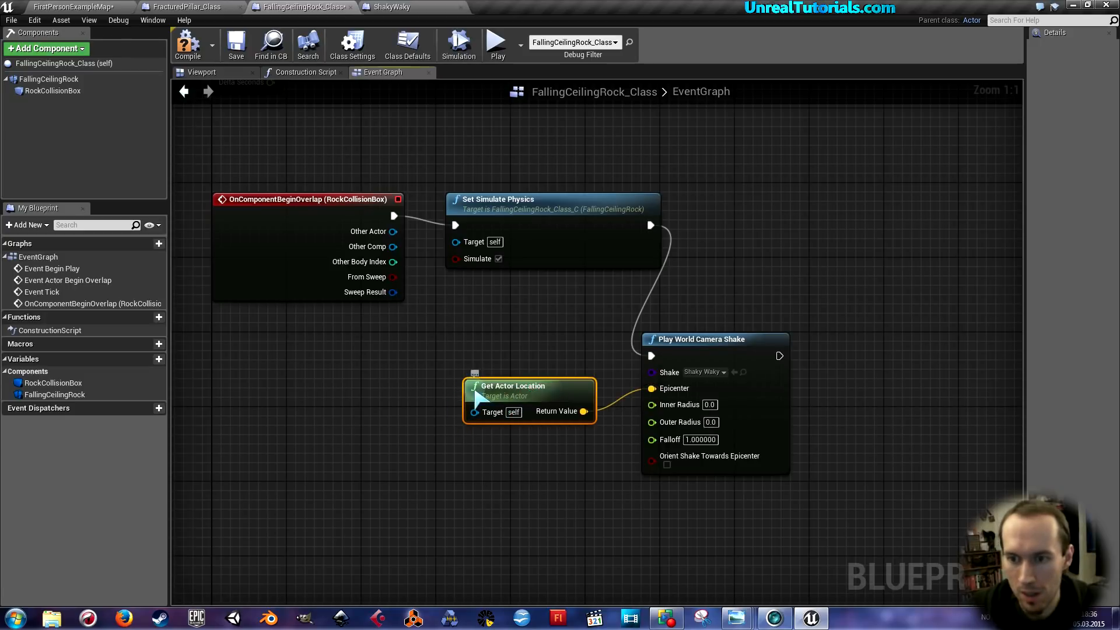
Add a Get Player Character node and connect its Return Value to the Target of Get Actor Location
right_click(358, 390)
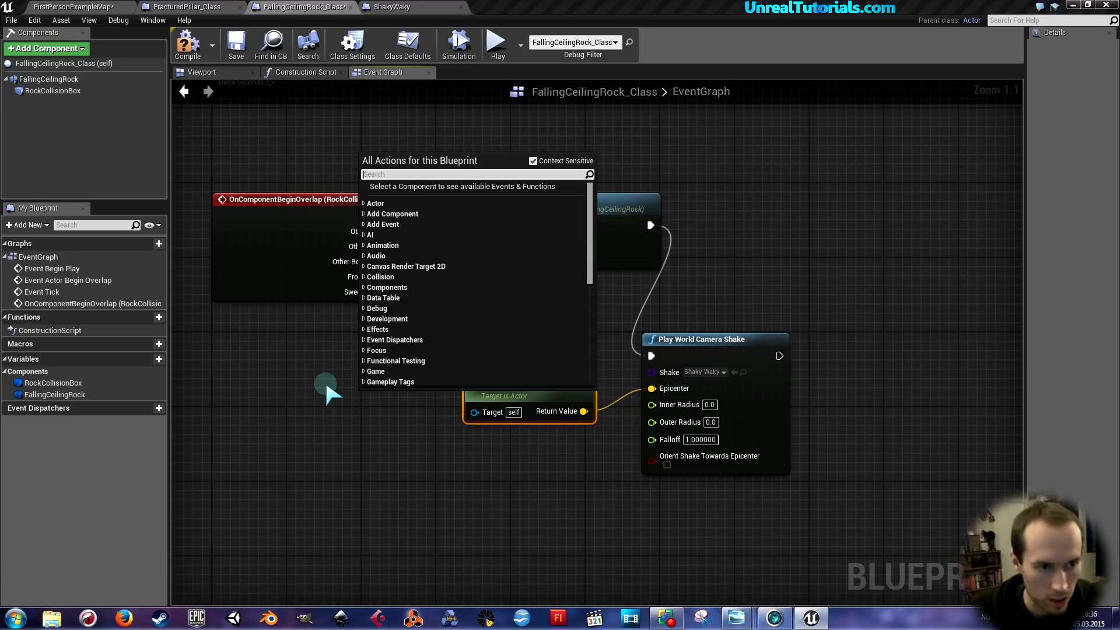
text(get )
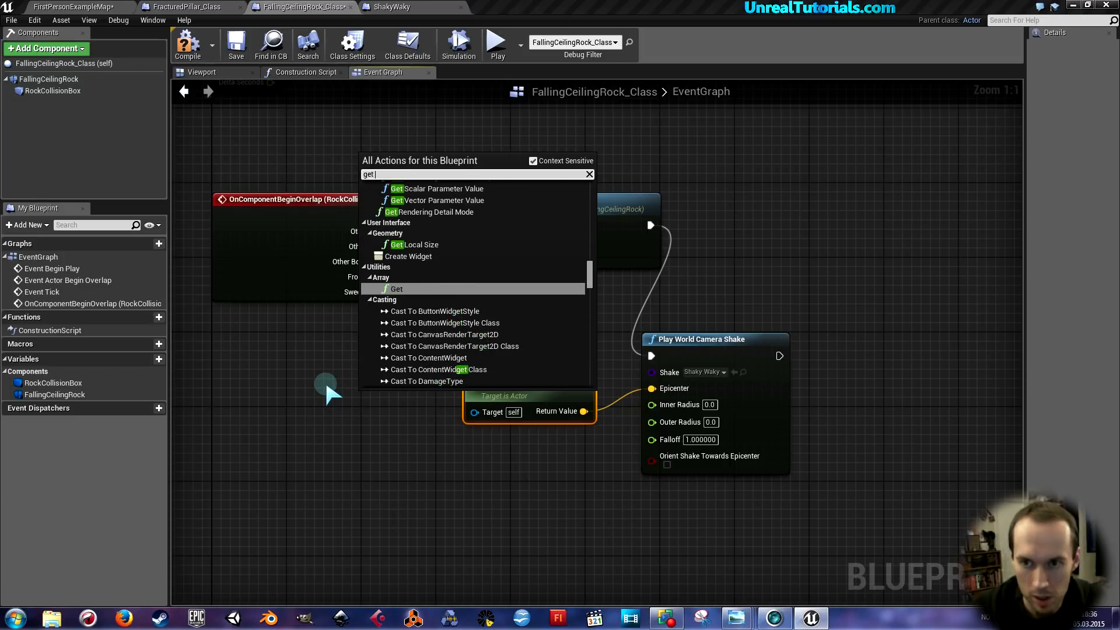
text(player)
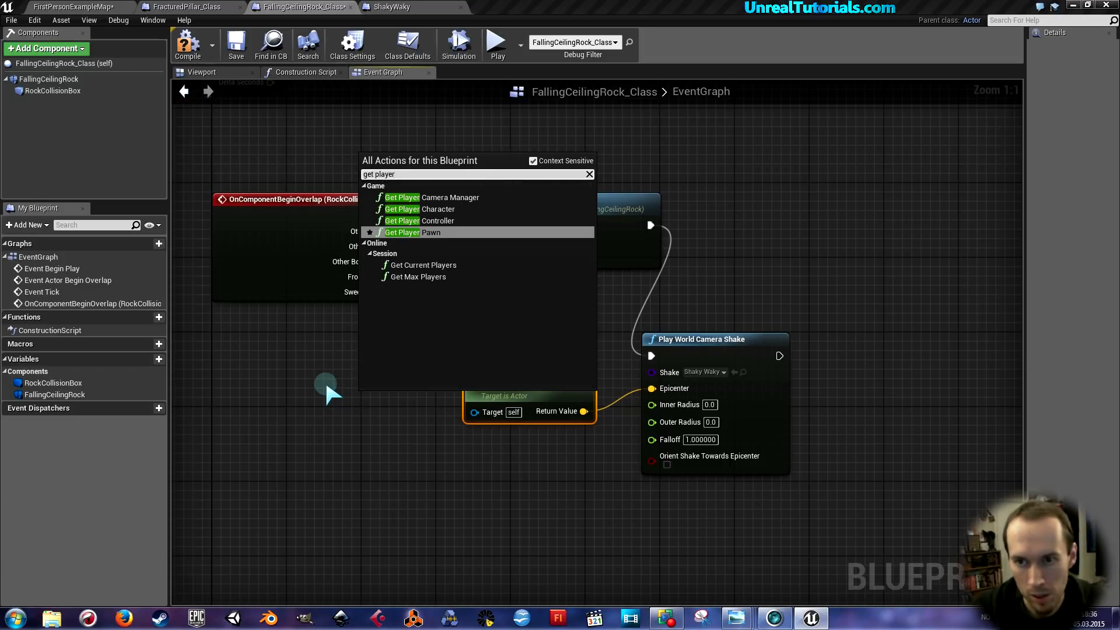
key(Up)
key(Up)
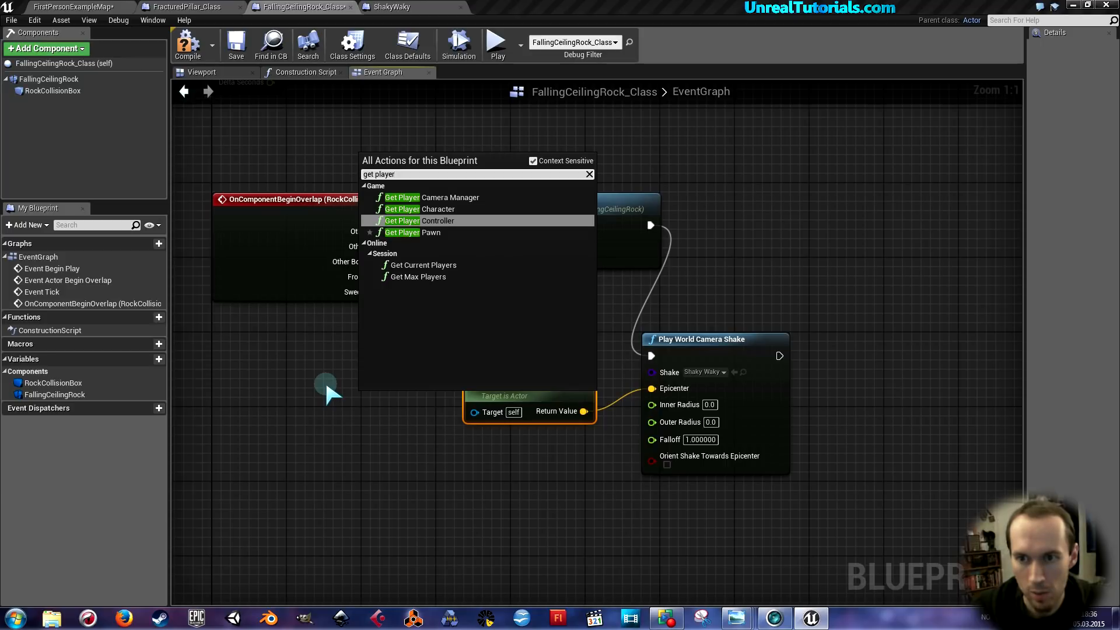
key(Return)
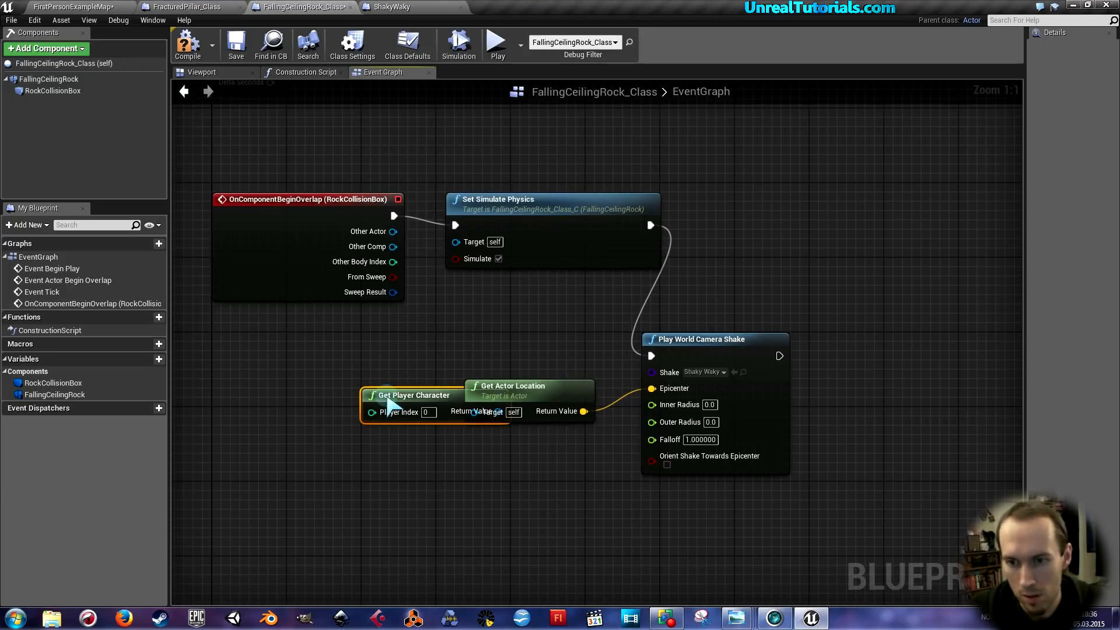
drag(387, 400, 303, 381)
drag(415, 393, 473, 411)
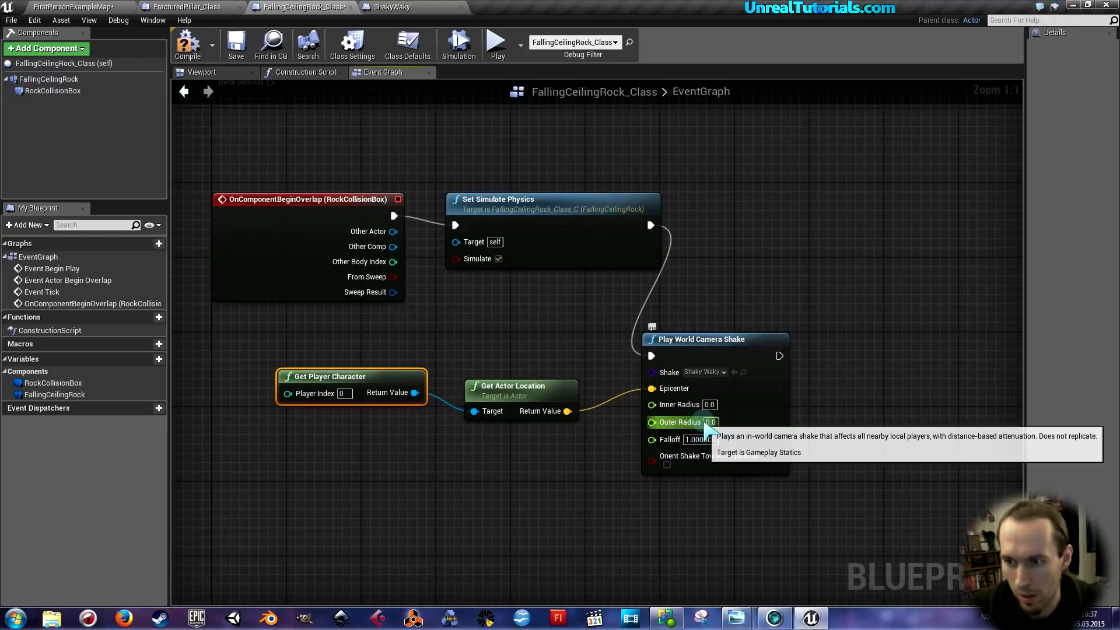
Set the Outer Radius of Play World Camera Shake to 300, and save and compile FallingCeilingRock_Class
click(711, 422)
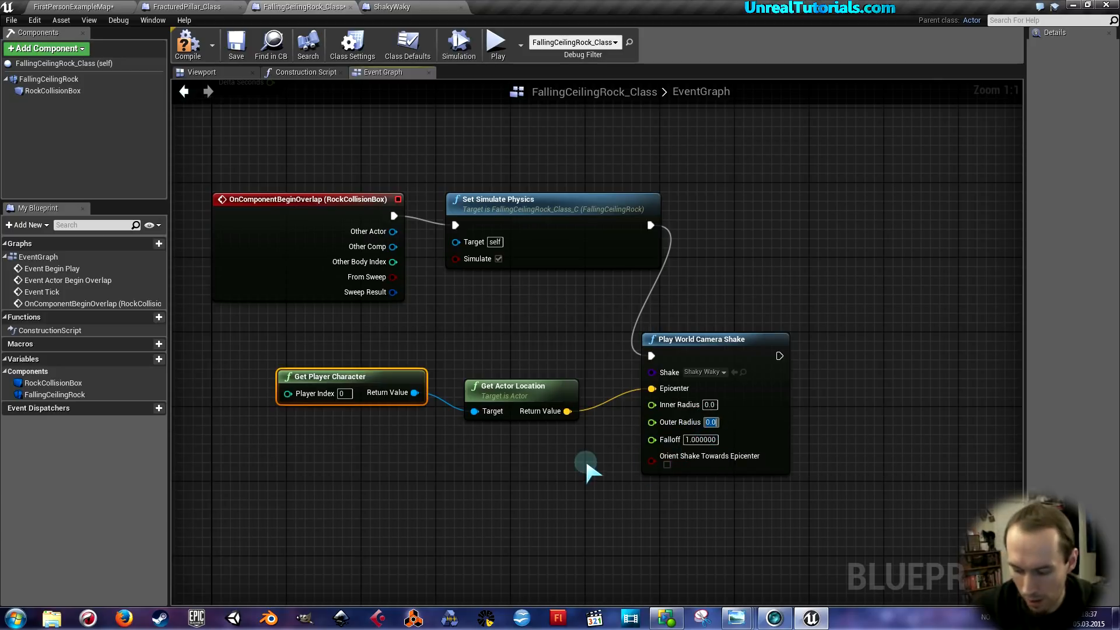
text(300)
key(Return)
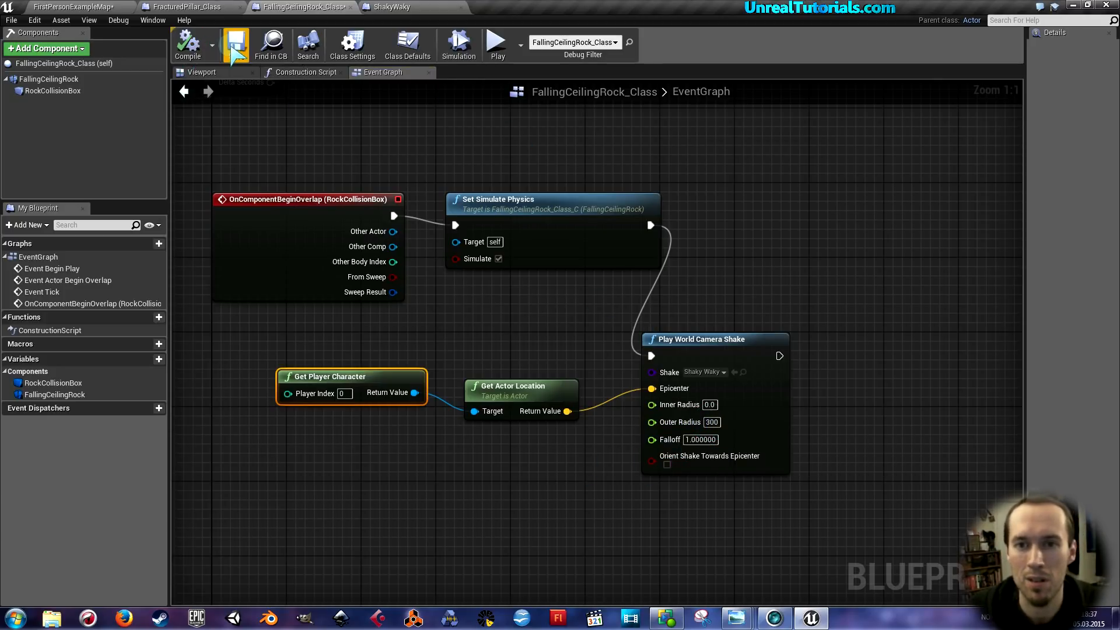
click(235, 46)
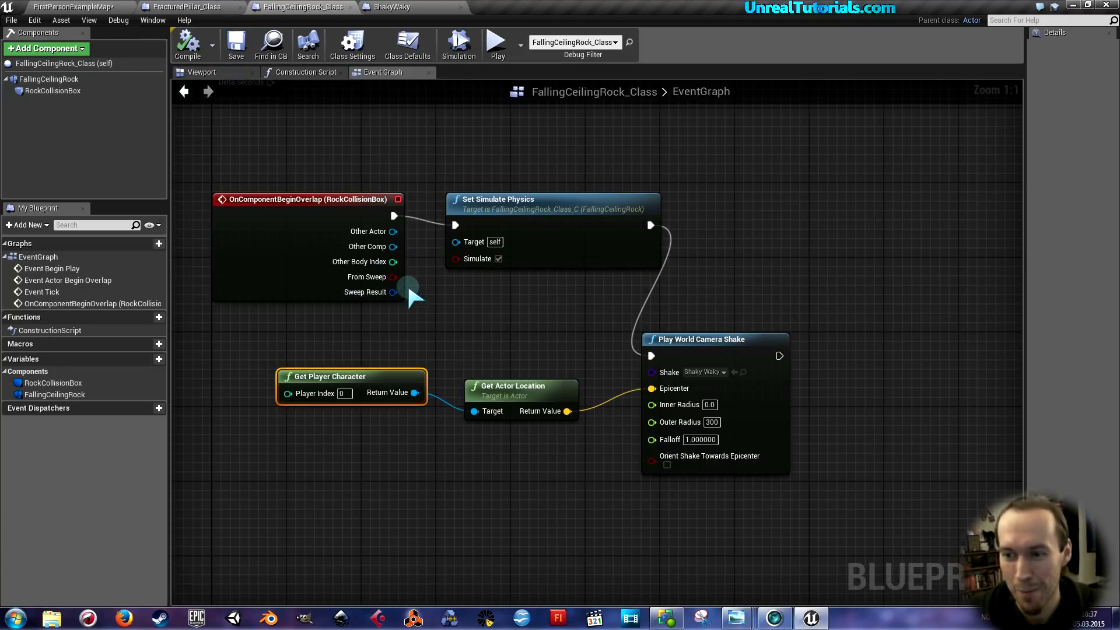
click(187, 43)
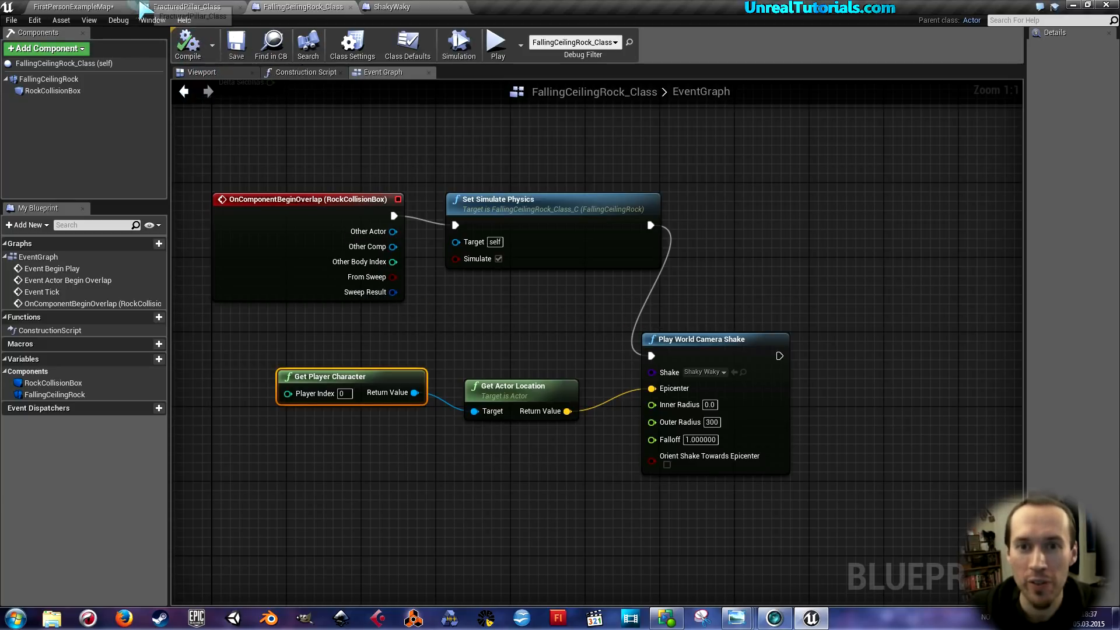
Play-test FirstPersonExampleMap by walking into the cave until the ceiling rock drops, and stop the session
click(142, 7)
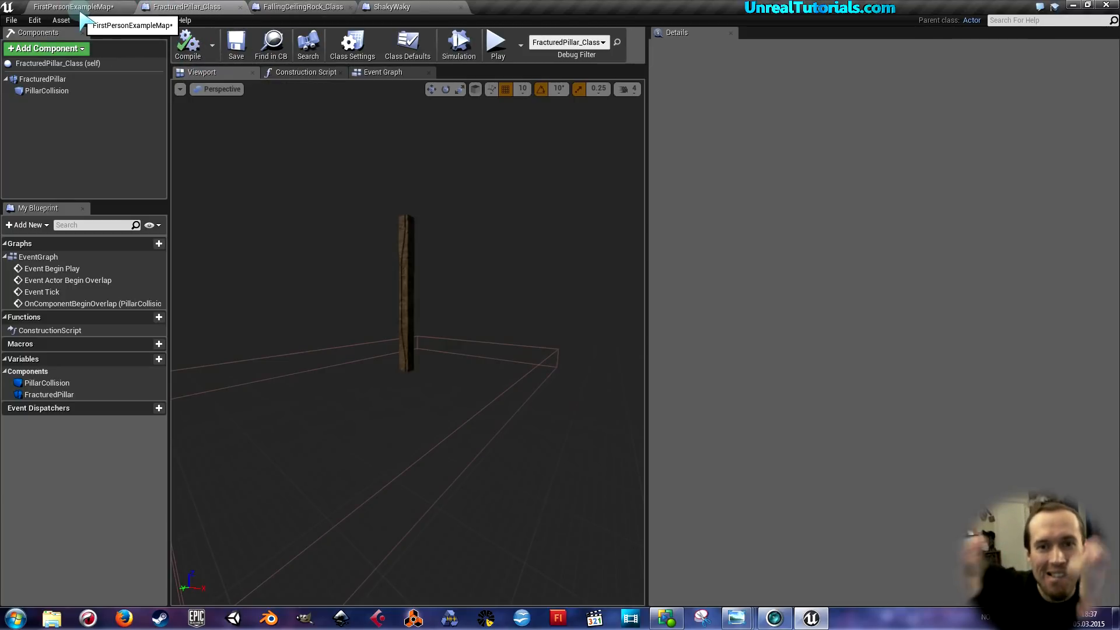
click(81, 12)
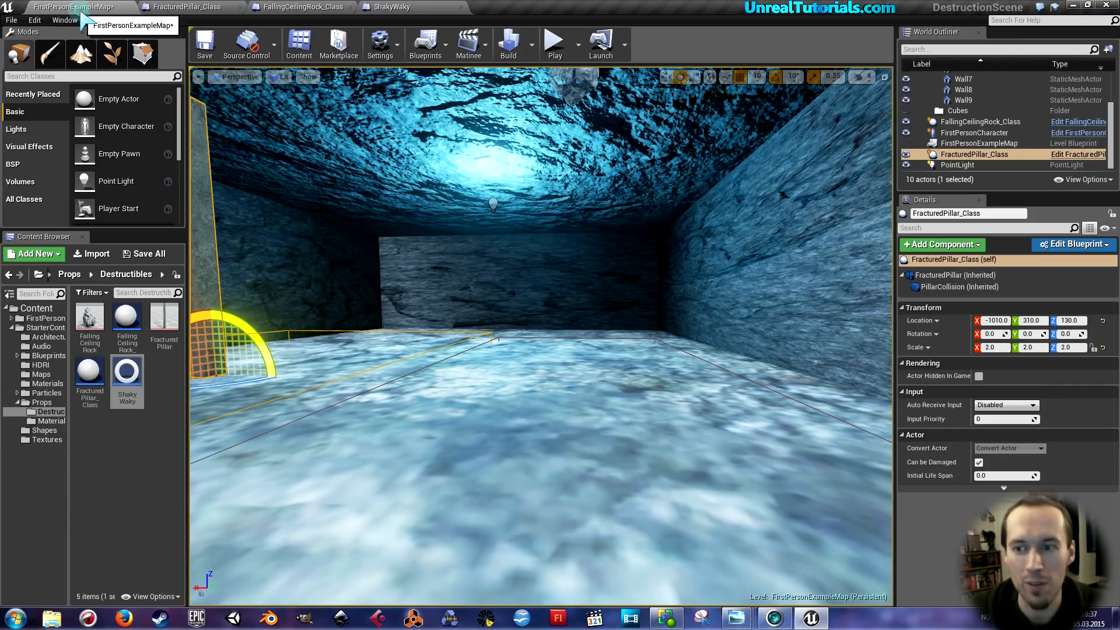
click(553, 51)
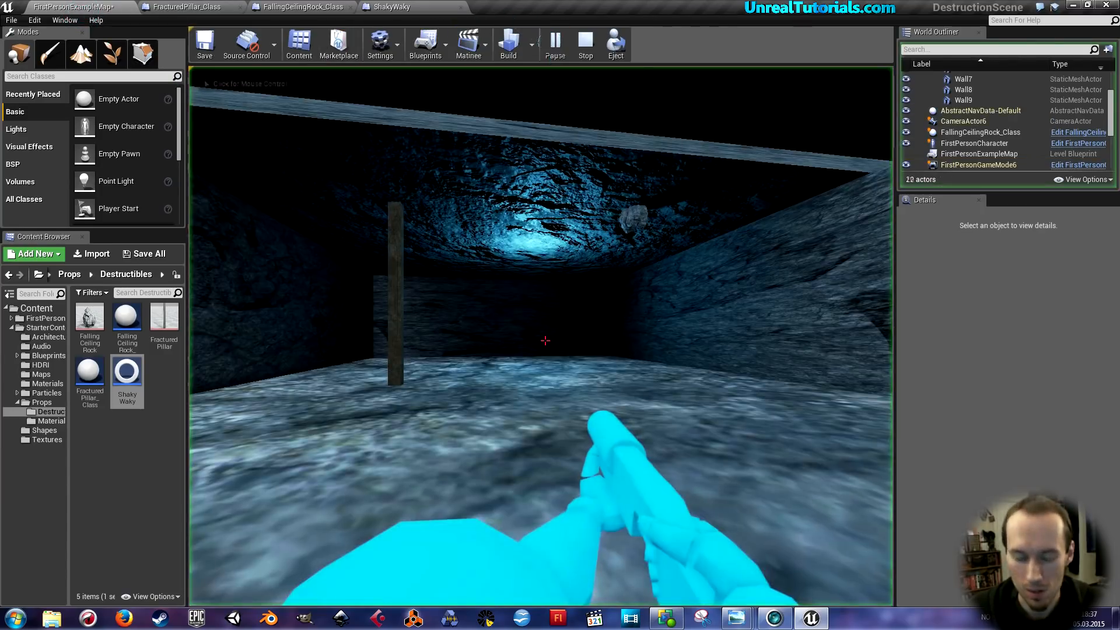
click(543, 233)
key(w)
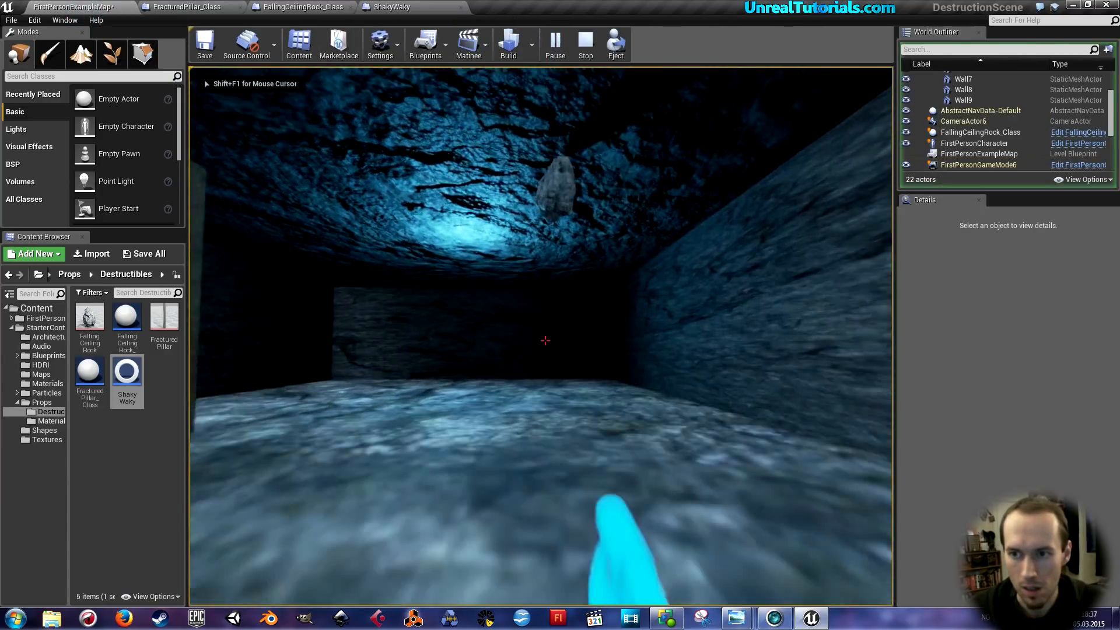
key(s)
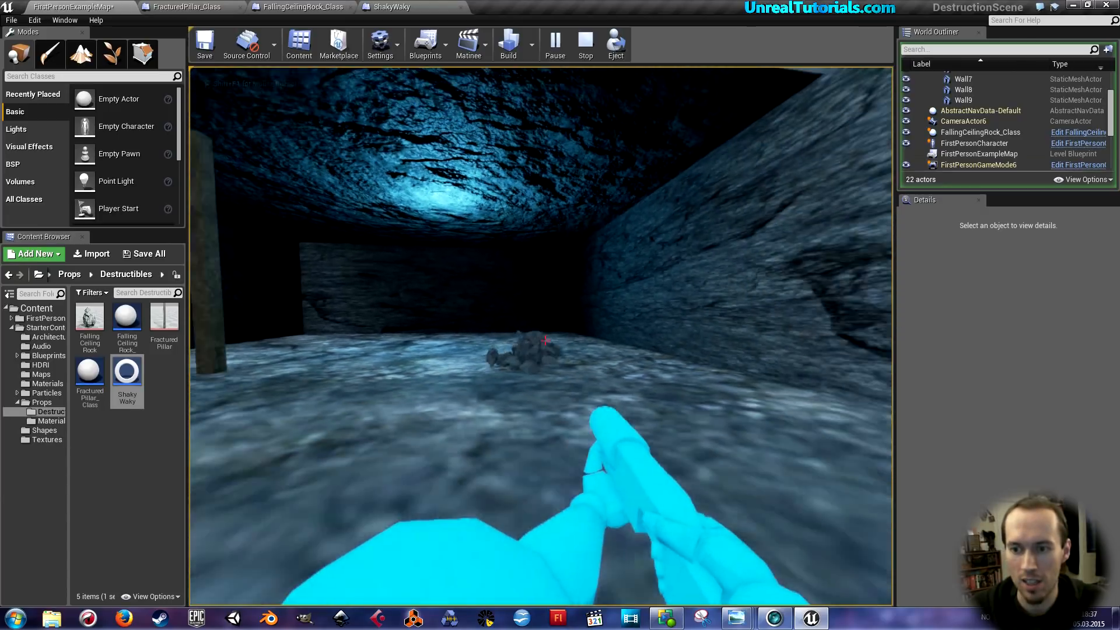
key(w)
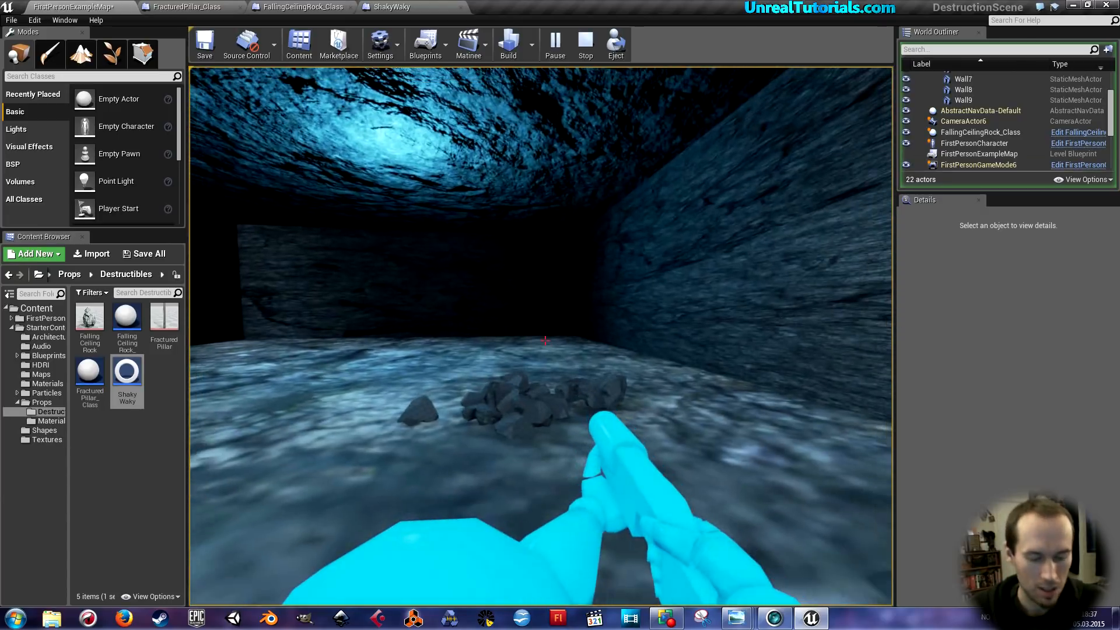
key(Escape)
right_drag(513, 309, 513, 337)
key(s)
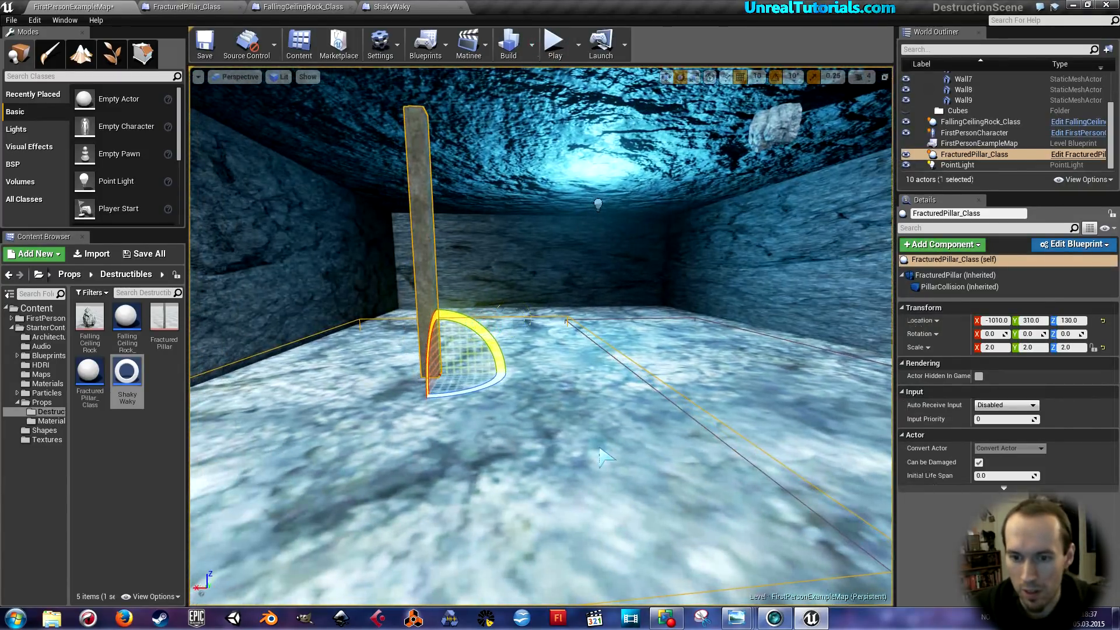
Set the Oscillation Duration of the ShakyWaky camera shake to 1.0, and compile and save the Blueprint
click(412, 7)
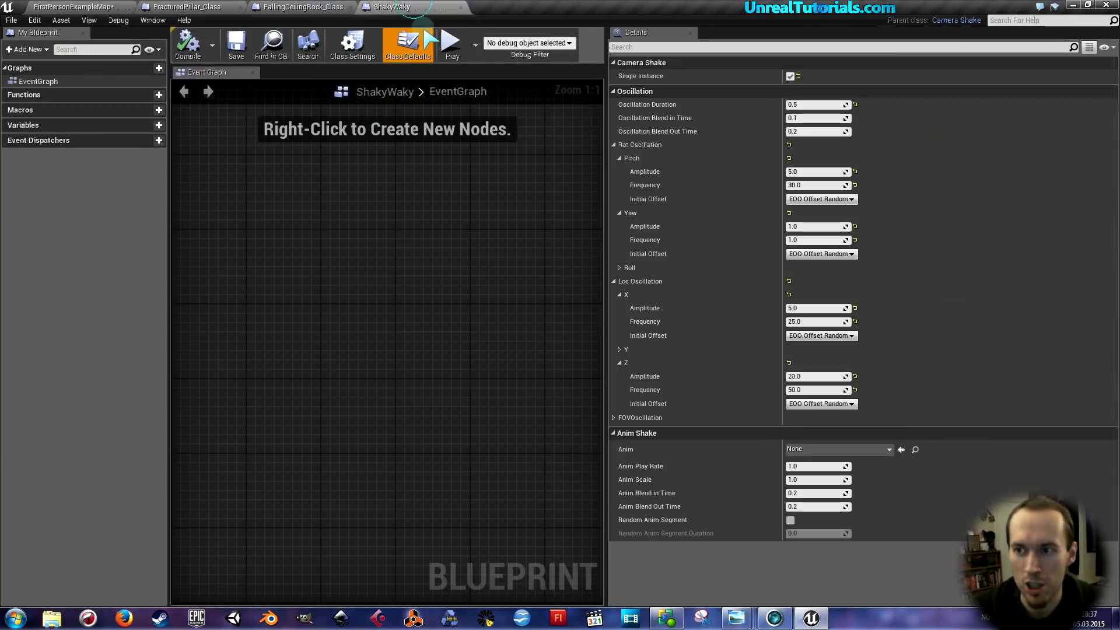
click(791, 105)
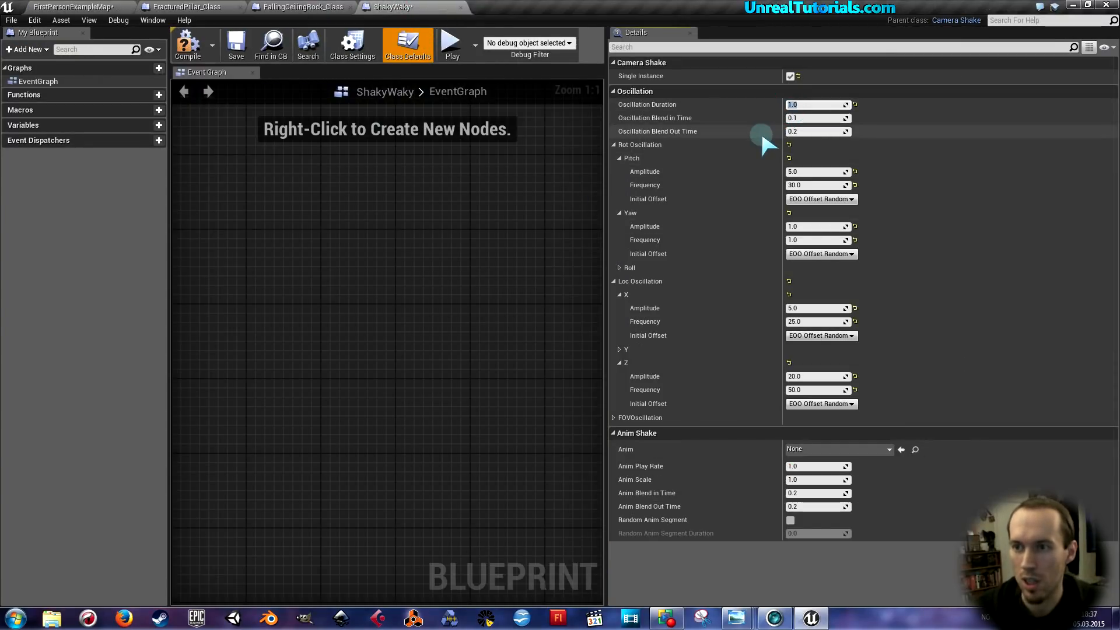
click(188, 44)
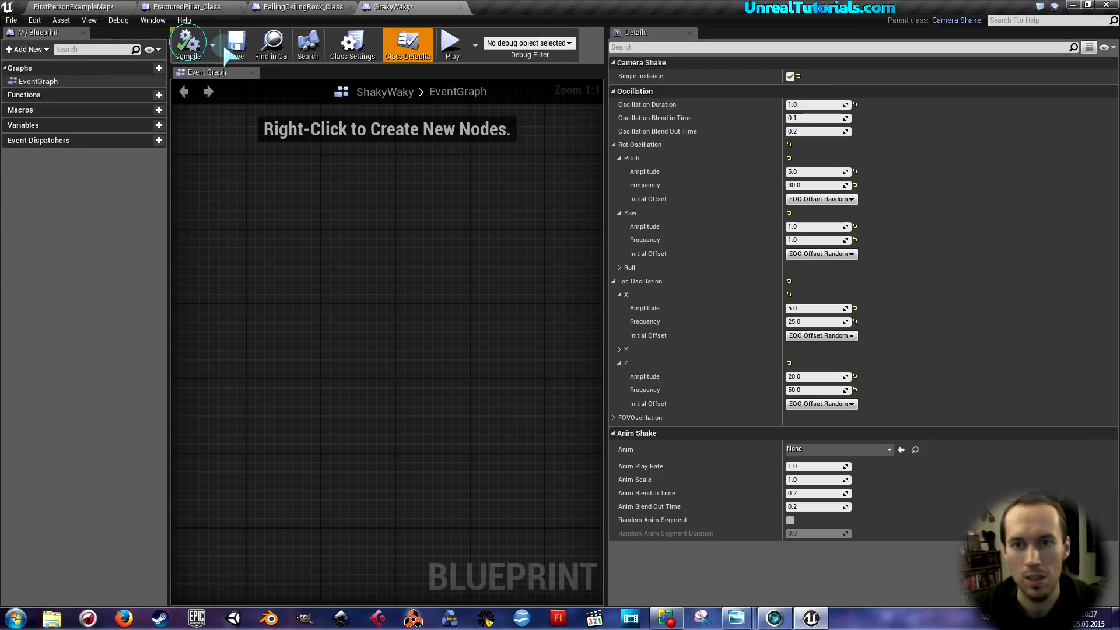
click(229, 47)
Save FirstPersonExampleMap and play-test the longer camera shake by walking past the falling rock and the pillar, and stop the session
click(90, 8)
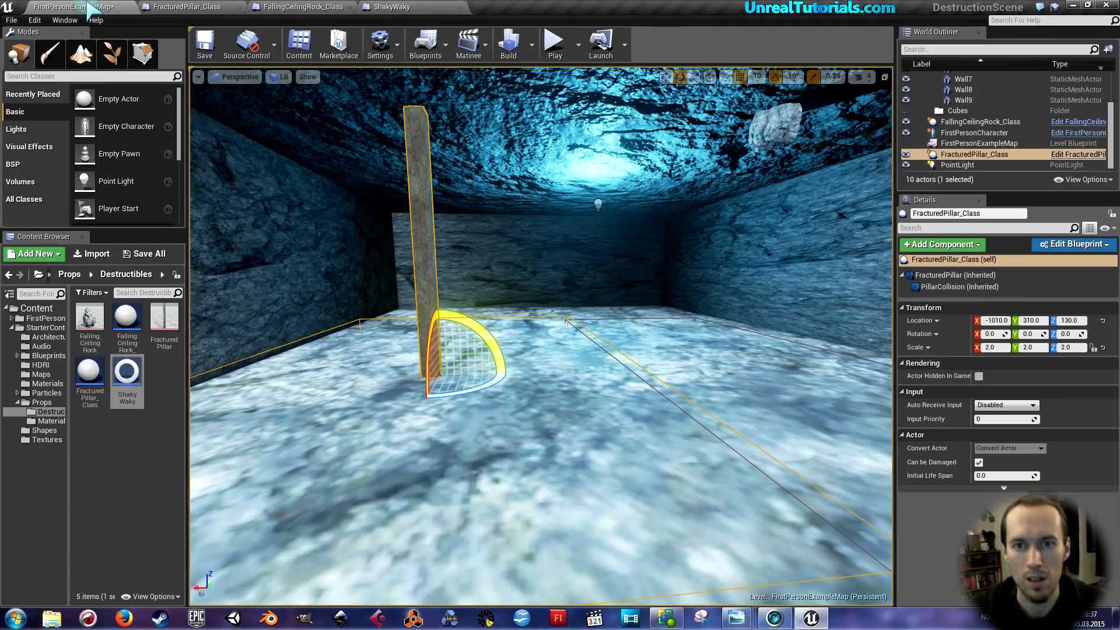
click(204, 45)
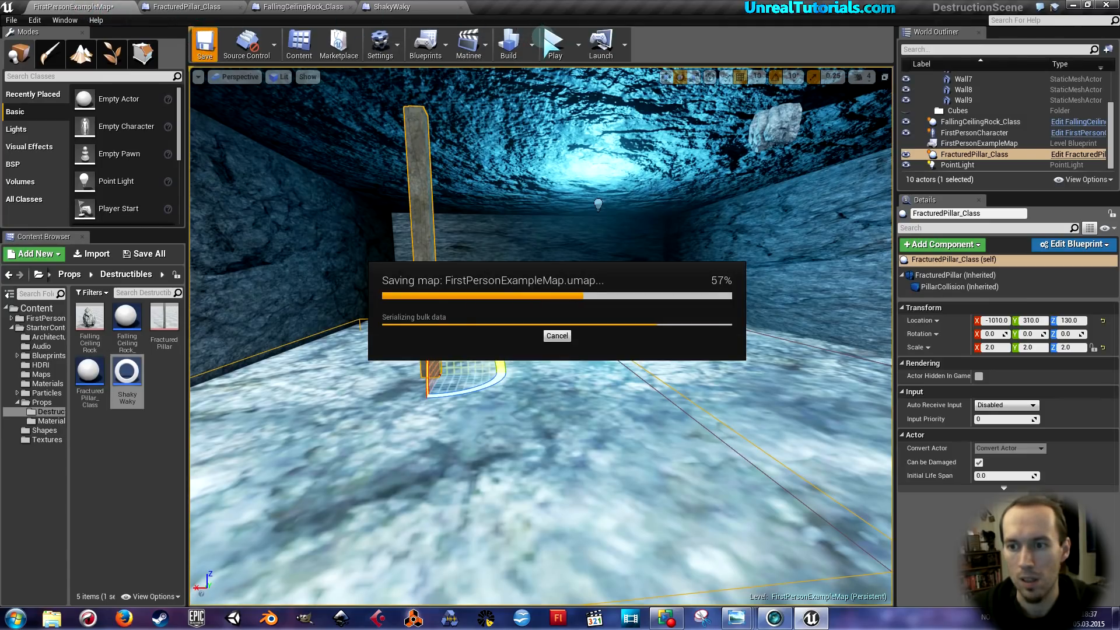
click(554, 44)
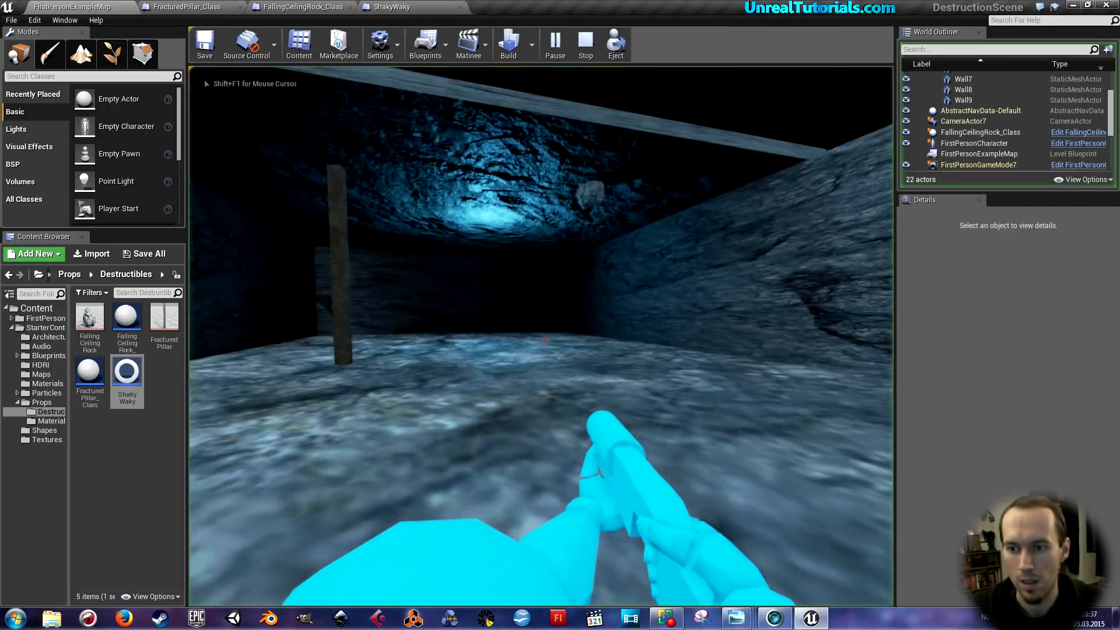
key(w)
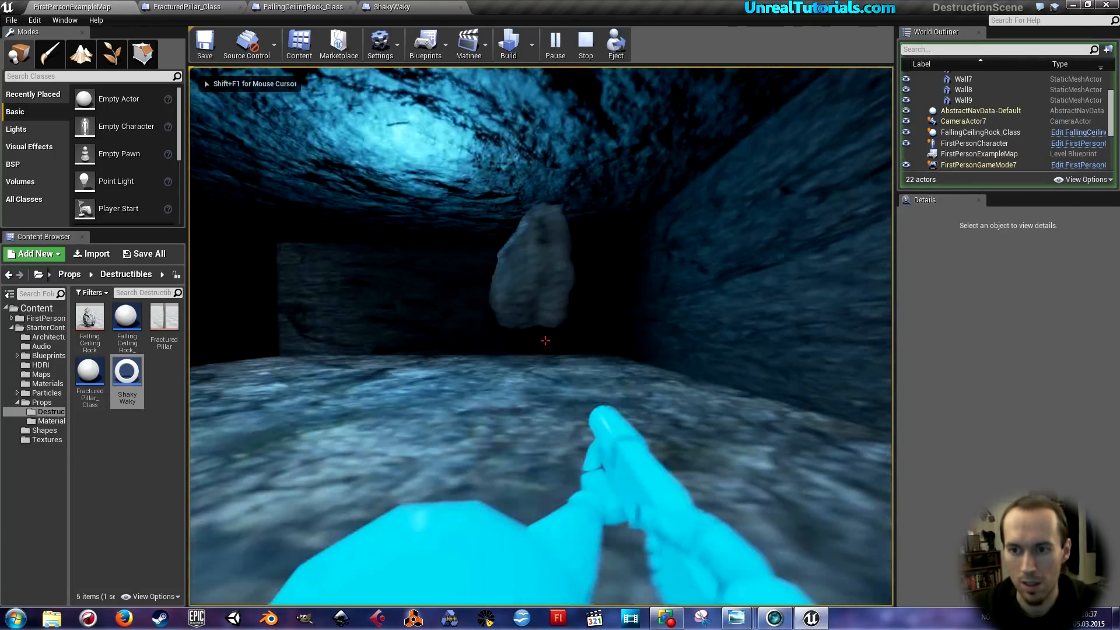
key(s)
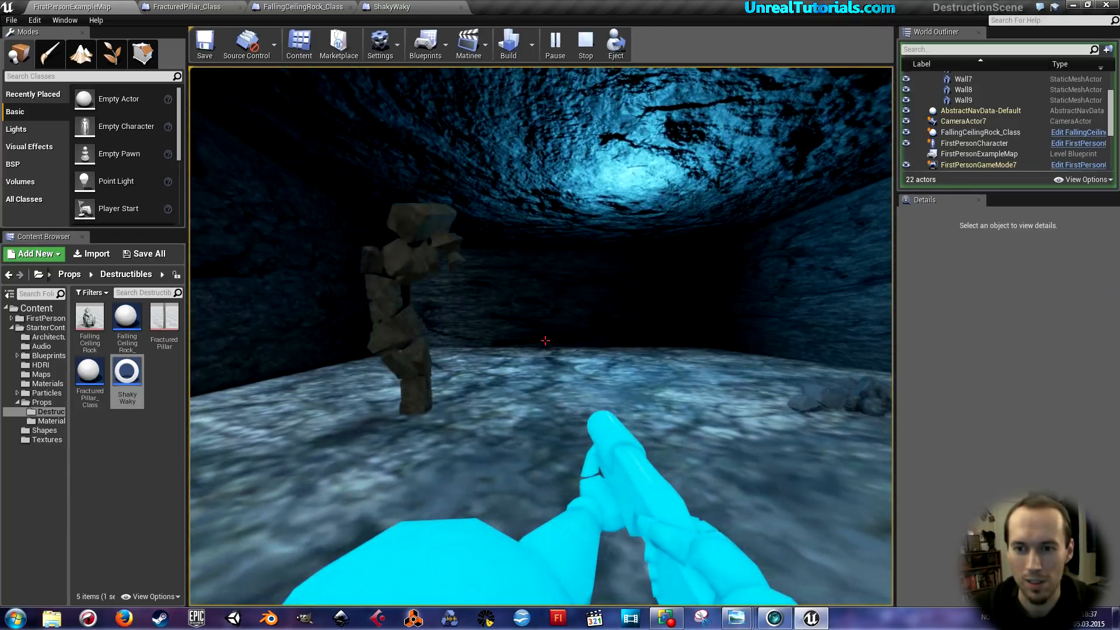
key(Escape)
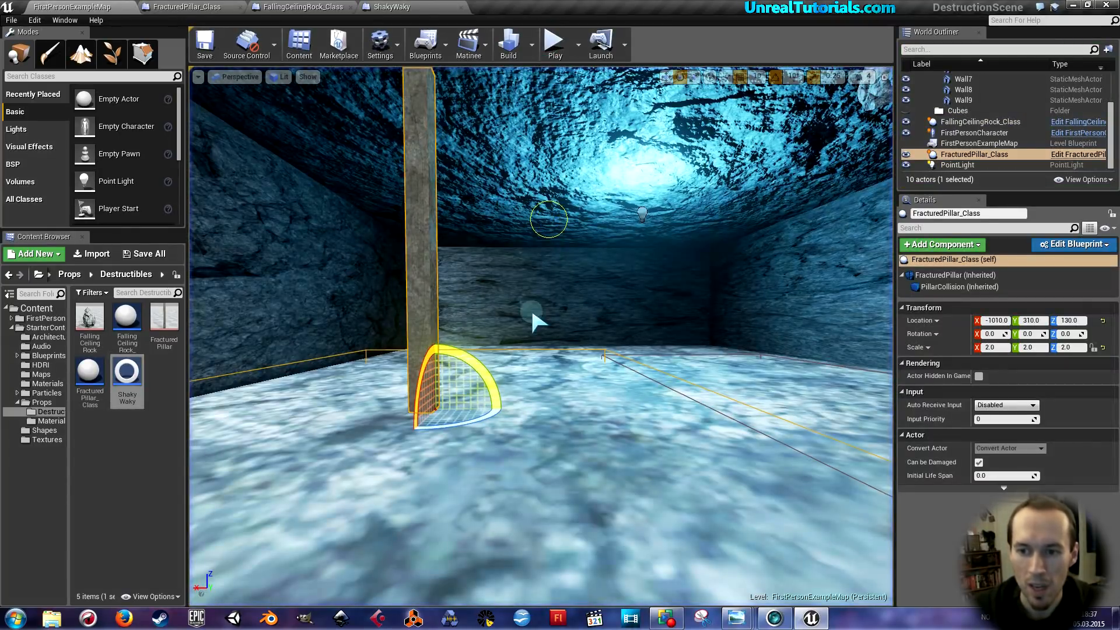
Duplicate the falling ceiling rock and move the copy to X -900, Y 1420 at the back of the cave
right_drag(531, 307, 550, 326)
key(s)
key(e)
click(686, 221)
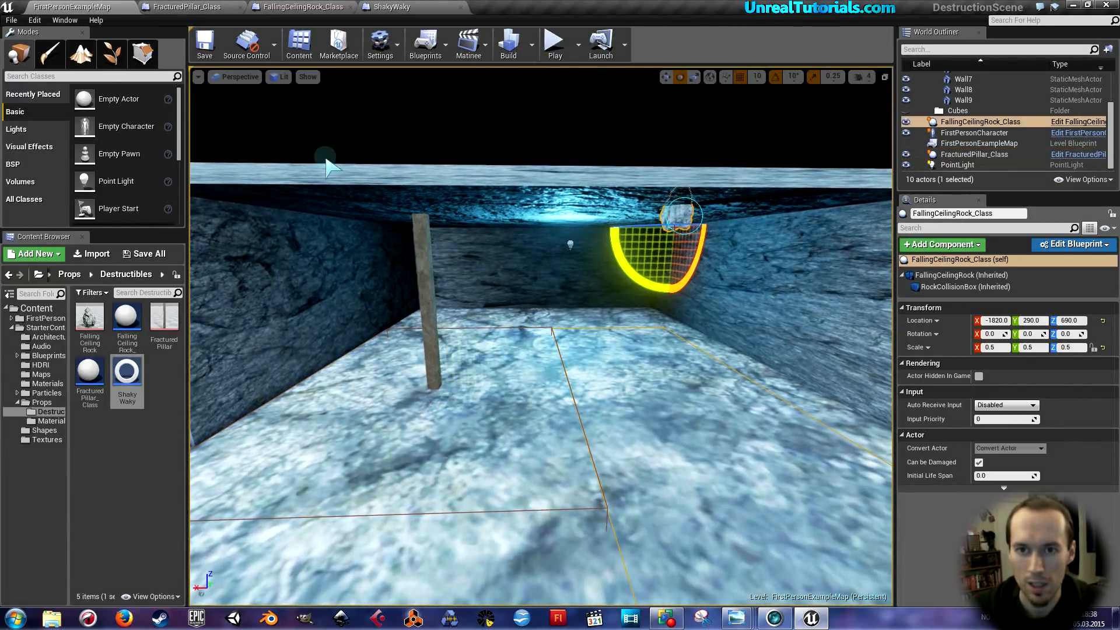
mouse_move(370, 304)
right_down()
mouse_move(370, 290)
mouse_move(357, 315)
right_up()
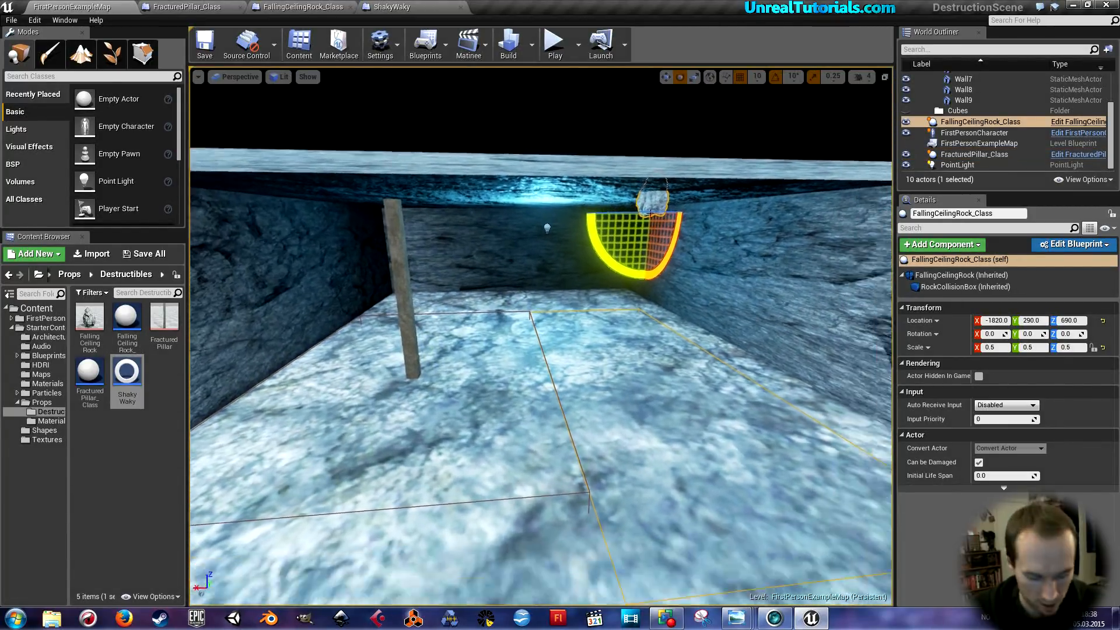
key(ctrl+w)
key(w)
right_drag(500, 297, 599, 288)
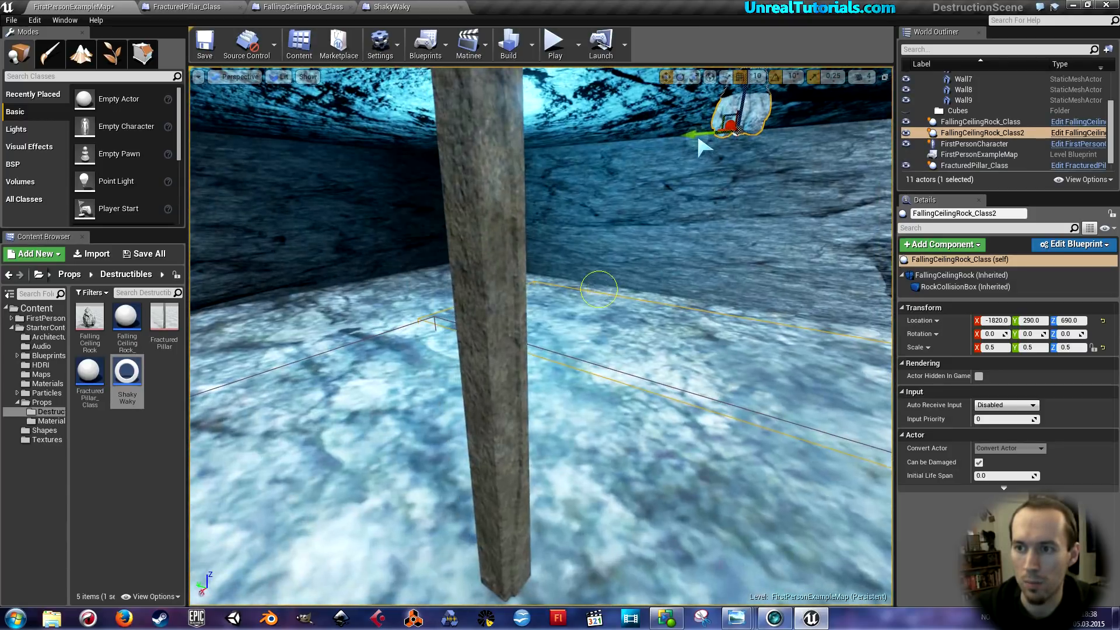
drag(696, 136, 433, 153)
right_drag(433, 153, 433, 154)
drag(567, 148, 364, 143)
mouse_move(364, 142)
right_down()
mouse_move(350, 143)
mouse_move(356, 131)
mouse_move(380, 146)
mouse_move(368, 152)
right_up()
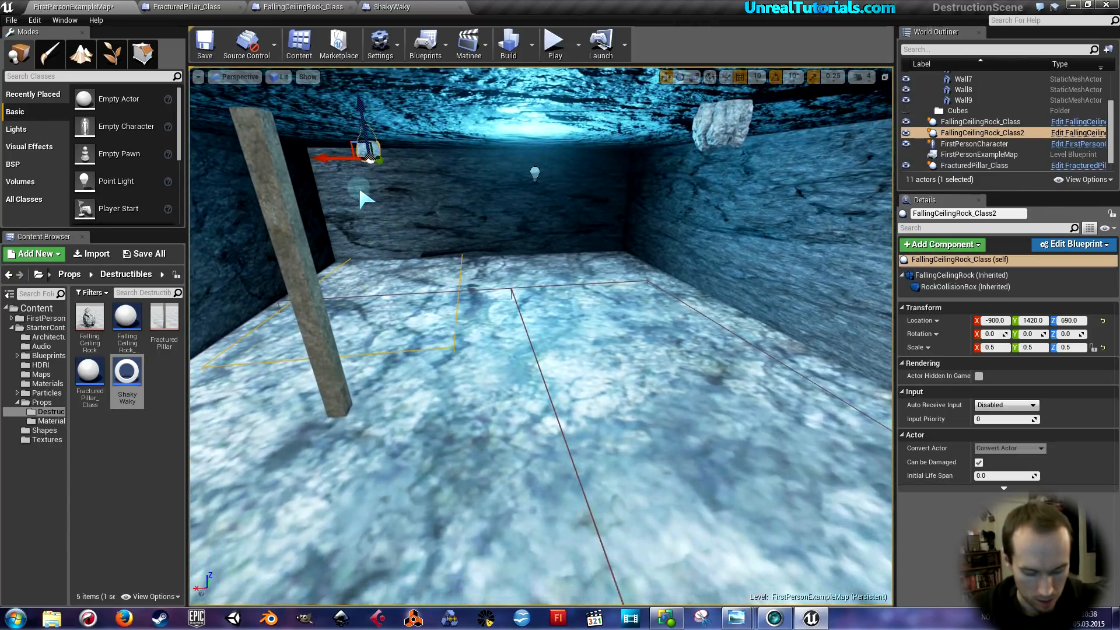
Make two more ceiling rock copies, moving one toward the wall opposite the pillar and the other to X -1200, Y 1110
key(ctrl+w)
drag(344, 156, 445, 166)
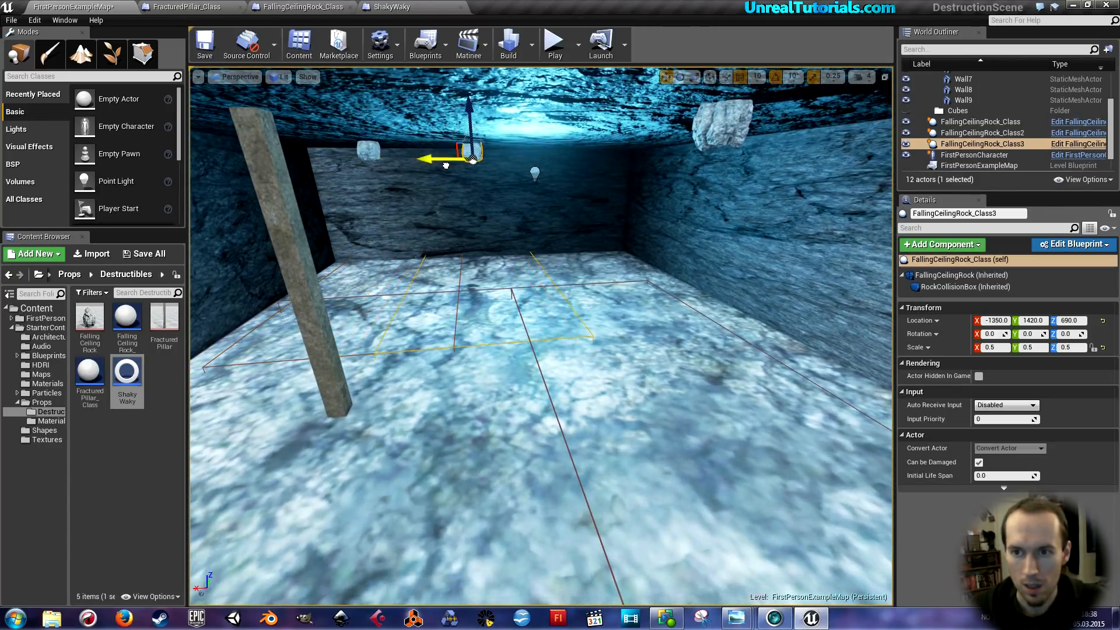
right_drag(483, 231, 512, 183)
drag(512, 183, 650, 201)
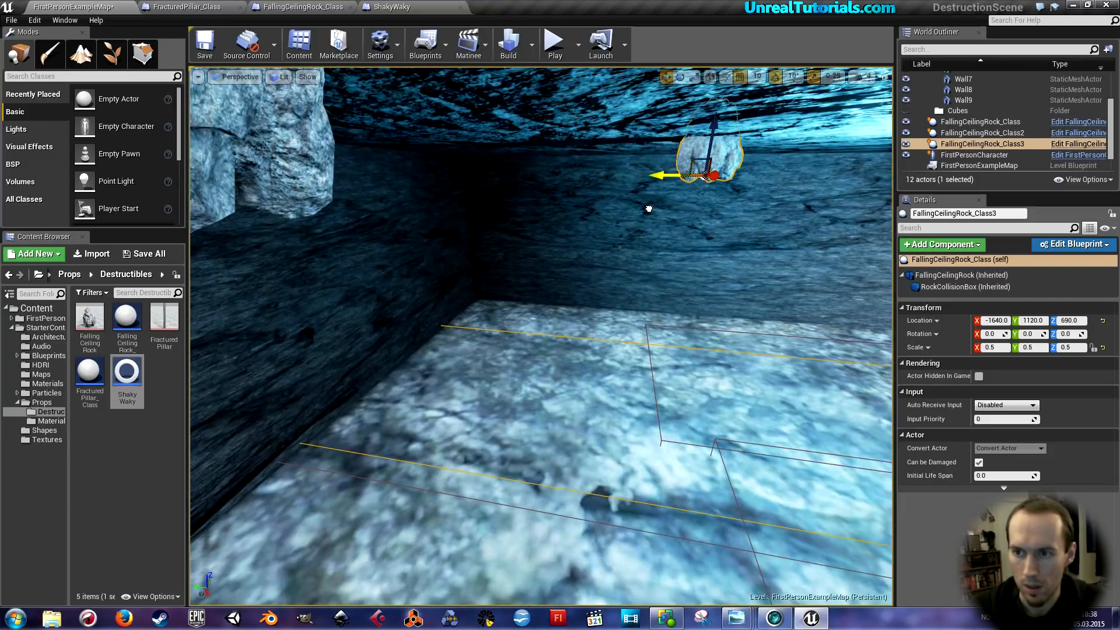
right_drag(649, 201, 654, 202)
drag(534, 161, 630, 187)
right_drag(630, 187, 619, 193)
alt+drag(616, 193, 457, 190)
right_drag(457, 190, 483, 210)
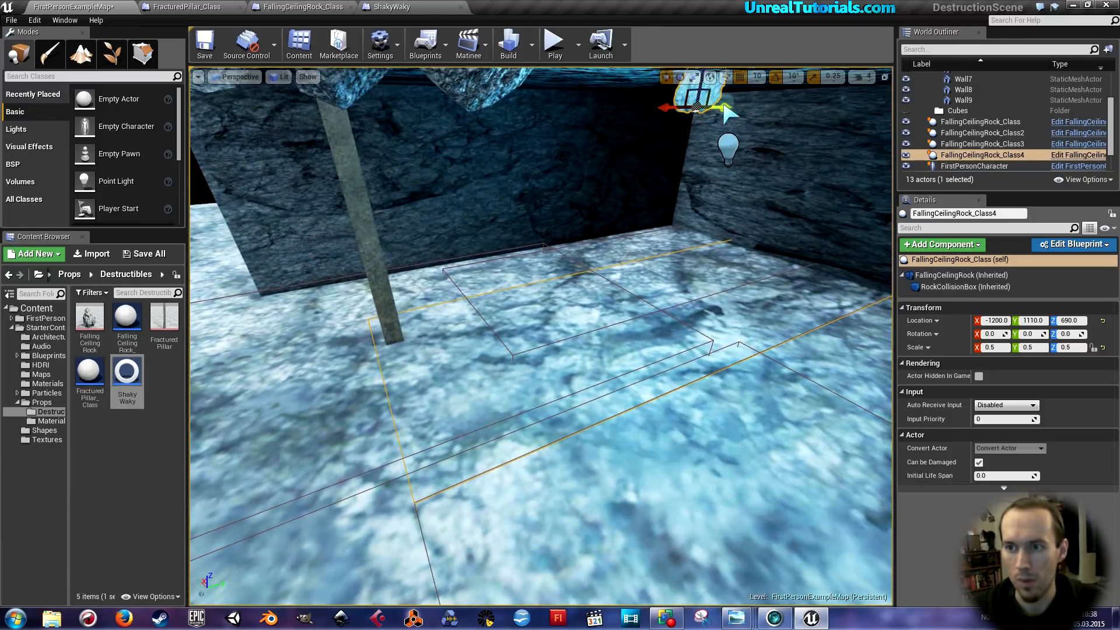
Duplicate the rock at X -1200 and move the copy to X -820, Y 90 on the pillar's side near the cave entrance
drag(724, 106, 585, 163)
right_drag(542, 145, 544, 153)
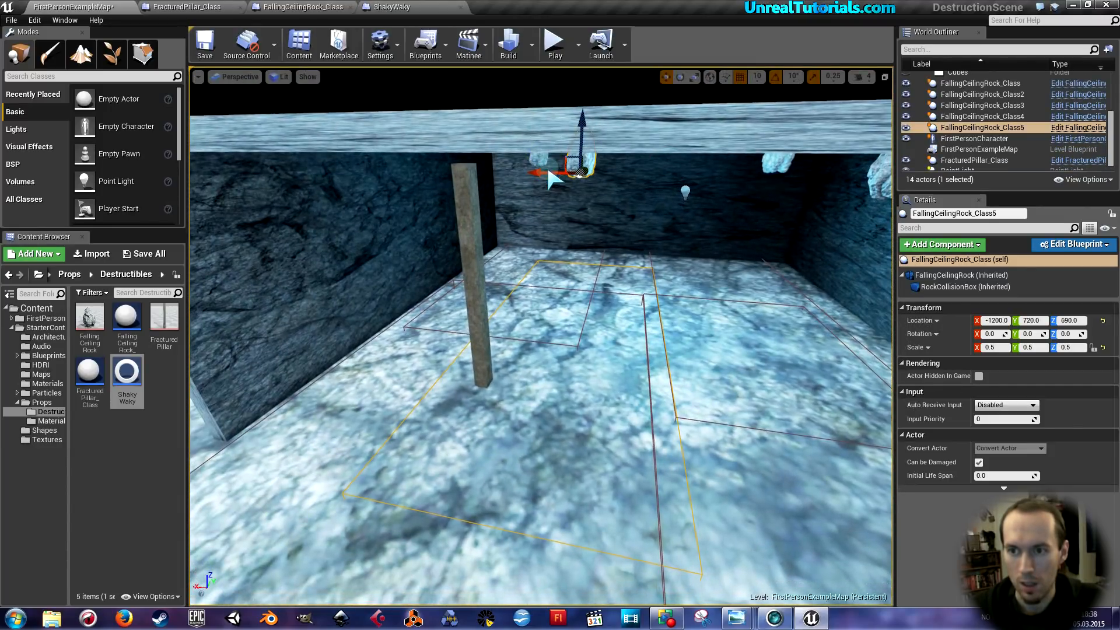
drag(547, 179, 453, 176)
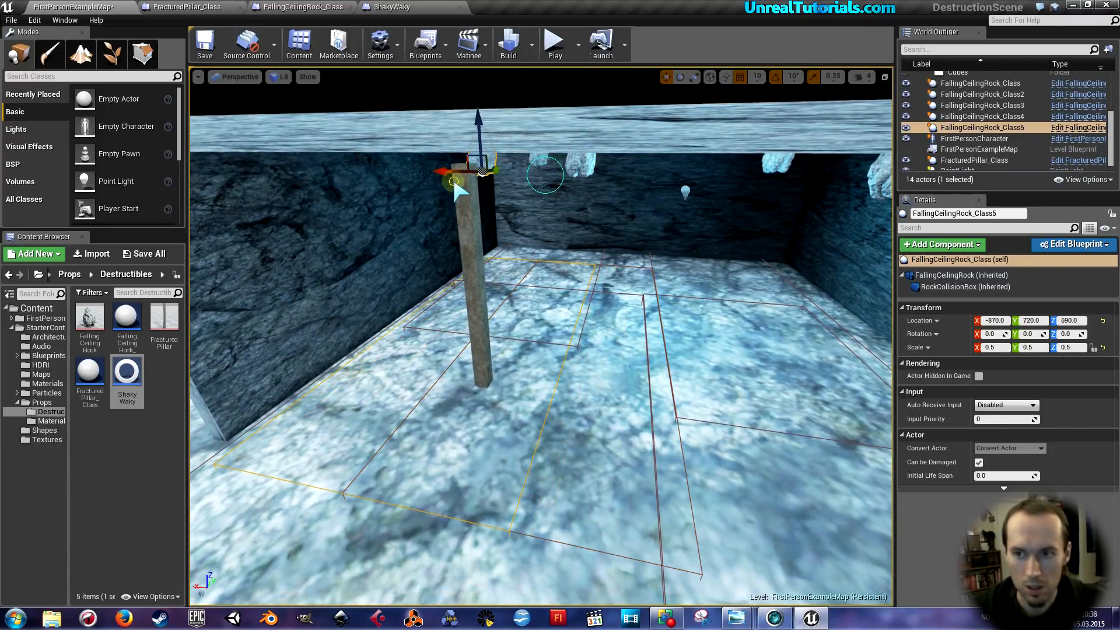
right_drag(453, 176, 402, 178)
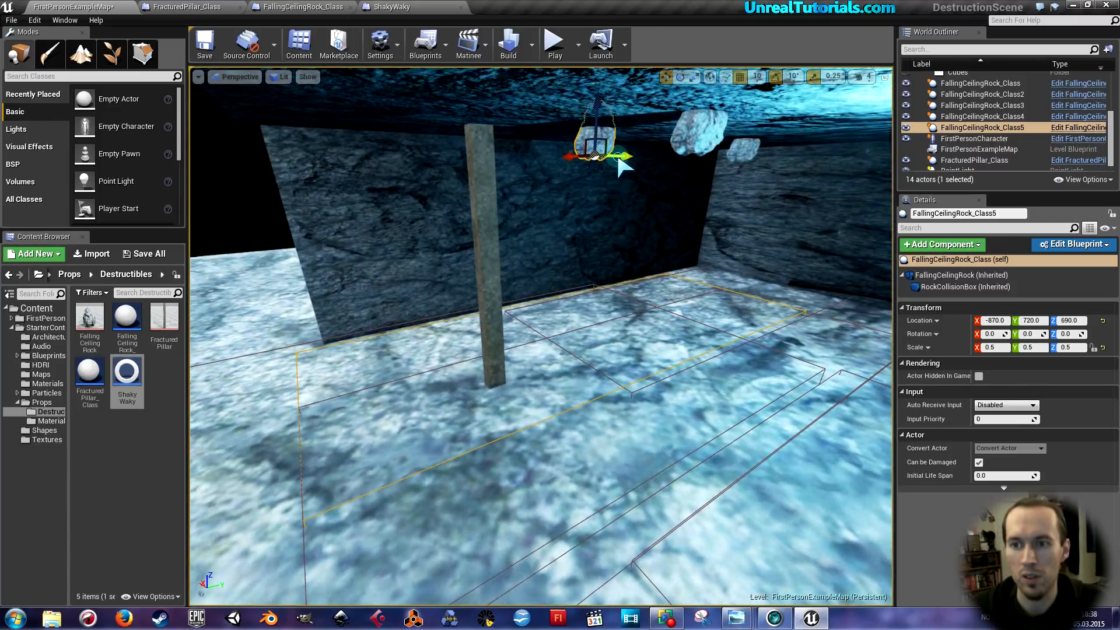
drag(619, 158, 372, 197)
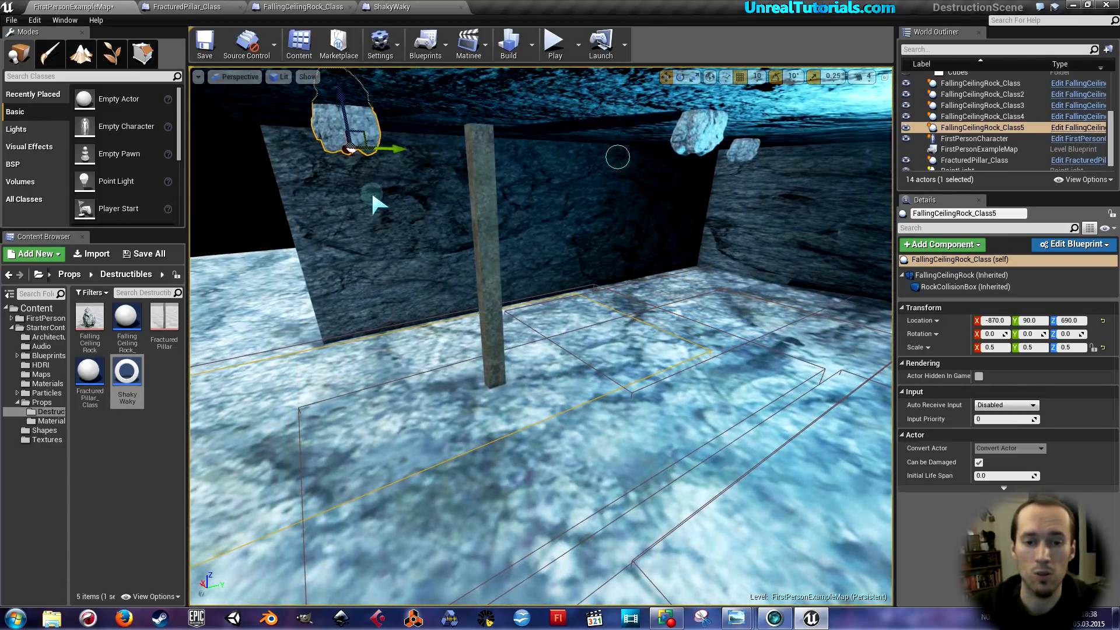
right_drag(365, 221, 357, 236)
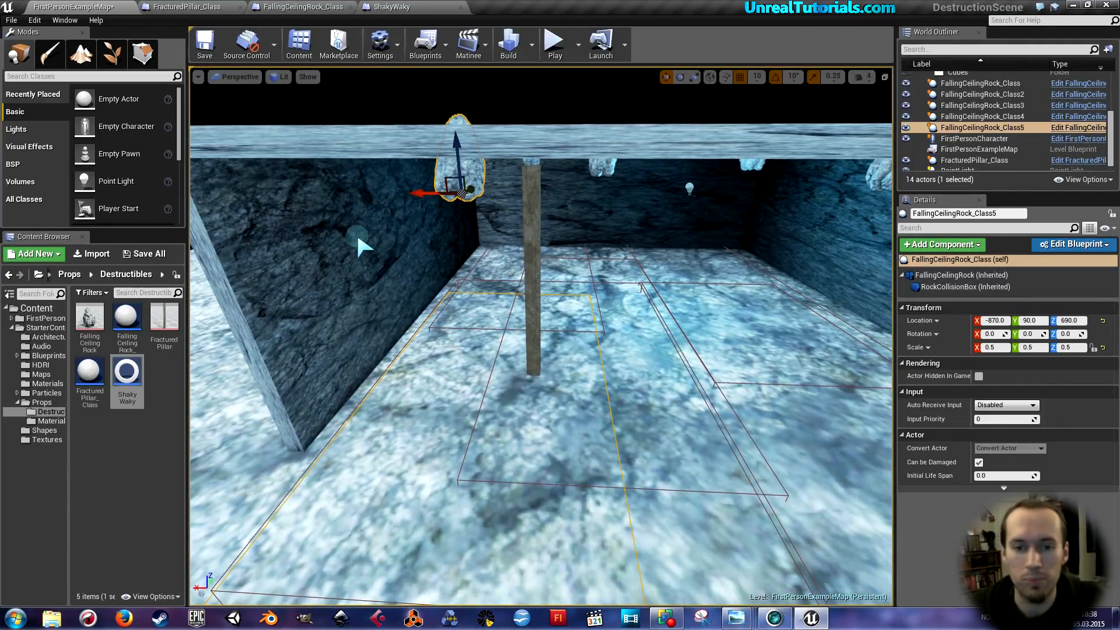
drag(447, 195, 432, 212)
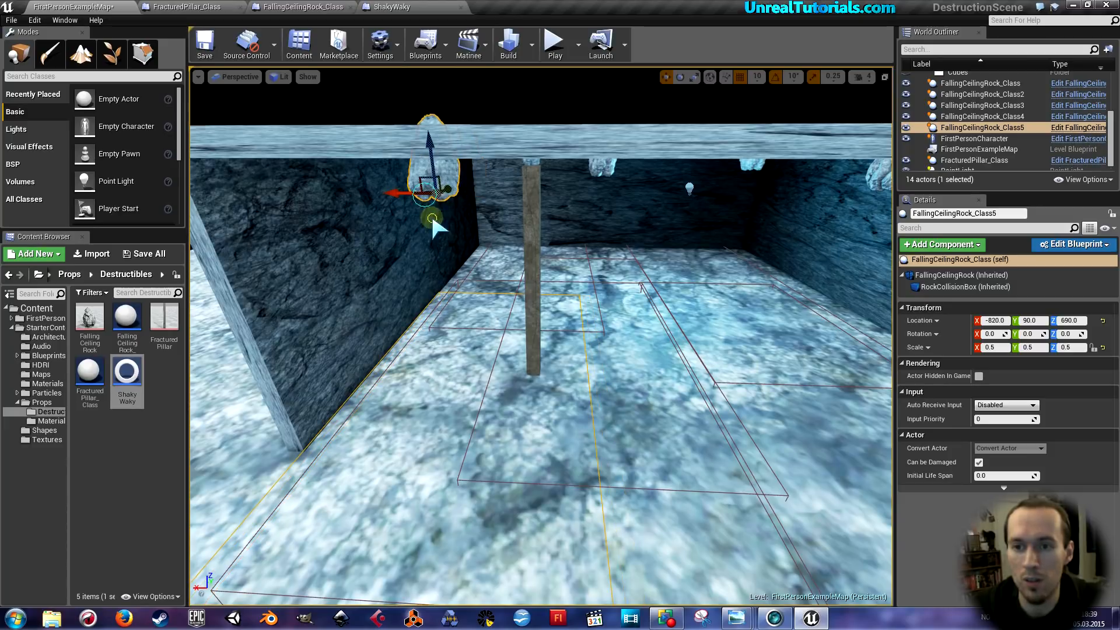
right_drag(432, 213, 435, 224)
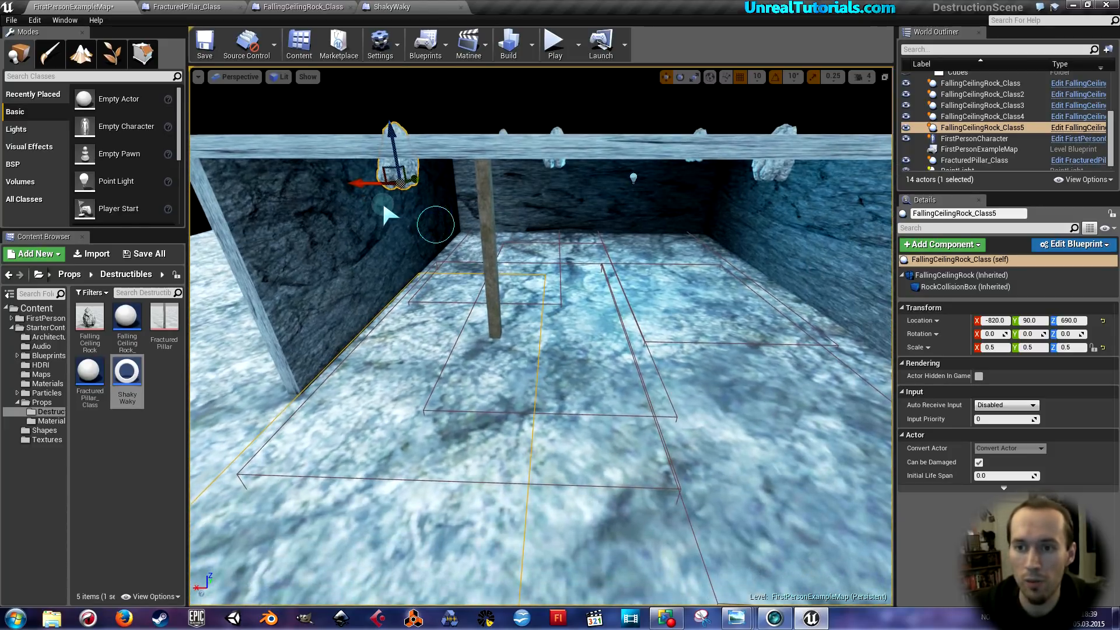
Duplicate the fractured pillar and move the copy to X -1750, Y 1030 near the back of the cave
click(493, 249)
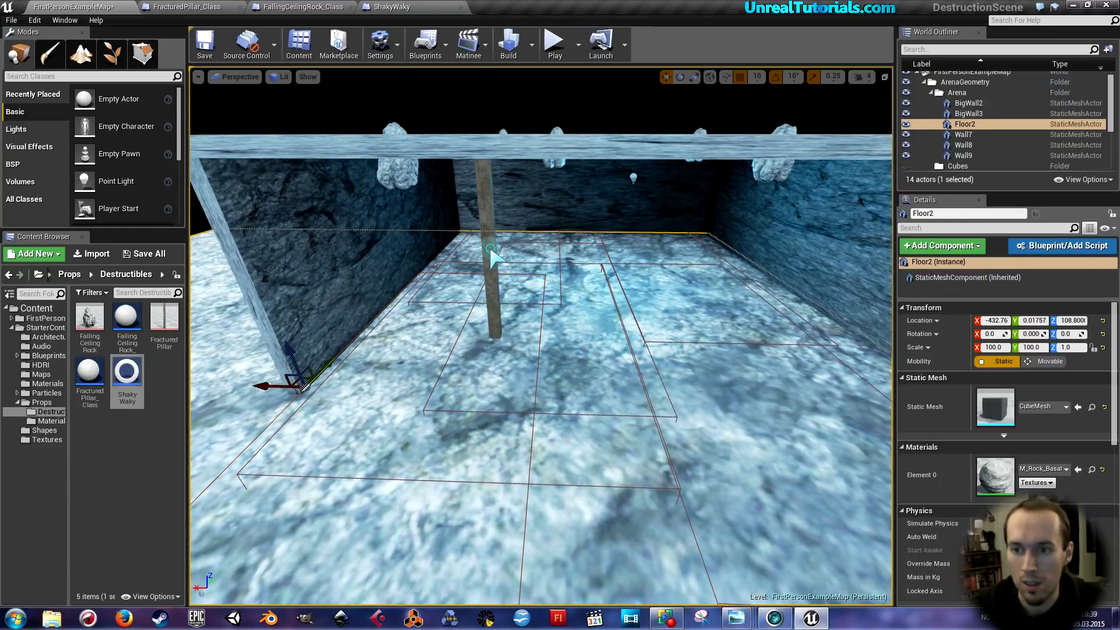
click(494, 255)
key(ctrl+w)
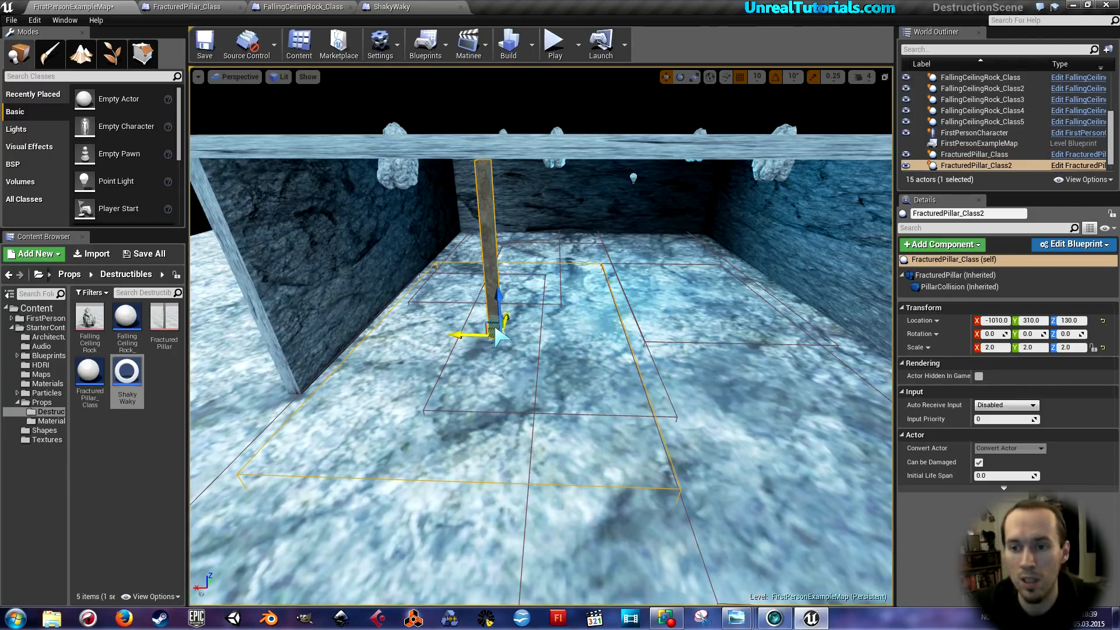
drag(496, 331, 645, 269)
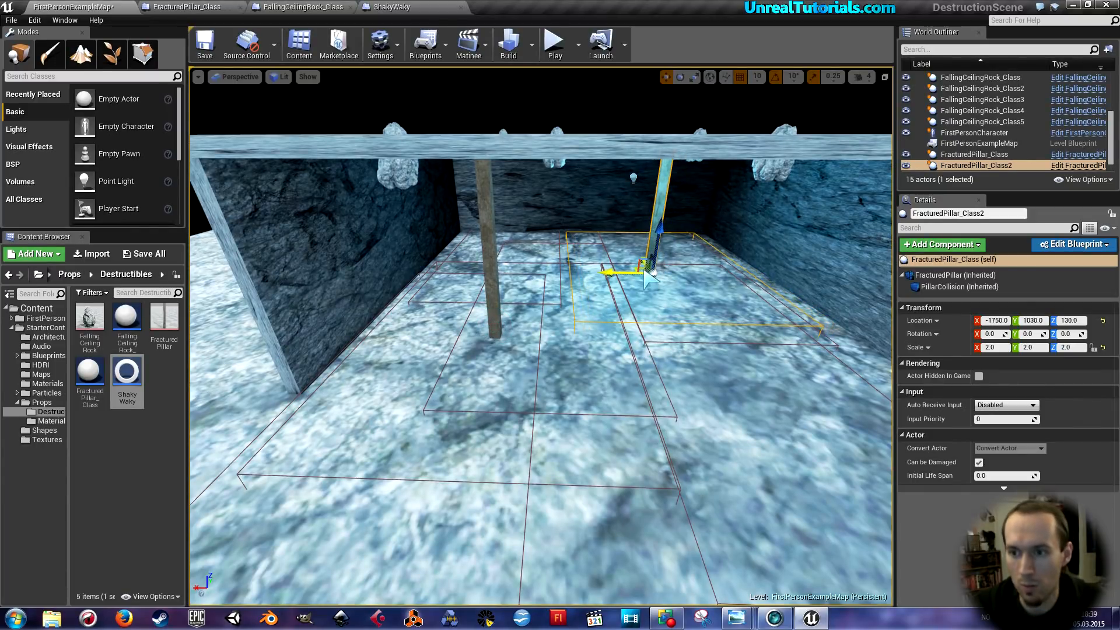
Duplicate the new pillar and move the copy across the cave and farther back, to X -780, Y 1290
key(ctrl+w)
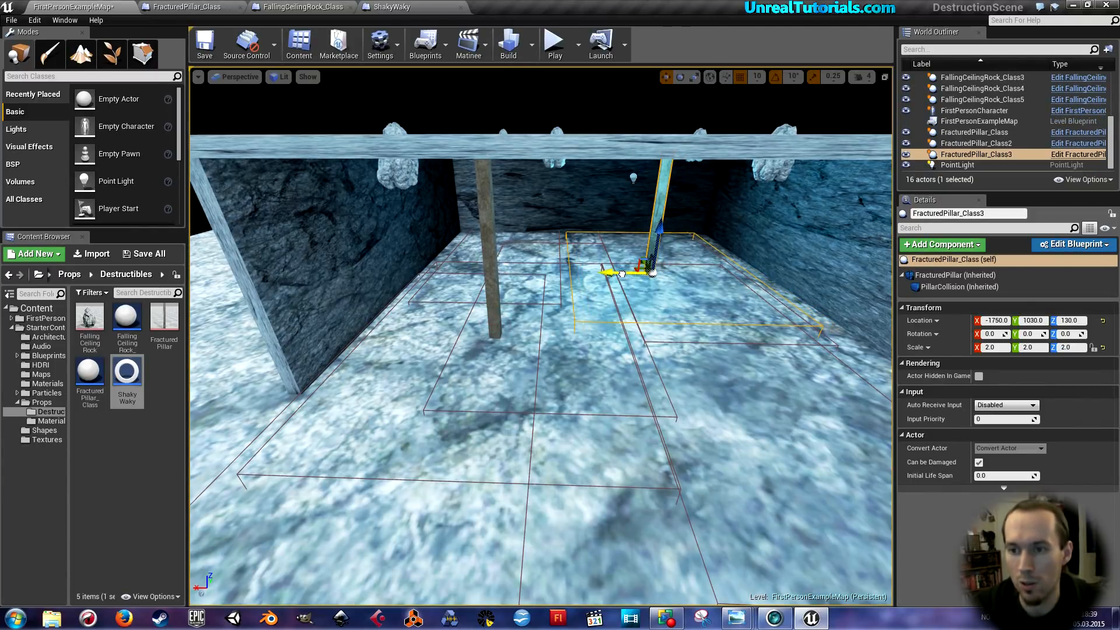
drag(622, 274, 428, 270)
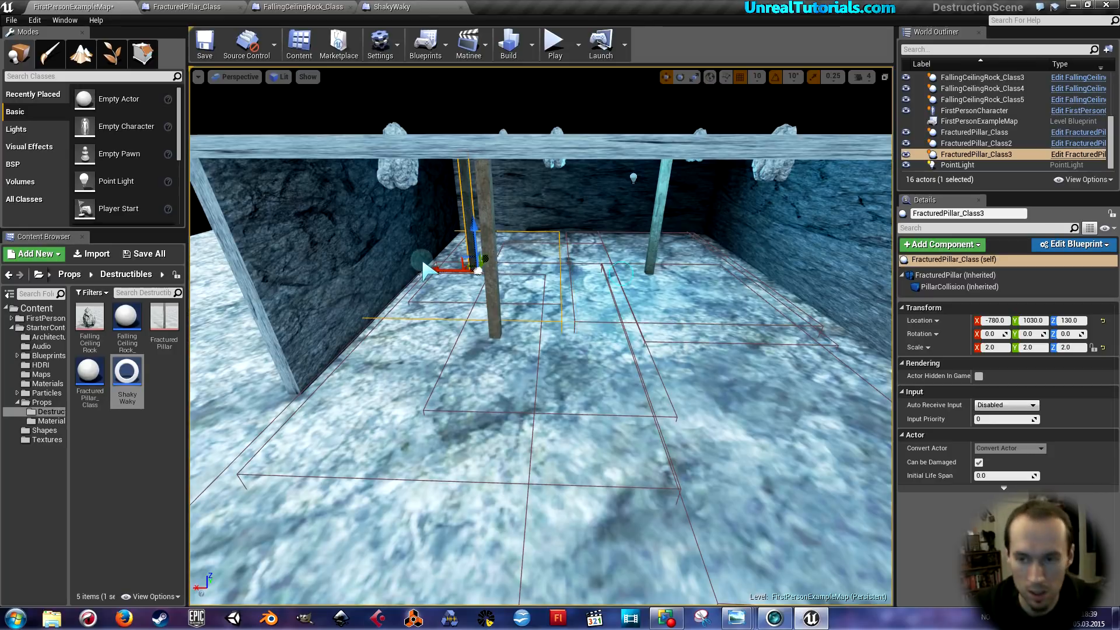
key(w)
right_drag(423, 262, 317, 248)
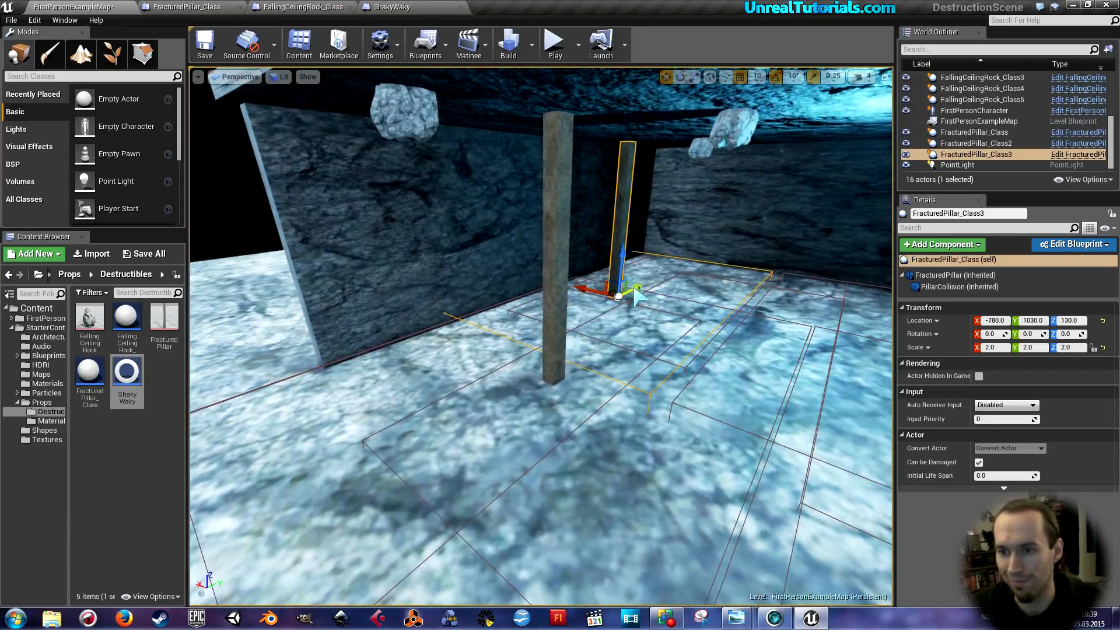
drag(635, 290, 659, 276)
Duplicate the pillar at X -780 and move the copy to X -1910, Y 100 near the cave entrance, opposite the original pillar
right_drag(659, 275, 732, 292)
key(s)
key(a)
key(ctrl+w)
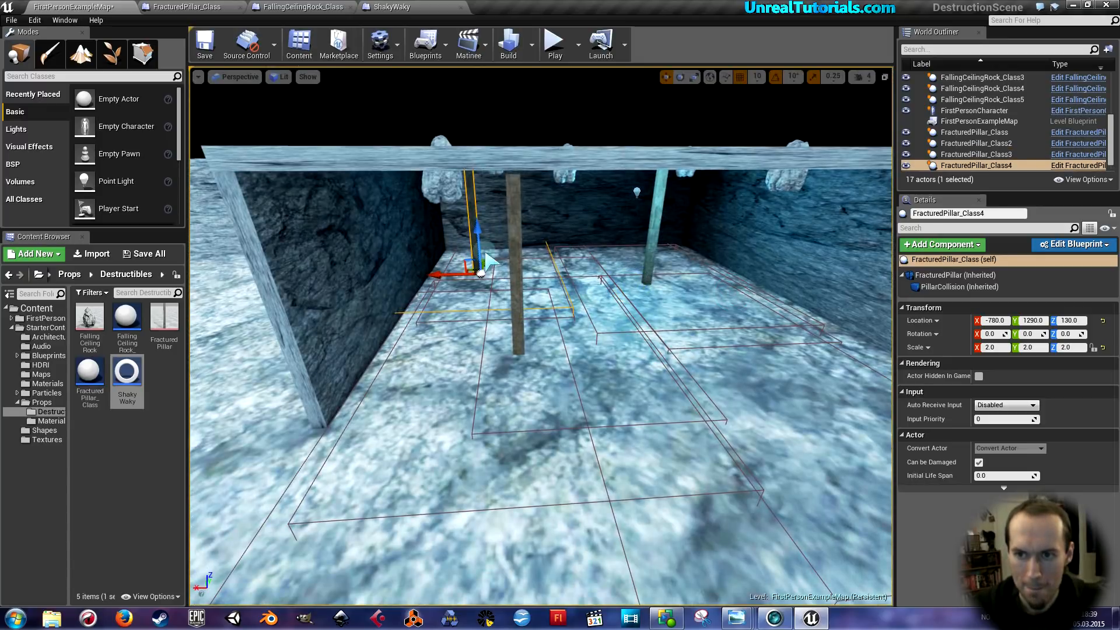
drag(477, 275, 757, 357)
mouse_move(713, 367)
right_down()
mouse_move(642, 291)
mouse_move(712, 374)
right_up()
key(d)
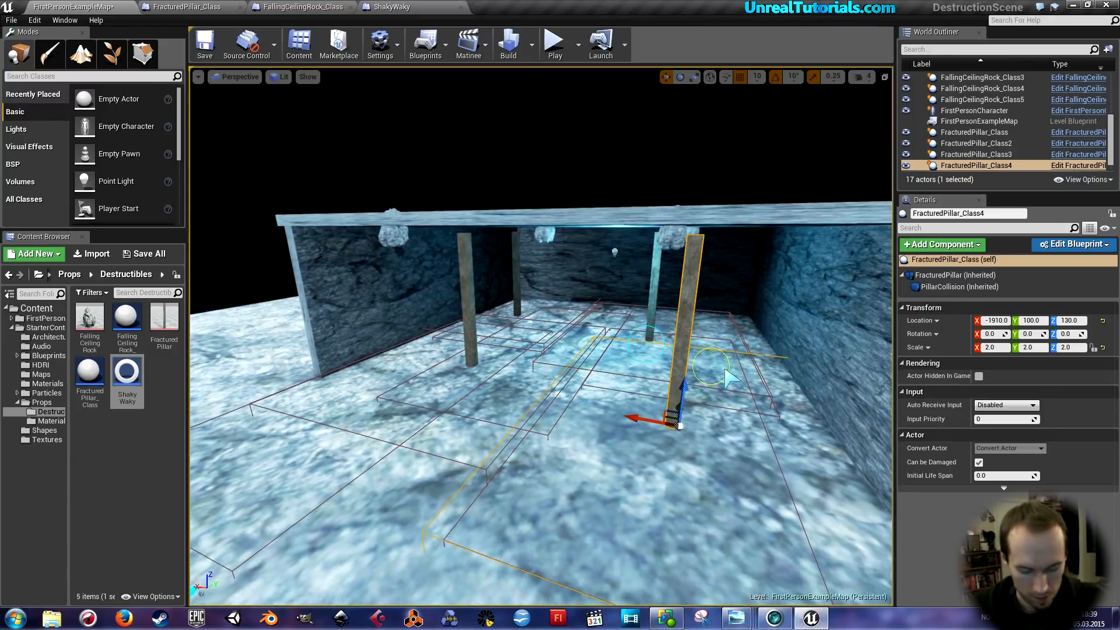
Duplicate the pillar at X -1910 and move the copy to the middle of the cave at X -1470, Y 720
key(ctrl+w)
drag(677, 427, 590, 346)
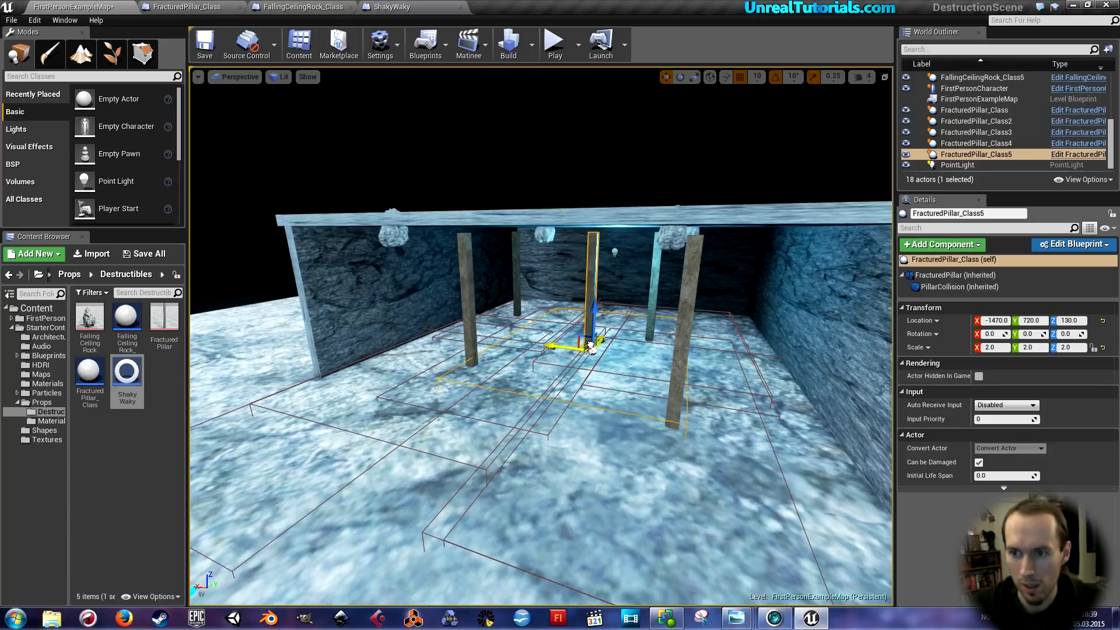
right_drag(591, 346, 578, 309)
Duplicate the middle pillar, move the copy back to X -1470, Y 1480, and save FirstPersonExampleMap
key(ctrl+w)
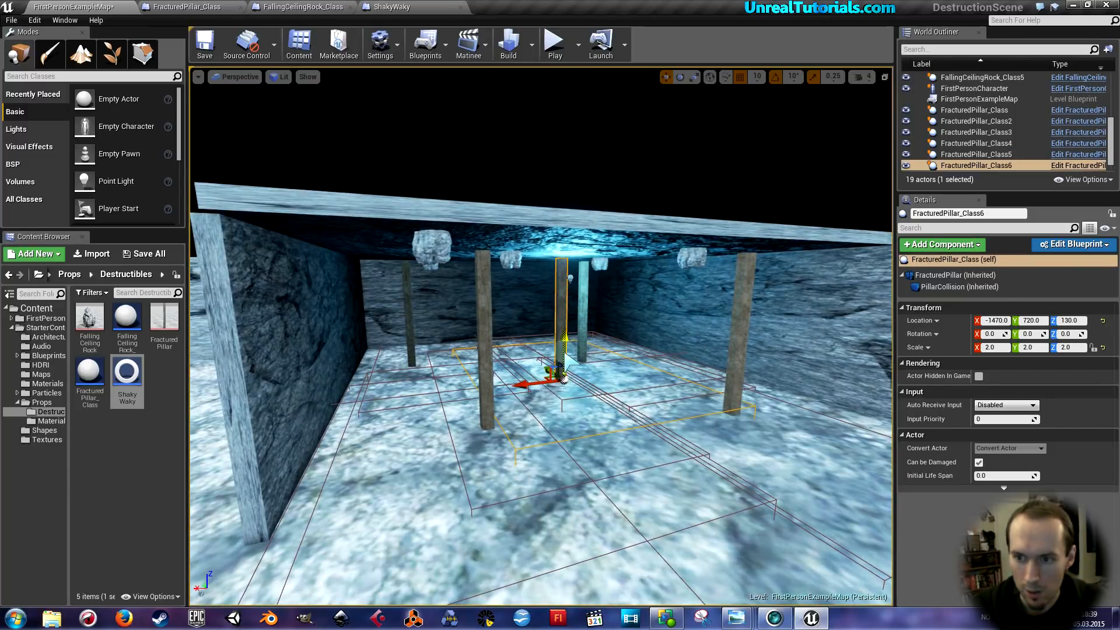
drag(546, 373, 505, 313)
right_drag(505, 312, 452, 315)
key(d)
click(216, 51)
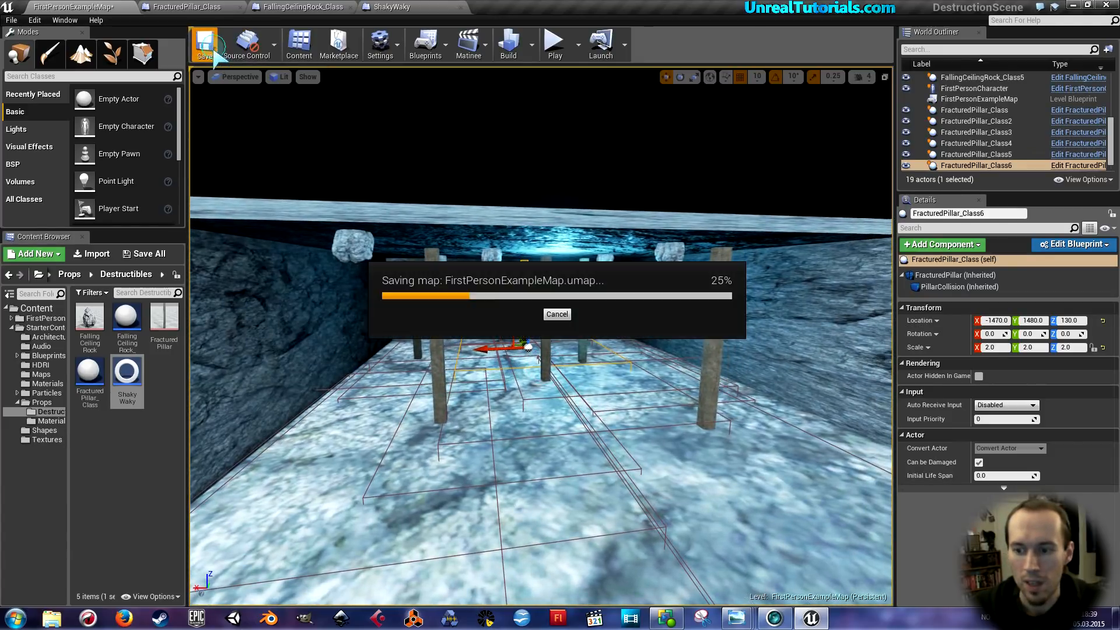
In the FallingCeilingRock_Class event graph, add a Play Sound at Location node after Play World Camera Shake
click(286, 7)
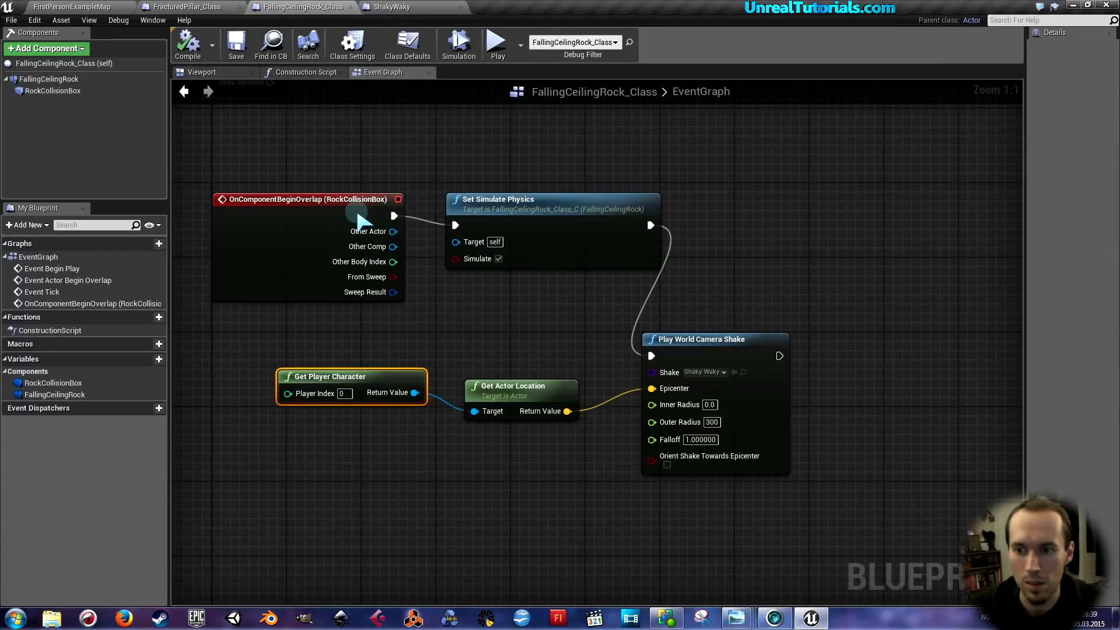
right_drag(480, 333, 342, 287)
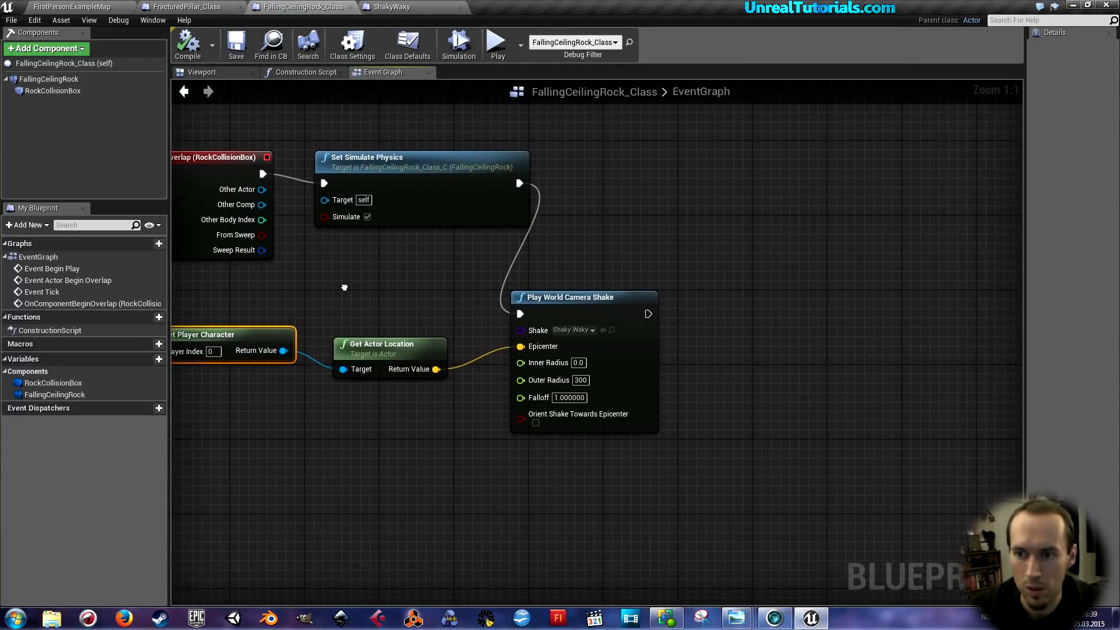
drag(645, 314, 683, 290)
text(lpay)
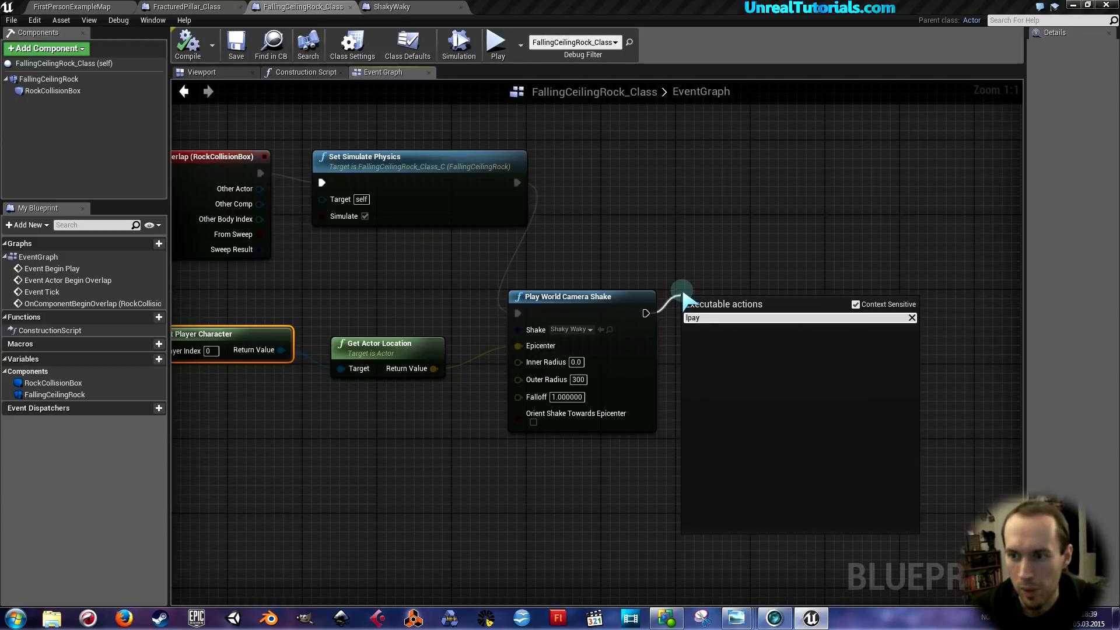
key(BackSpace)
key(BackSpace)
key(BackSpace)
key(BackSpace)
text(play)
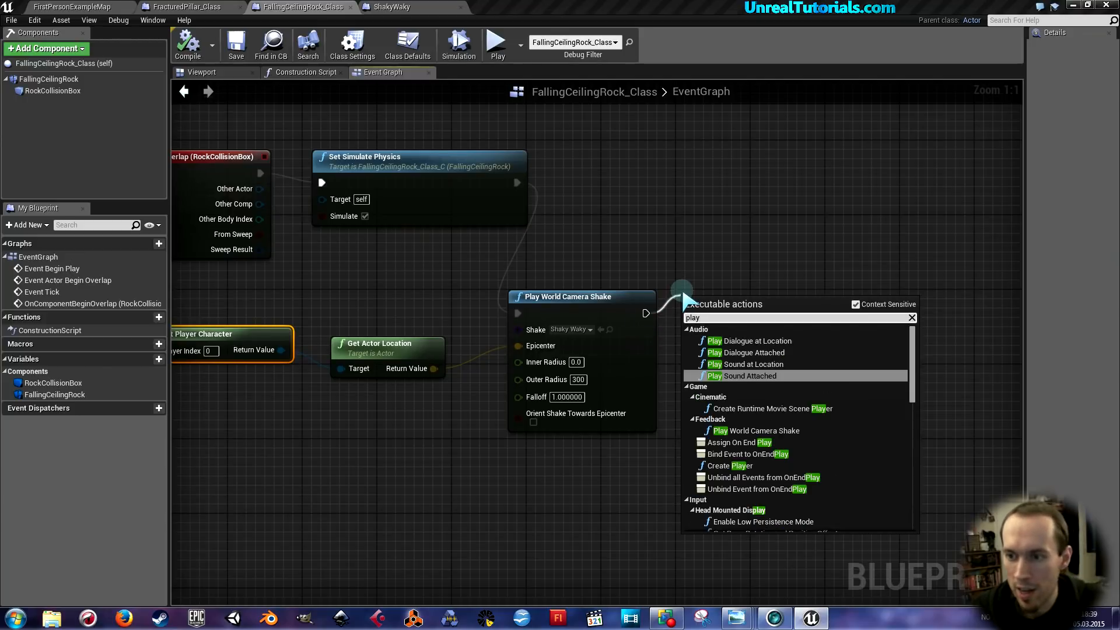
key(Up)
key(Return)
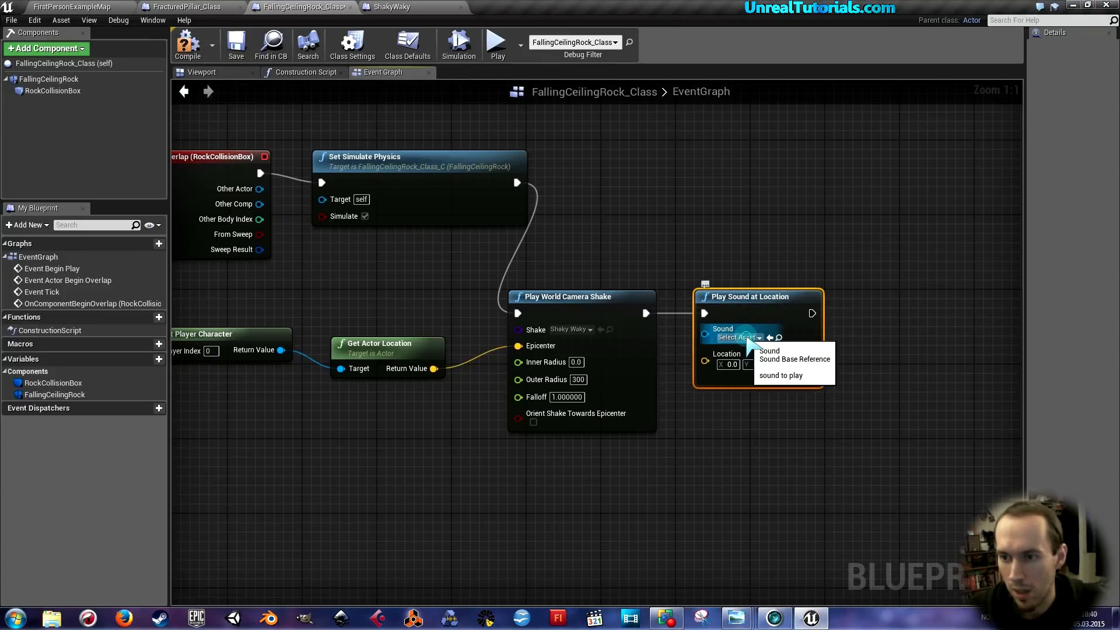
Assign the Collapse01 sound with a volume multiplier of .5 to Play Sound at Location, and compile and save the blueprint
click(737, 337)
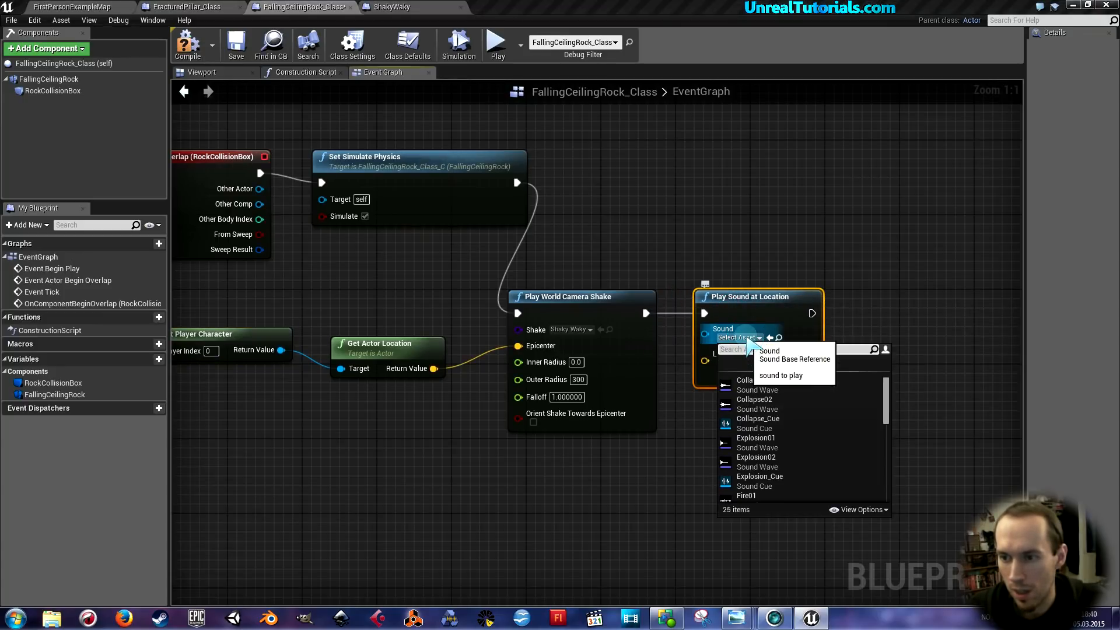
click(780, 386)
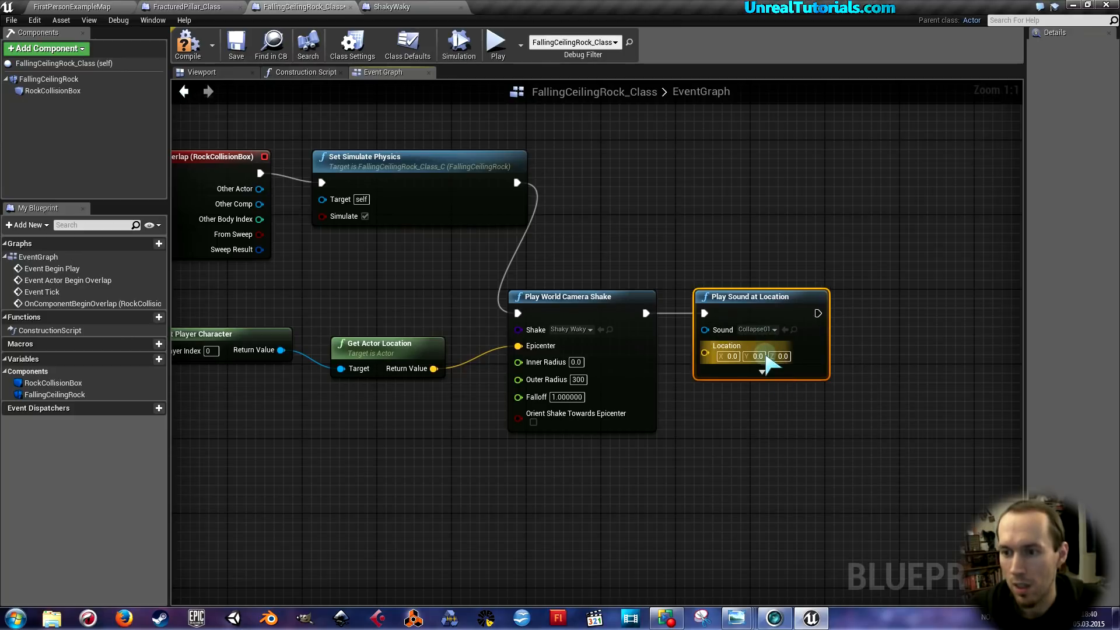
click(761, 372)
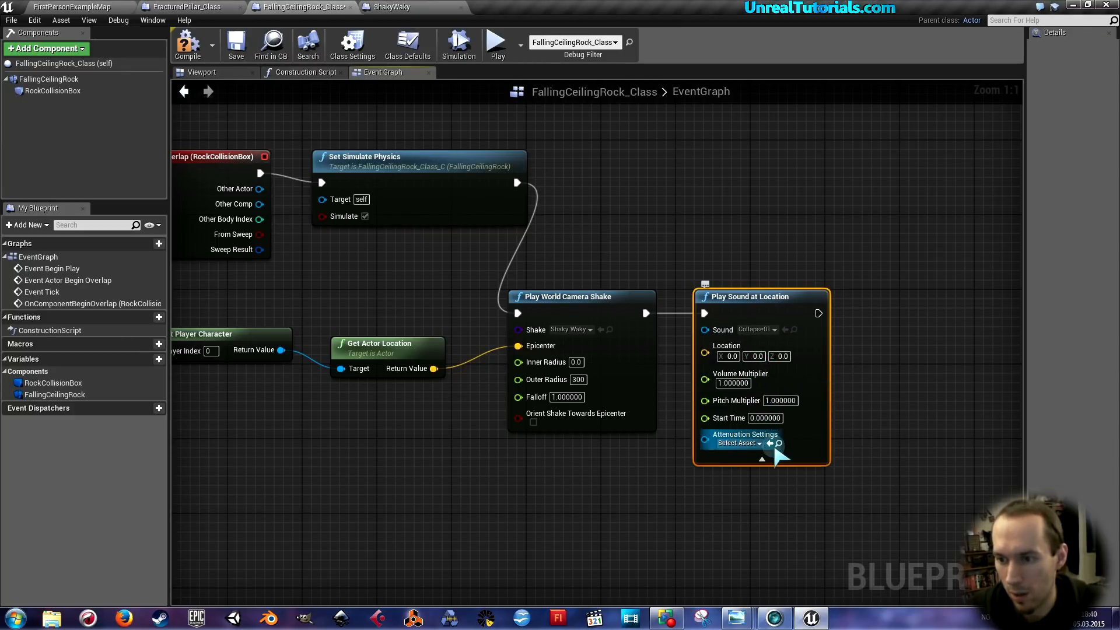
click(734, 384)
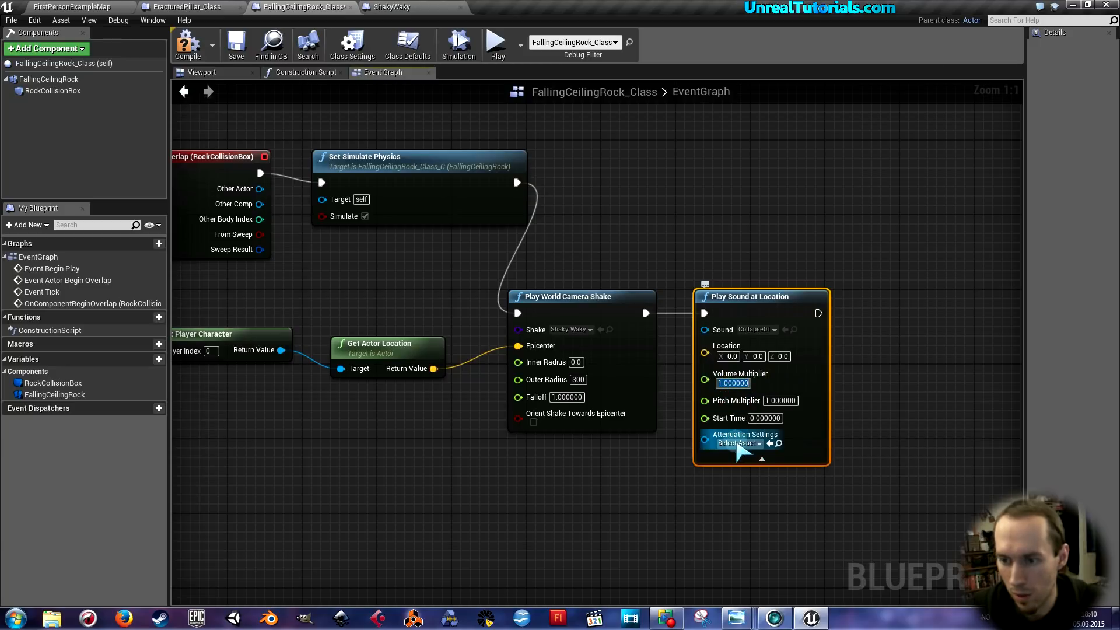
text(.5)
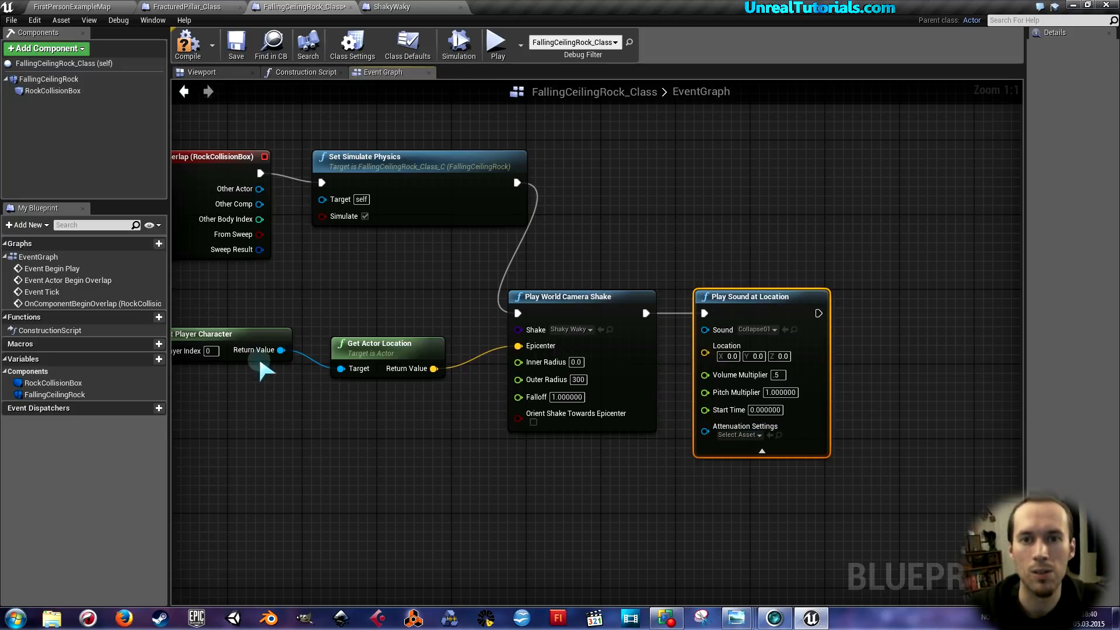
click(188, 45)
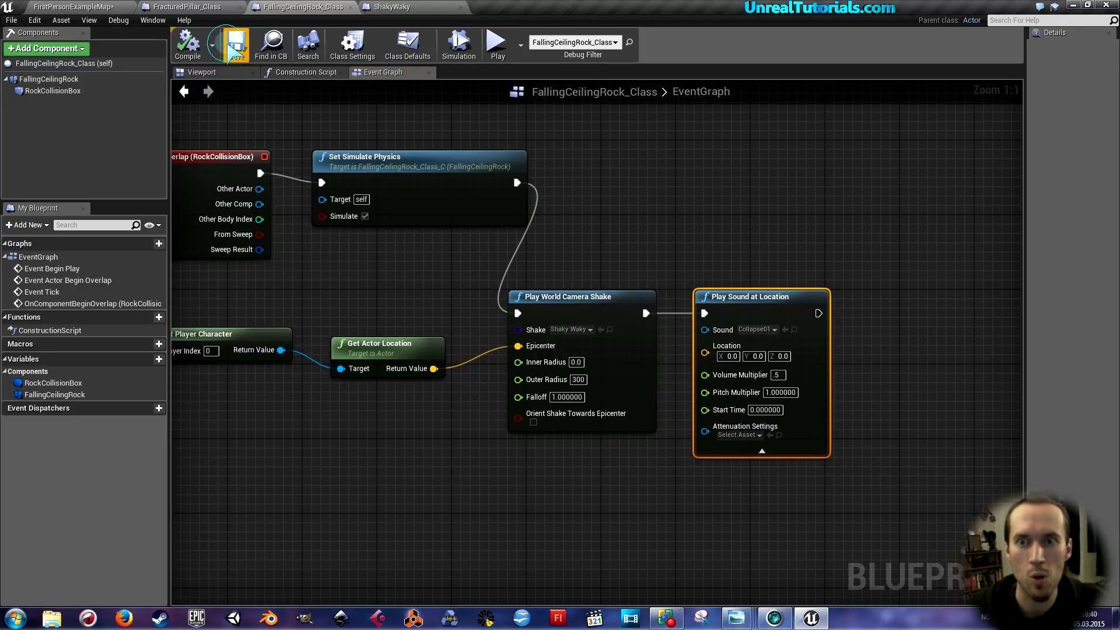
Save FirstPersonExampleMap and play-test the cave with the added pillars, rocks and collapse sound, ending the session when done
click(75, 7)
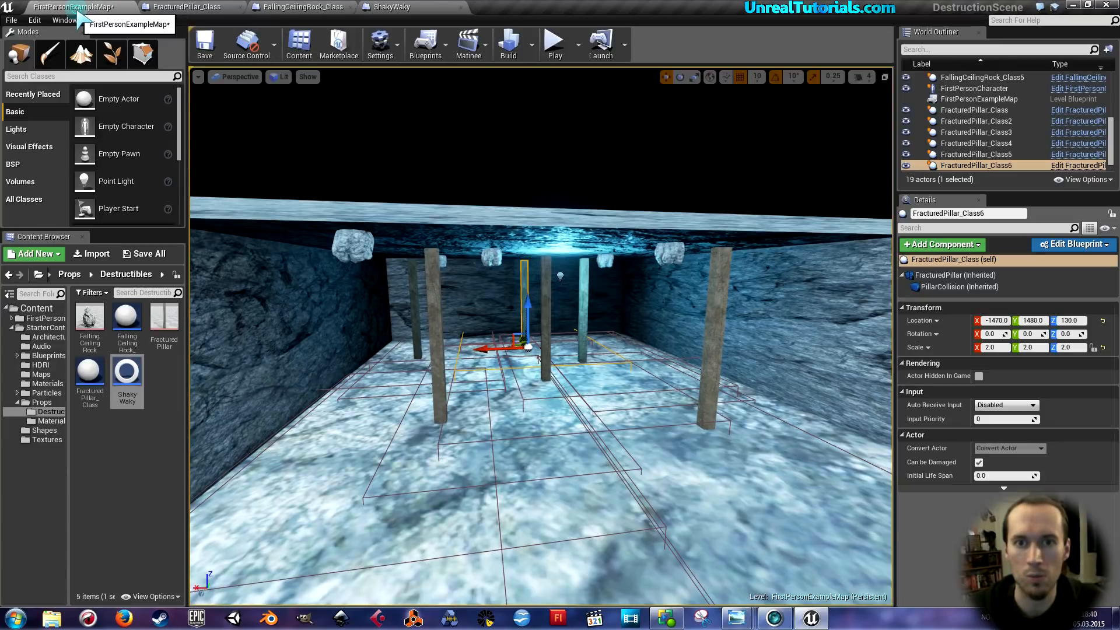
click(202, 44)
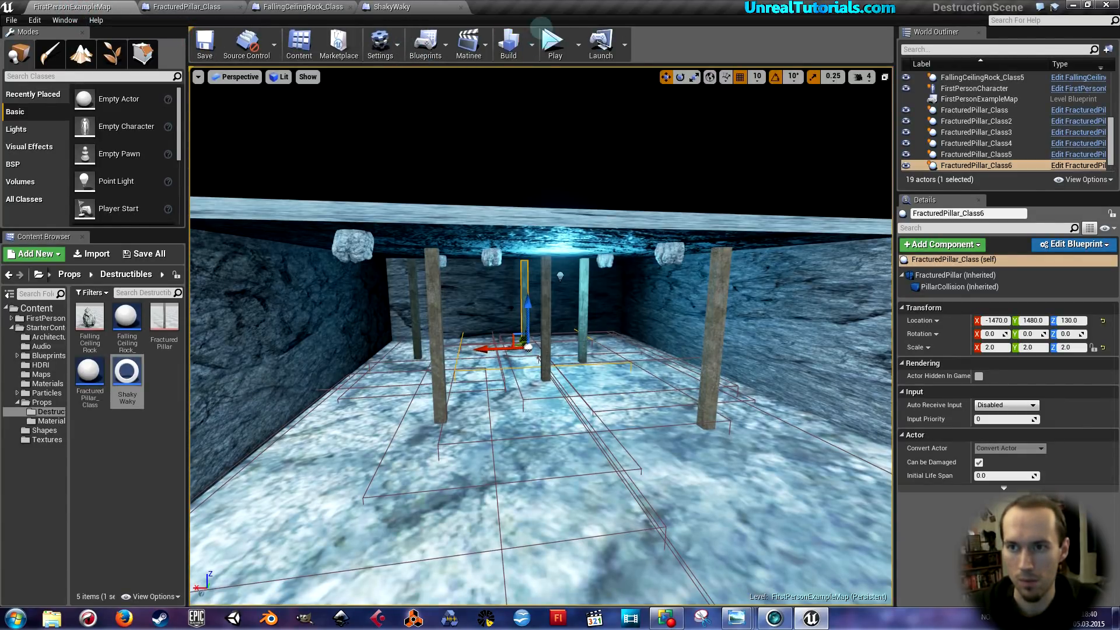
click(553, 43)
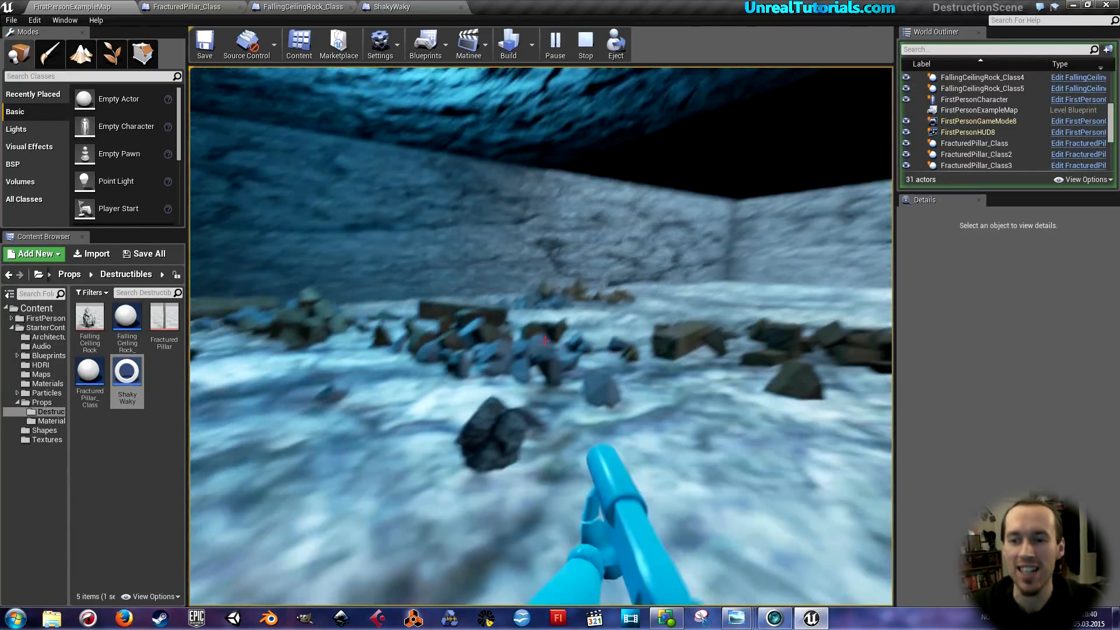
key(Escape)
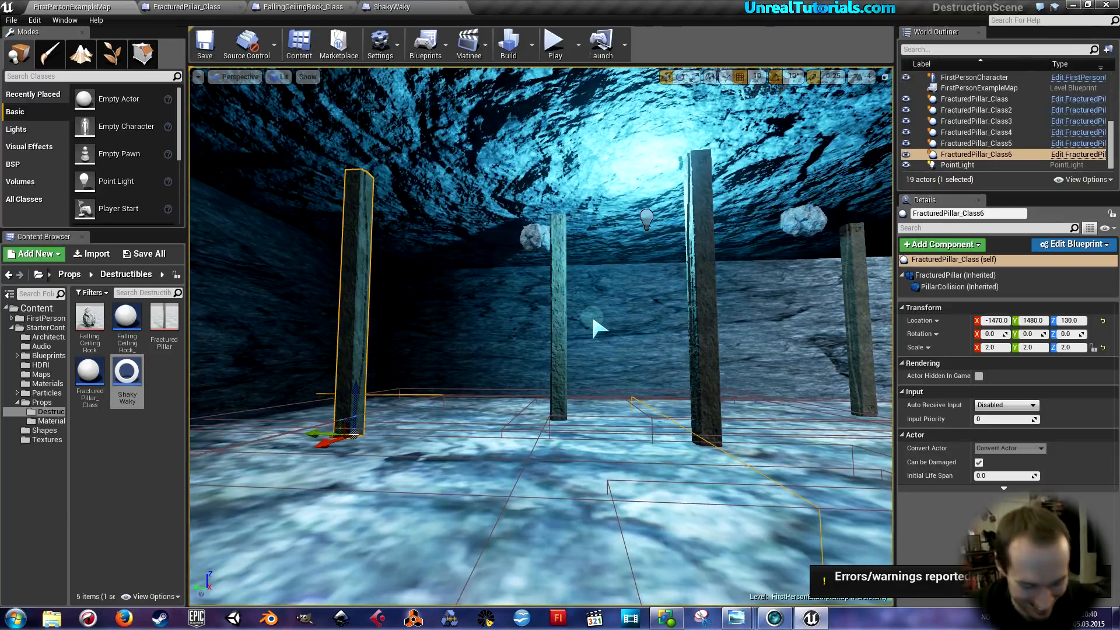
Play-test the cave again by walking from the entrance past the pillars and falling rocks toward the back, and stop the session
right_drag(591, 315, 480, 298)
key(s)
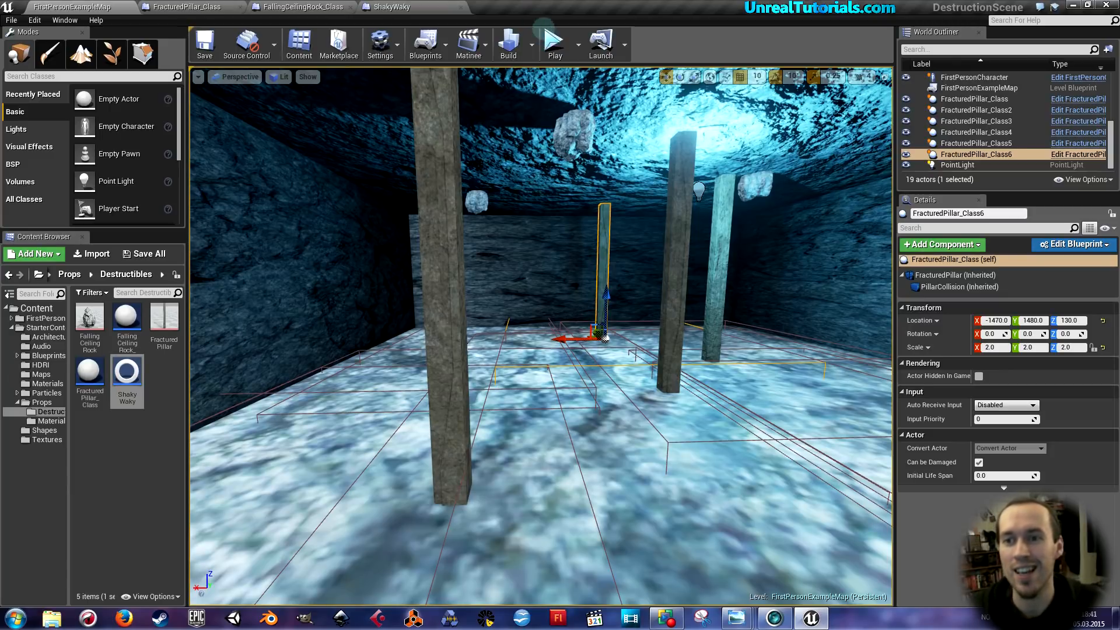
click(553, 44)
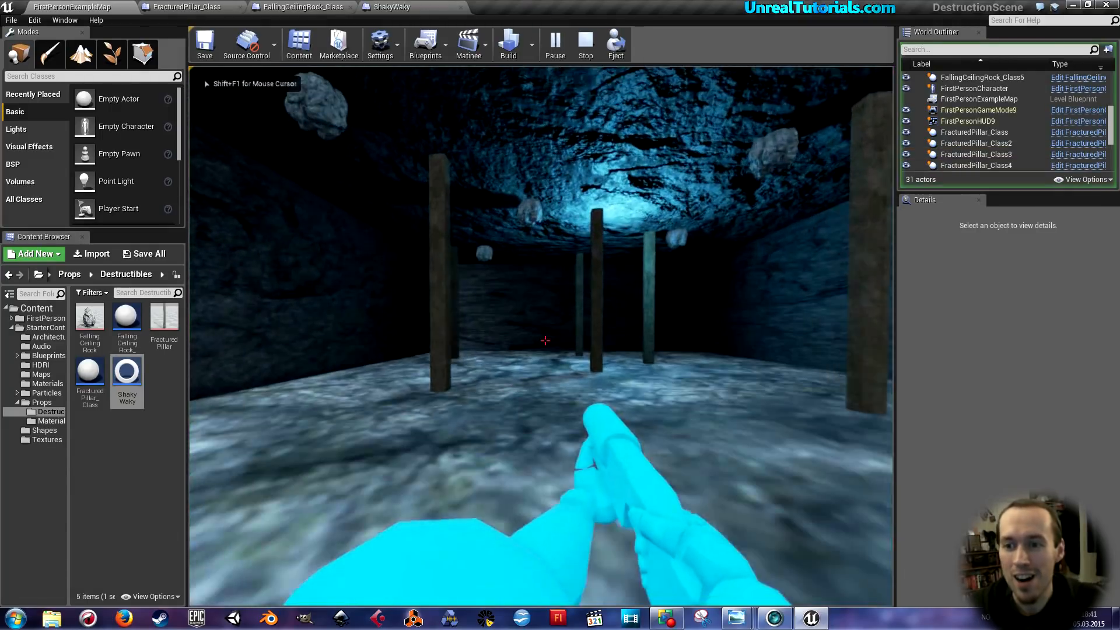
key(w)
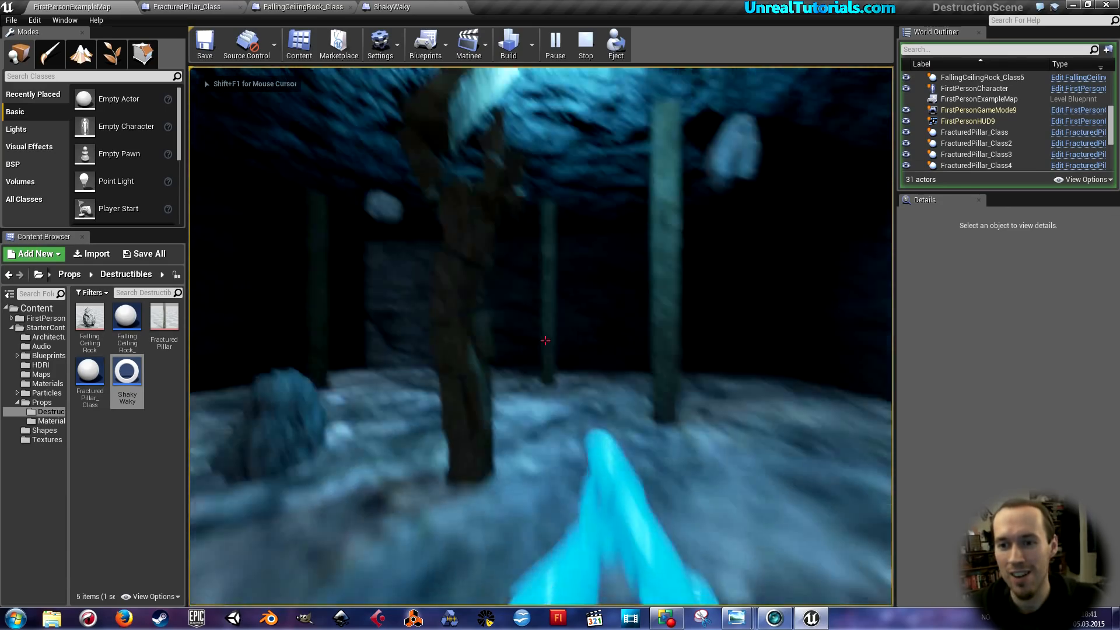
key(w)
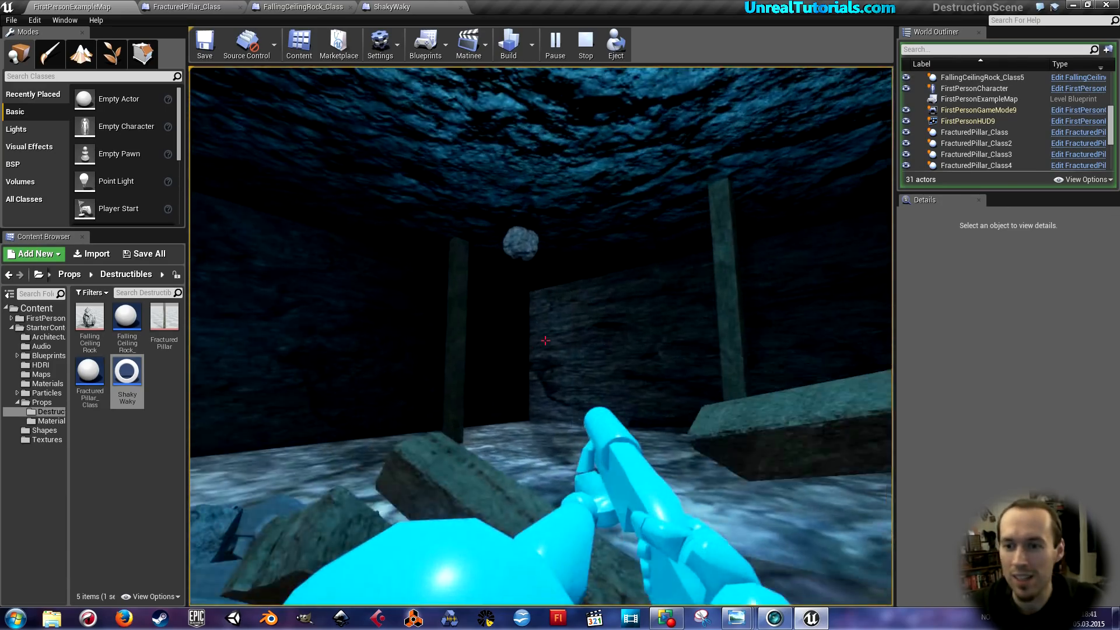
key(w)
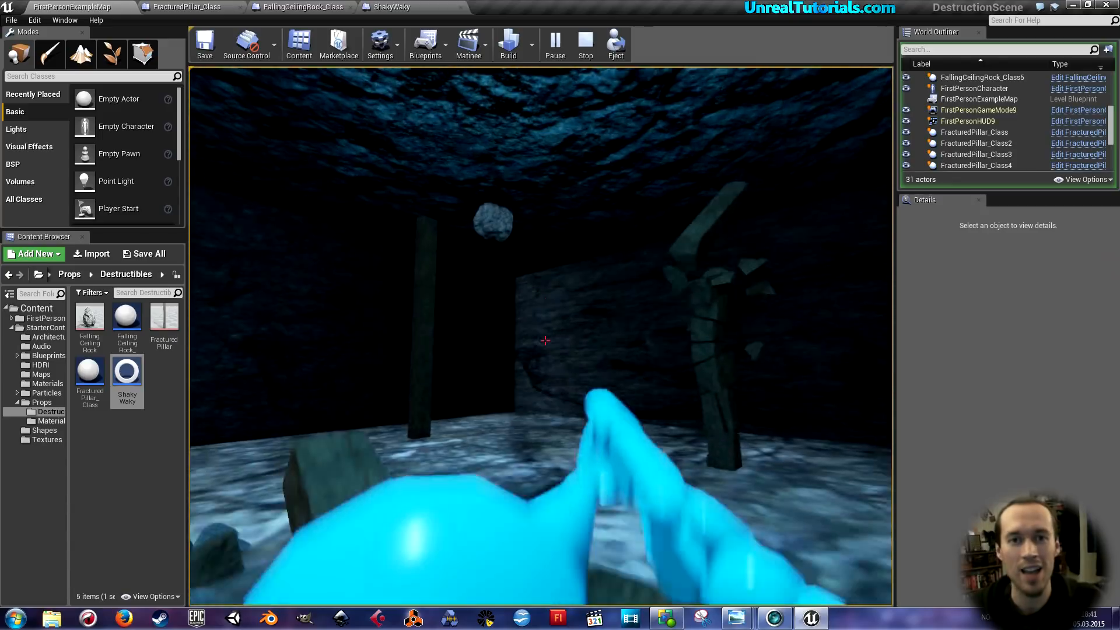
key(w)
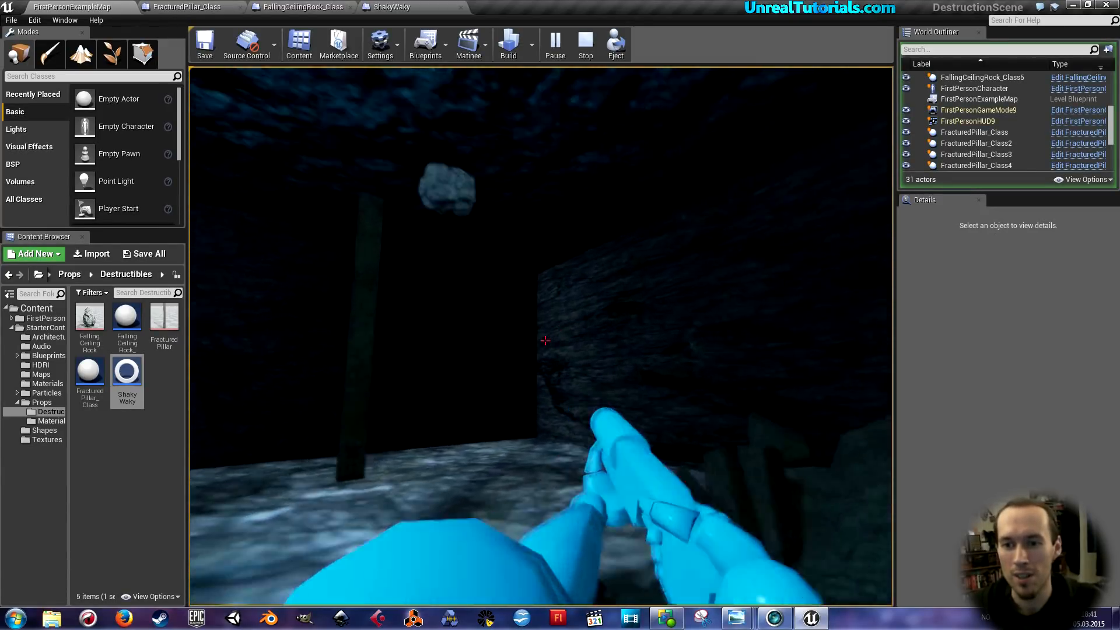
key(w)
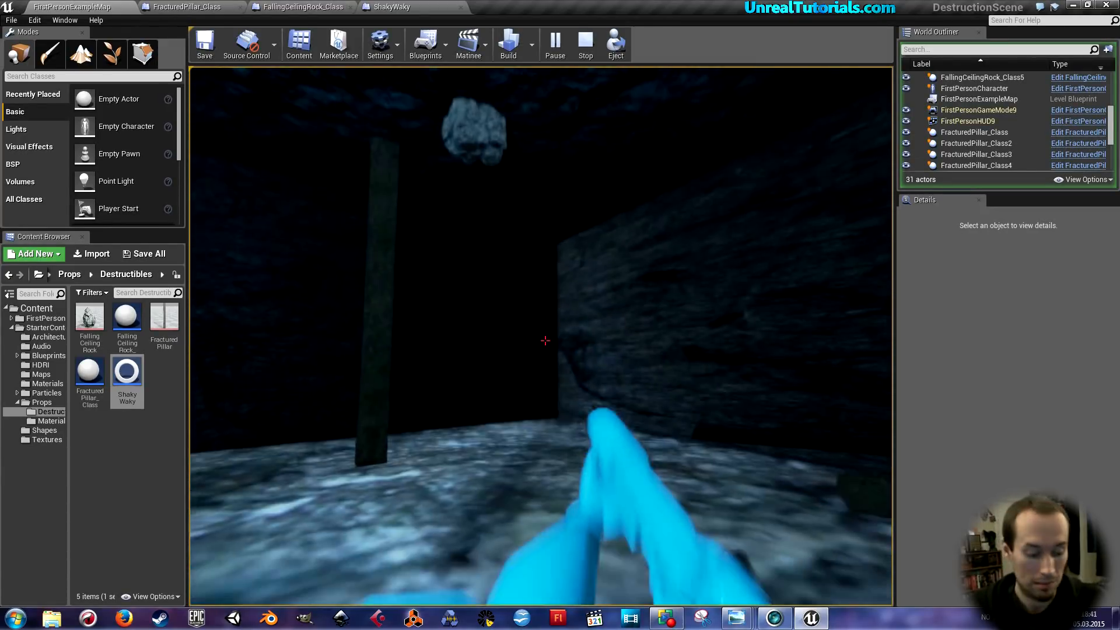
key(shift+F1)
key(Escape)
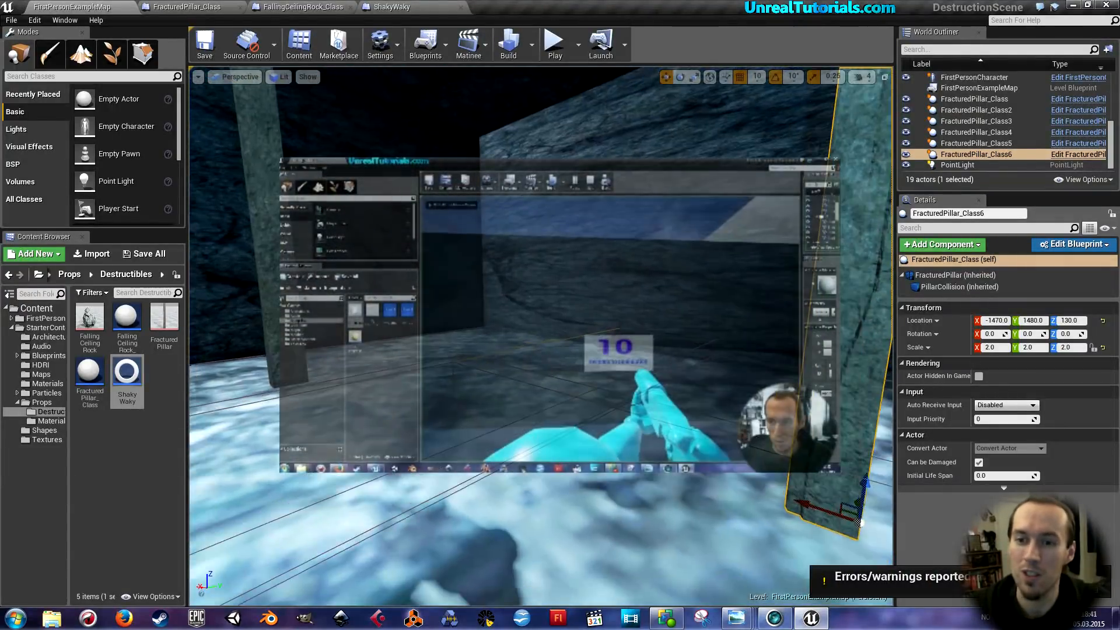
right_drag(541, 336, 466, 289)
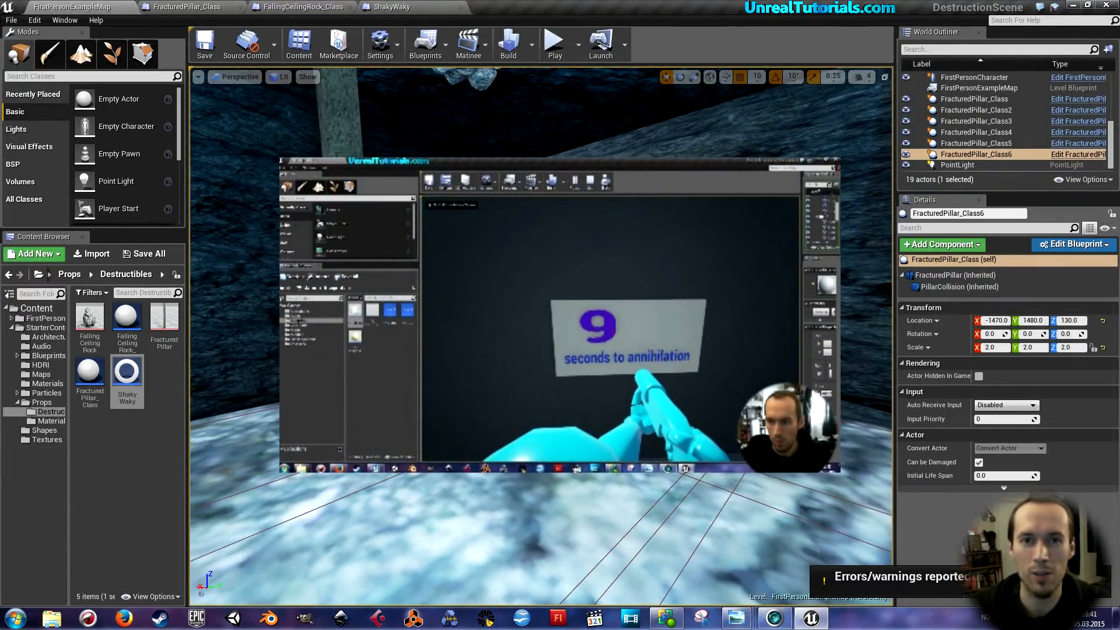